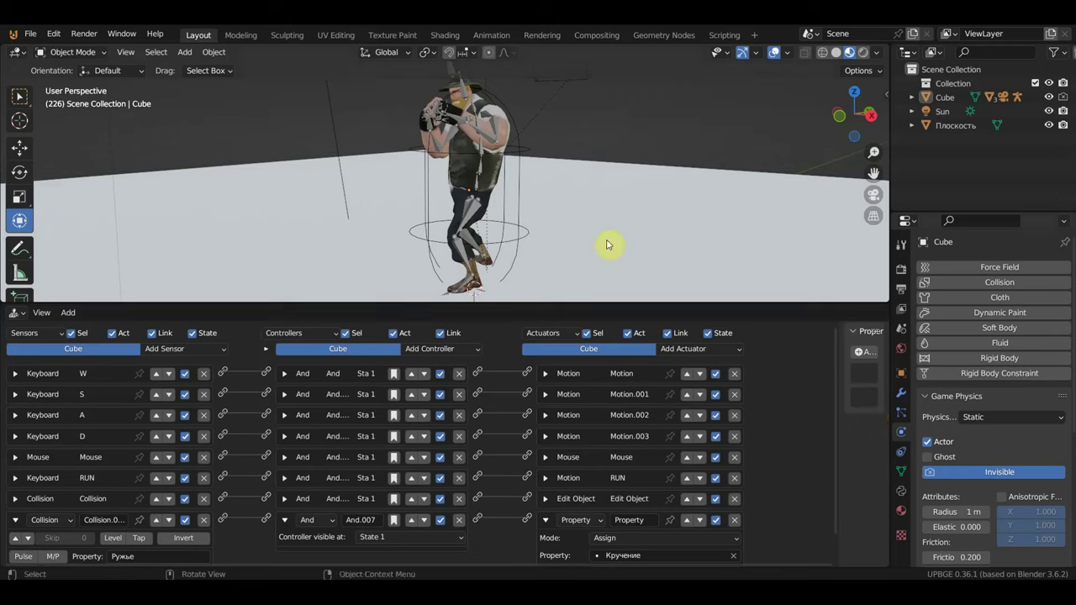
# Reselect the Cube and enlarge the Logic Bricks editor to reveal its Property actuator setting Кручение to 7
pyautogui.moveTo(610, 243); pyautogui.dragTo(625, 212, button='middle')
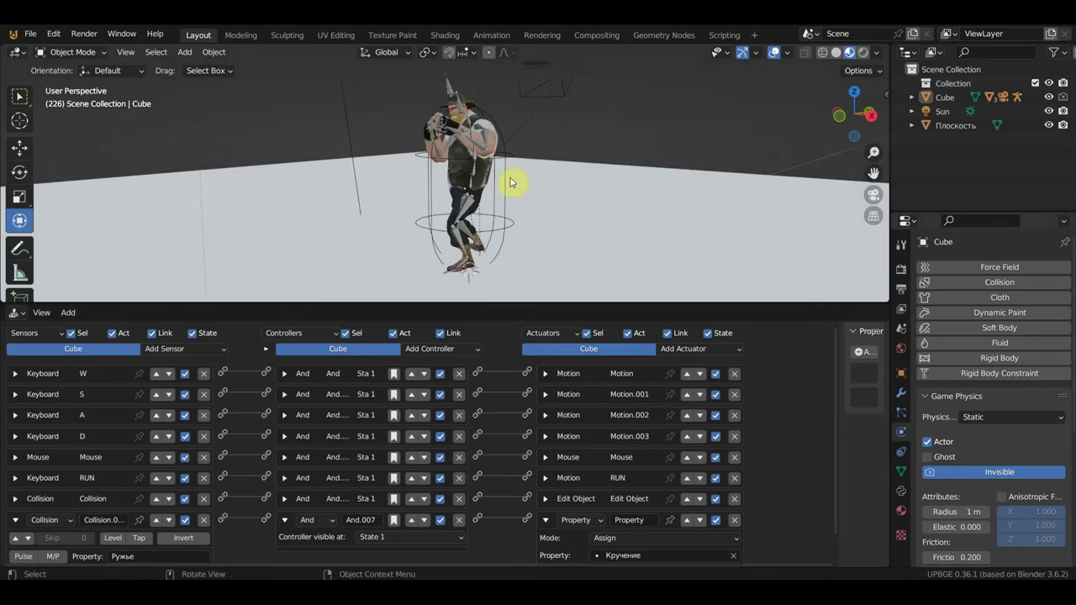
pyautogui.click(504, 178)
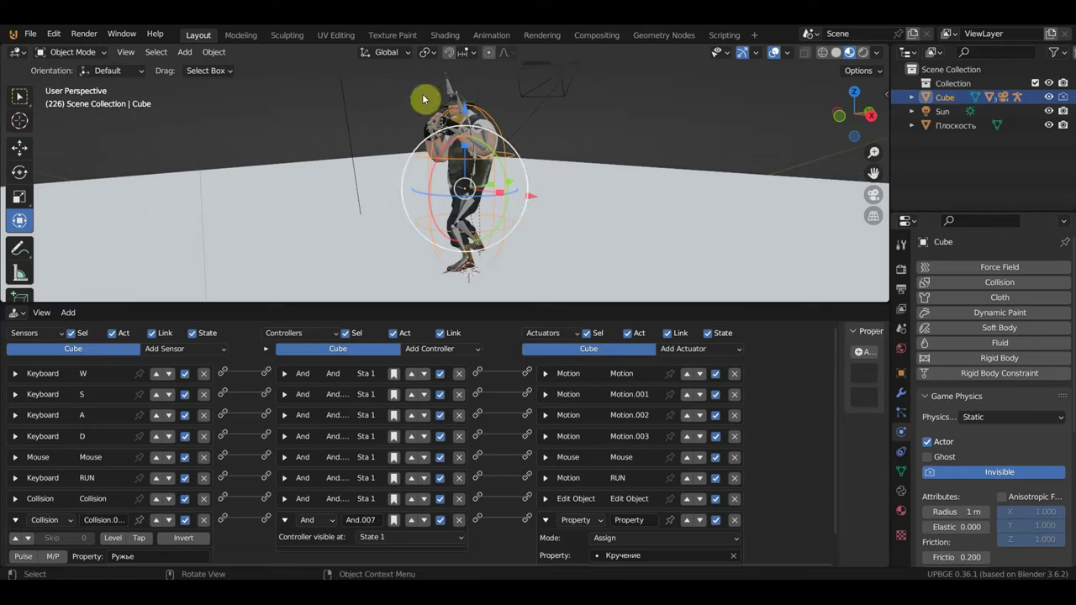
pyautogui.moveTo(420, 101); pyautogui.dragTo(481, 220, button='middle')
pyautogui.click(521, 108)
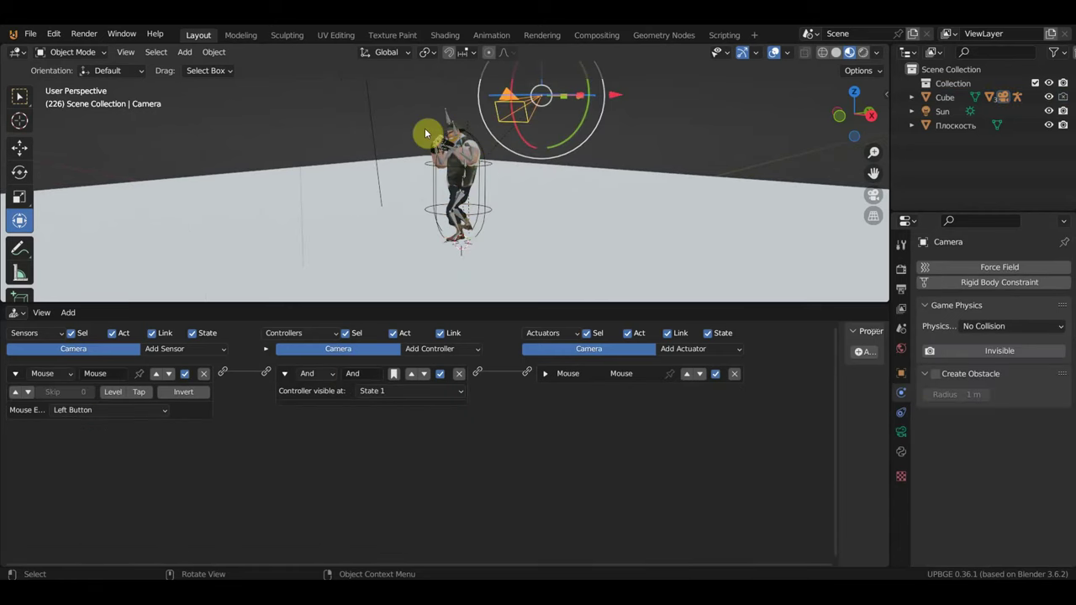
pyautogui.click(485, 167)
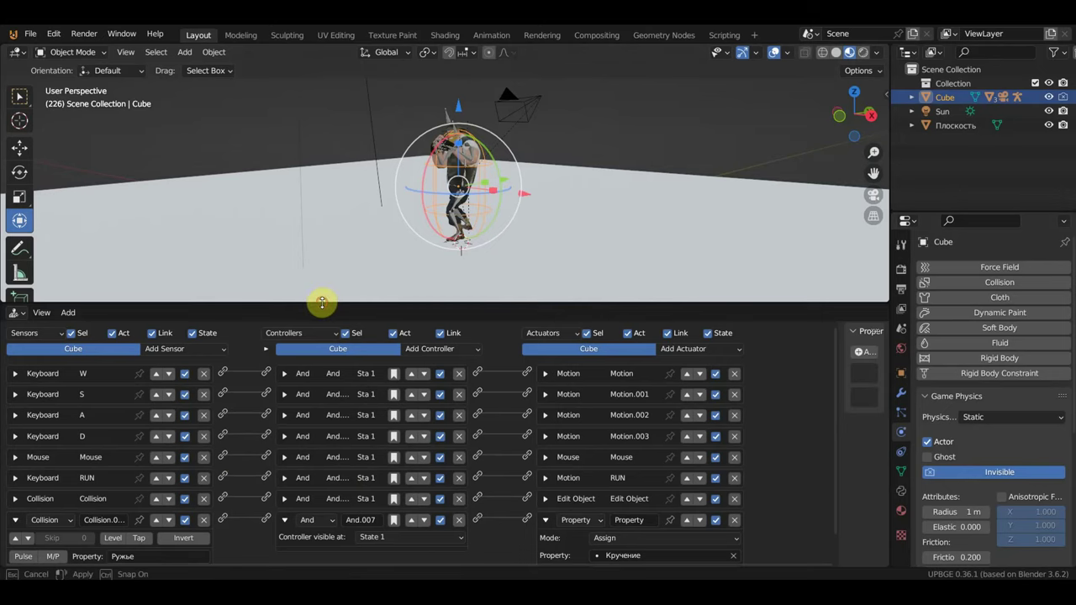
pyautogui.moveTo(322, 302); pyautogui.dragTo(330, 269)
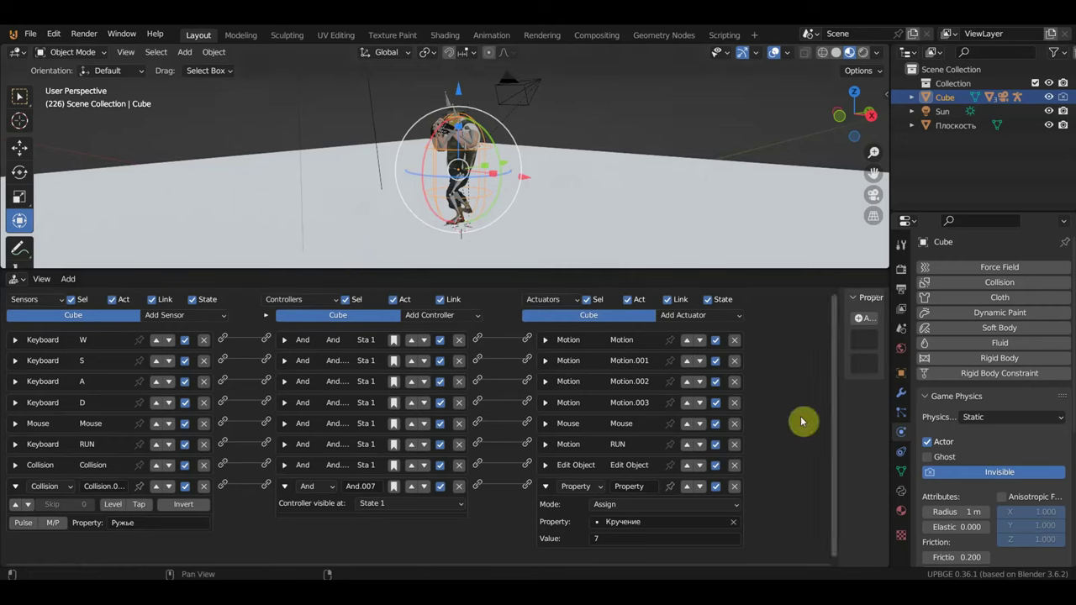
# Delete the Cube's Кручение game property in the logic editor sidebar, leaving only Spik
pyautogui.moveTo(838, 411); pyautogui.dragTo(722, 407)
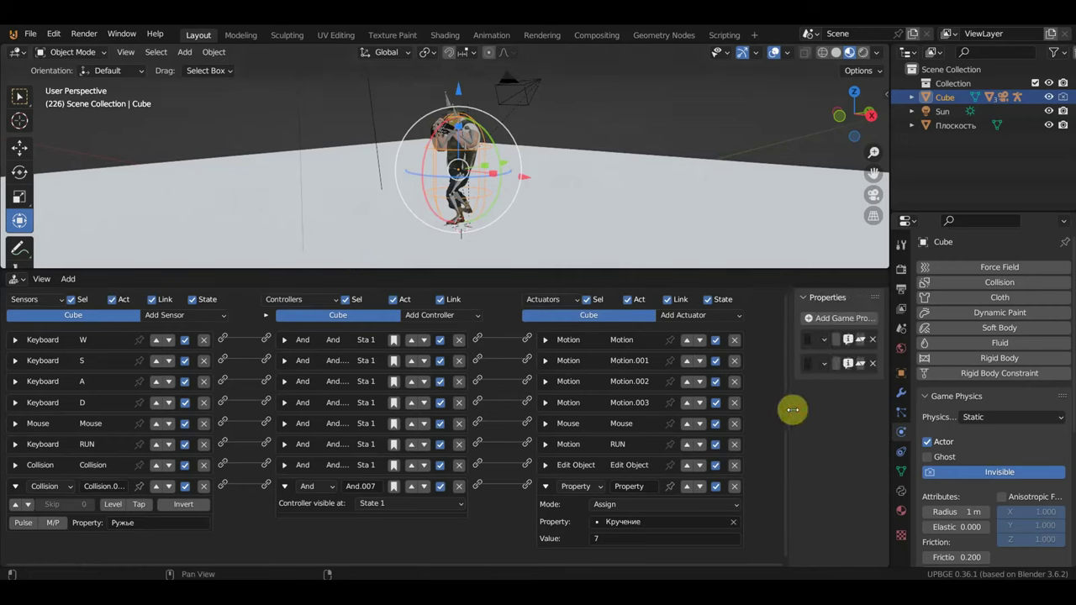
pyautogui.moveTo(722, 406); pyautogui.dragTo(588, 407)
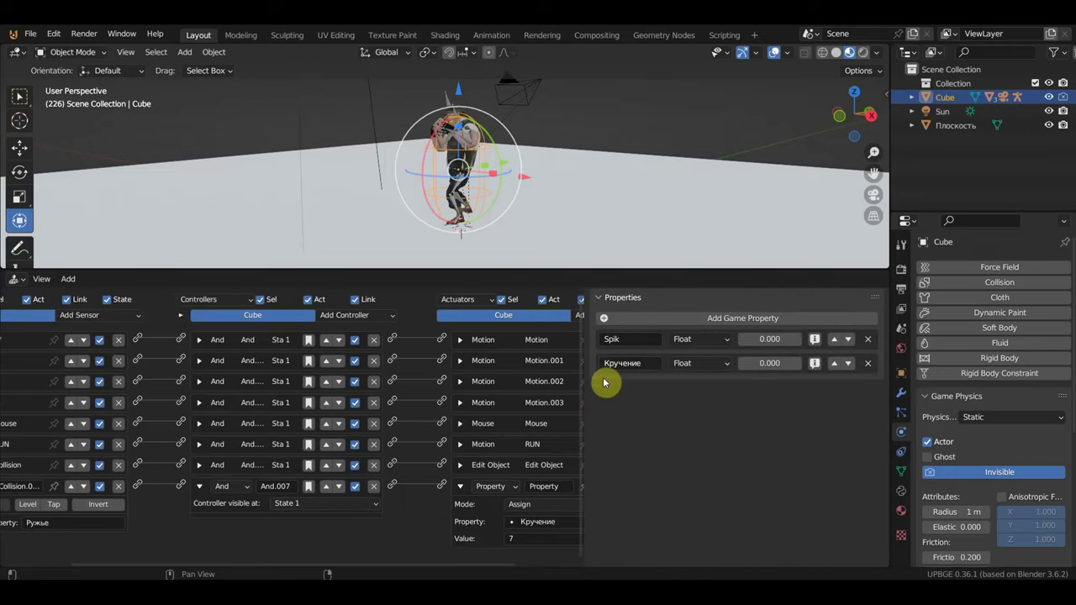
pyautogui.click(870, 364)
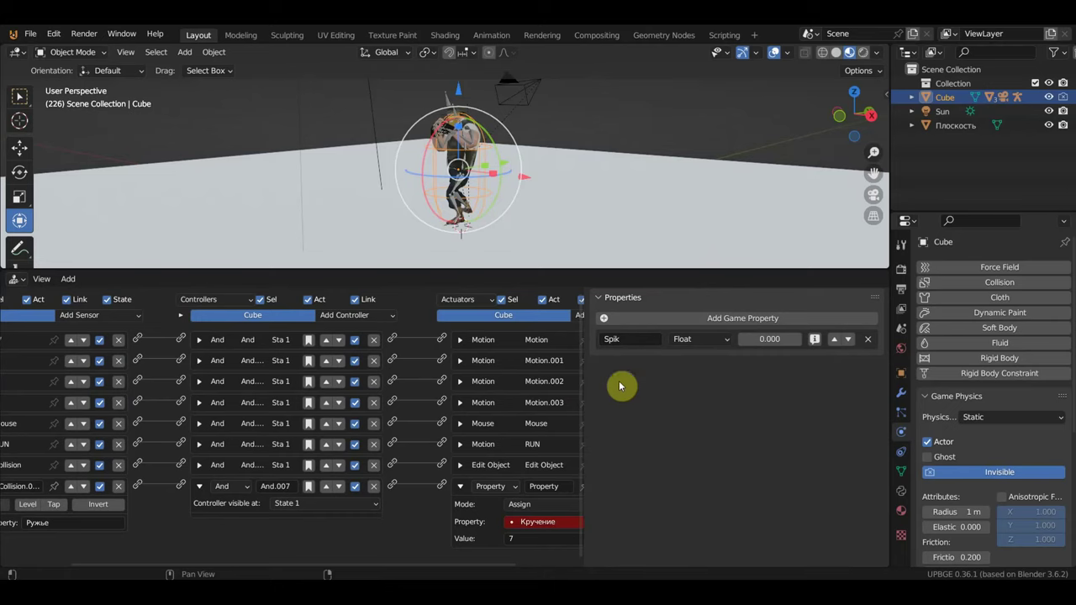
pyautogui.moveTo(586, 403); pyautogui.dragTo(847, 418)
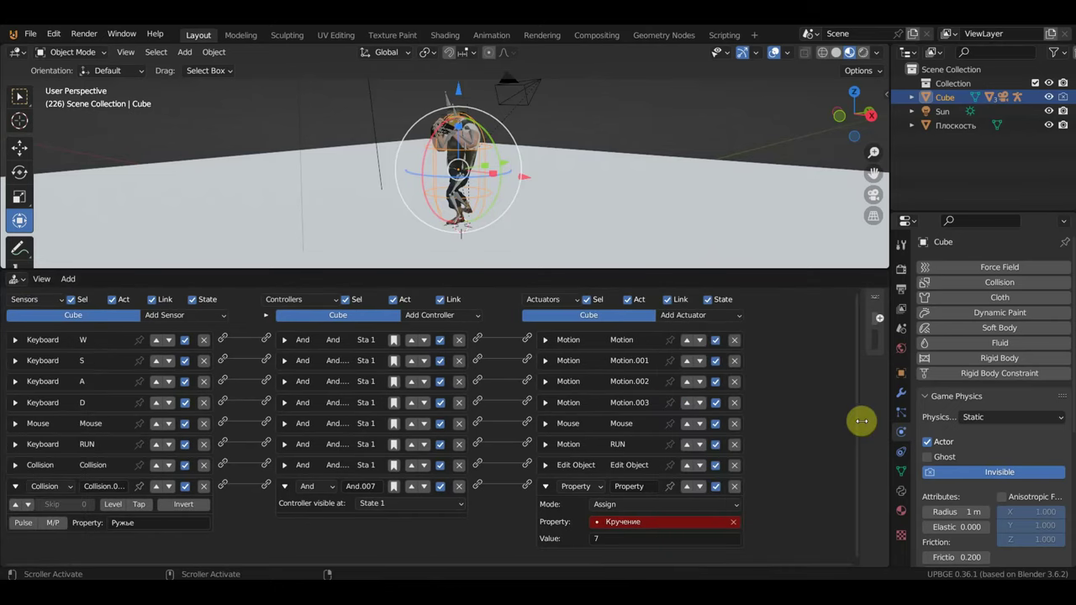
# Enlarge the 3D viewport down over the logic editor
pyautogui.moveTo(493, 200); pyautogui.dragTo(483, 180, button='middle')
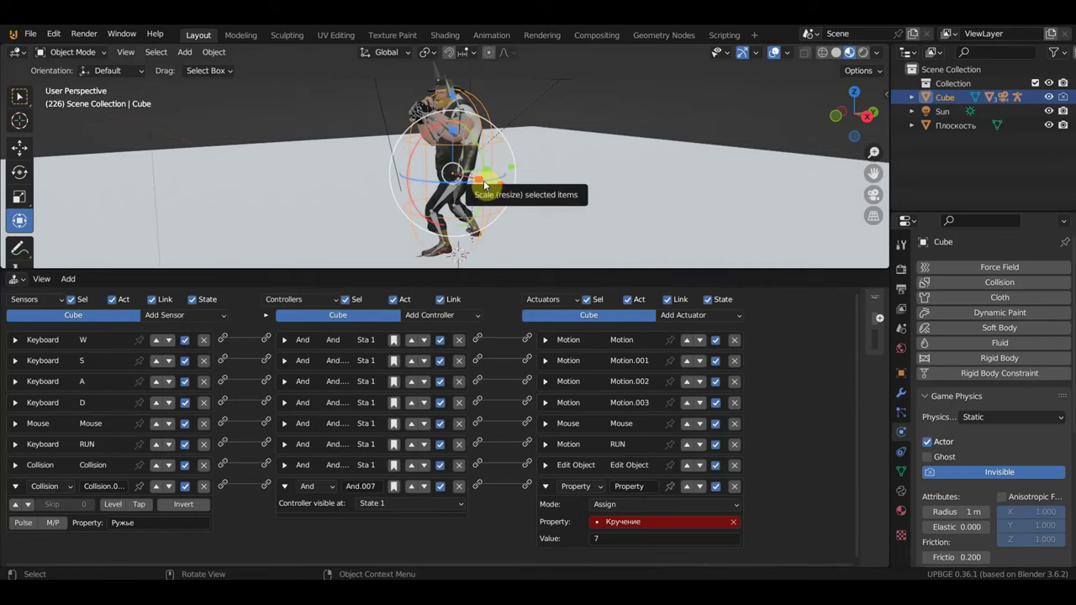
pyautogui.moveTo(483, 180); pyautogui.dragTo(484, 287, button='middle')
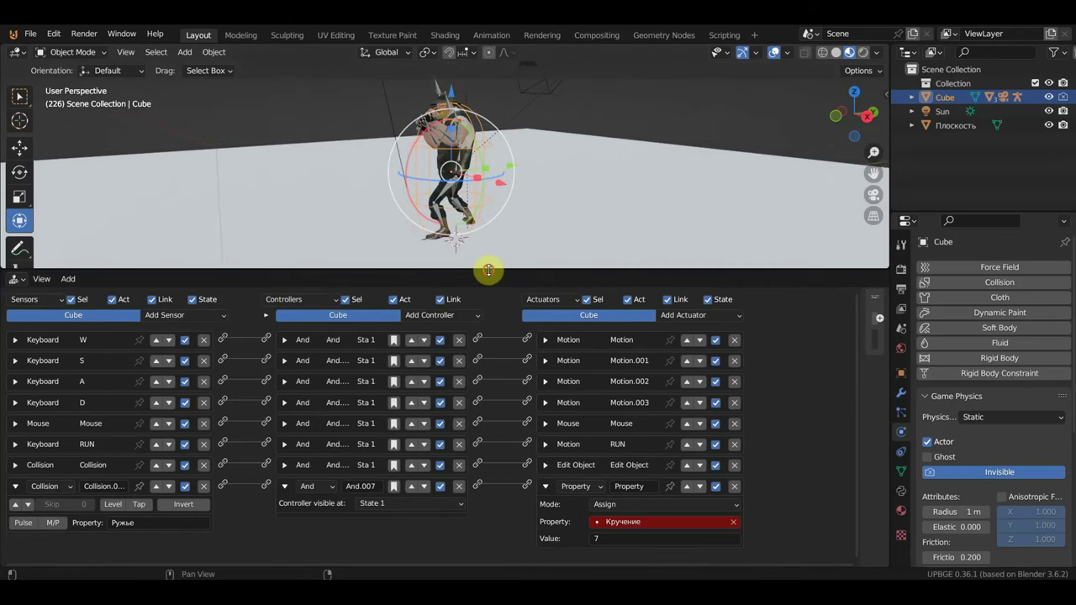
pyautogui.moveTo(488, 270); pyautogui.dragTo(492, 501)
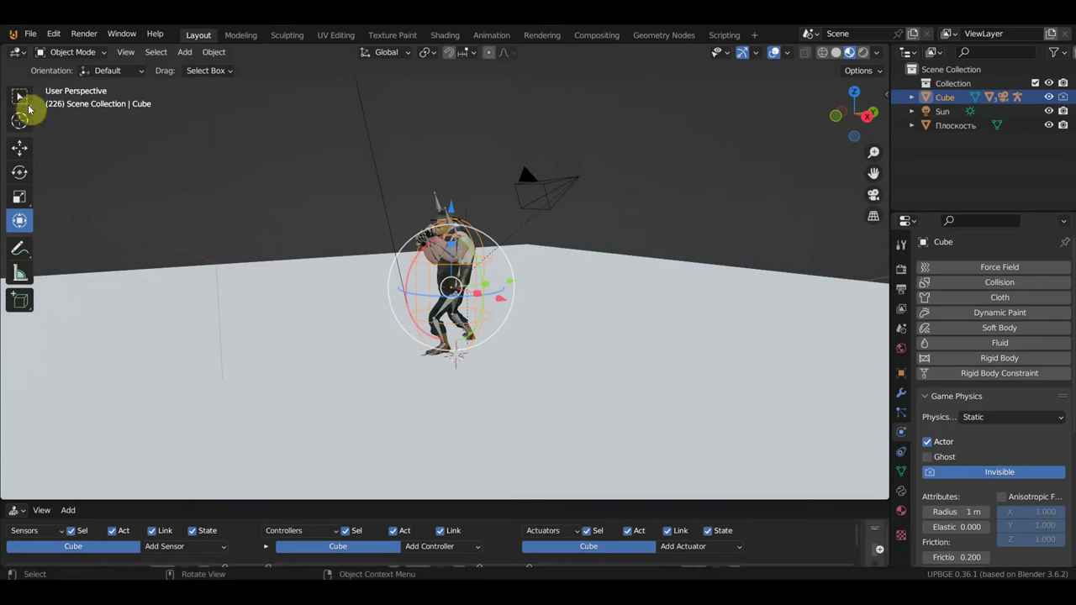
# Import the winchester rifle FBX from Desktop\Игра Дэдвуд\винчестер\source
pyautogui.click(31, 34)
pyautogui.moveTo(82, 223)
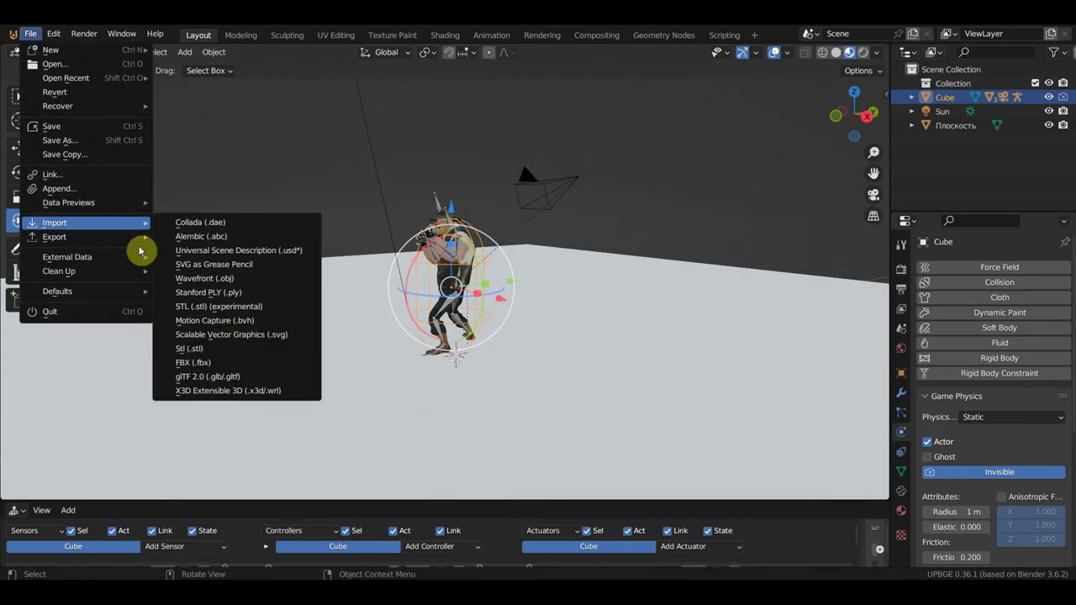
pyautogui.click(217, 362)
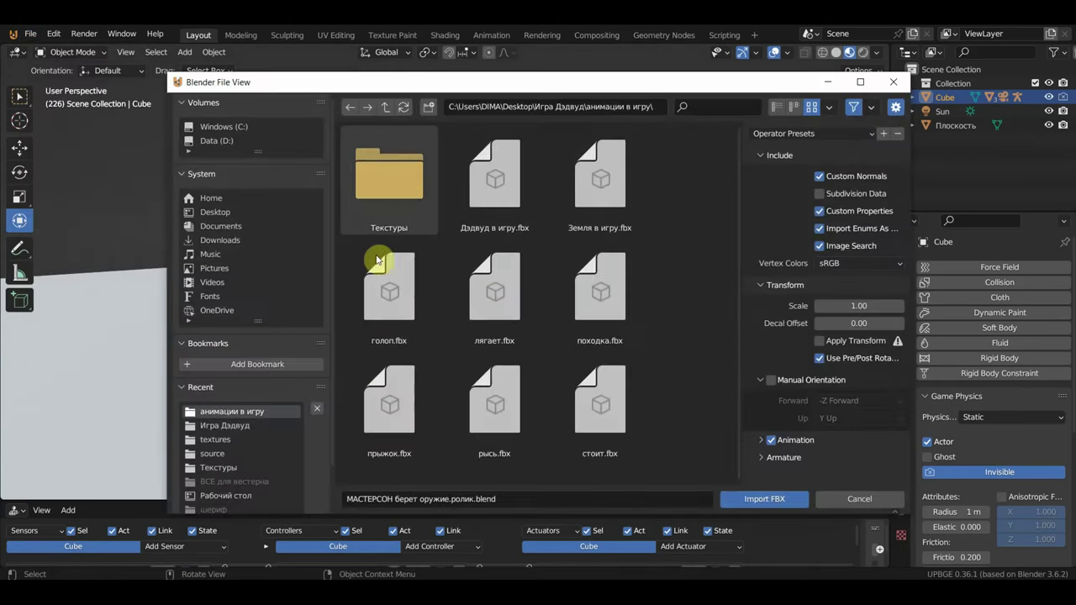
pyautogui.click(229, 214)
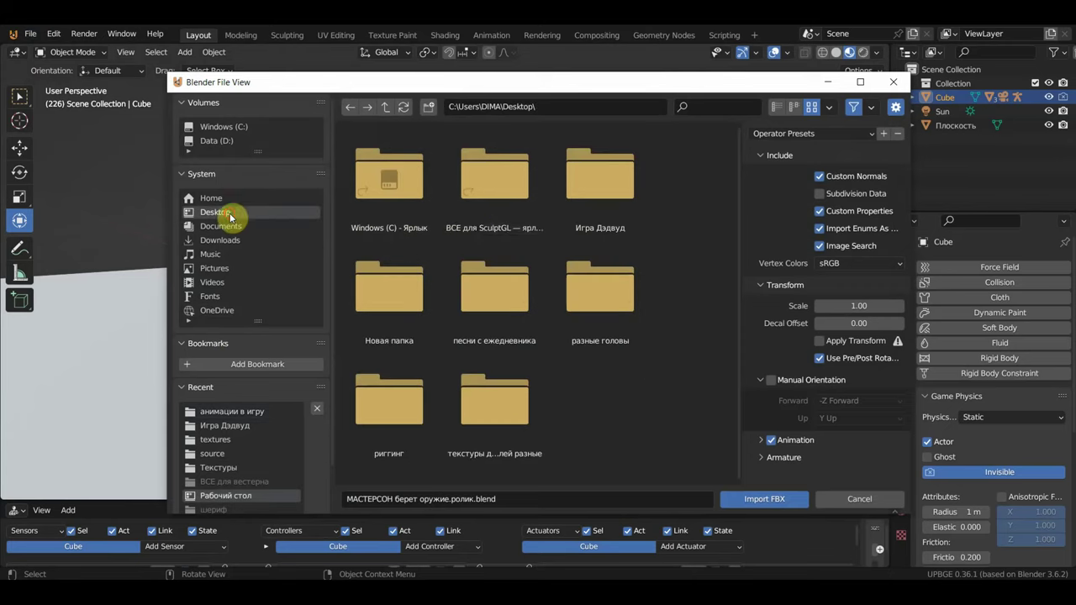
pyautogui.doubleClick(593, 208)
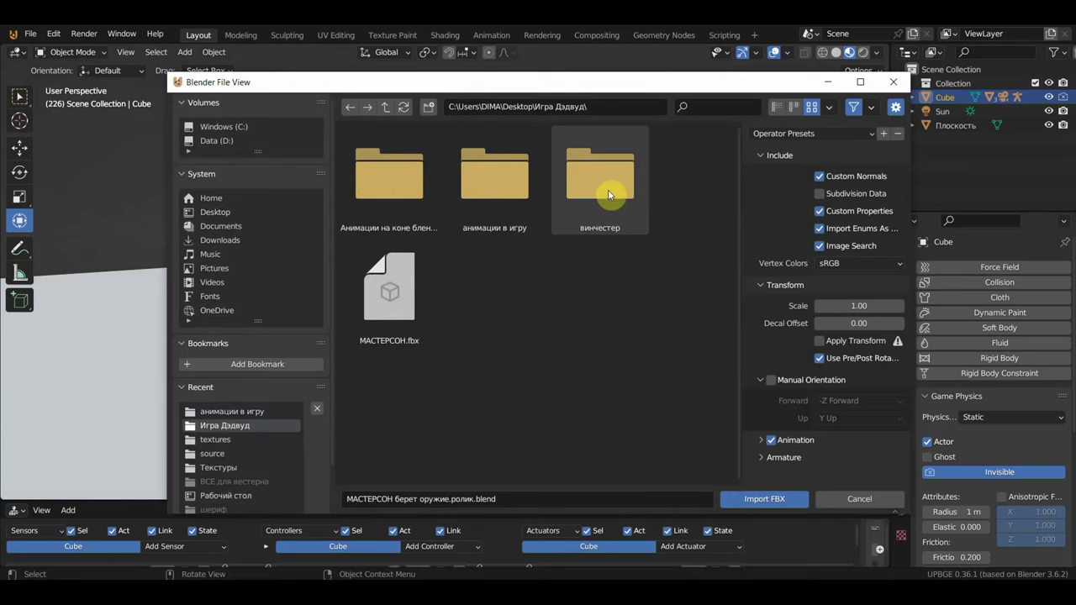
pyautogui.doubleClick(608, 193)
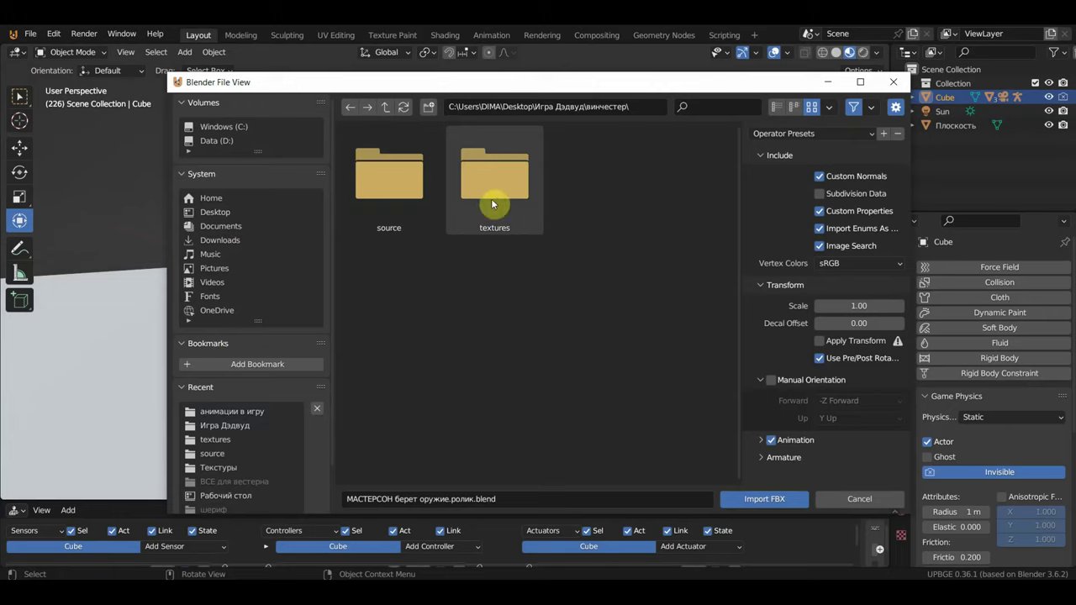
pyautogui.doubleClick(412, 200)
pyautogui.doubleClick(403, 202)
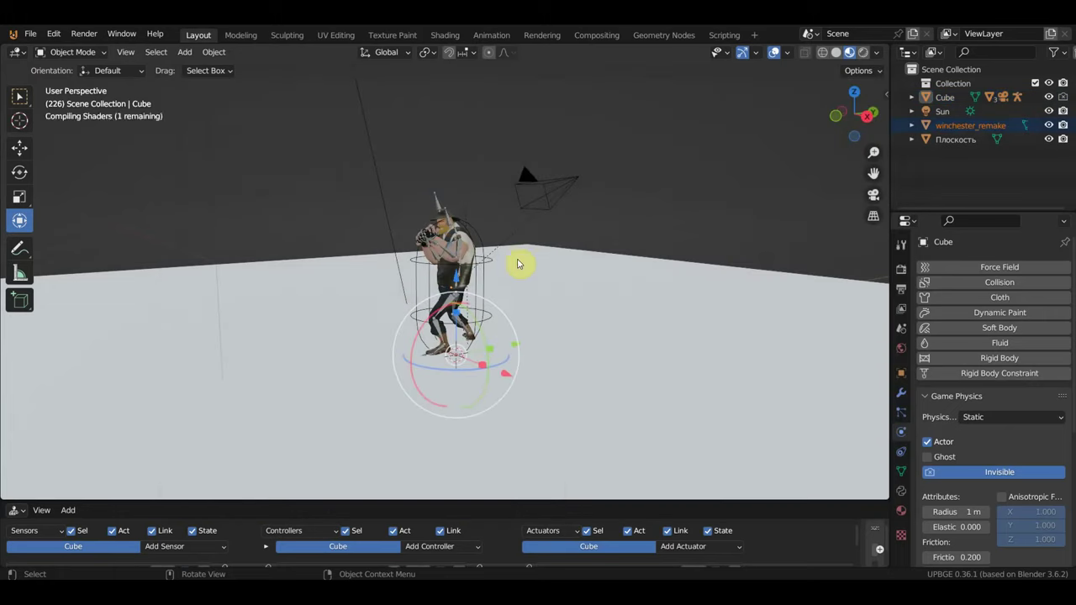
# Scale the rifle to 6.351 and move it beside the character, raised 0.6 m
pyautogui.press('s')
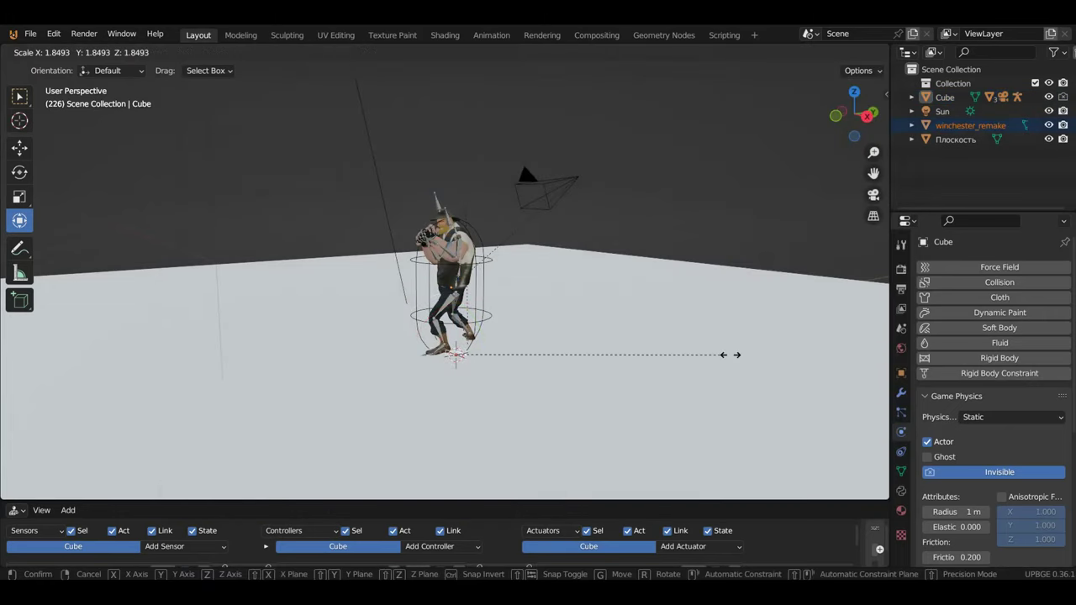
pyautogui.click(499, 360)
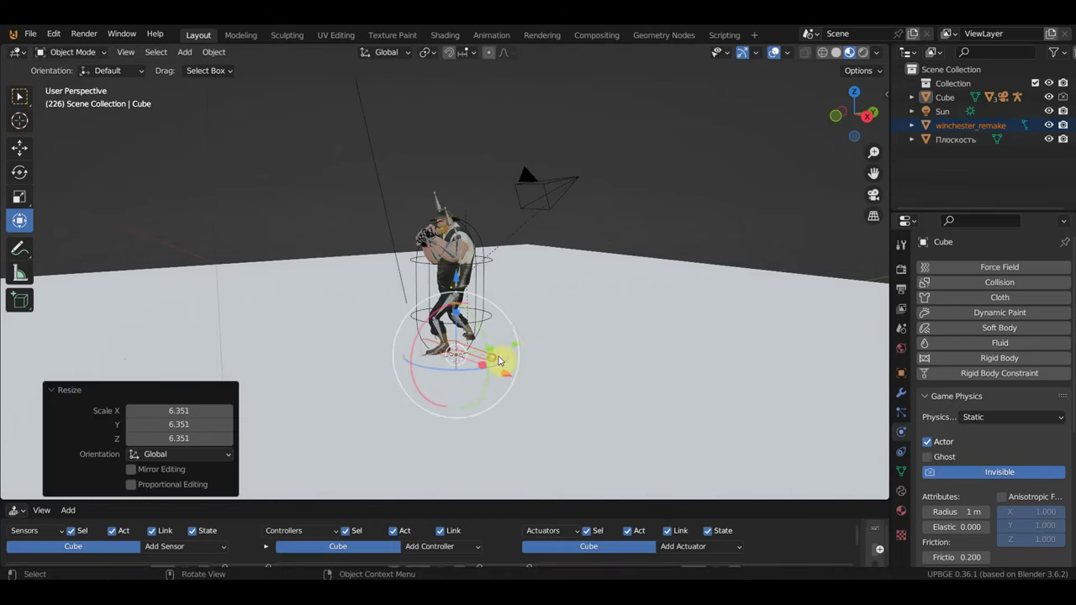
pyautogui.moveTo(521, 343); pyautogui.dragTo(456, 360)
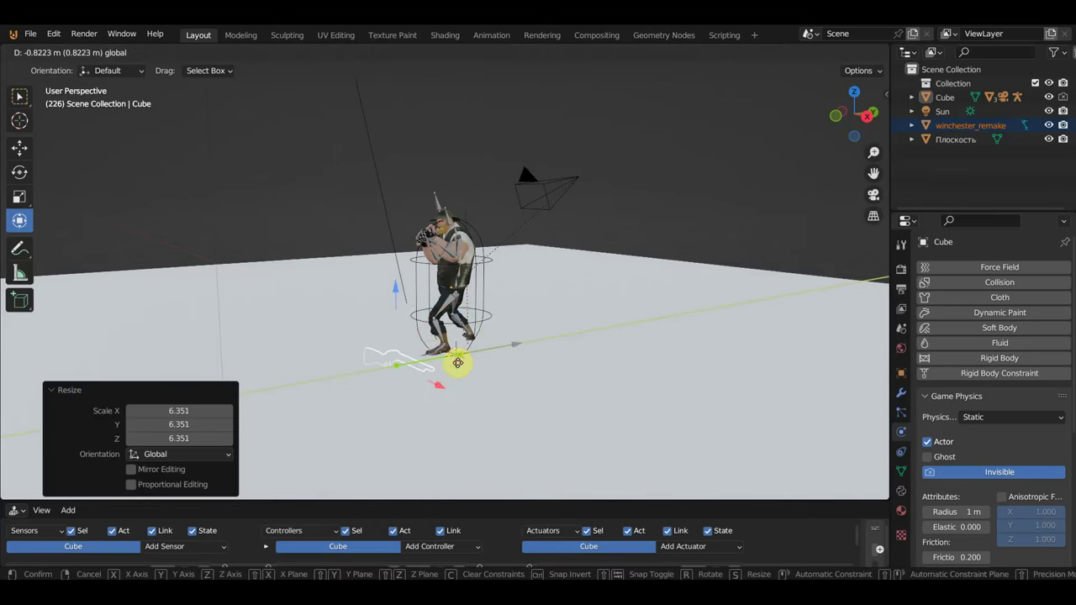
pyautogui.moveTo(398, 294); pyautogui.dragTo(389, 241)
pyautogui.moveTo(426, 286)
pyautogui.mouseDown(button='middle')
pyautogui.moveTo(521, 250)
pyautogui.moveTo(538, 269)
pyautogui.mouseUp(button='middle')
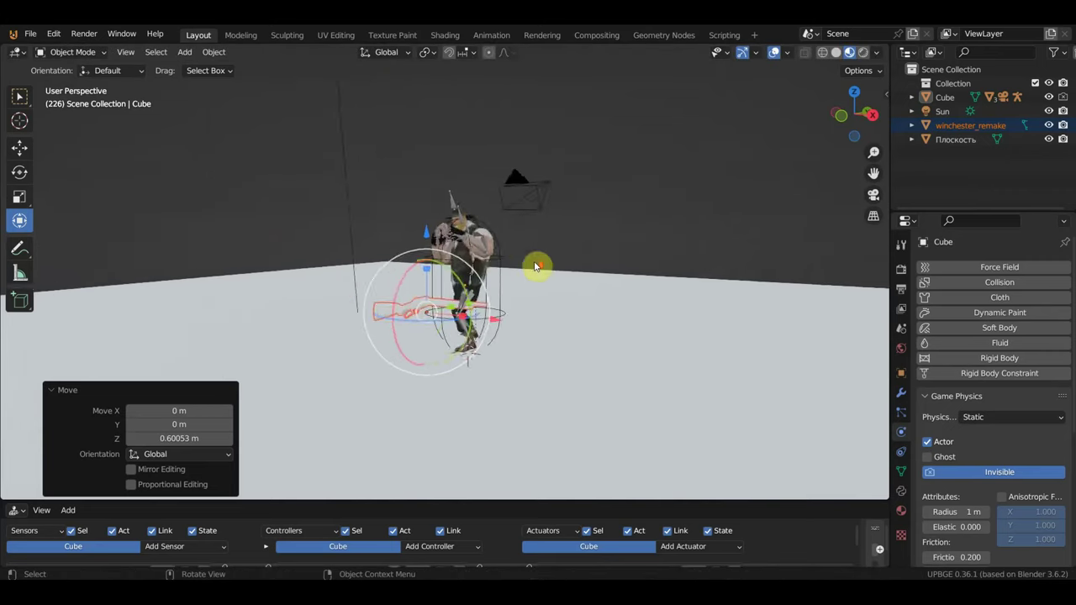
pyautogui.scroll(3, 535, 267)
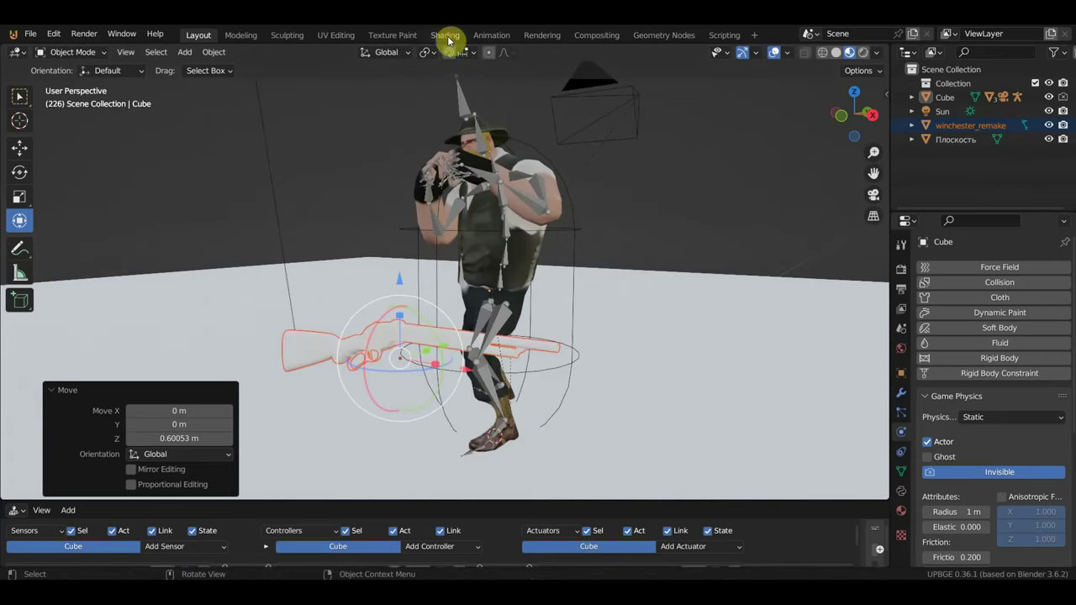
# In Shading, add an Image Texture node to the rifle's material and connect it to Base Color
pyautogui.click(445, 34)
pyautogui.scroll(5, 384, 279)
pyautogui.moveTo(457, 269)
pyautogui.mouseDown(button='middle')
pyautogui.moveTo(496, 255)
pyautogui.moveTo(474, 252)
pyautogui.mouseUp(button='middle')
pyautogui.click(458, 250)
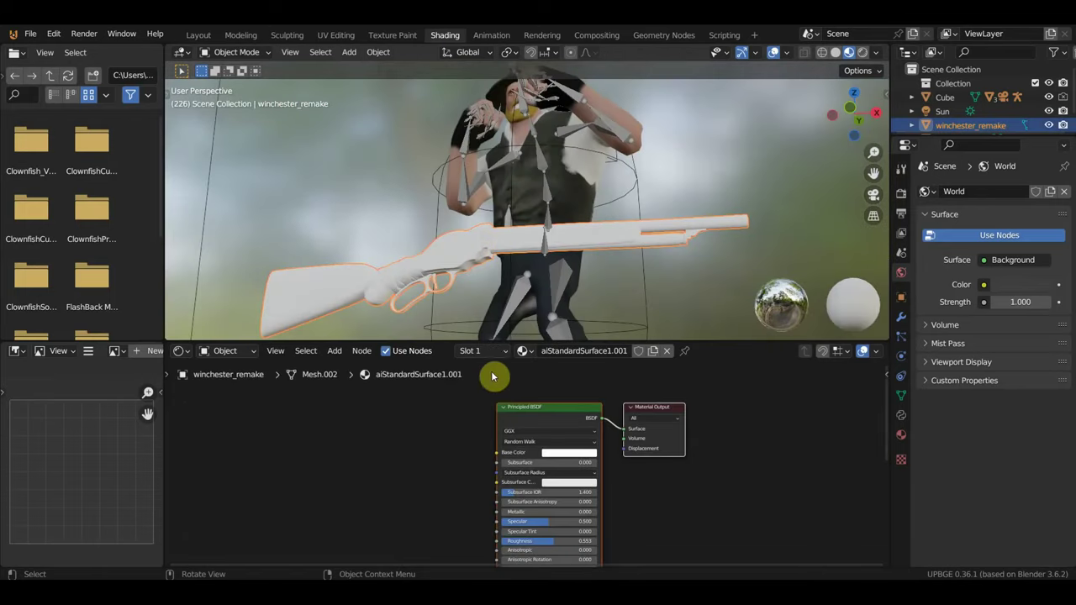
pyautogui.click(334, 350)
pyautogui.moveTo(359, 428)
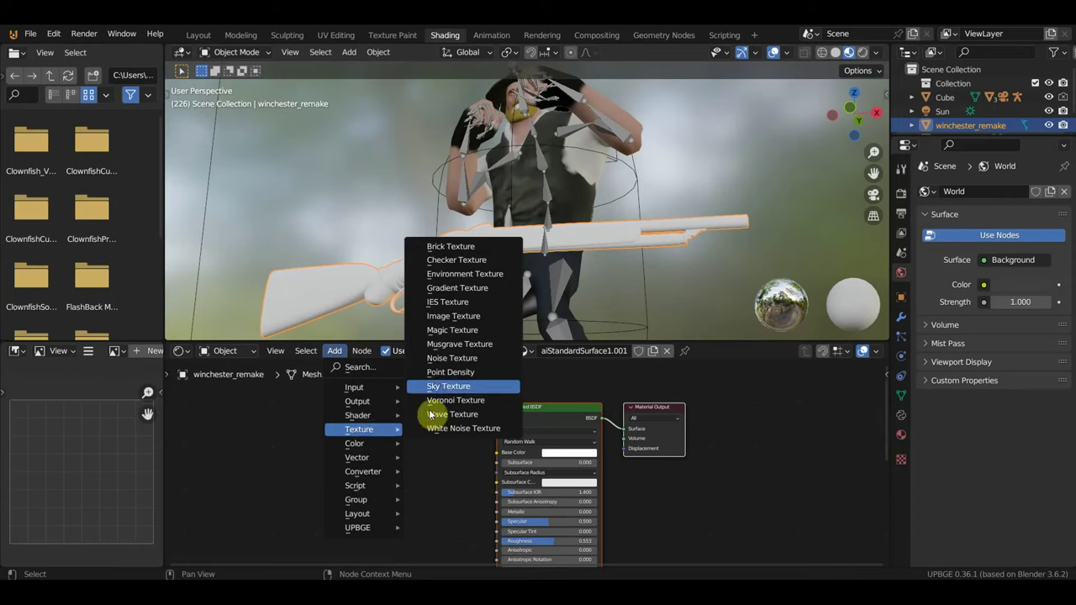
pyautogui.click(458, 316)
pyautogui.click(339, 405)
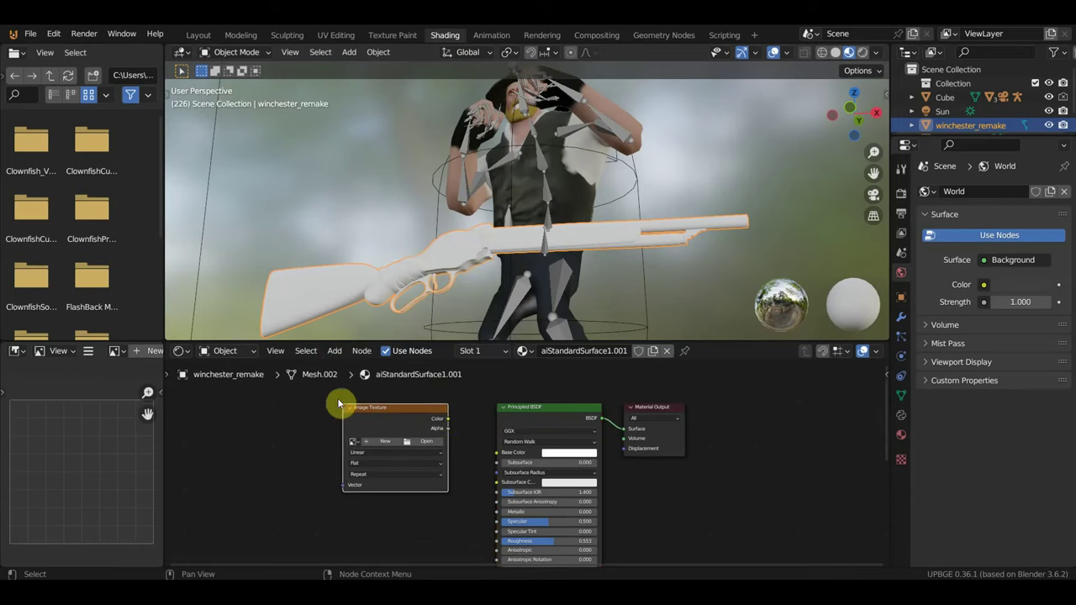
pyautogui.moveTo(448, 419); pyautogui.dragTo(497, 452)
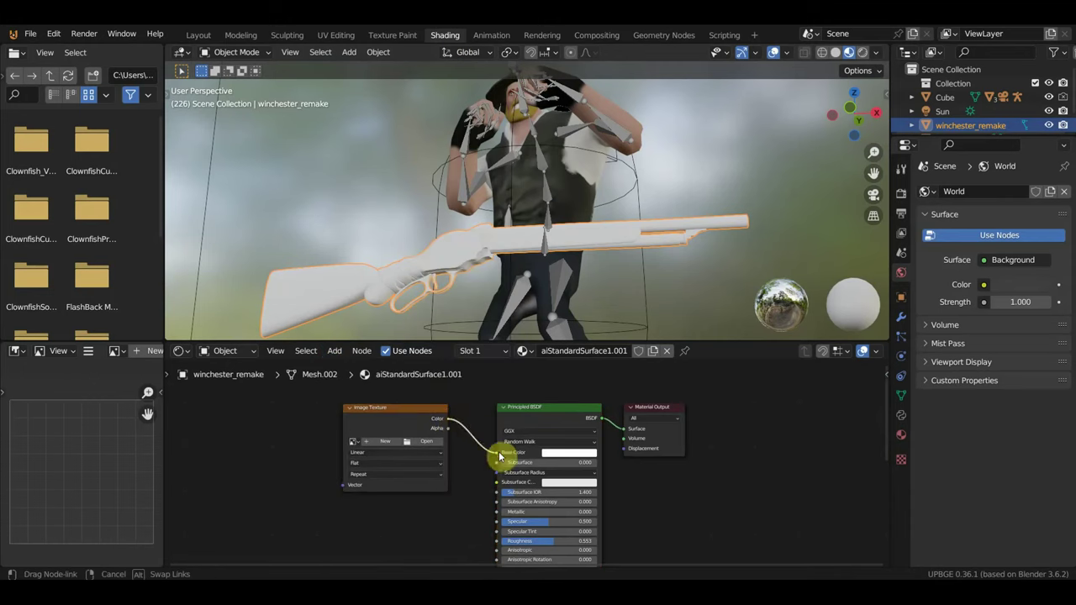
# Load the BaseColor PNG from винчестер\textures into the Image Texture node
pyautogui.click(430, 443)
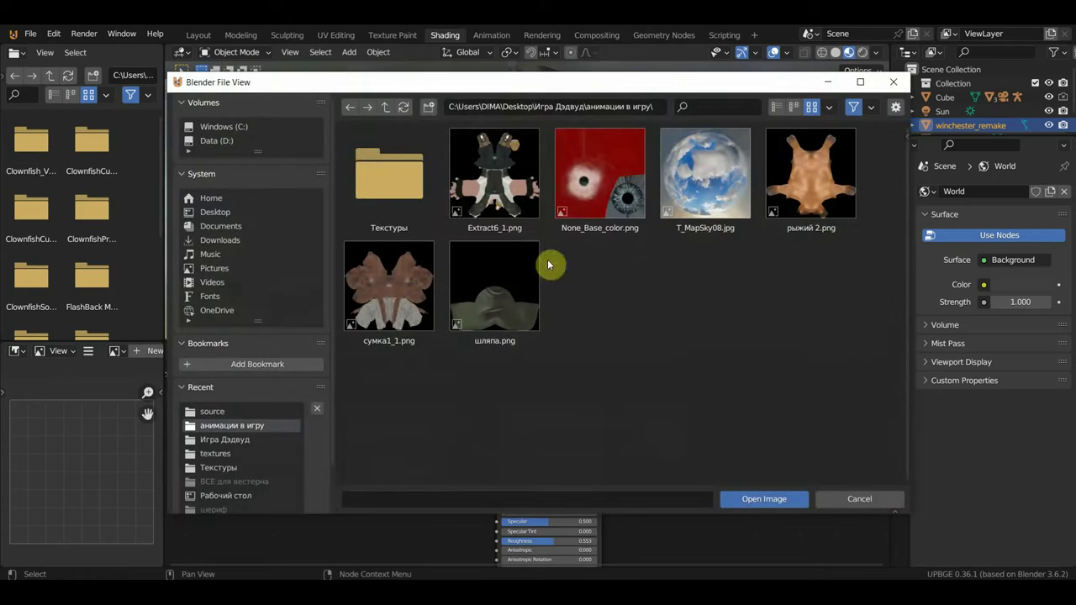
pyautogui.click(396, 195)
pyautogui.doubleClick(396, 195)
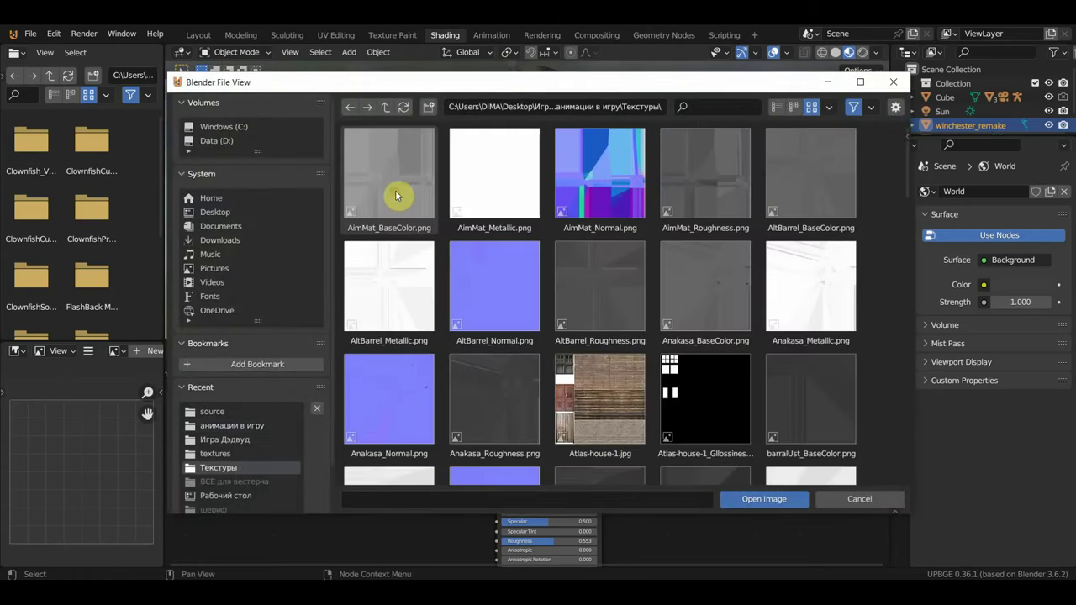
pyautogui.click(350, 107)
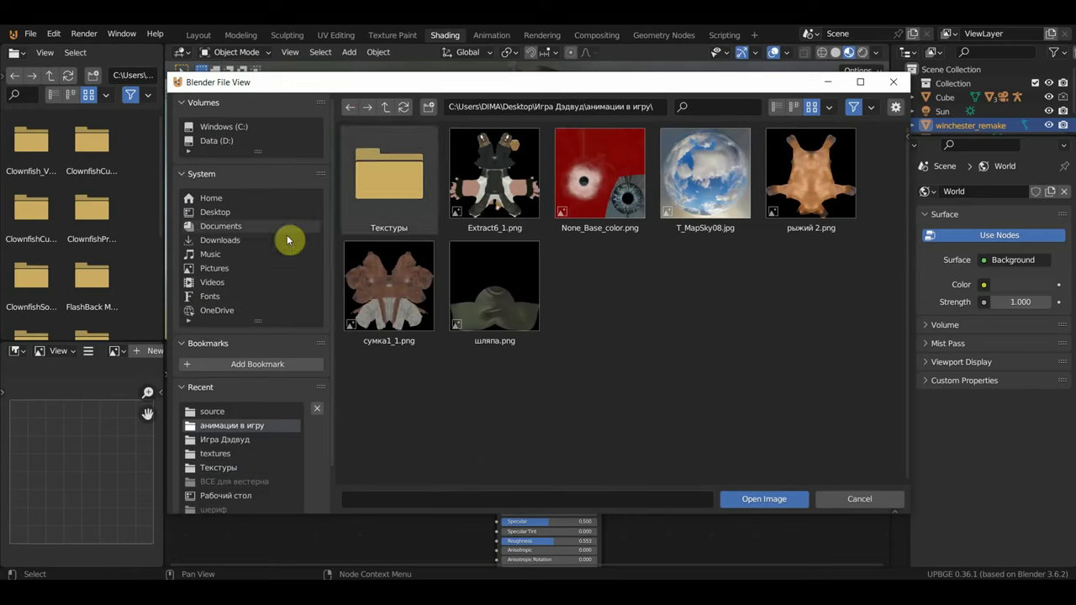
pyautogui.click(210, 211)
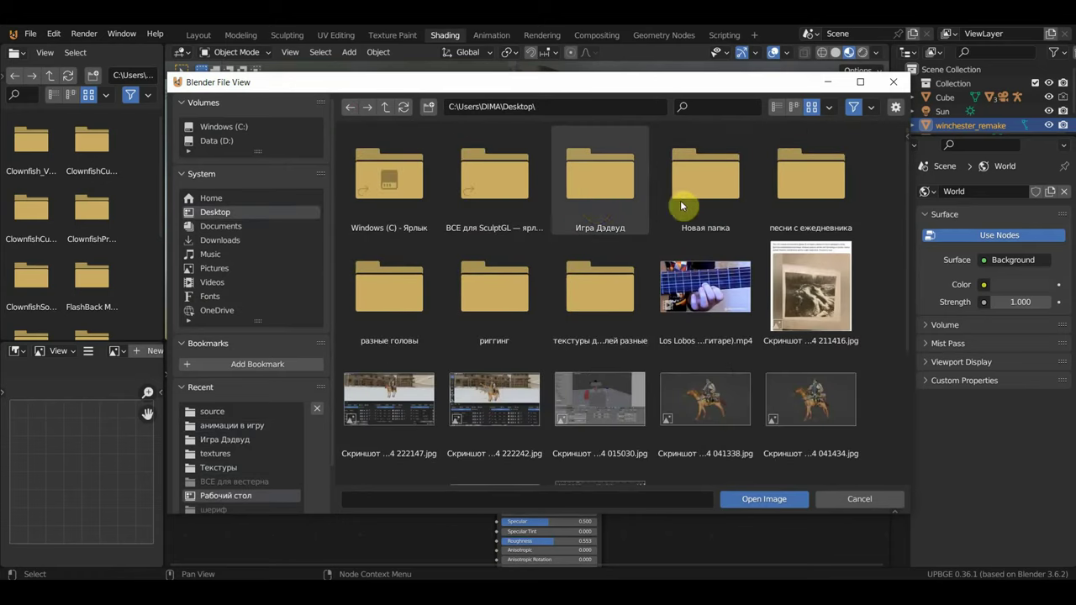
pyautogui.doubleClick(586, 206)
pyautogui.doubleClick(595, 216)
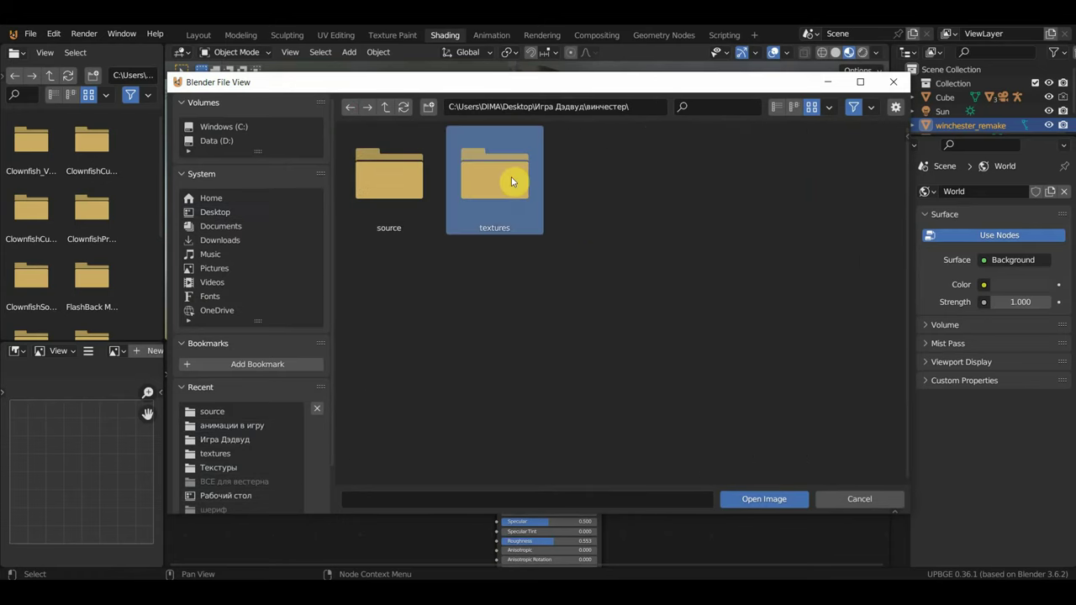
pyautogui.doubleClick(500, 177)
pyautogui.doubleClick(506, 185)
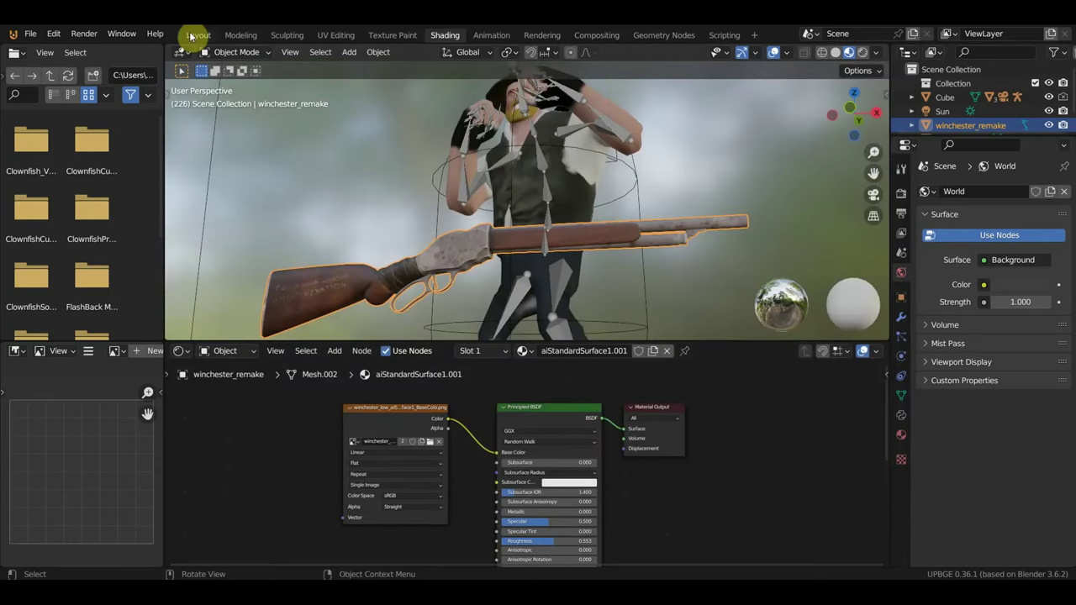
pyautogui.click(199, 36)
# Add a Decimate modifier to the rifle at ratio 0.0522 (905 faces) and apply it
pyautogui.moveTo(495, 336); pyautogui.dragTo(516, 343, button='middle')
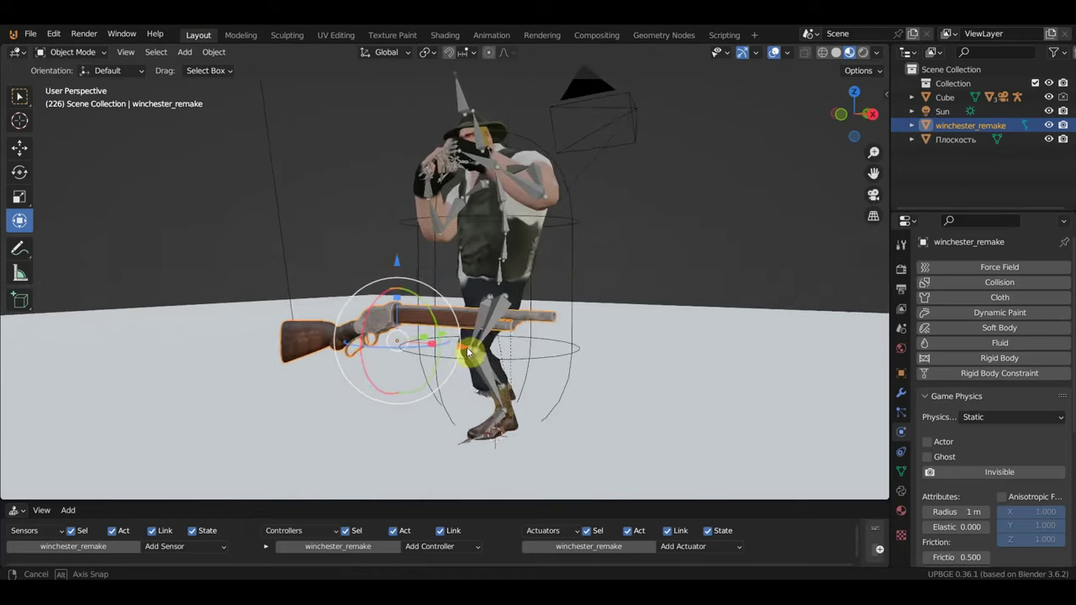
pyautogui.scroll(3, 517, 343)
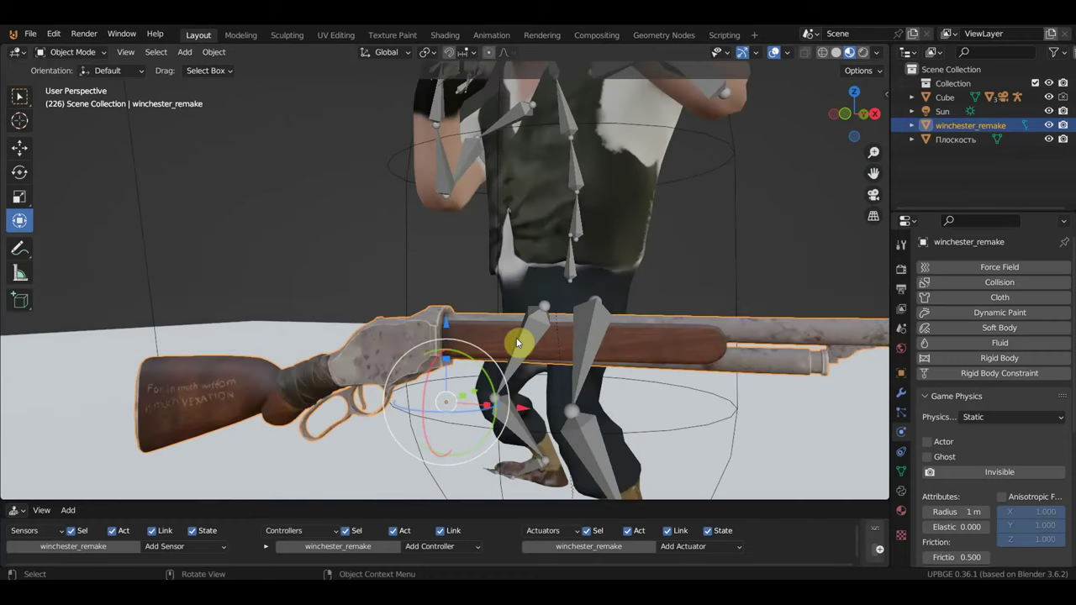
pyautogui.scroll(-3, 517, 343)
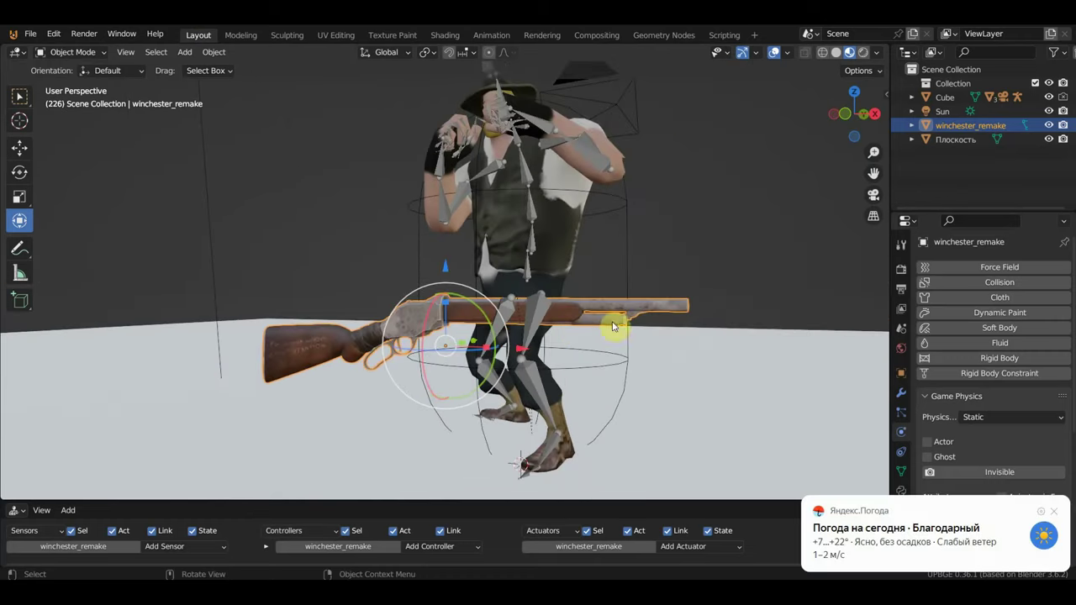
pyautogui.click(1057, 509)
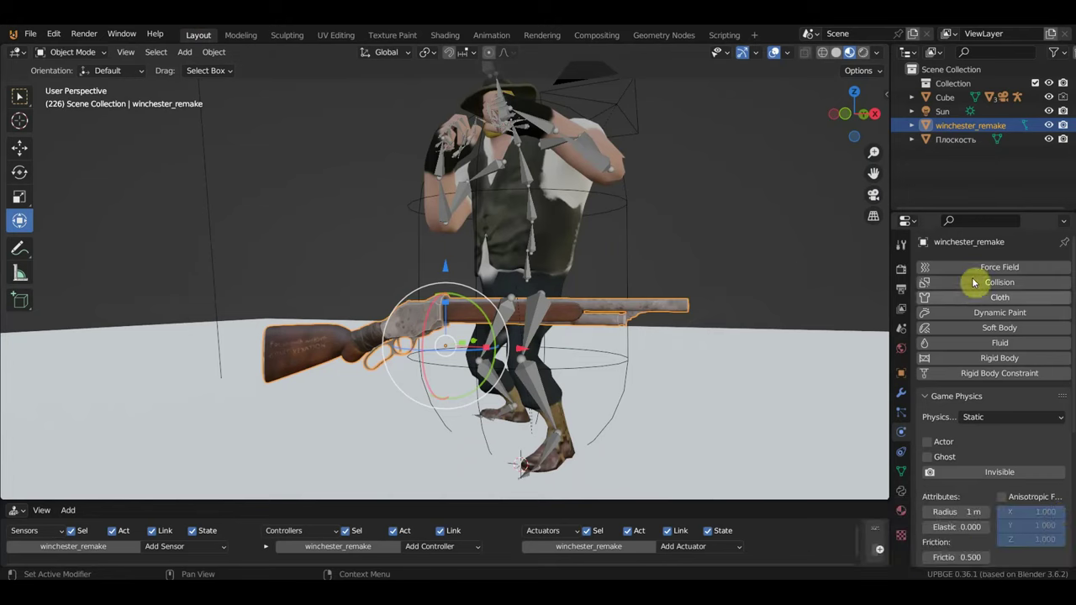
pyautogui.click(901, 393)
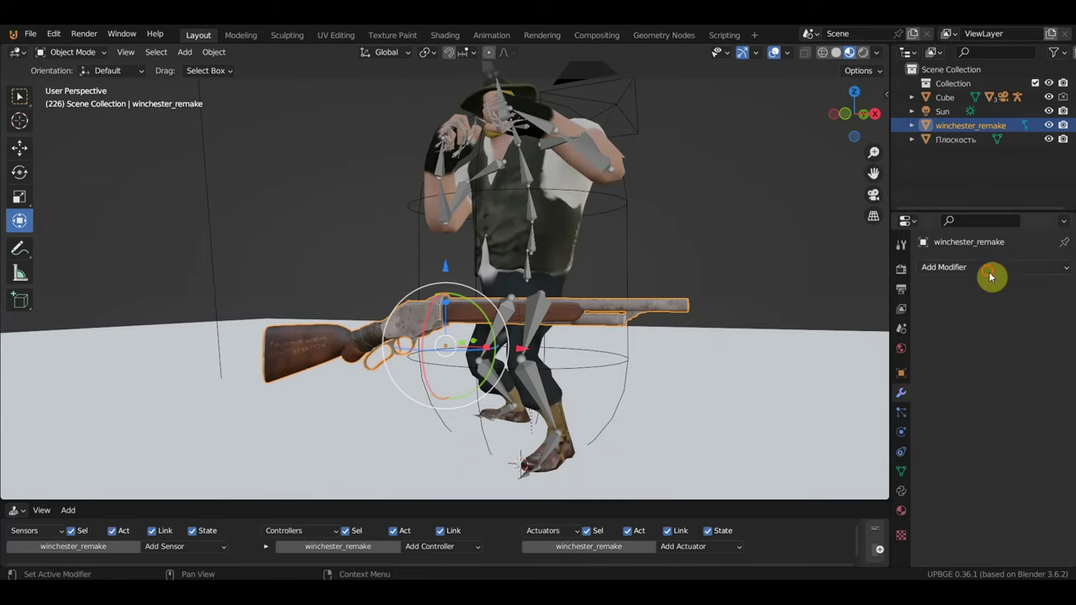
pyautogui.click(991, 269)
pyautogui.click(813, 366)
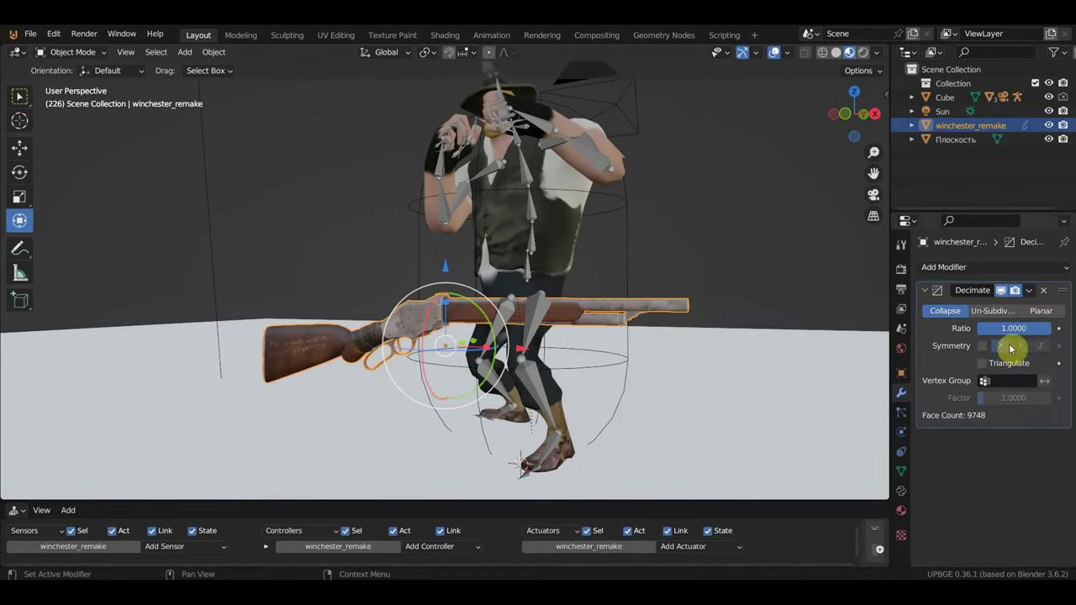
pyautogui.moveTo(1046, 328); pyautogui.dragTo(996, 328)
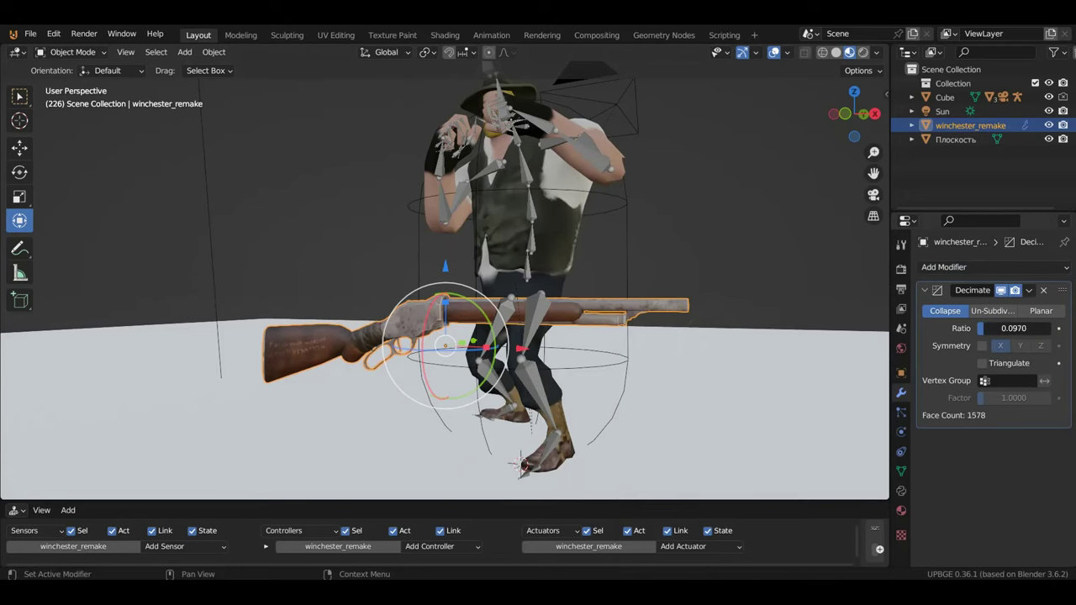
pyautogui.moveTo(1013, 329); pyautogui.dragTo(1007, 328)
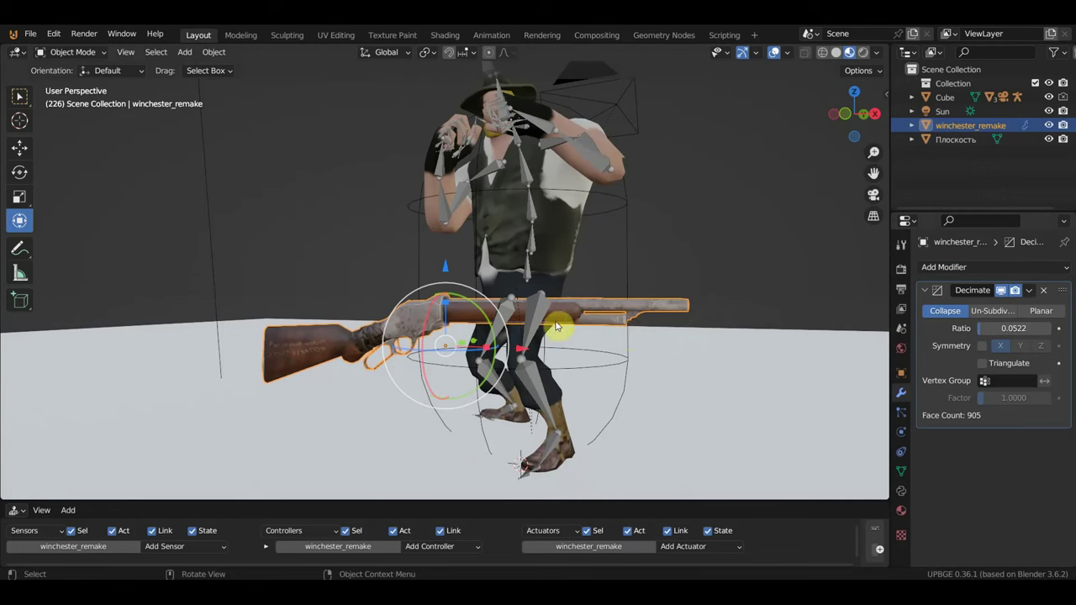
pyautogui.click(1029, 290)
pyautogui.click(990, 306)
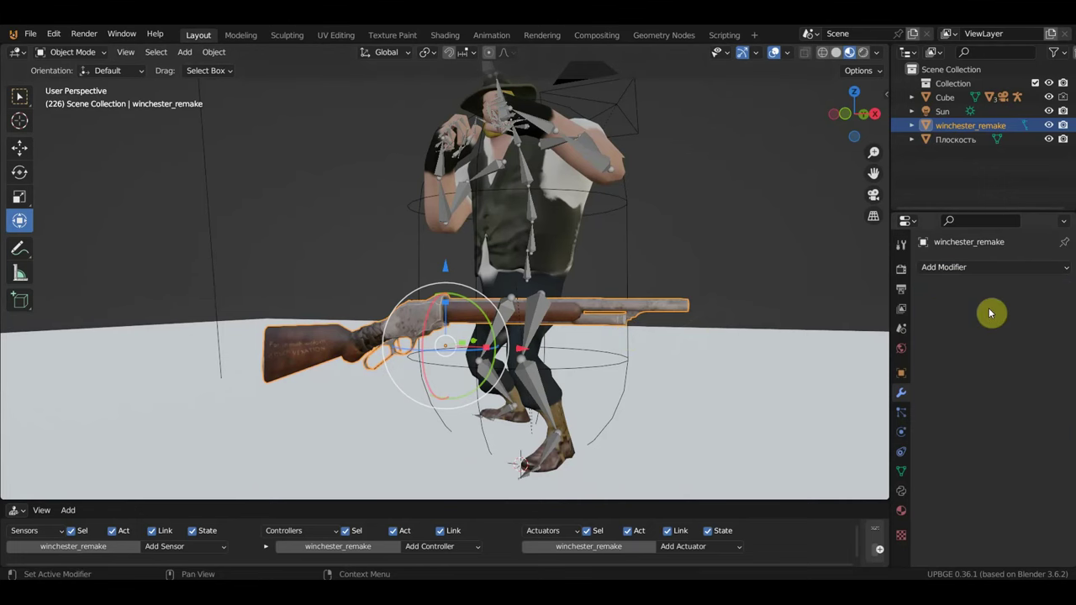
# In Right Orthographic view, scale the rifle down uniformly to 0.731
pyautogui.moveTo(743, 303); pyautogui.dragTo(614, 323, button='middle')
pyautogui.press('KP_3')
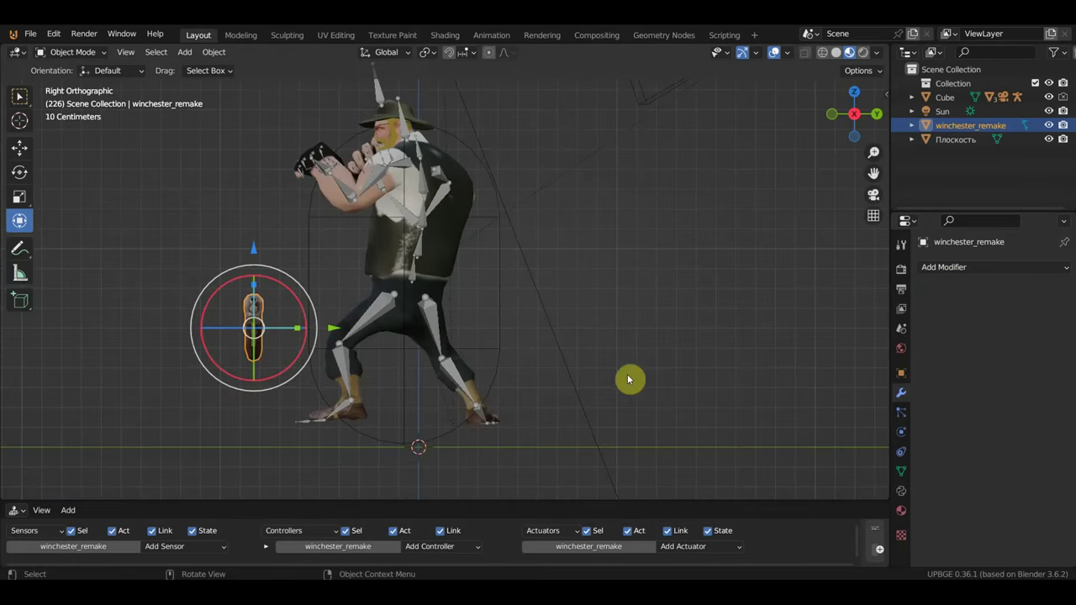
pyautogui.press('s')
pyautogui.click(538, 356)
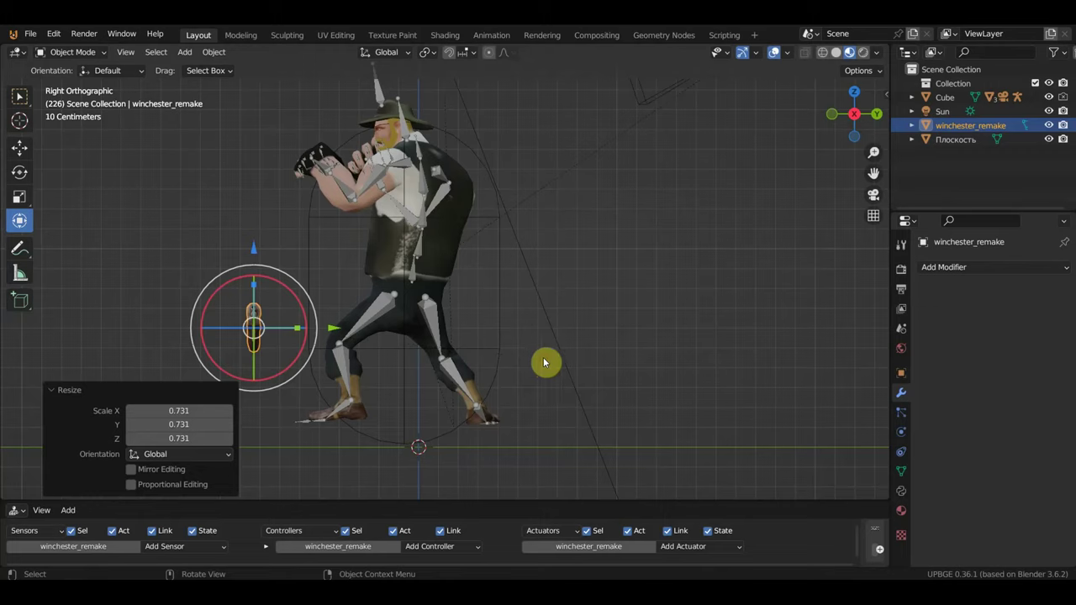
pyautogui.scroll(-1, 531, 350)
pyautogui.keyDown('shift'); pyautogui.moveTo(538, 343); pyautogui.dragTo(636, 337, button='middle'); pyautogui.keyUp('shift')
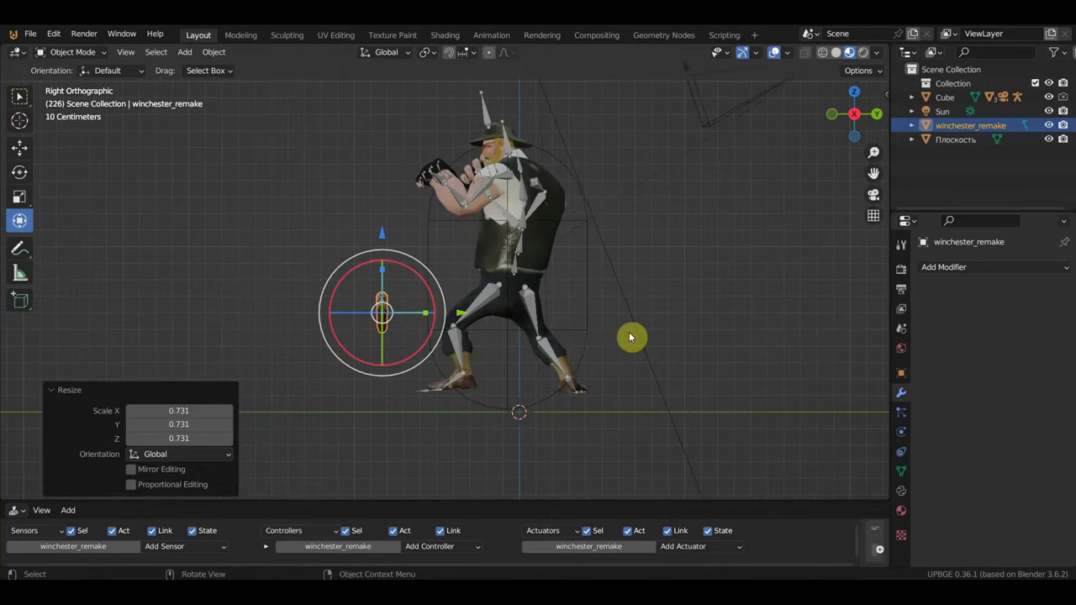
# Duplicate the rifle and rotate the copy -81.1° to stand upright
pyautogui.hotkey('shift', 'd')
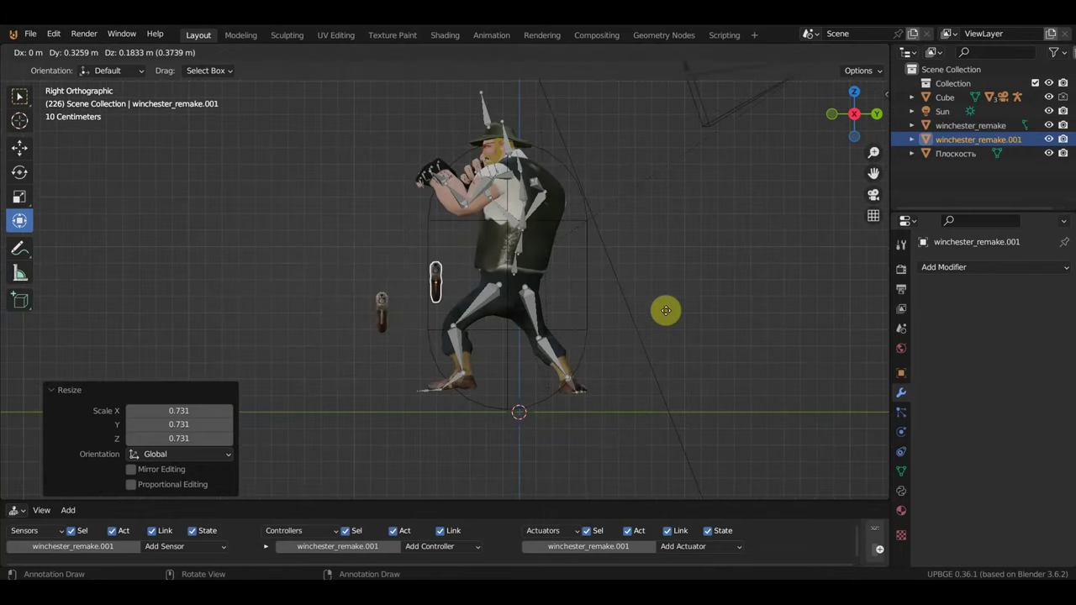
pyautogui.click(824, 226)
pyautogui.moveTo(824, 225); pyautogui.dragTo(645, 300, button='middle')
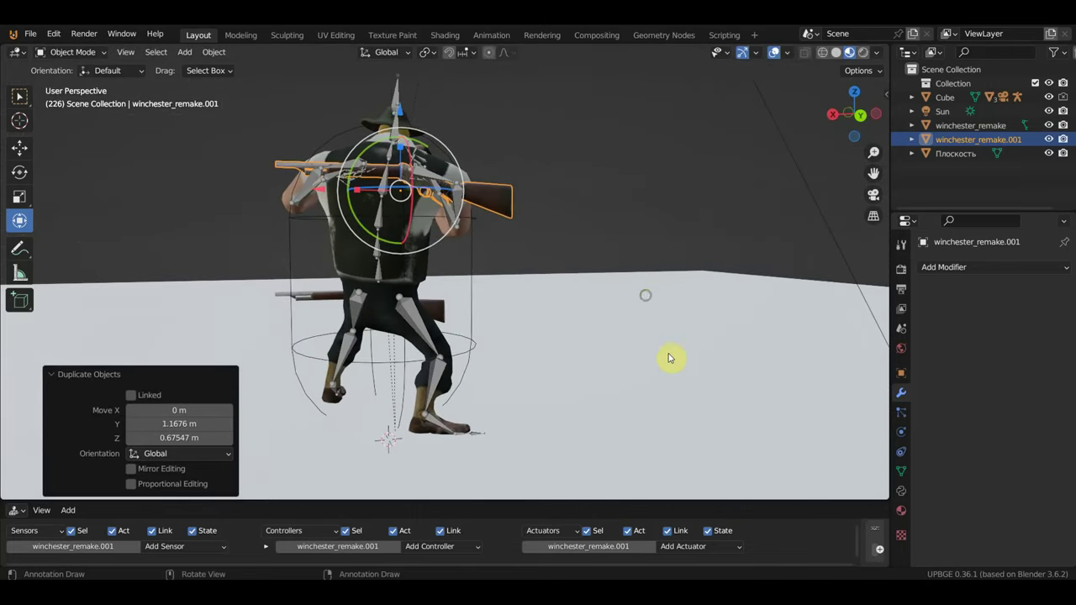
pyautogui.press('r')
pyautogui.click(475, 97)
pyautogui.moveTo(475, 97); pyautogui.dragTo(395, 183, button='middle')
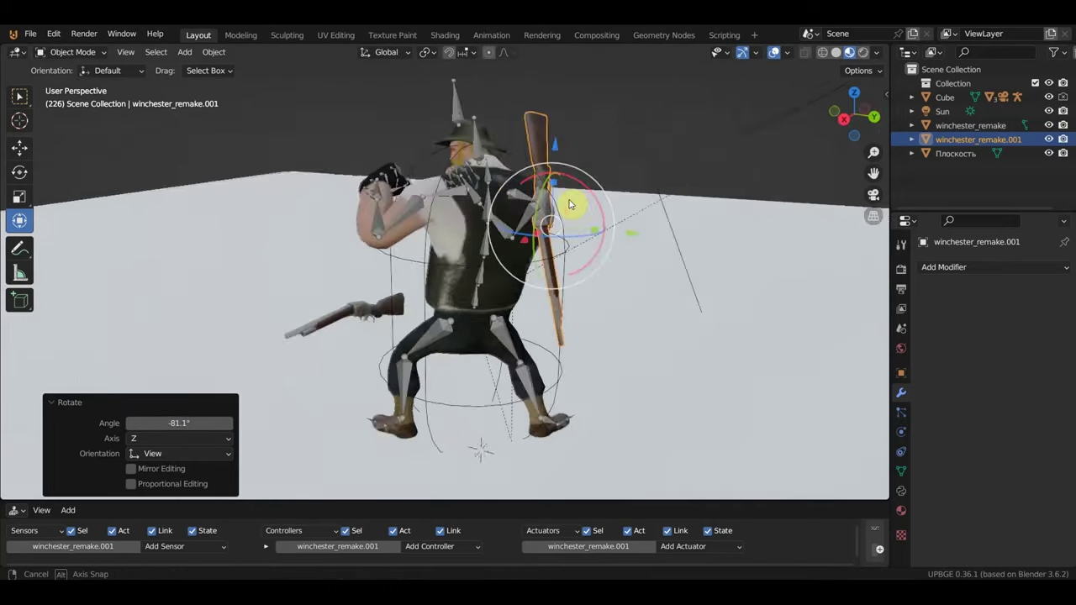
pyautogui.moveTo(395, 183); pyautogui.dragTo(651, 193, button='middle')
# Move the rifle copy against the character's back
pyautogui.press('g')
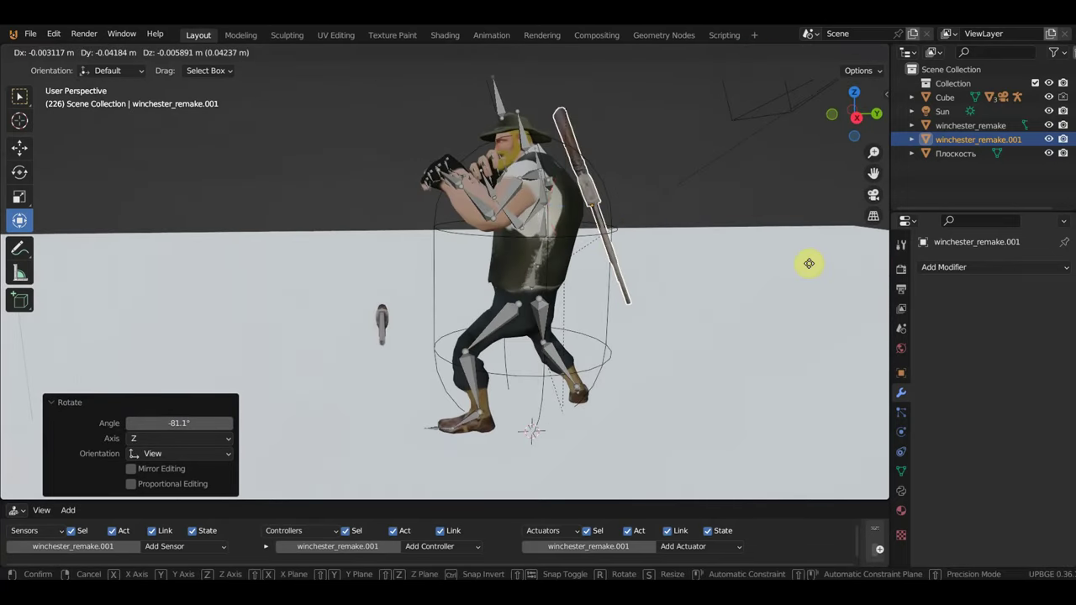
pyautogui.click(793, 268)
pyautogui.moveTo(793, 267); pyautogui.dragTo(685, 274, button='middle')
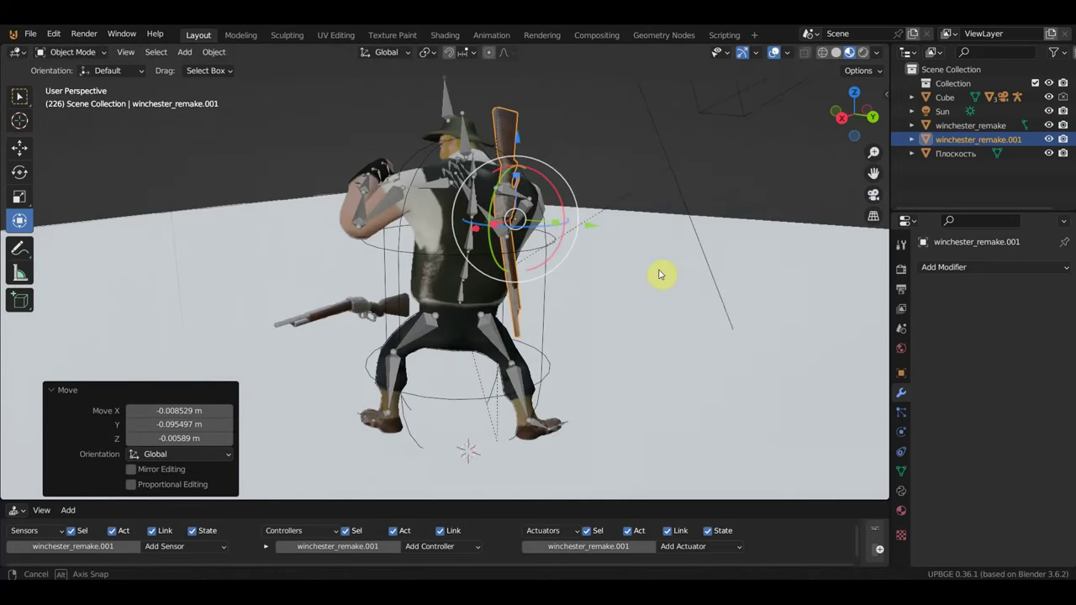
pyautogui.moveTo(685, 274); pyautogui.dragTo(812, 266, button='middle')
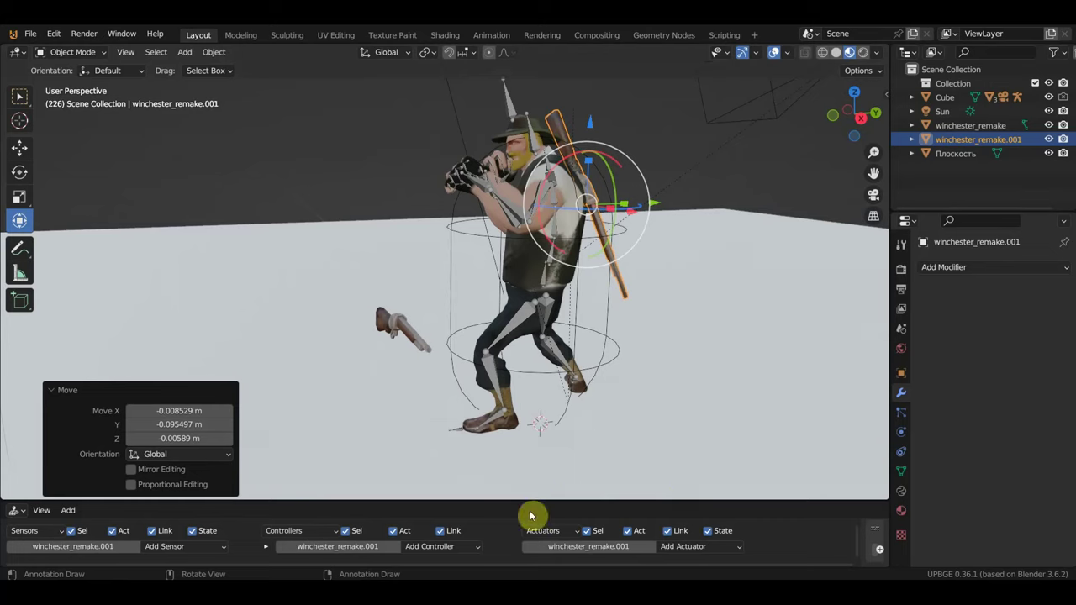
pyautogui.moveTo(588, 445)
pyautogui.mouseDown(button='middle')
pyautogui.moveTo(605, 386)
pyautogui.moveTo(644, 362)
pyautogui.mouseUp(button='middle')
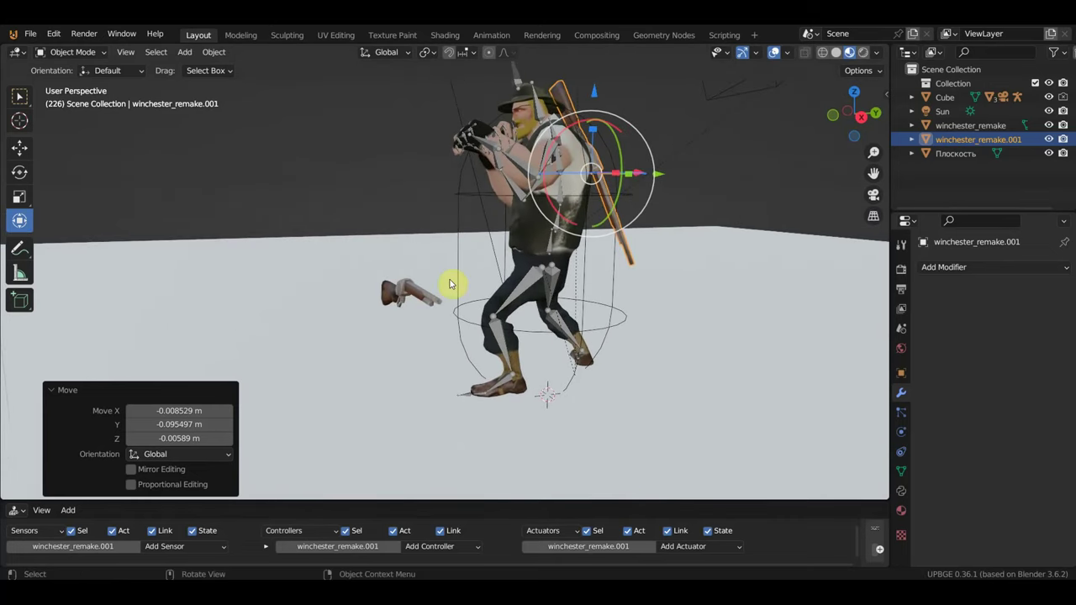
pyautogui.scroll(3, 415, 287)
pyautogui.scroll(3, 416, 287)
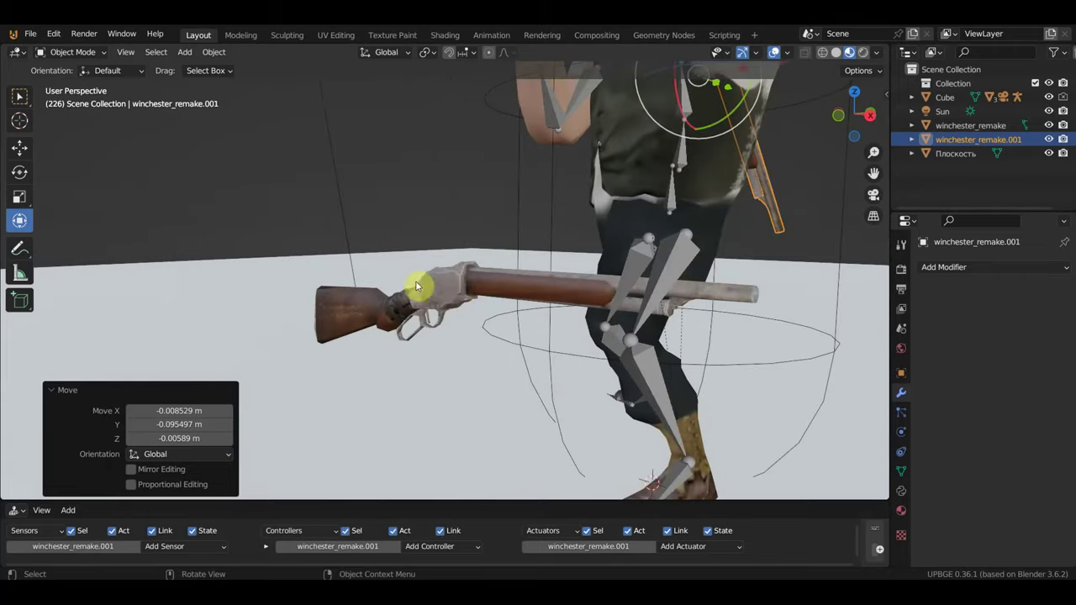
pyautogui.scroll(-3, 415, 287)
# Orbit around the character to check the copy's placement, cancelling an accidental rotation
pyautogui.moveTo(415, 286)
pyautogui.mouseDown(button='middle')
pyautogui.moveTo(593, 312)
pyautogui.moveTo(514, 333)
pyautogui.mouseUp(button='middle')
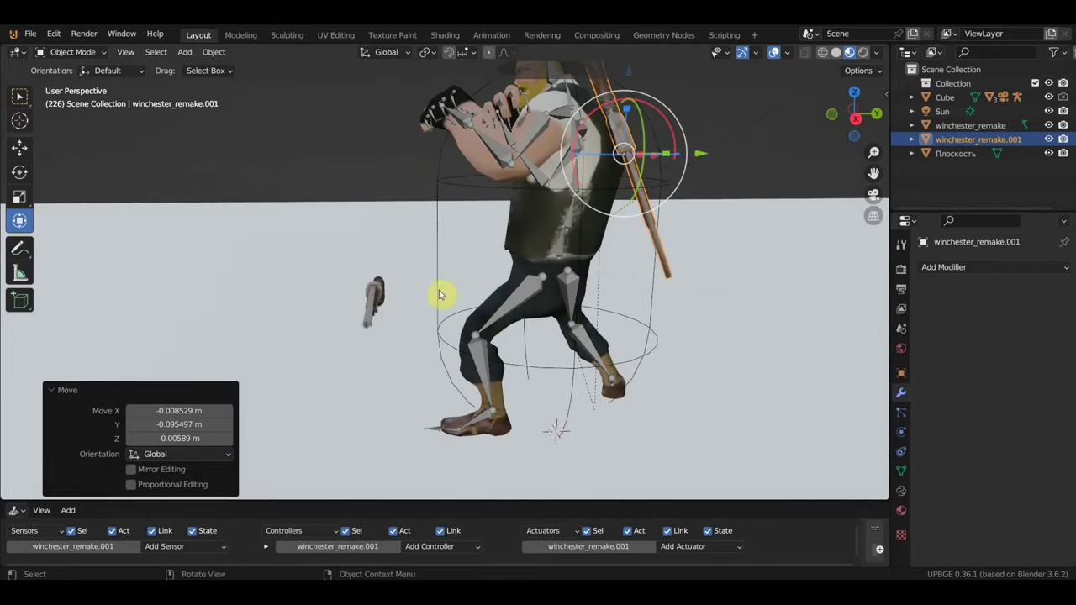
pyautogui.scroll(-3, 660, 221)
pyautogui.moveTo(631, 311); pyautogui.dragTo(683, 307, button='middle')
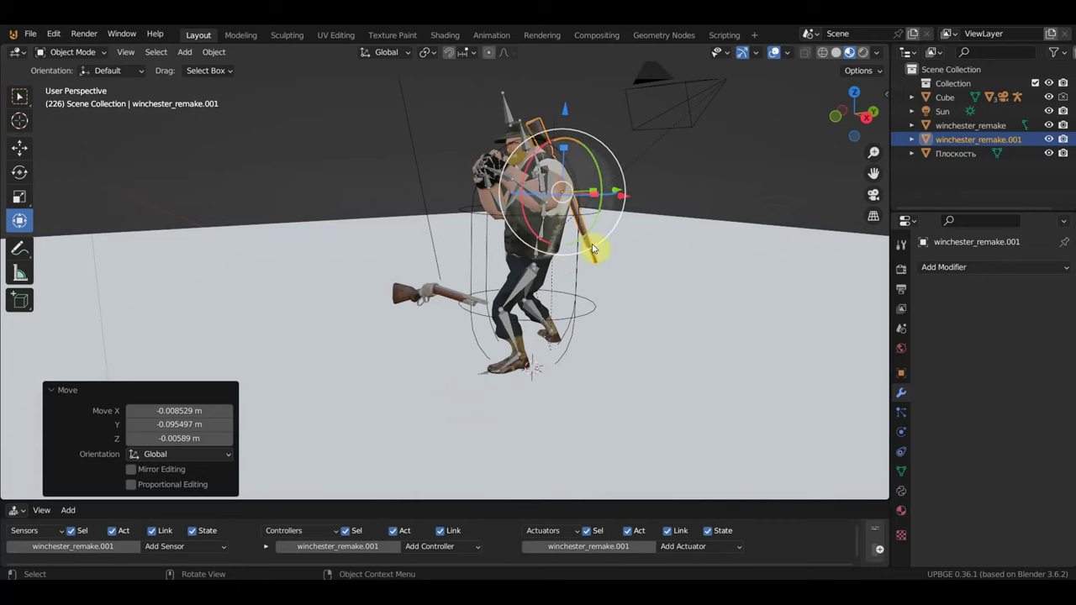
pyautogui.moveTo(648, 211); pyautogui.dragTo(536, 216, button='middle')
pyautogui.moveTo(584, 219); pyautogui.dragTo(603, 223, button='middle')
pyautogui.moveTo(603, 223); pyautogui.dragTo(677, 245)
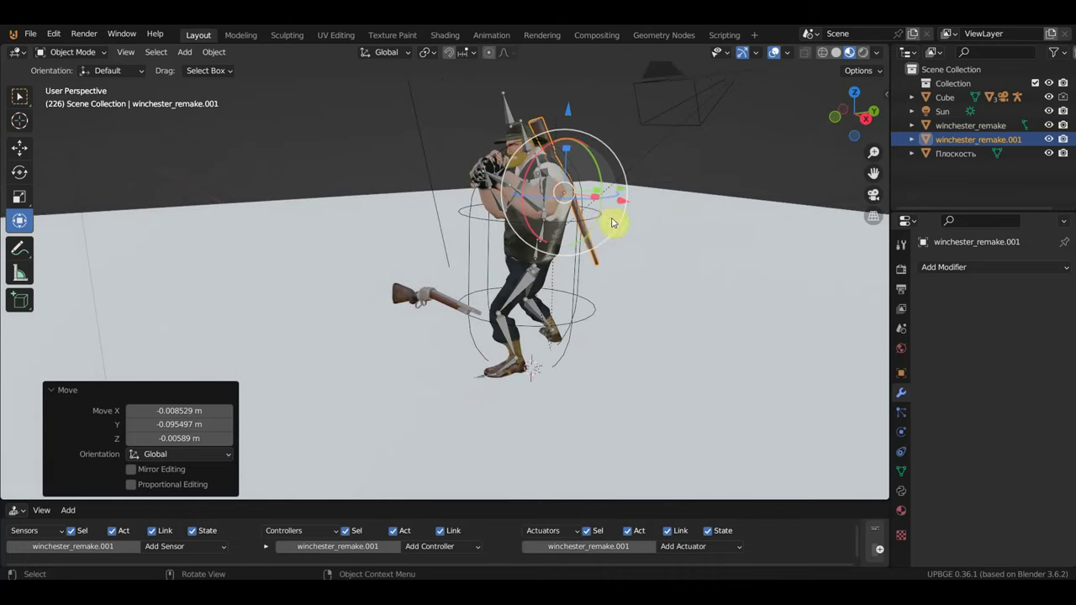
pyautogui.rightClick(677, 248)
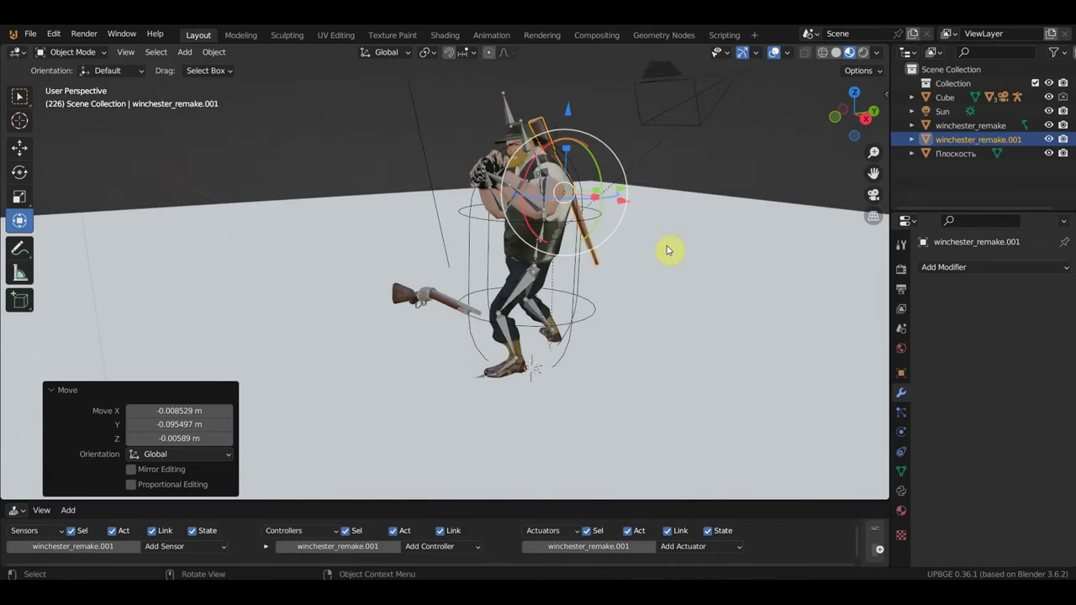
# Add a Cone mesh (32 vertices, 1 m radius, 2 m depth) at the origin
pyautogui.hotkey('shift', 'a')
pyautogui.moveTo(668, 247)
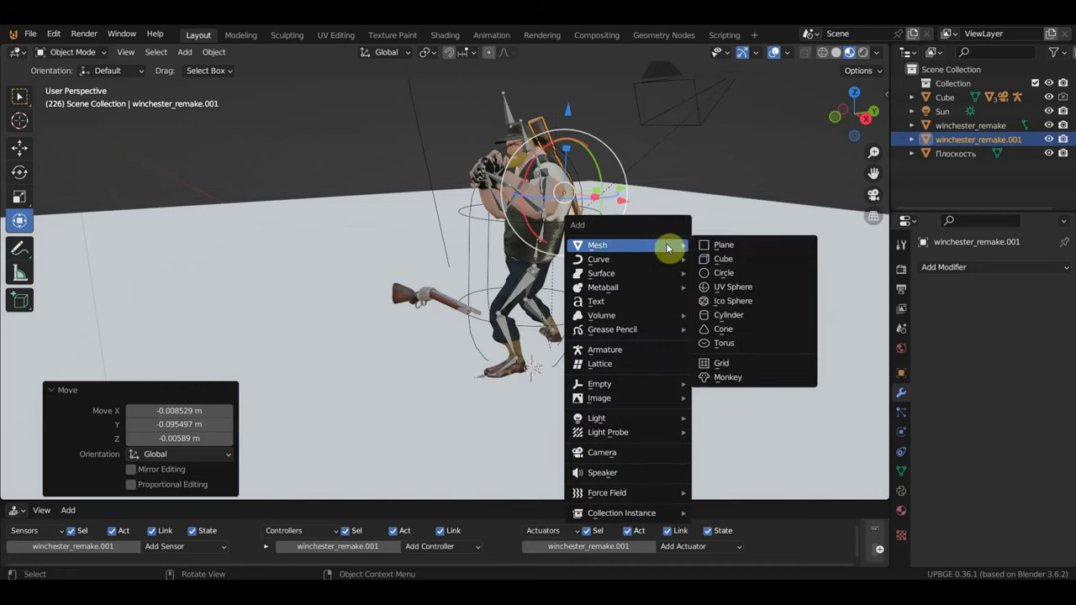
pyautogui.click(731, 329)
# Turn the cone onto its side, shrink it to 0.612, and raise it beside the character
pyautogui.moveTo(737, 331); pyautogui.dragTo(623, 303, button='middle')
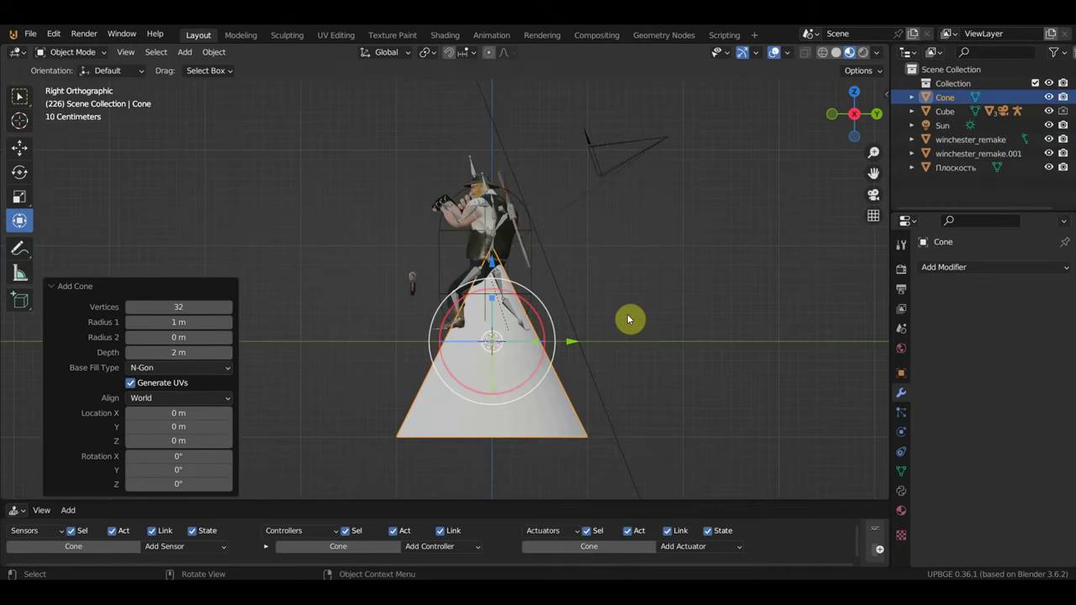
pyautogui.press('r')
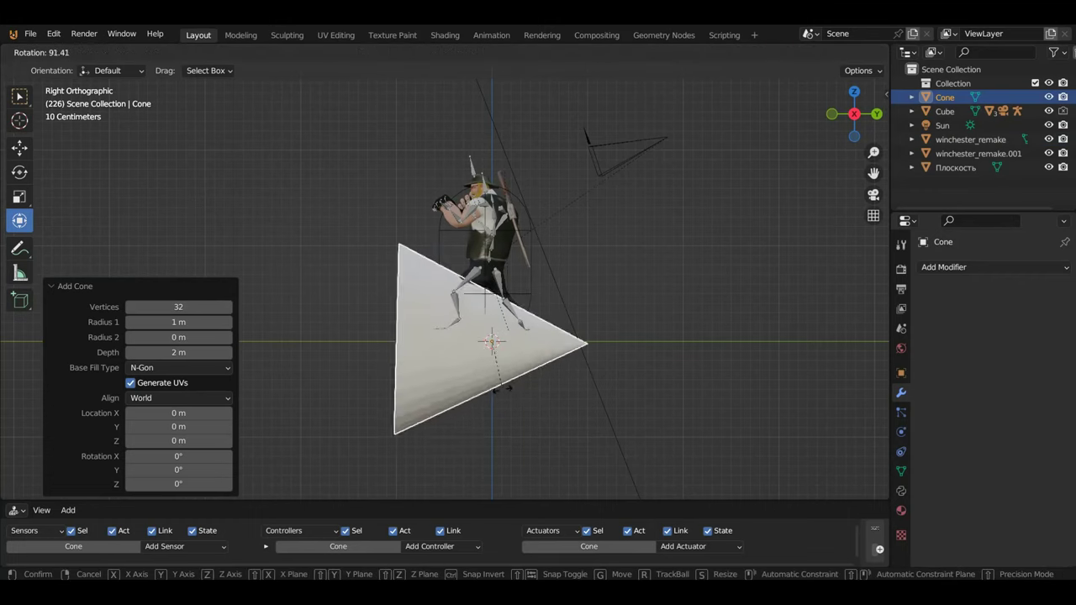
pyautogui.click(509, 388)
pyautogui.press('s')
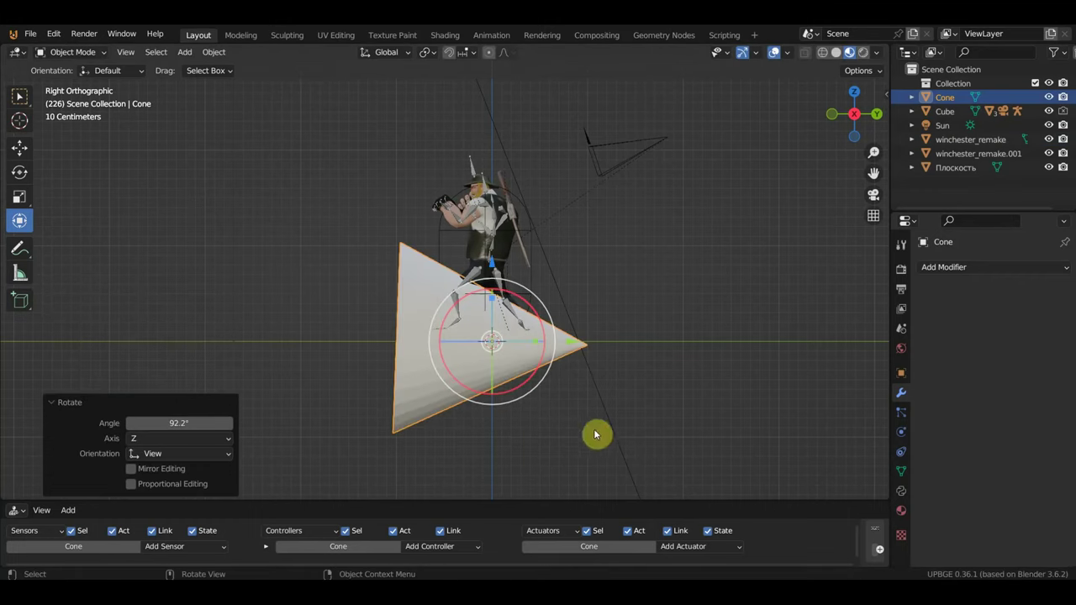
pyautogui.click(560, 406)
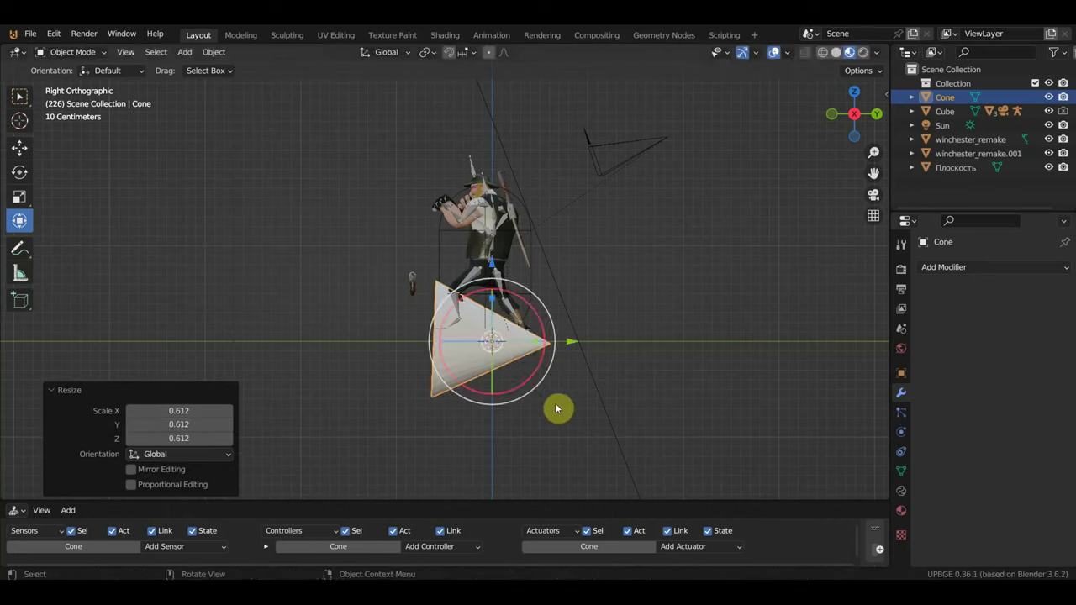
pyautogui.press('g')
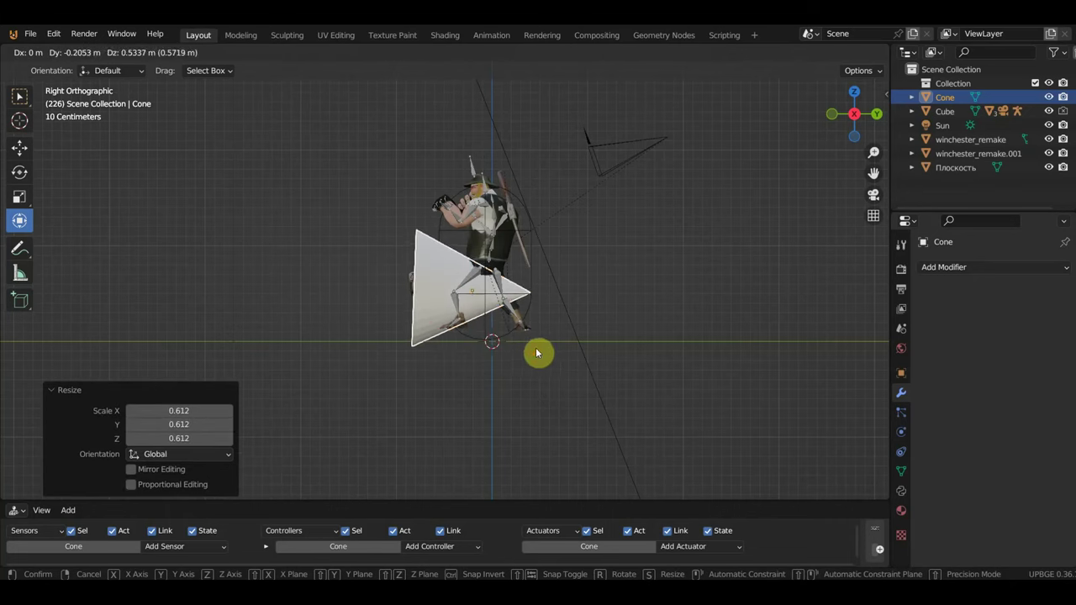
pyautogui.click(538, 353)
# Reposition the cone in front of the character's body
pyautogui.scroll(2, 516, 355)
pyautogui.moveTo(517, 355); pyautogui.dragTo(677, 366, button='middle')
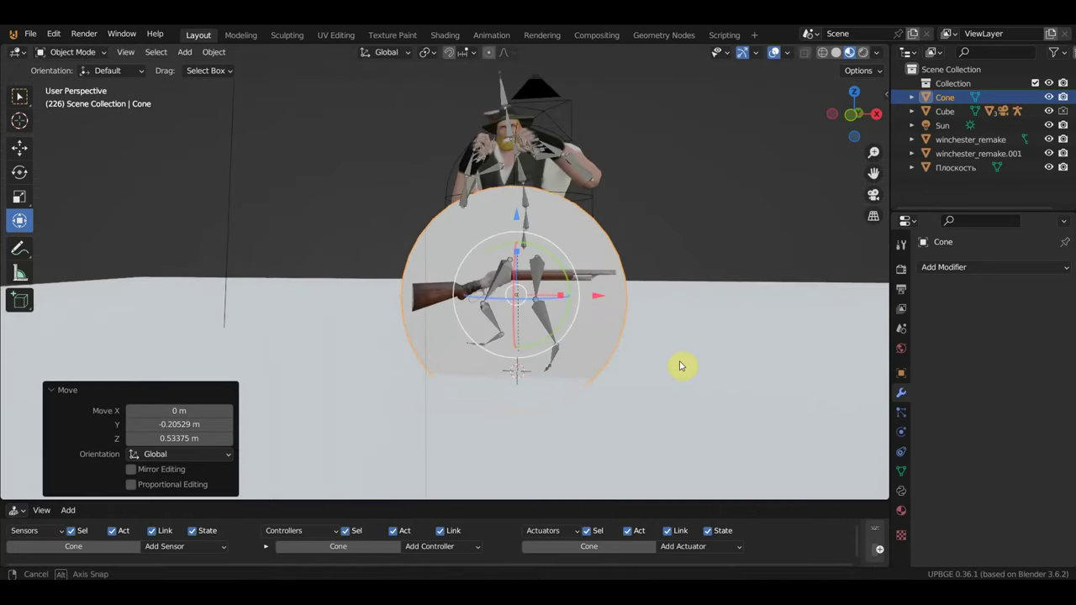
pyautogui.moveTo(577, 295); pyautogui.dragTo(587, 302, button='middle')
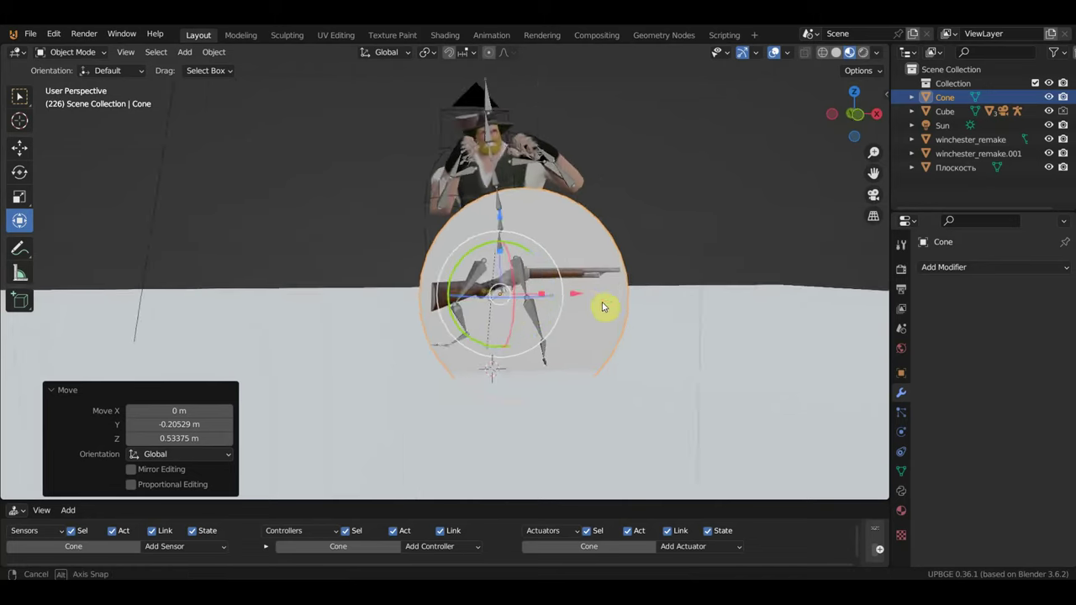
pyautogui.moveTo(587, 303); pyautogui.dragTo(480, 308, button='middle')
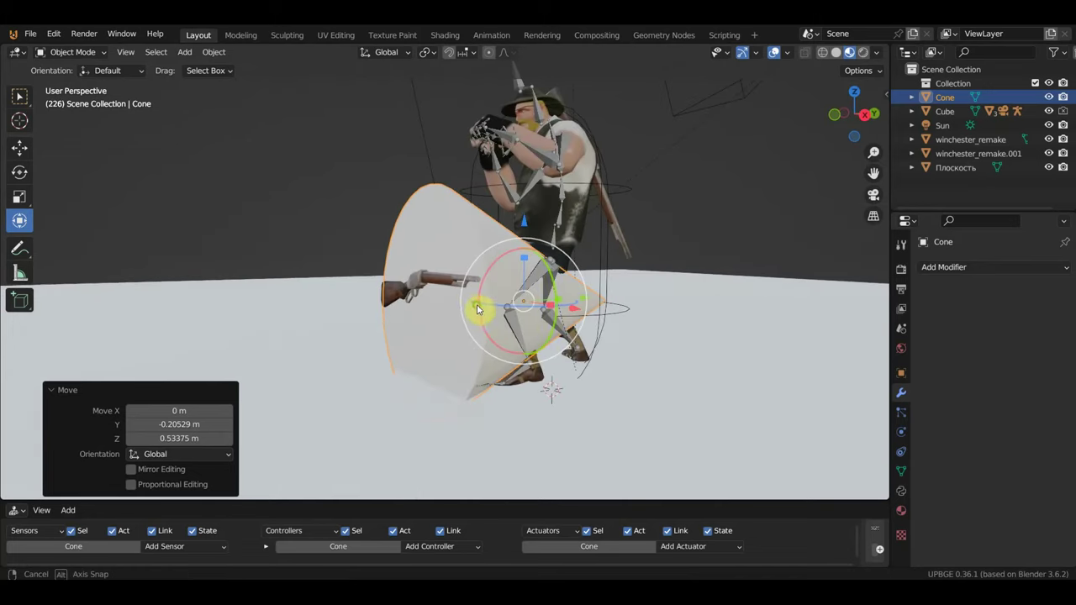
pyautogui.moveTo(471, 296); pyautogui.dragTo(515, 274, button='middle')
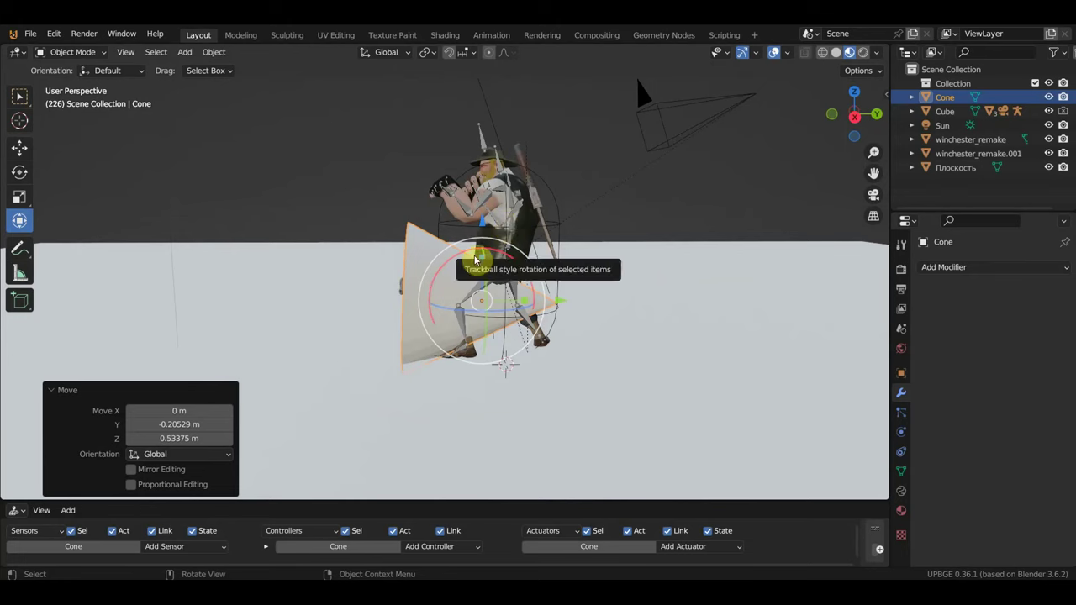
pyautogui.moveTo(479, 278); pyautogui.dragTo(479, 183)
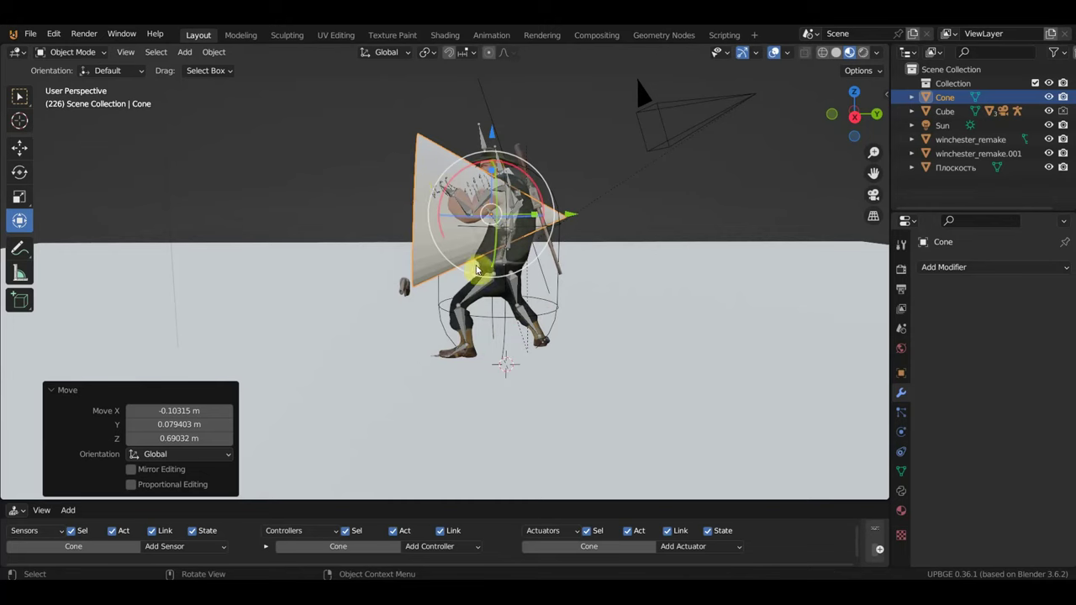
pyautogui.moveTo(550, 253)
pyautogui.mouseDown()
pyautogui.moveTo(534, 303)
pyautogui.moveTo(561, 333)
pyautogui.mouseUp()
# Shrink the cone further to 0.725 scale
pyautogui.press('s')
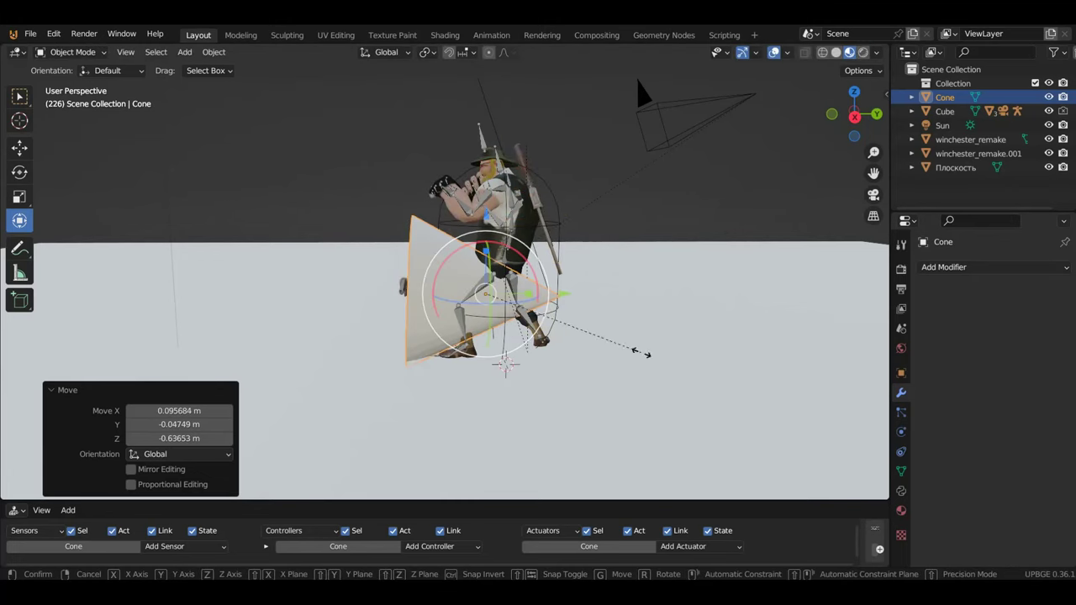
pyautogui.click(594, 351)
pyautogui.moveTo(593, 351); pyautogui.dragTo(572, 331, button='middle')
pyautogui.scroll(3, 572, 332)
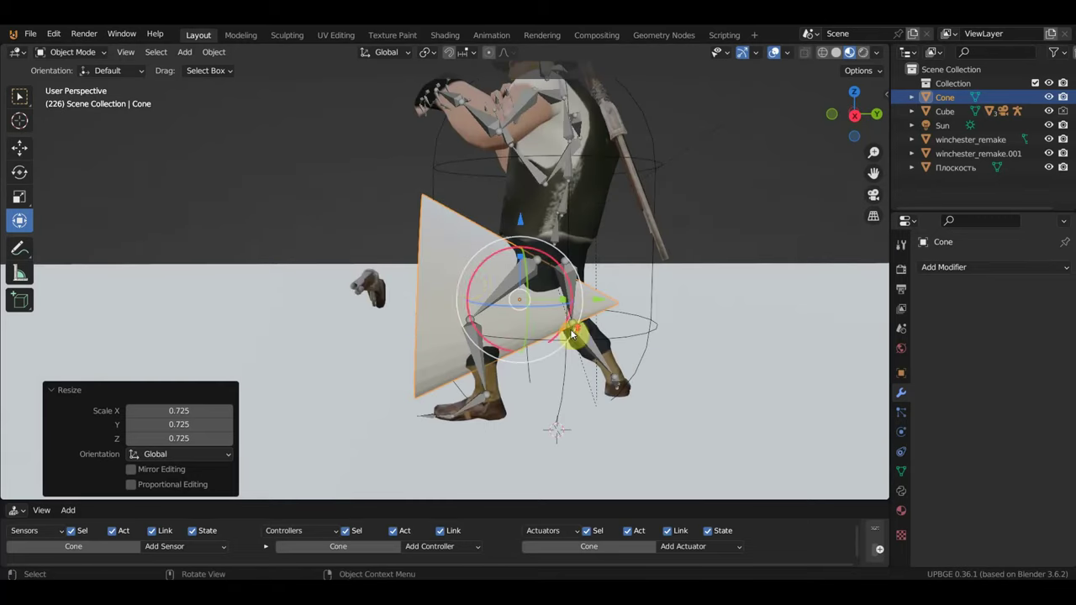
# Parent the cone to the Cube character using Ctrl+P > Object
pyautogui.keyDown('shift'); pyautogui.click(437, 171); pyautogui.keyUp('shift')
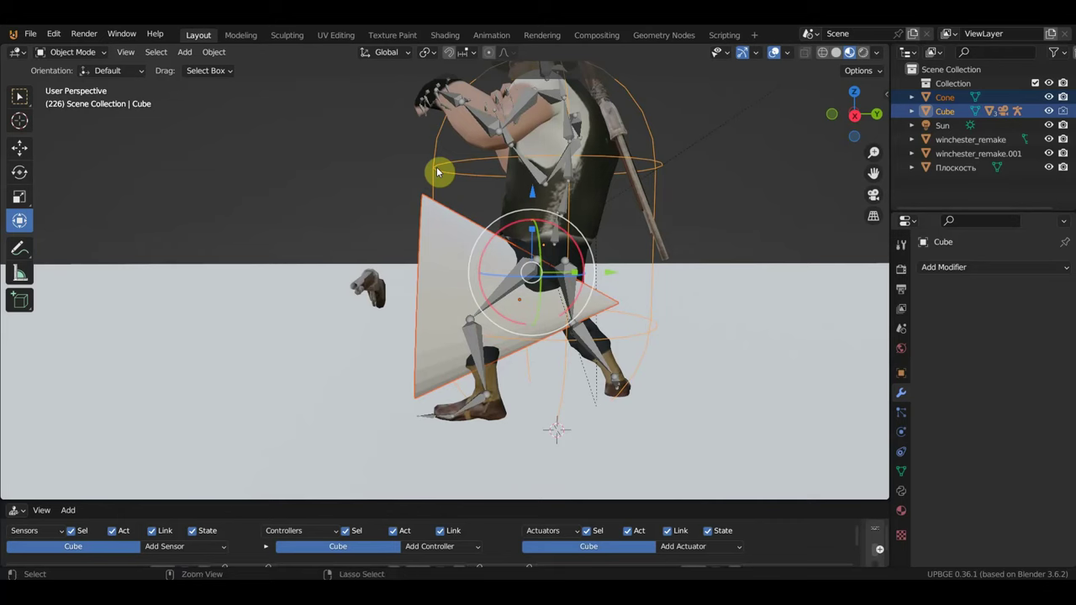
pyautogui.hotkey('ctrl', 'p')
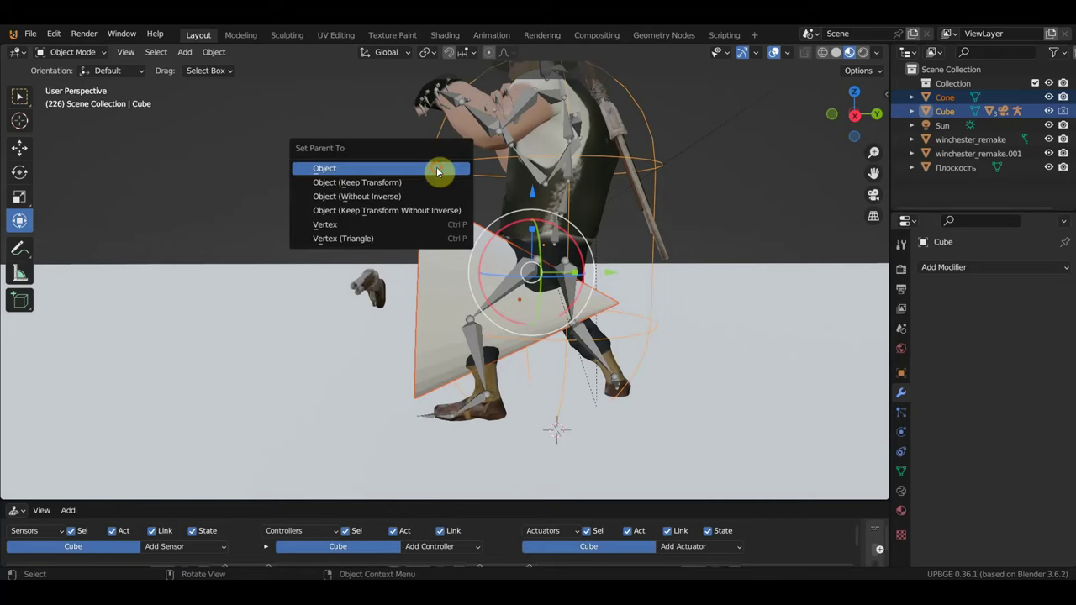
pyautogui.click(437, 171)
pyautogui.scroll(-2, 438, 173)
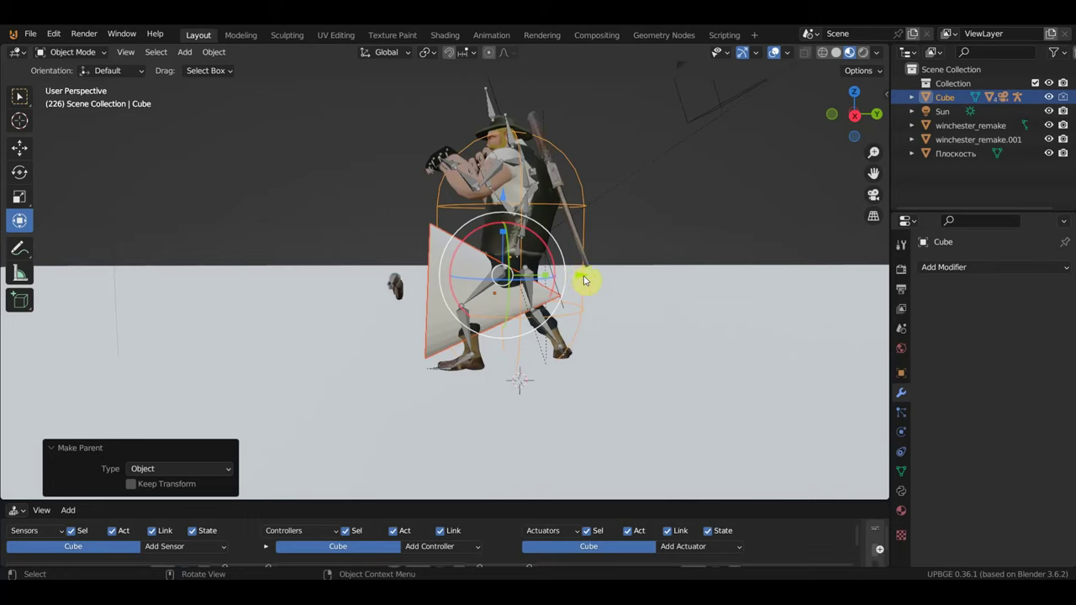
# Test-run the game with P, stop it with Esc, then reselect the cone alone
pyautogui.press('p')
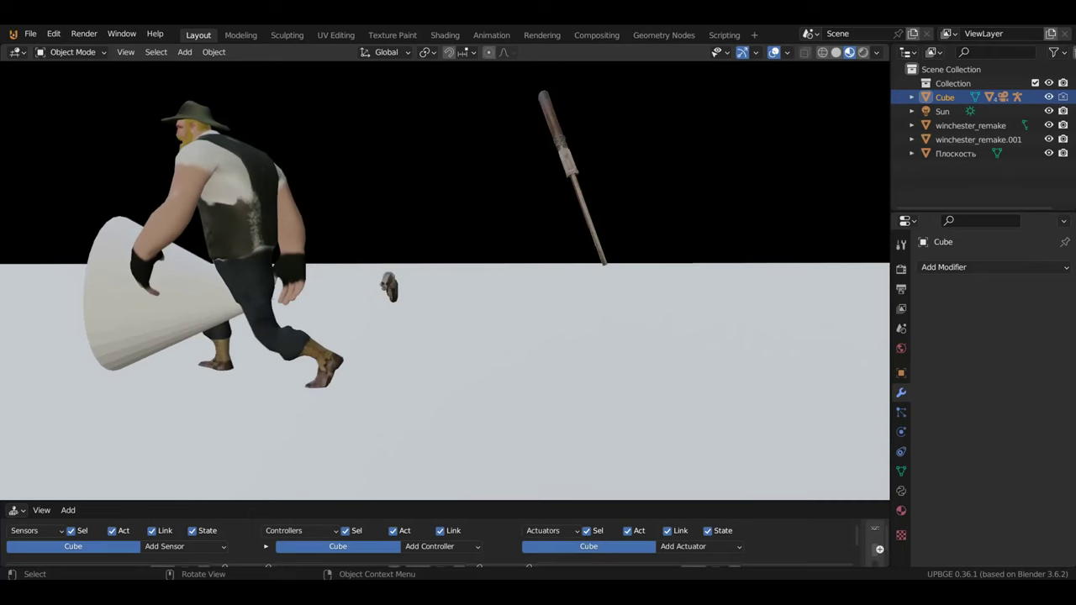
pyautogui.press('Escape')
pyautogui.moveTo(473, 308)
pyautogui.mouseDown(button='middle')
pyautogui.moveTo(541, 313)
pyautogui.moveTo(656, 255)
pyautogui.moveTo(596, 269)
pyautogui.mouseUp(button='middle')
pyautogui.click(463, 244)
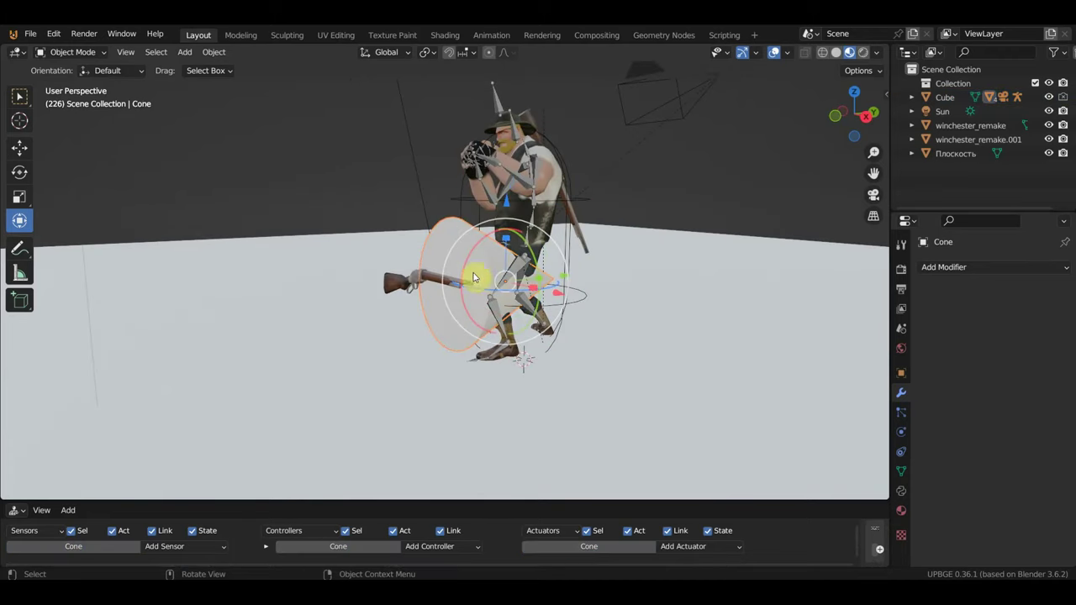
# Enlarge the logic editor and add a Collision sensor to the Cone
pyautogui.moveTo(464, 502); pyautogui.dragTo(492, 379)
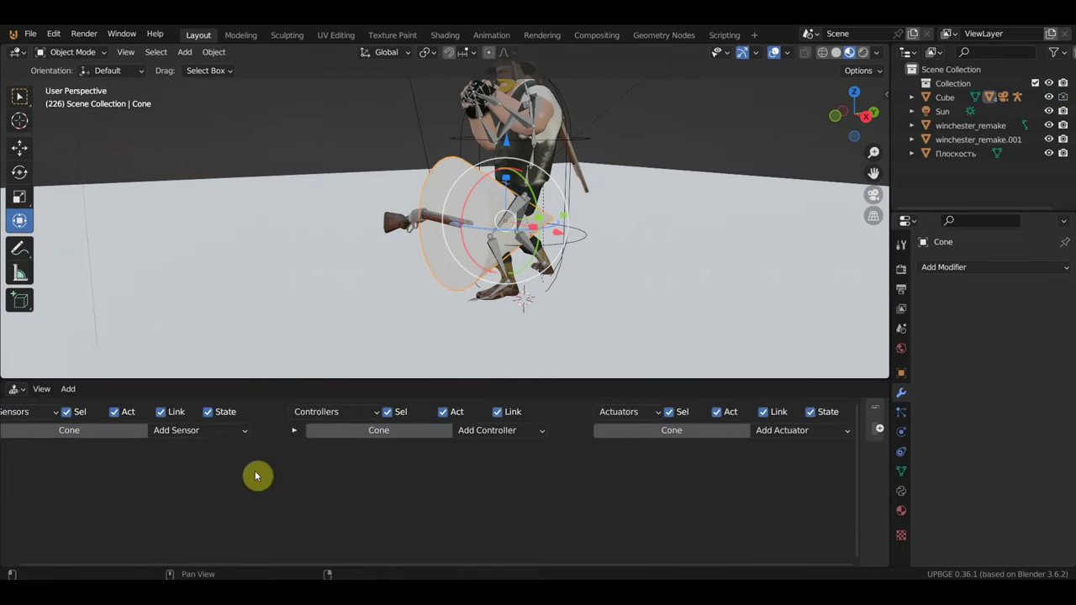
pyautogui.click(192, 432)
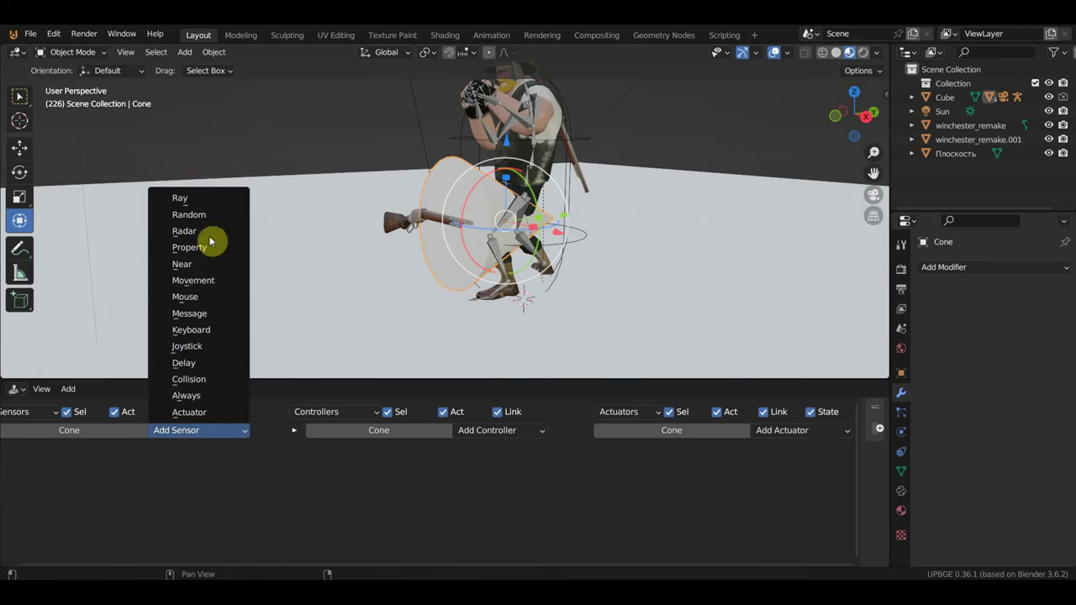
pyautogui.click(206, 379)
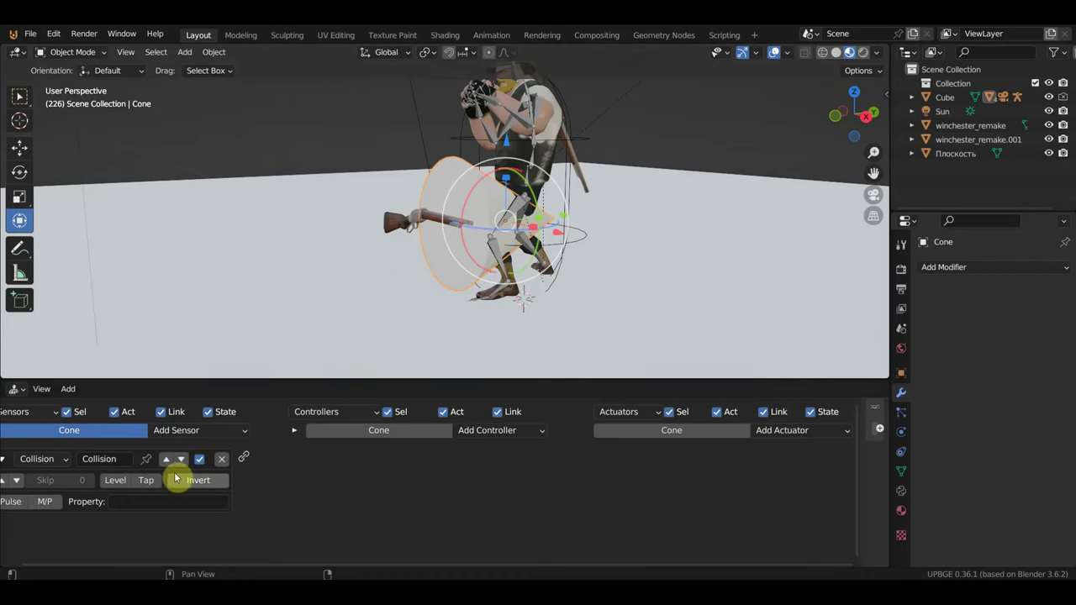
# Select the rifle winchester_remake and show the logic editor's properties sidebar
pyautogui.scroll(1, 427, 233)
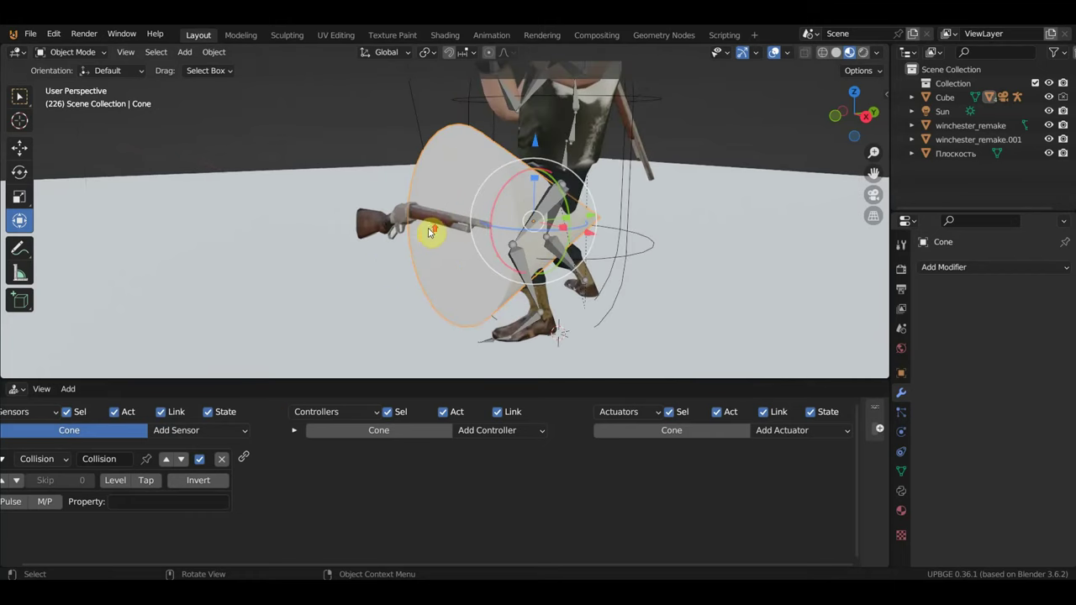
pyautogui.scroll(1, 462, 236)
pyautogui.scroll(1, 449, 233)
pyautogui.click(380, 229)
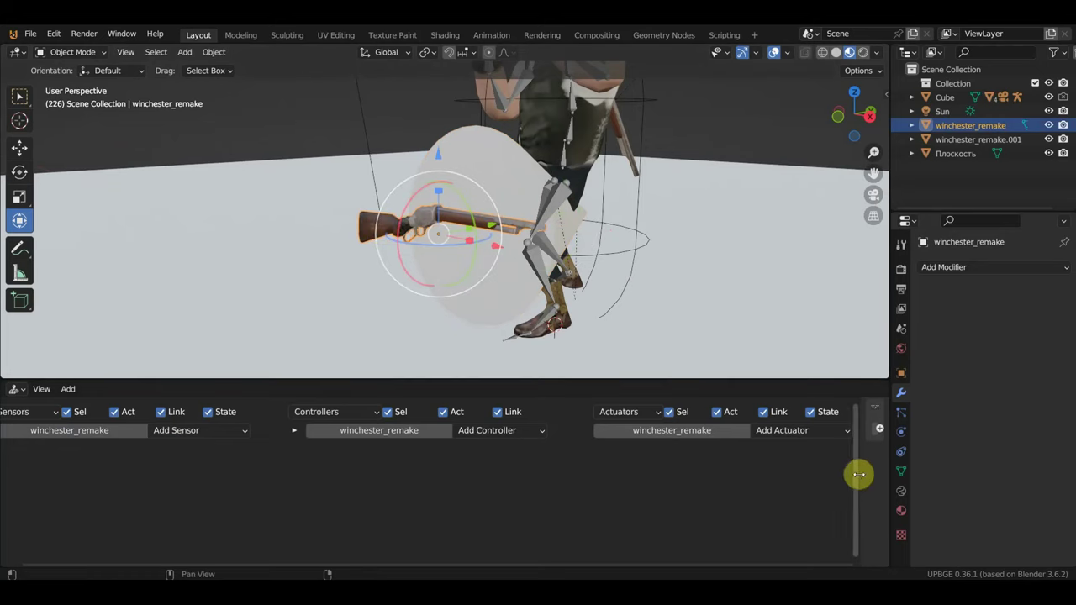
pyautogui.moveTo(859, 471); pyautogui.dragTo(528, 464)
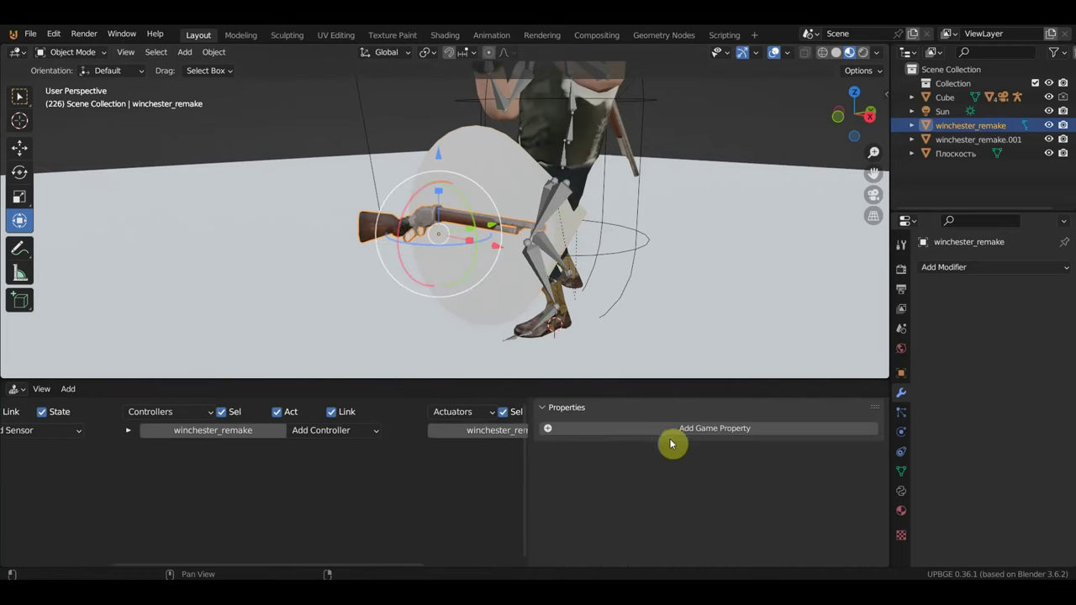
# Rename the two rifles to Ружье and Ружье001
pyautogui.click(679, 433)
pyautogui.write('Ружье')
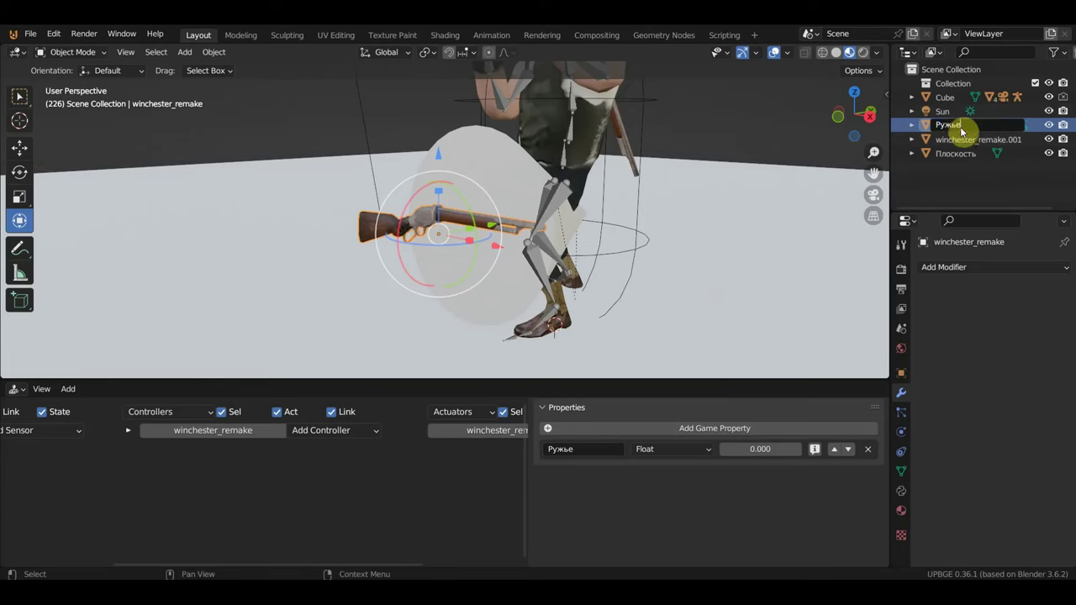
pyautogui.press('Return')
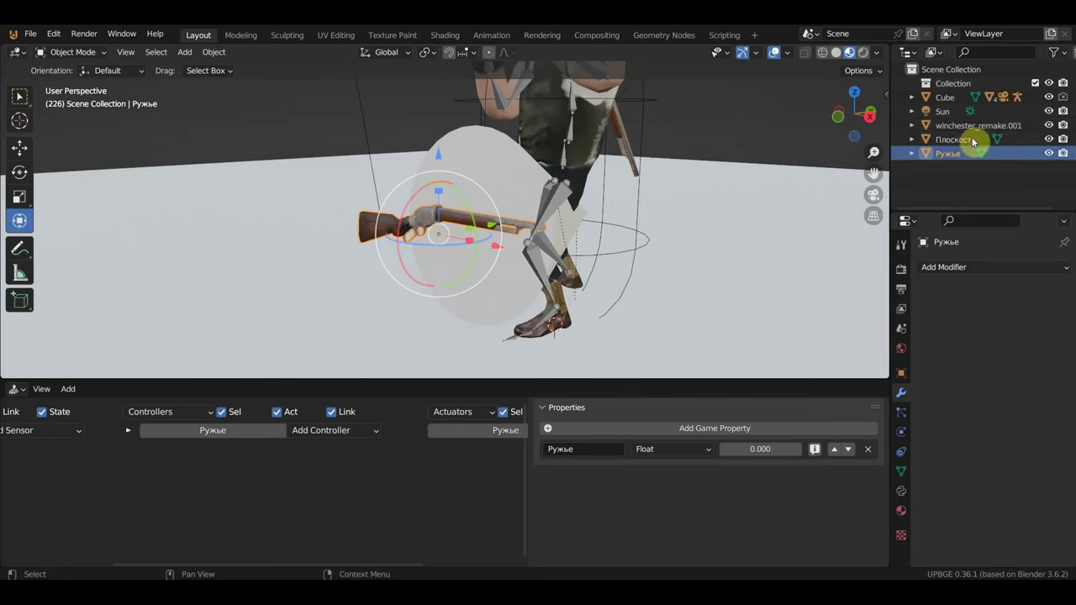
pyautogui.click(954, 126)
pyautogui.doubleClick(1007, 124)
pyautogui.moveTo(1007, 126); pyautogui.dragTo(922, 126)
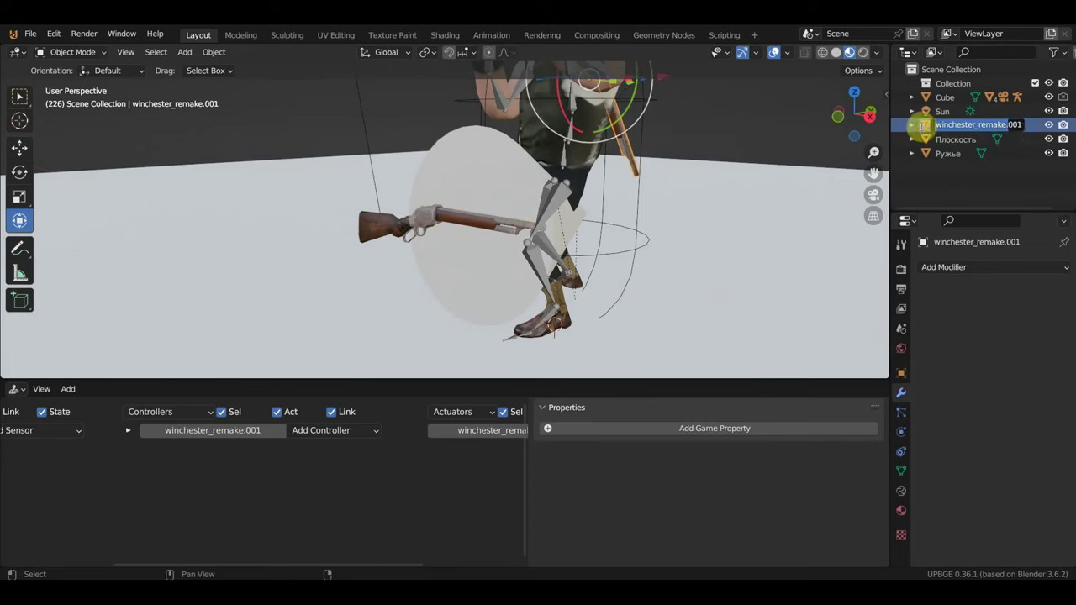
pyautogui.write('Ружье001')
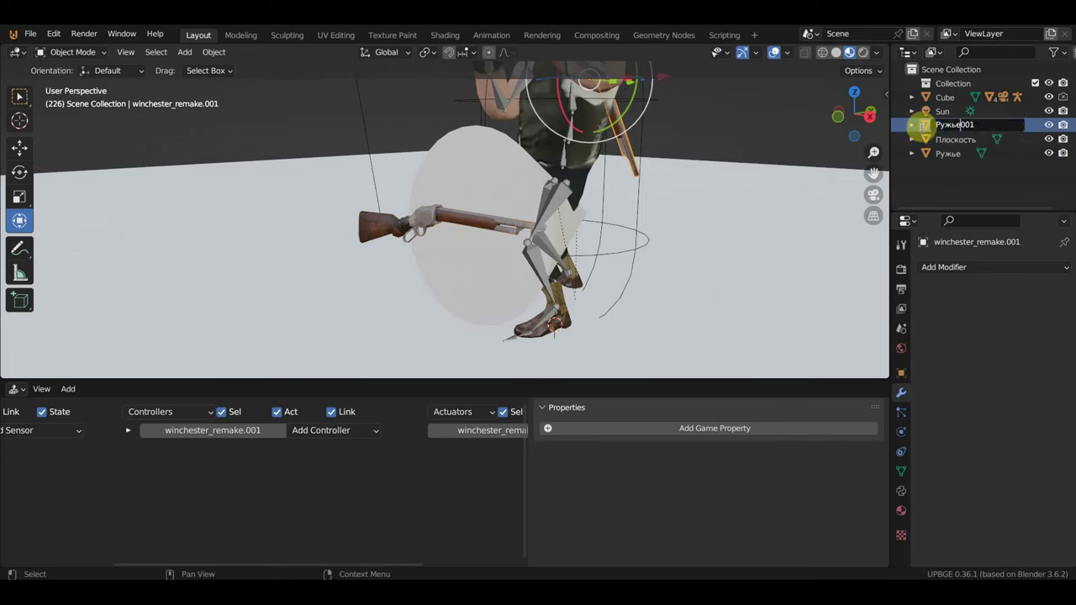
pyautogui.press('Return')
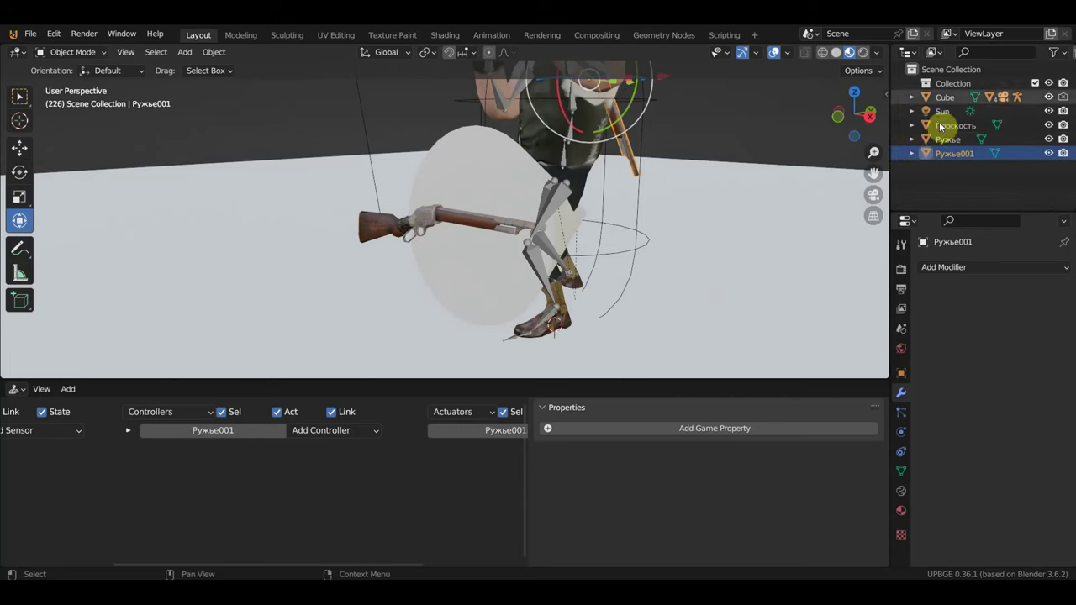
# Collapse the sidebar, reselect the Cone and start entering its Collision sensor property filter
pyautogui.click(475, 232)
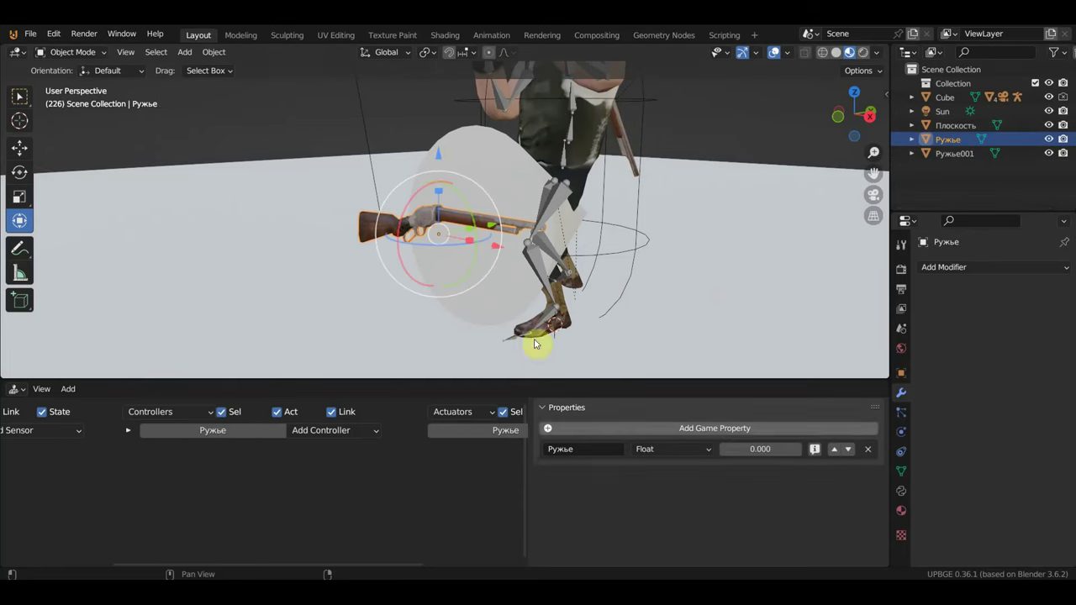
pyautogui.moveTo(528, 475); pyautogui.dragTo(869, 510)
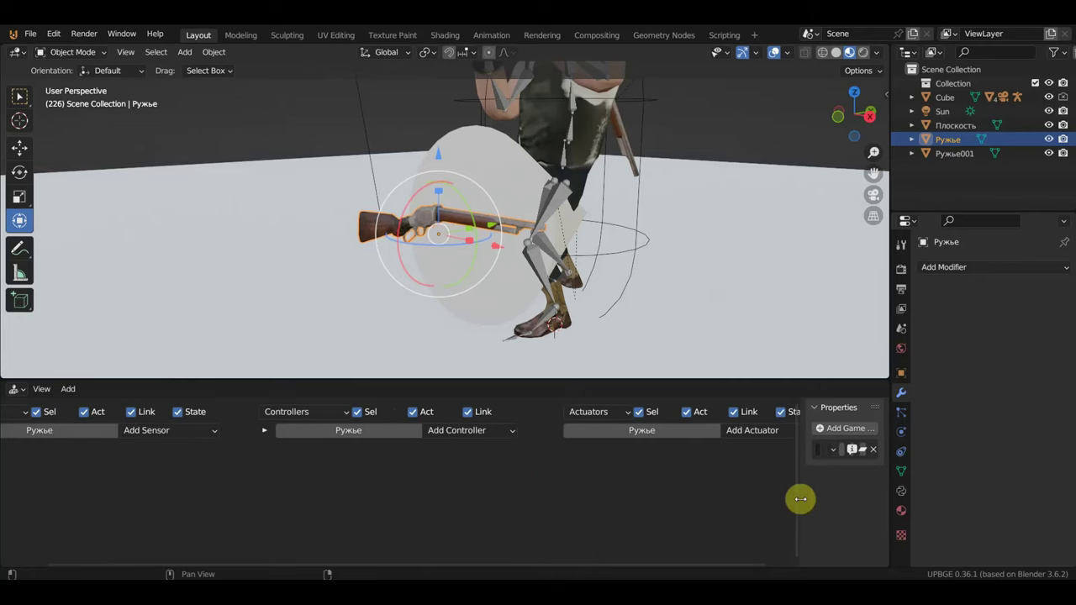
pyautogui.scroll(3, 432, 233)
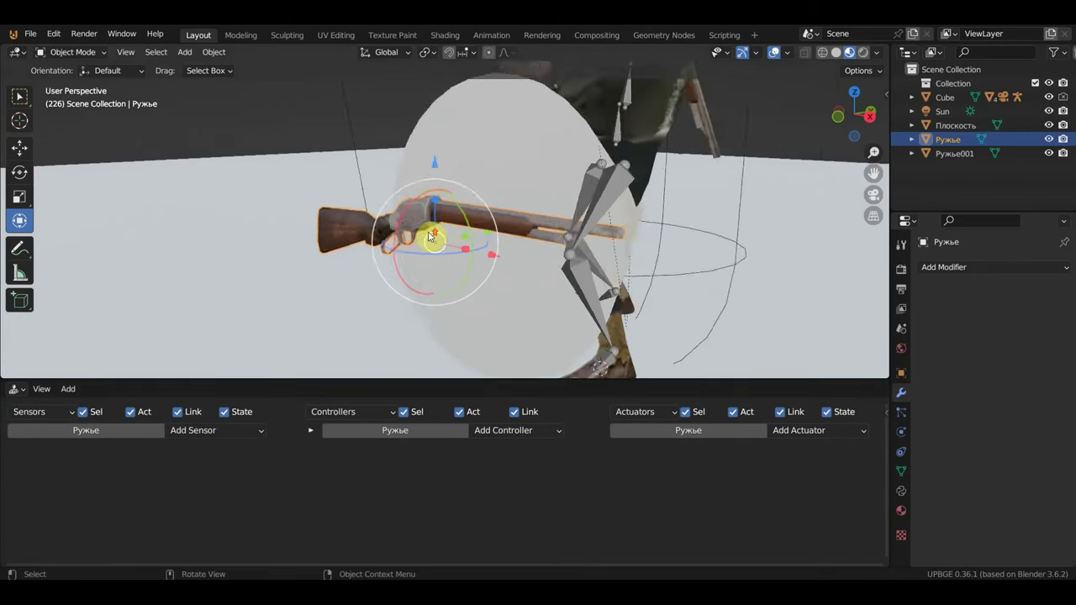
pyautogui.moveTo(432, 233); pyautogui.dragTo(511, 233, button='middle')
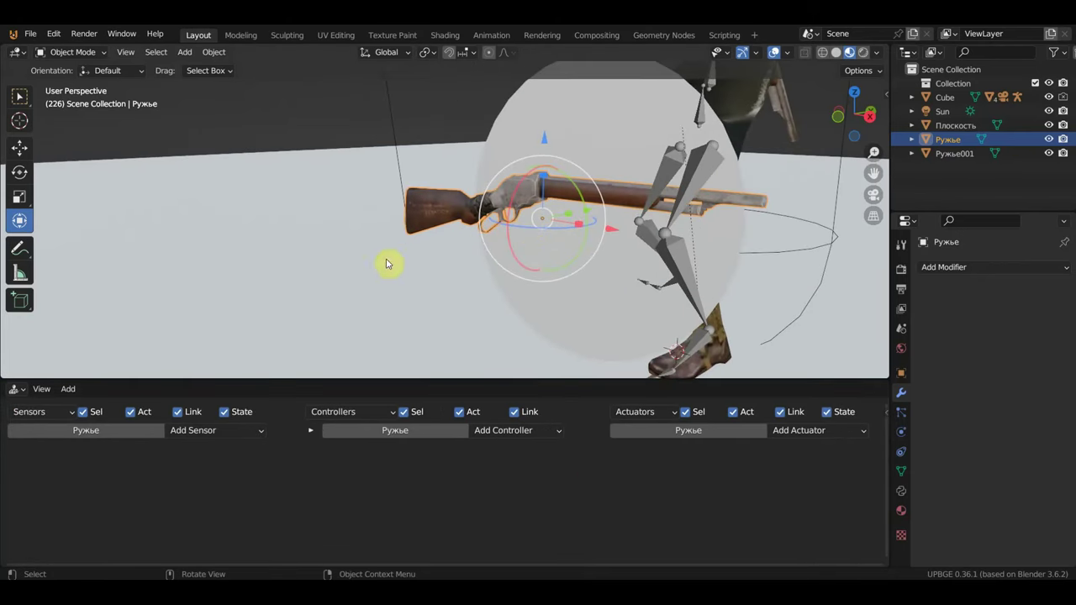
pyautogui.click(550, 141)
pyautogui.scroll(-3, 569, 201)
pyautogui.moveTo(569, 201); pyautogui.dragTo(532, 220, button='middle')
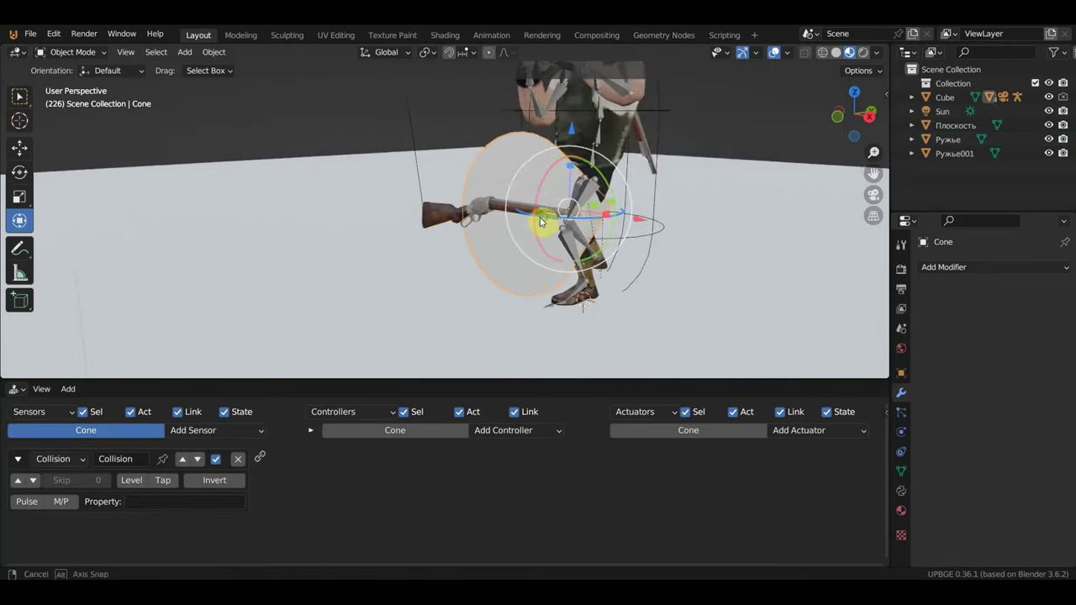
pyautogui.click(155, 508)
pyautogui.write('Ружье')
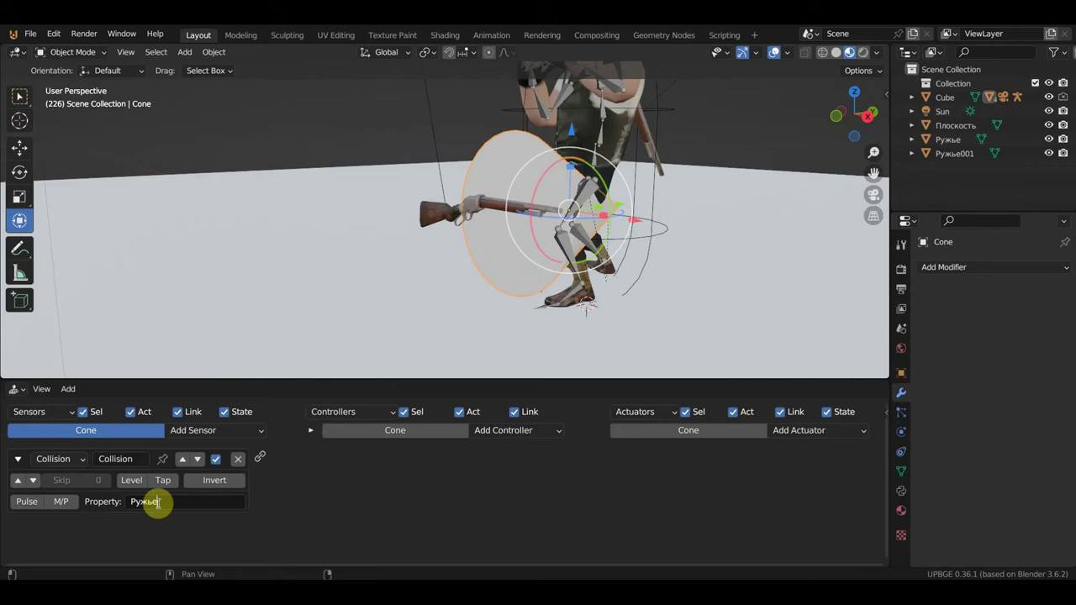
# Set the Collision sensor property to Ружье and add a Message actuator
pyautogui.press('Return')
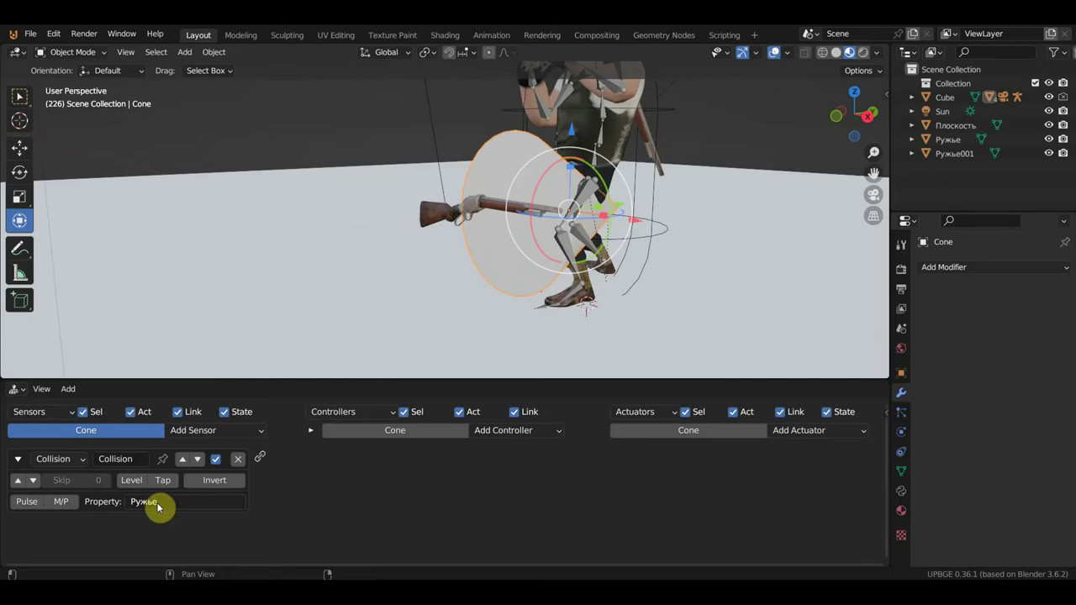
pyautogui.click(815, 432)
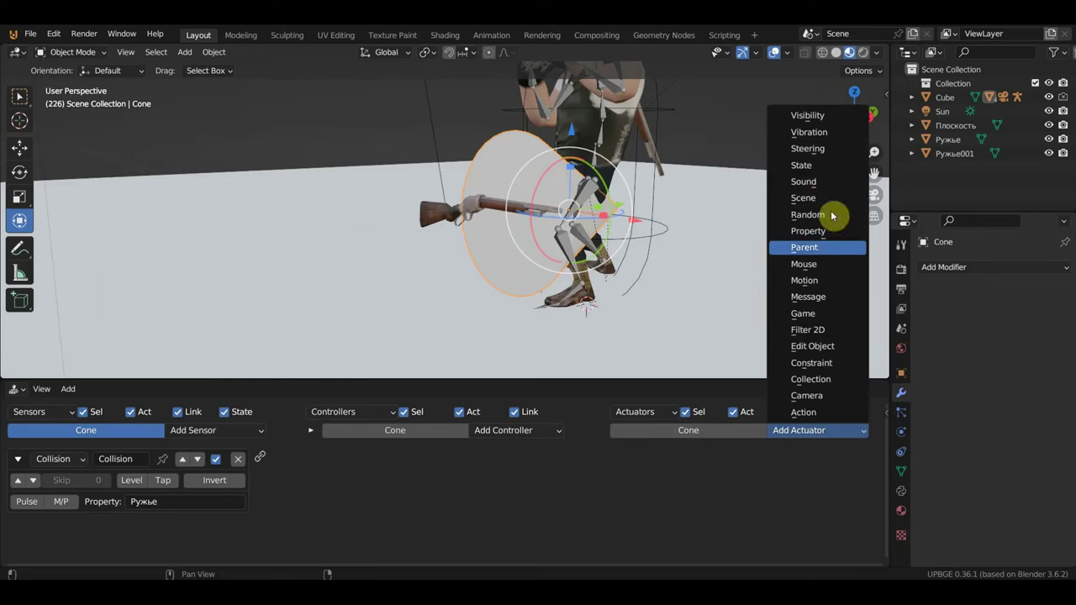
pyautogui.click(818, 297)
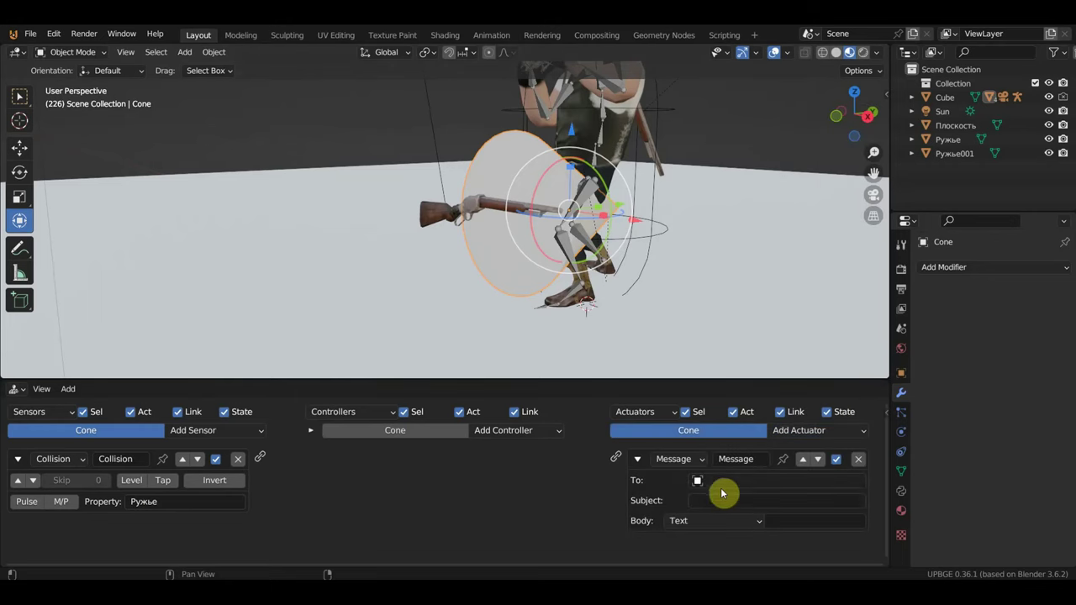
# Send the message to Ружье001 with subject 1 and wire the sensor to it
pyautogui.click(749, 485)
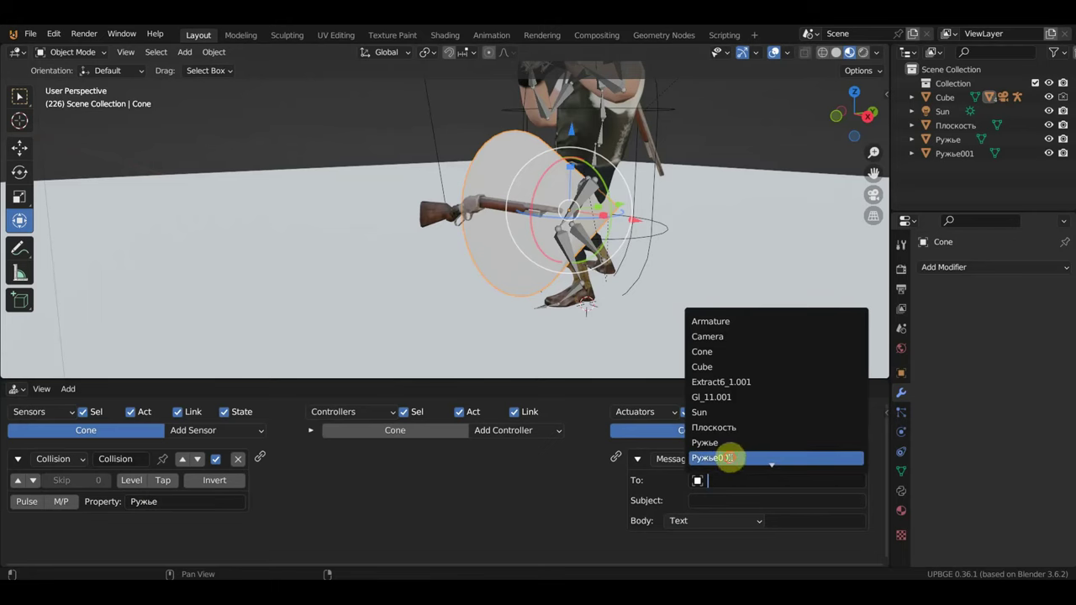
pyautogui.click(728, 458)
pyautogui.click(722, 500)
pyautogui.write('1')
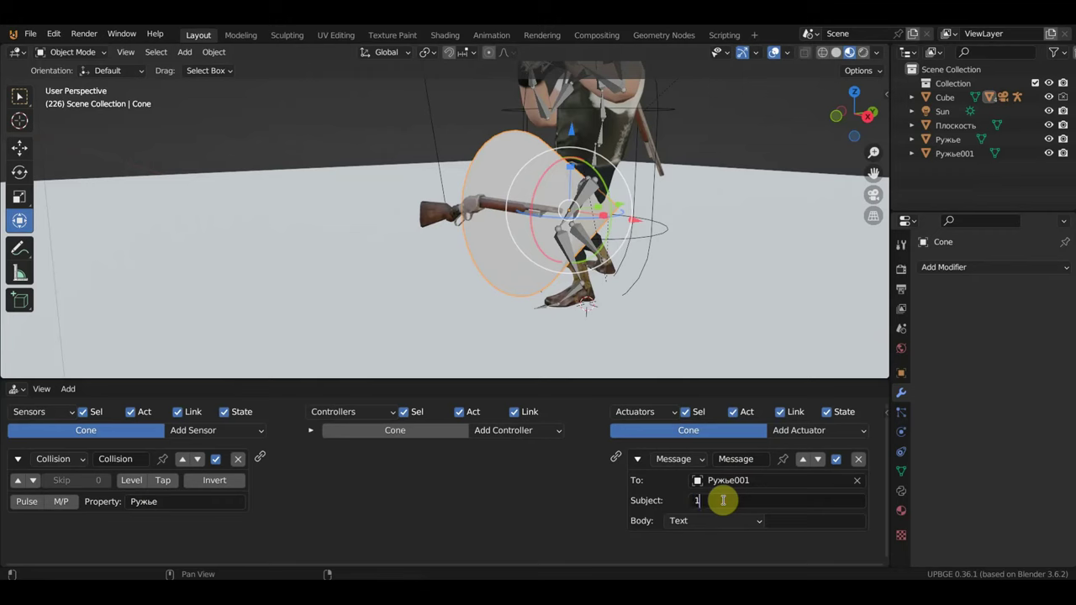
pyautogui.press('Return')
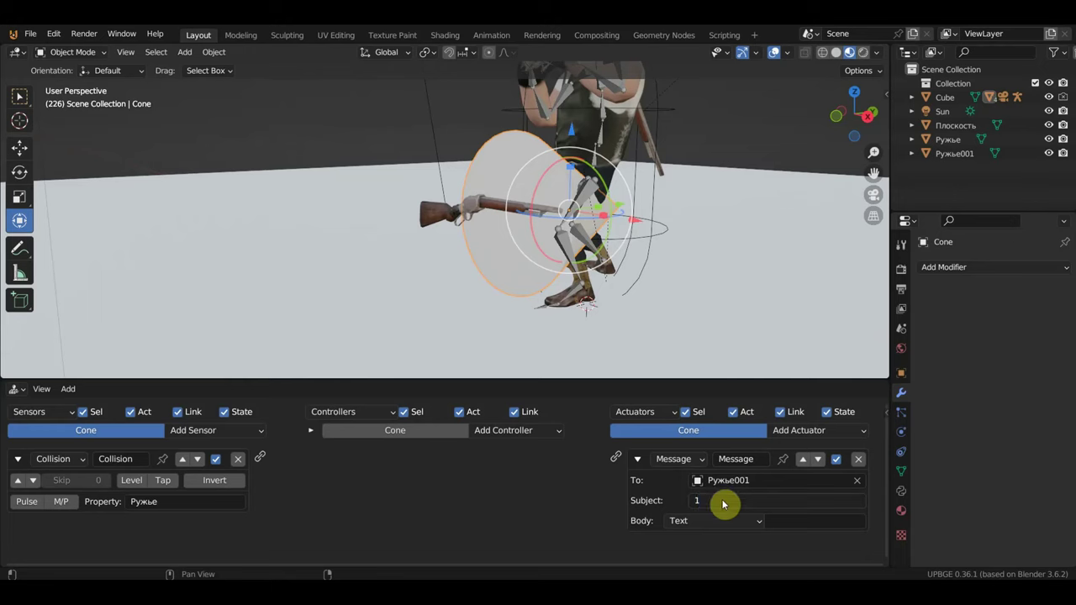
pyautogui.moveTo(260, 457)
pyautogui.mouseDown()
pyautogui.moveTo(571, 471)
pyautogui.moveTo(616, 459)
pyautogui.mouseUp()
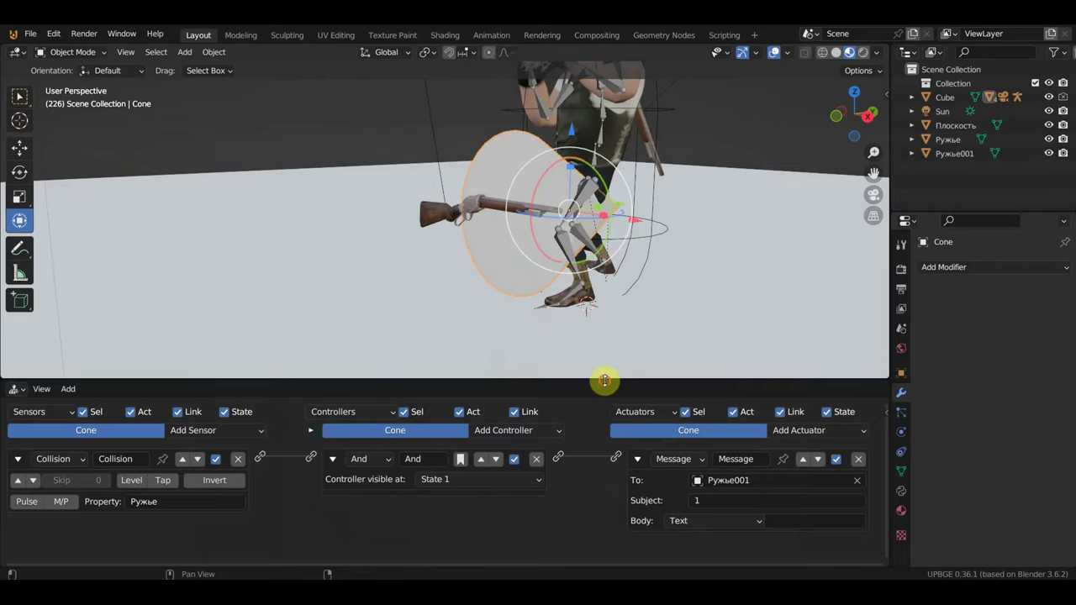
# Enlarge the logic editor and reselect the Cone to show its logic bricks
pyautogui.moveTo(604, 381); pyautogui.dragTo(617, 257)
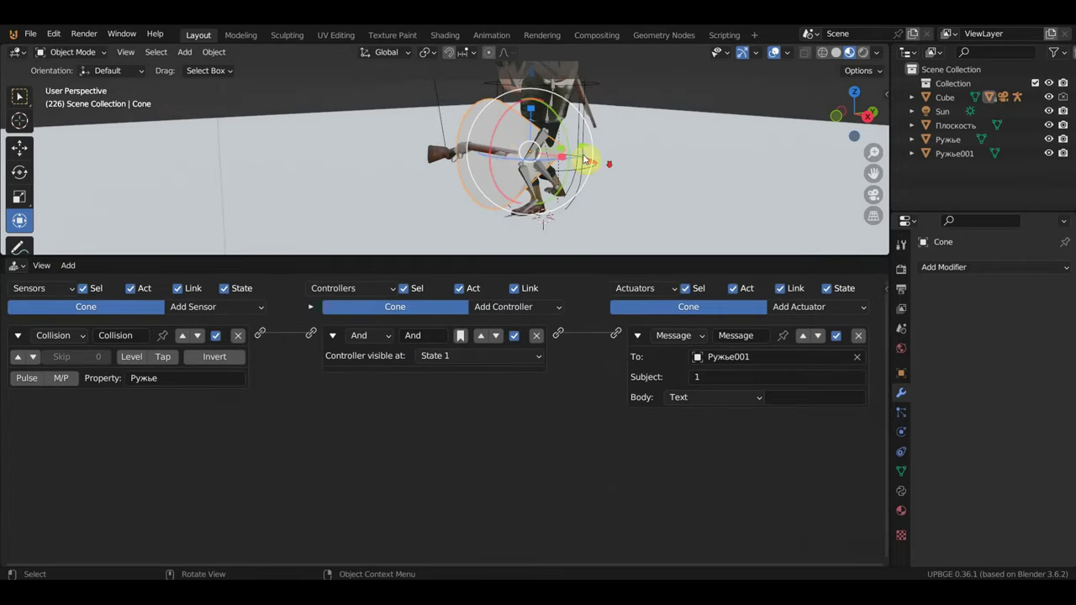
pyautogui.moveTo(585, 160)
pyautogui.mouseDown(button='middle')
pyautogui.moveTo(454, 195)
pyautogui.moveTo(493, 216)
pyautogui.mouseUp(button='middle')
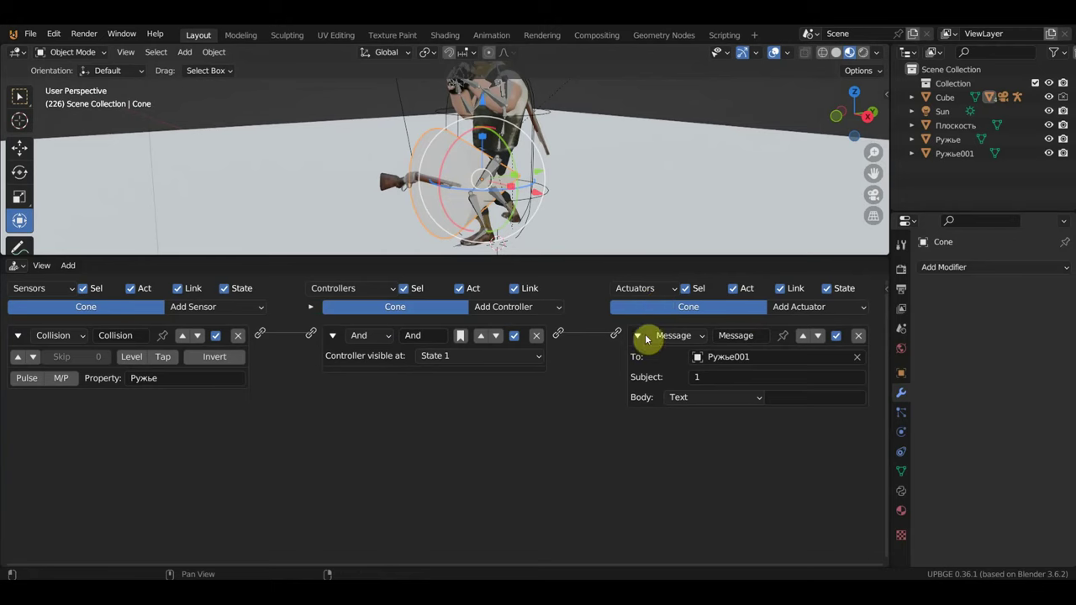
pyautogui.click(798, 307)
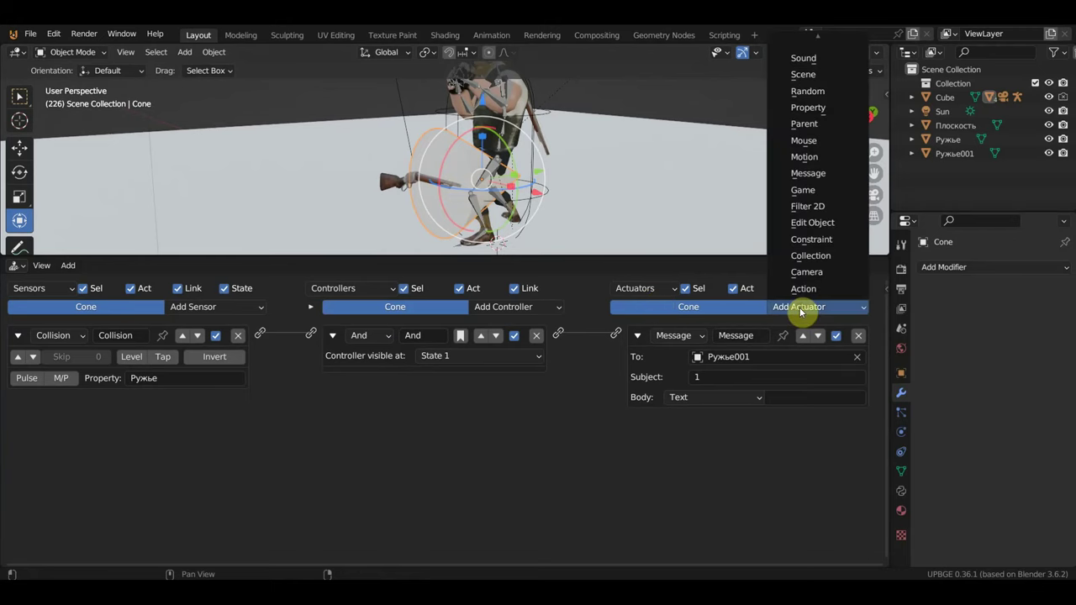
pyautogui.click(800, 309)
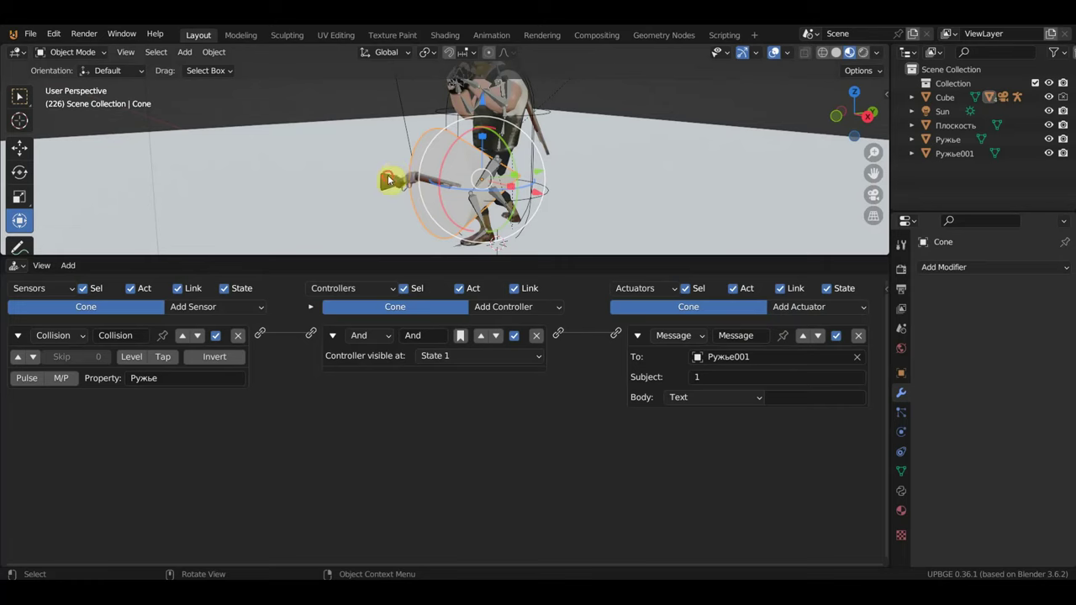
pyautogui.click(388, 179)
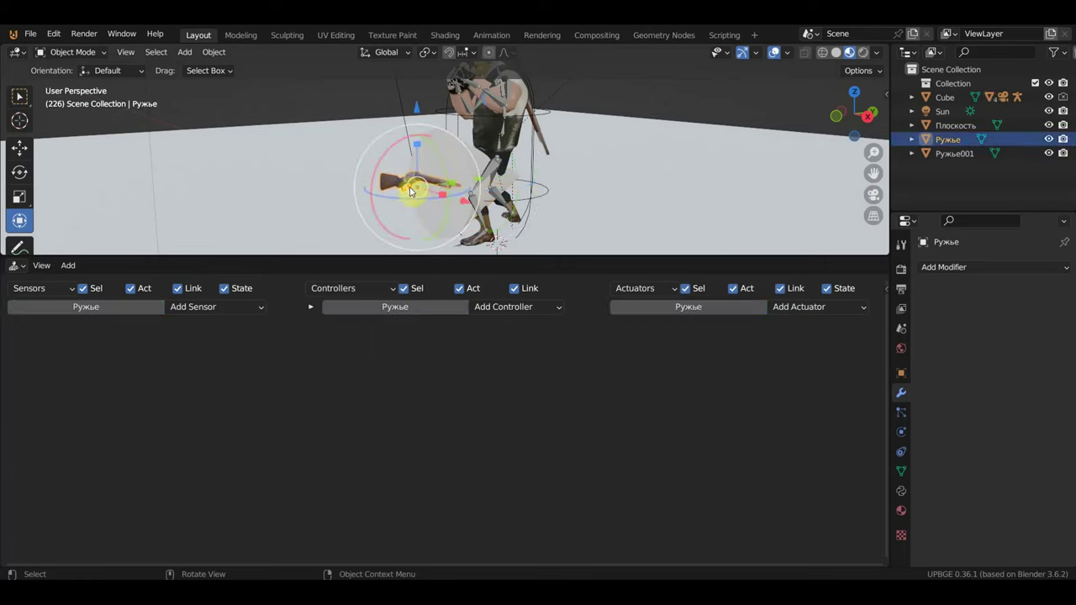
pyautogui.click(457, 164)
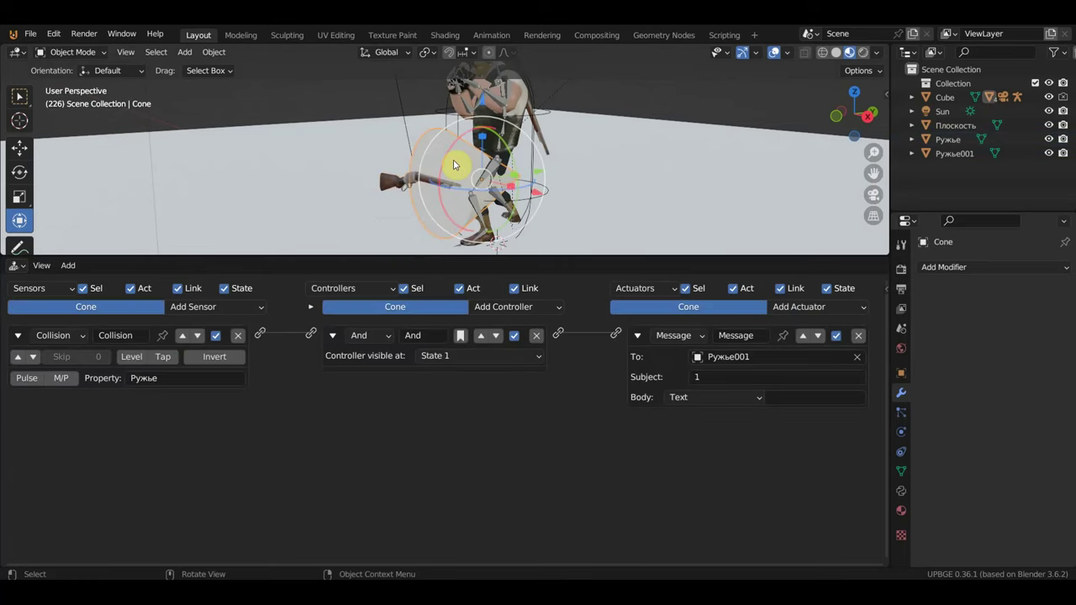
# Add a second Message actuator addressed to Ружье with subject 1
pyautogui.click(826, 308)
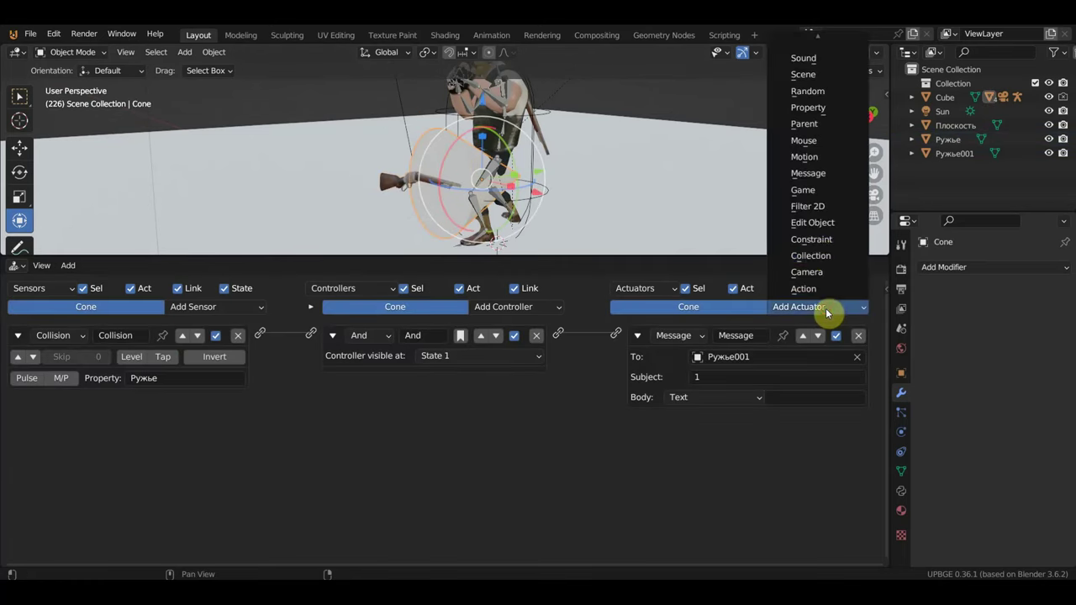
pyautogui.click(826, 175)
pyautogui.click(728, 444)
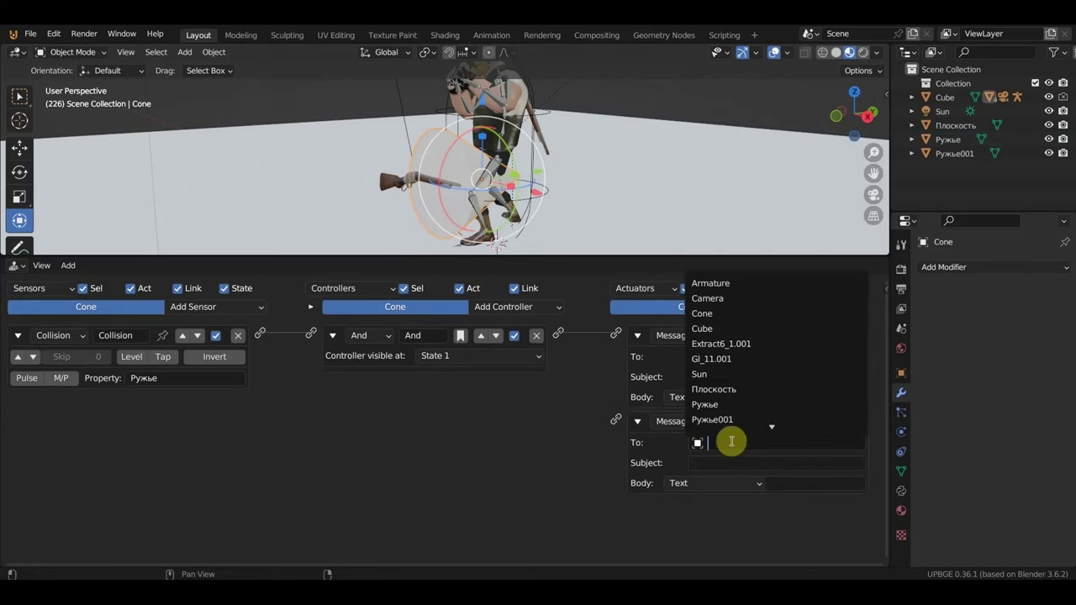
pyautogui.click(712, 404)
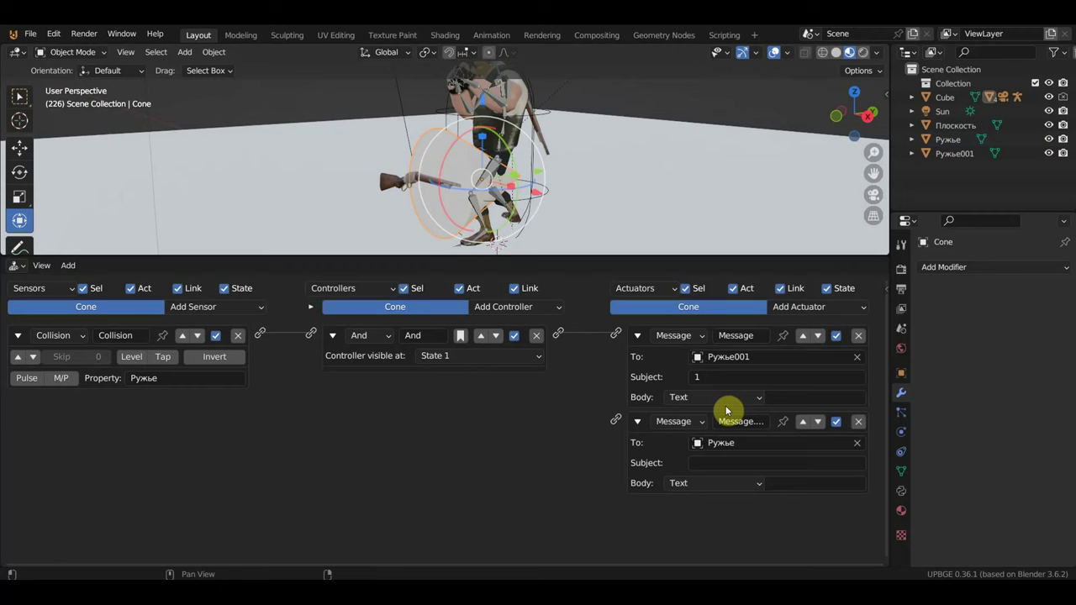
pyautogui.click(718, 464)
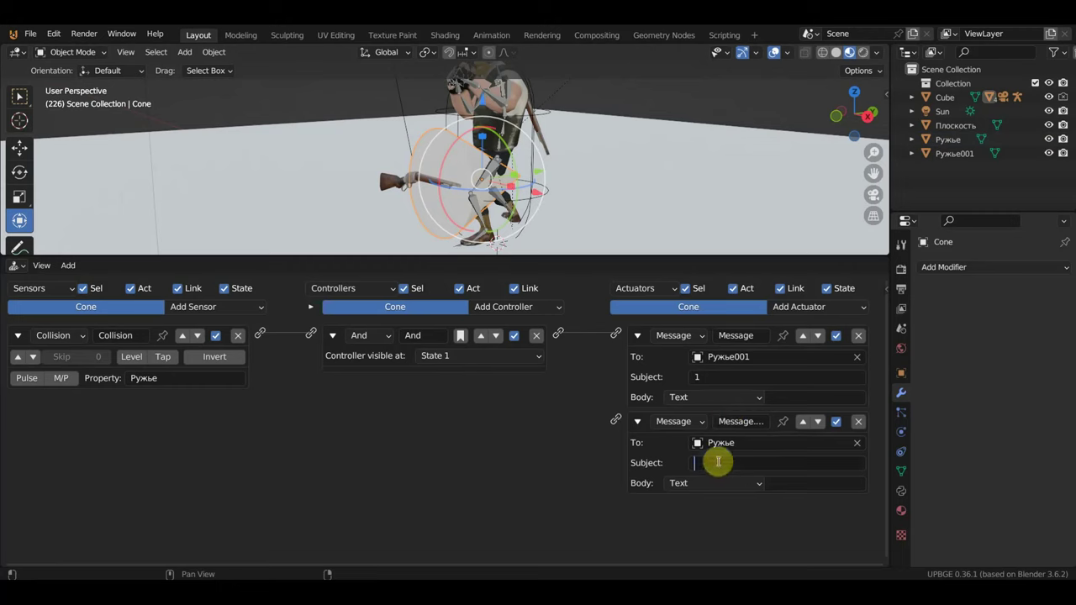
pyautogui.write('1')
pyautogui.press('Return')
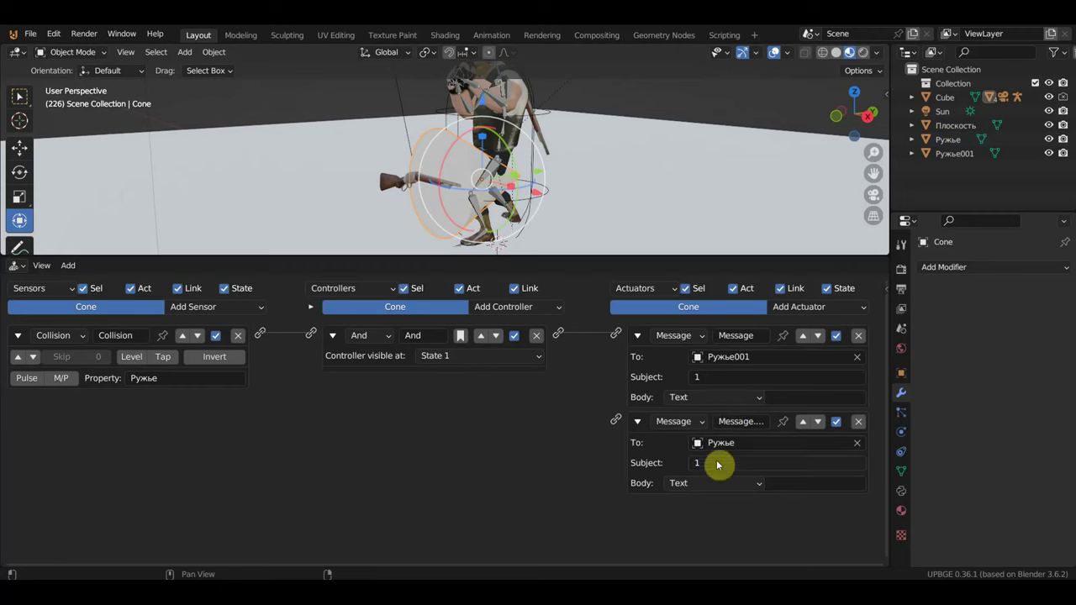
# Connect the And controller to the second Message actuator
pyautogui.moveTo(614, 166)
pyautogui.mouseDown(button='middle')
pyautogui.moveTo(546, 194)
pyautogui.moveTo(571, 387)
pyautogui.mouseUp(button='middle')
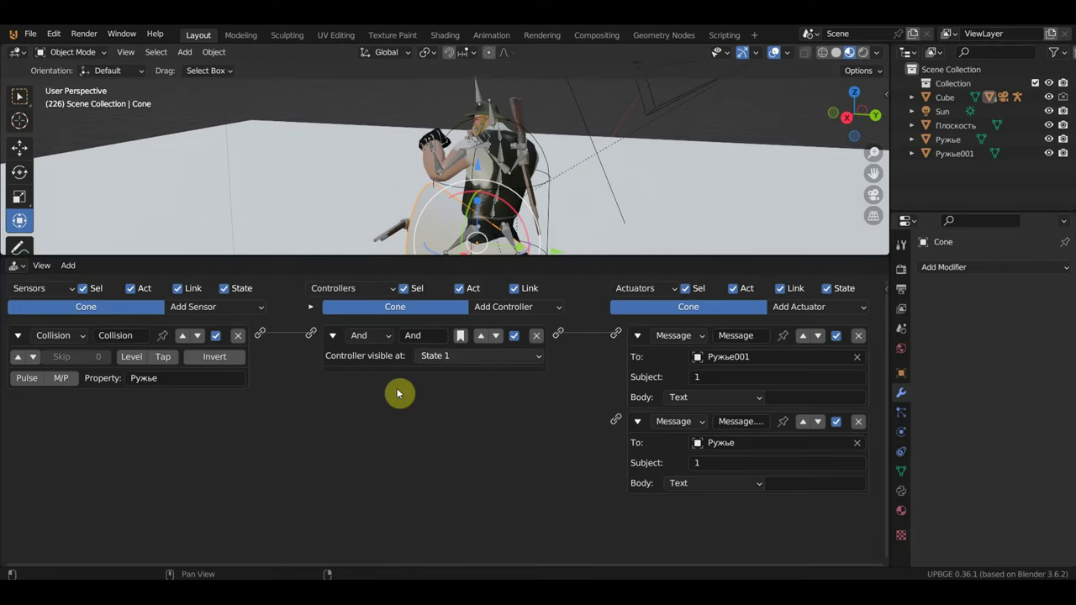
pyautogui.moveTo(559, 335); pyautogui.dragTo(623, 425)
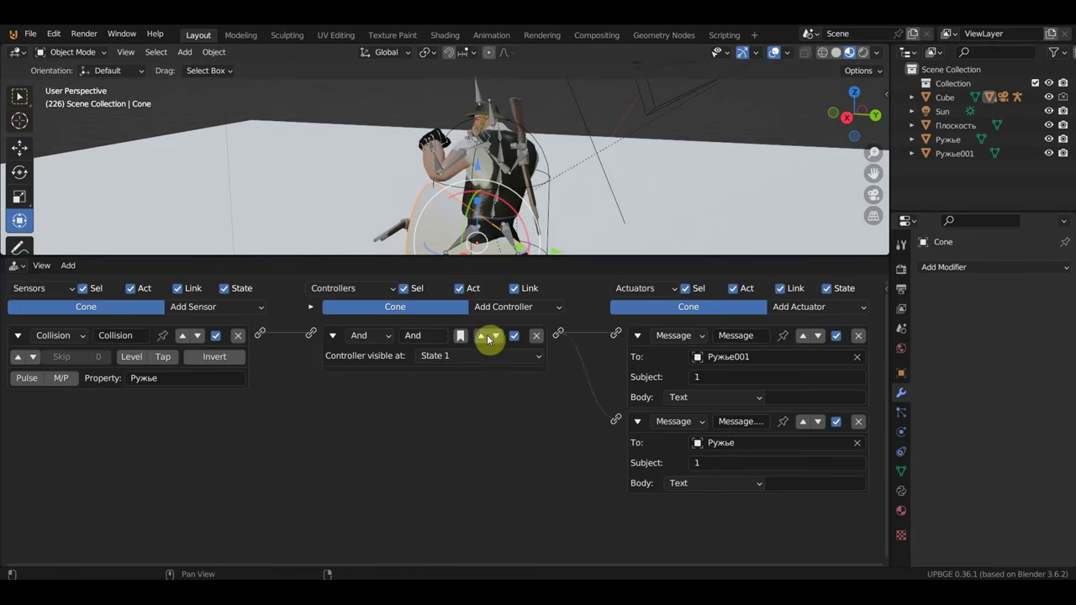
pyautogui.moveTo(420, 223); pyautogui.dragTo(555, 204, button='middle')
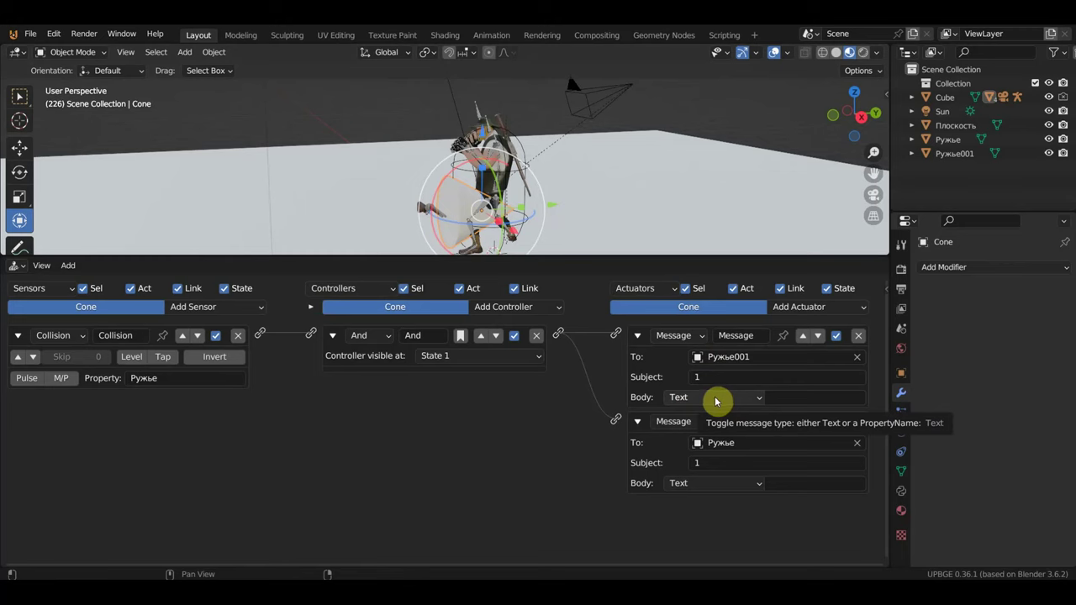
pyautogui.moveTo(685, 221); pyautogui.dragTo(662, 183, button='middle')
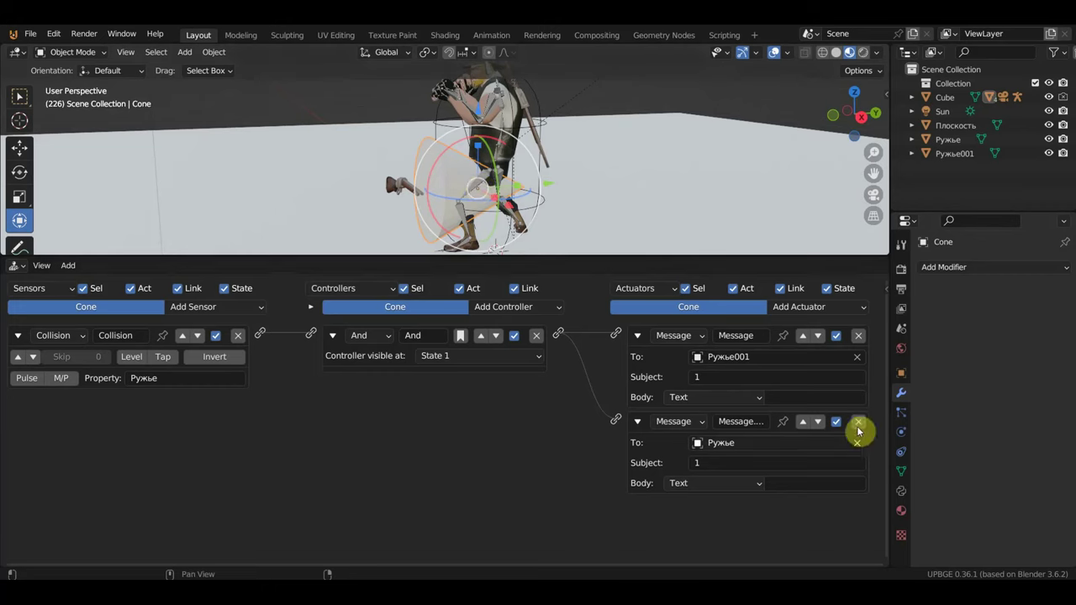
# Set the Cone's game physics type to Sensor, then select Ружье001
pyautogui.click(901, 431)
pyautogui.click(989, 417)
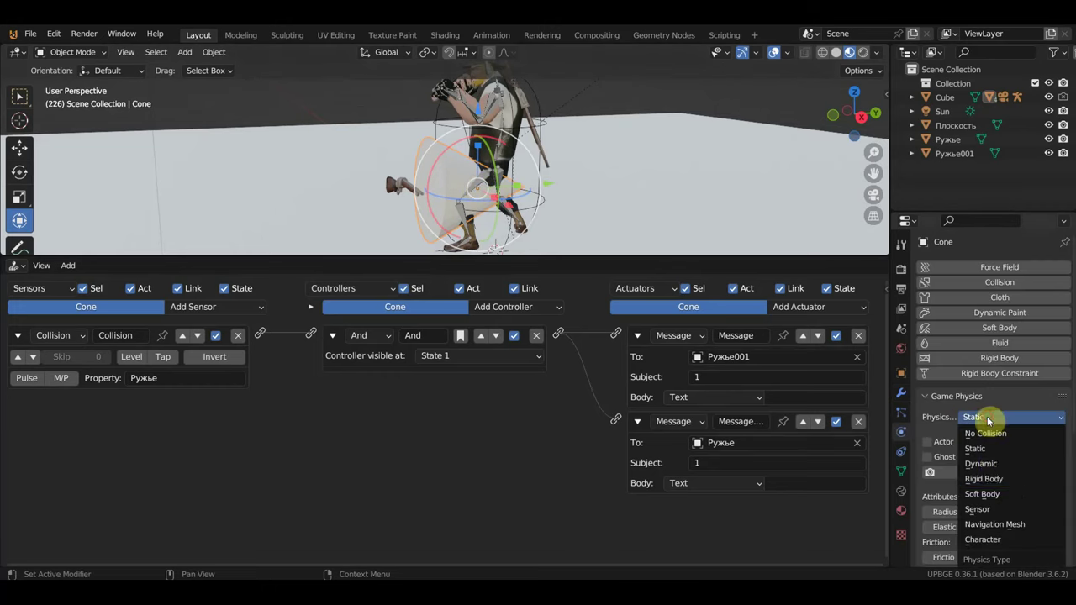
pyautogui.click(987, 508)
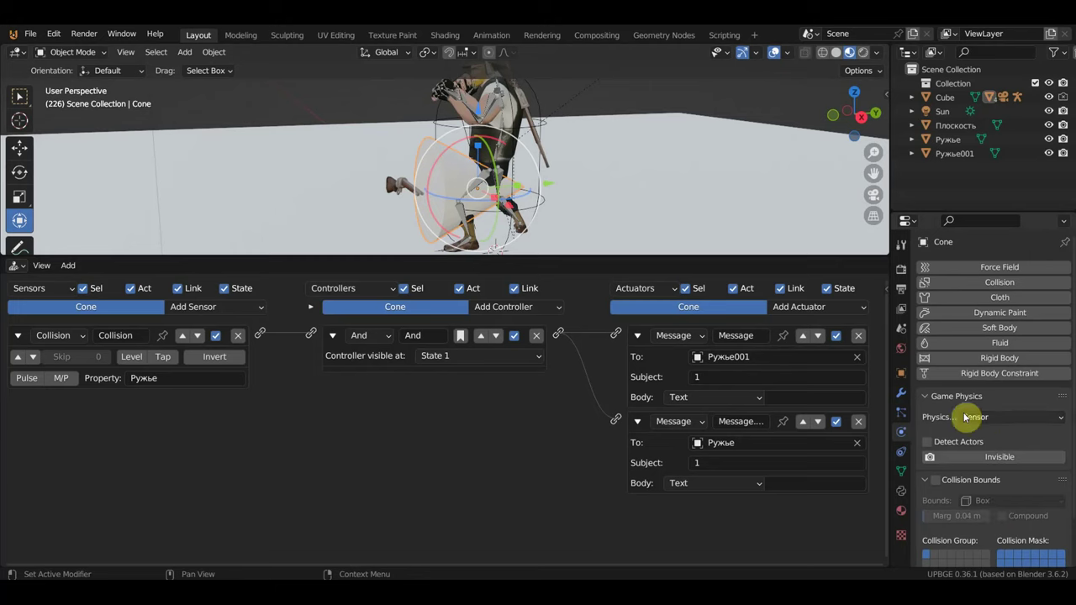
pyautogui.moveTo(595, 160)
pyautogui.mouseDown(button='middle')
pyautogui.moveTo(522, 145)
pyautogui.moveTo(528, 97)
pyautogui.mouseUp(button='middle')
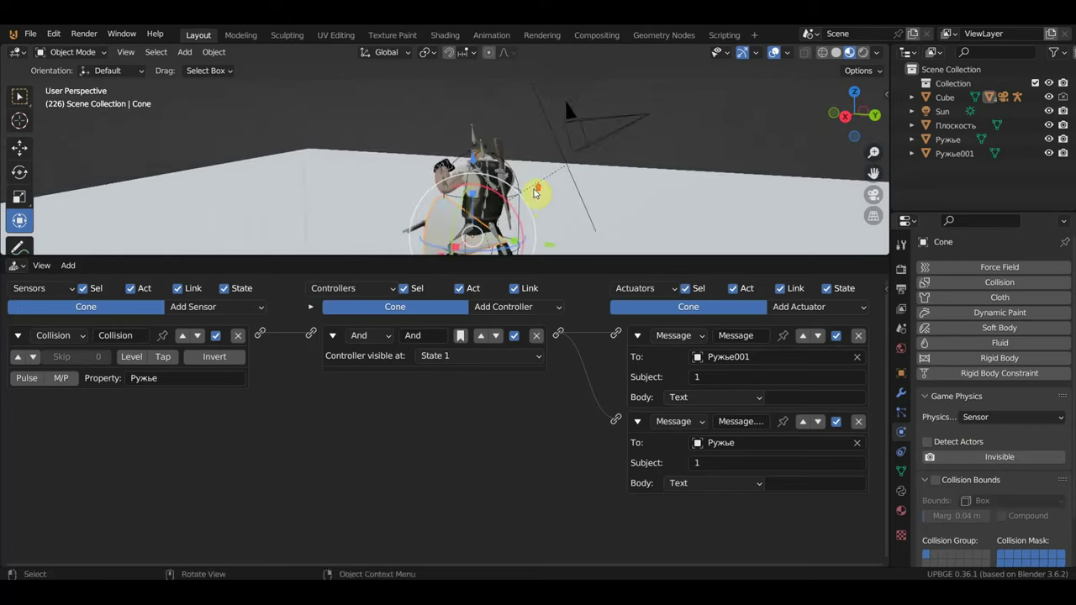
pyautogui.click(529, 98)
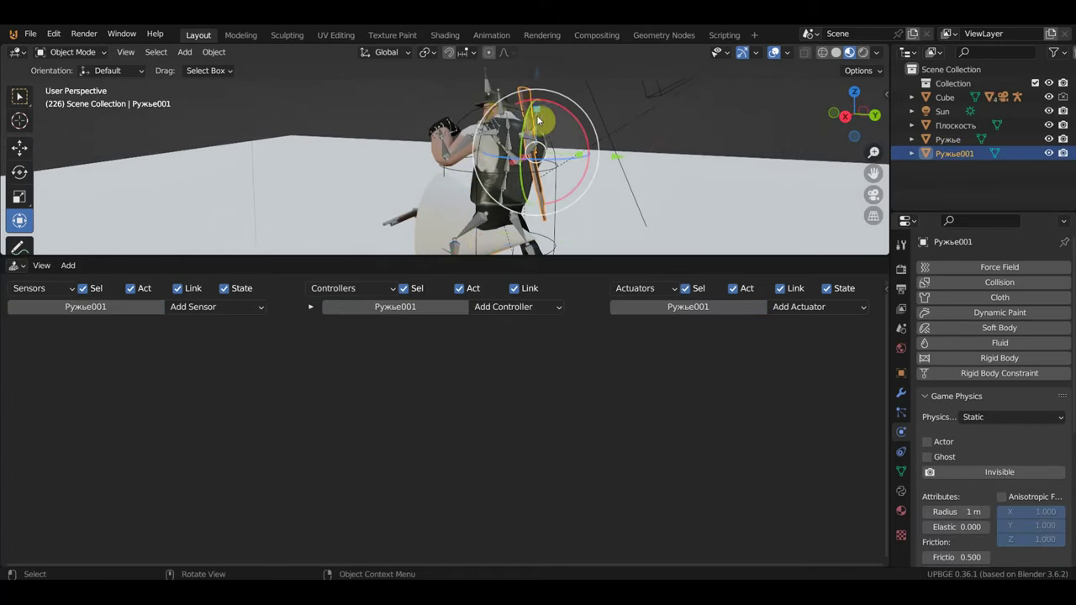
# Add a Message sensor with subject 1 to Ружье001
pyautogui.click(169, 309)
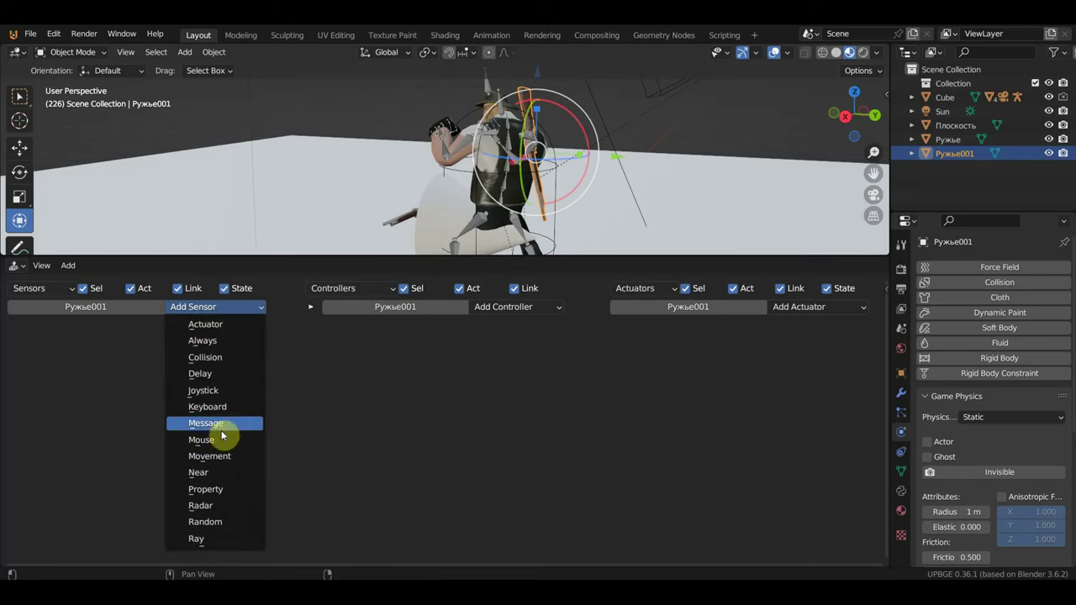
pyautogui.click(221, 427)
pyautogui.click(105, 377)
pyautogui.write('1')
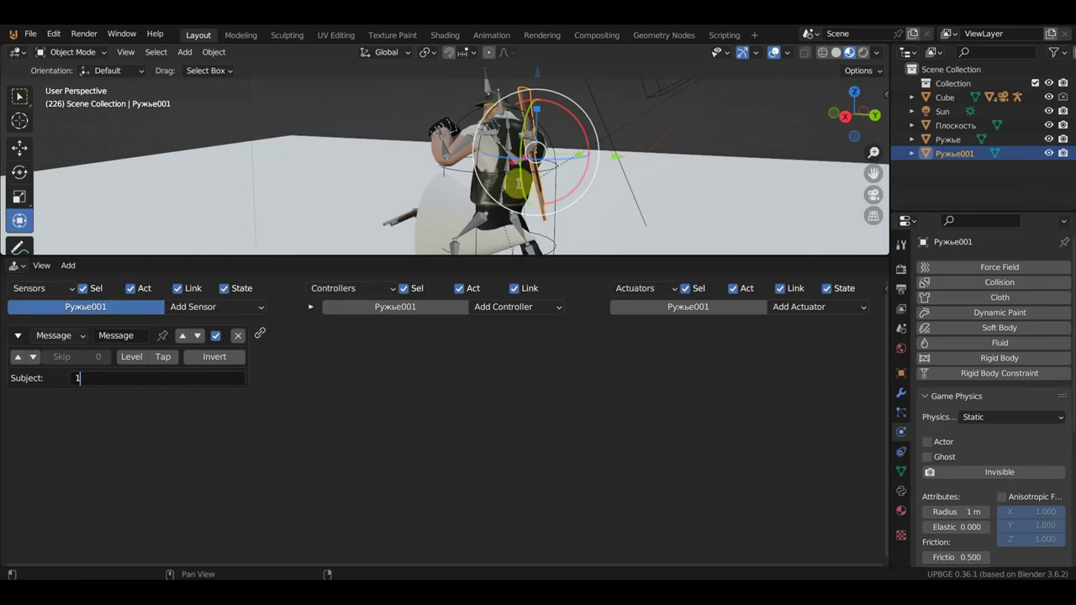
pyautogui.click(794, 312)
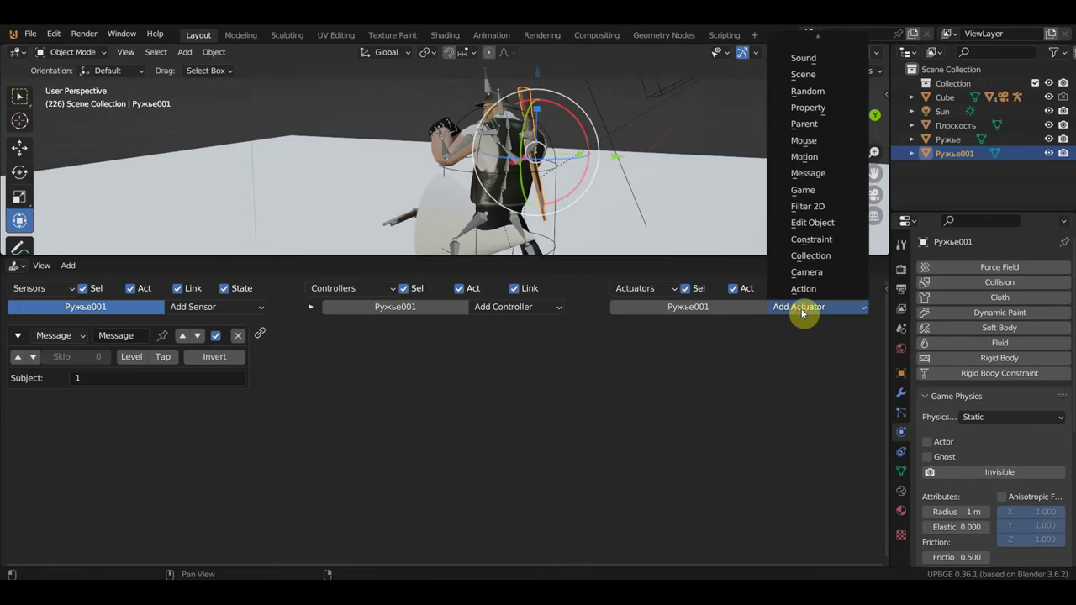
# Add a Visibility actuator to Ружье001, then reselect the Cone
pyautogui.click(828, 312)
pyautogui.moveTo(740, 256); pyautogui.dragTo(744, 340)
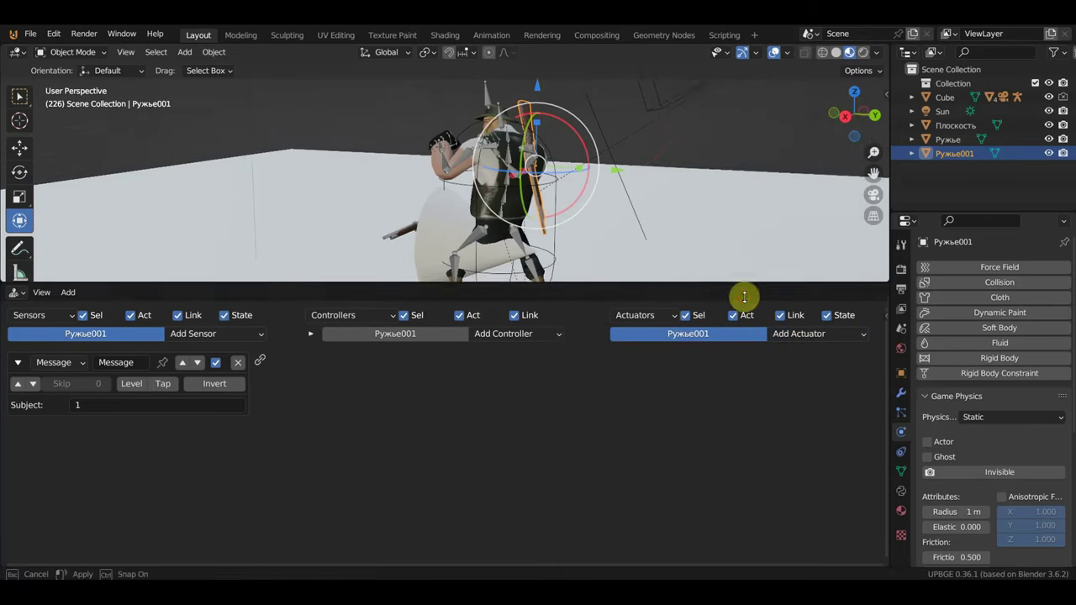
pyautogui.click(862, 391)
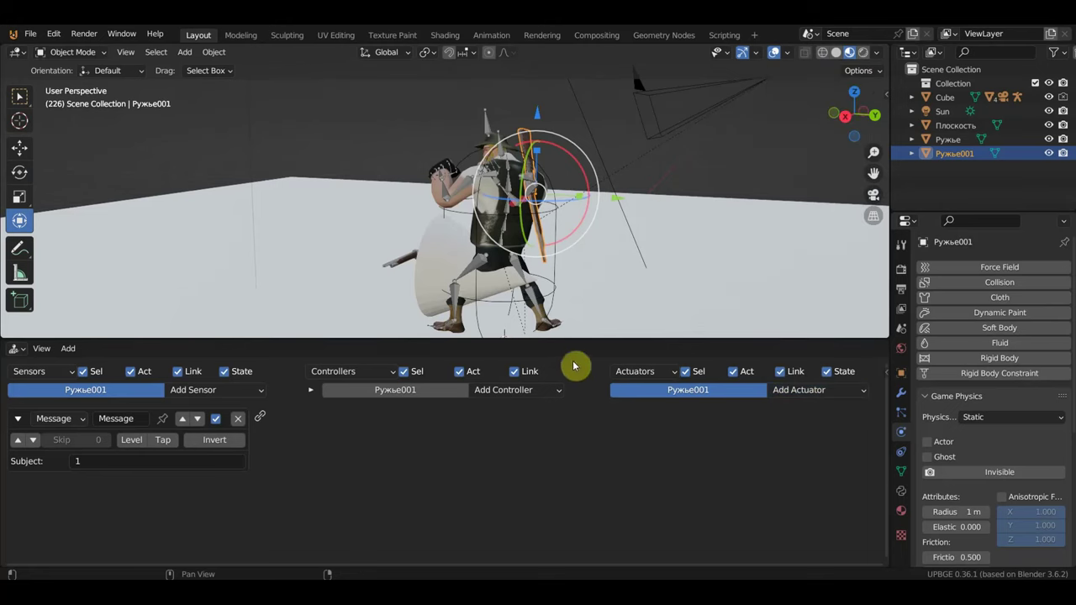
pyautogui.moveTo(588, 340); pyautogui.dragTo(588, 261)
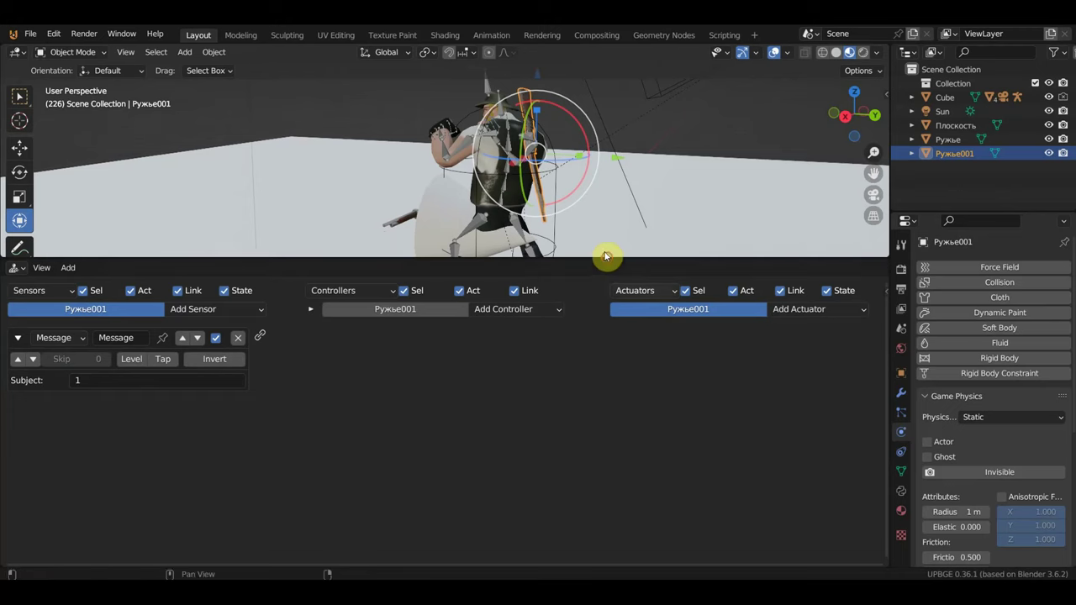
pyautogui.click(851, 312)
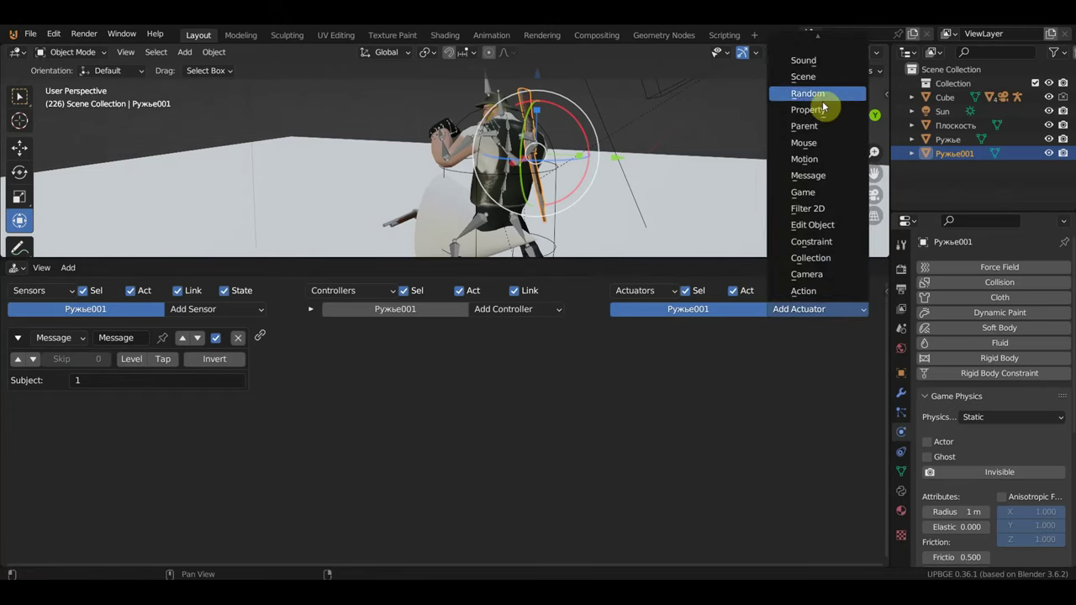
pyautogui.scroll(8, 817, 106)
pyautogui.scroll(-4, 823, 118)
pyautogui.scroll(4, 824, 120)
pyautogui.scroll(4, 822, 123)
pyautogui.scroll(1, 822, 123)
pyautogui.scroll(1, 821, 122)
pyautogui.scroll(1, 819, 120)
pyautogui.scroll(2, 807, 105)
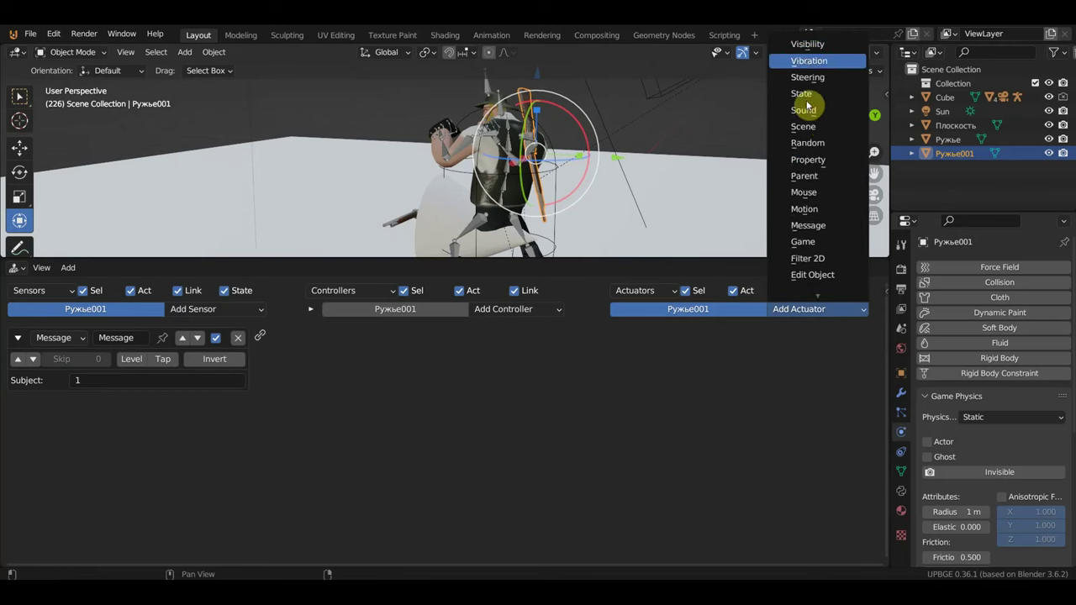
pyautogui.click(809, 42)
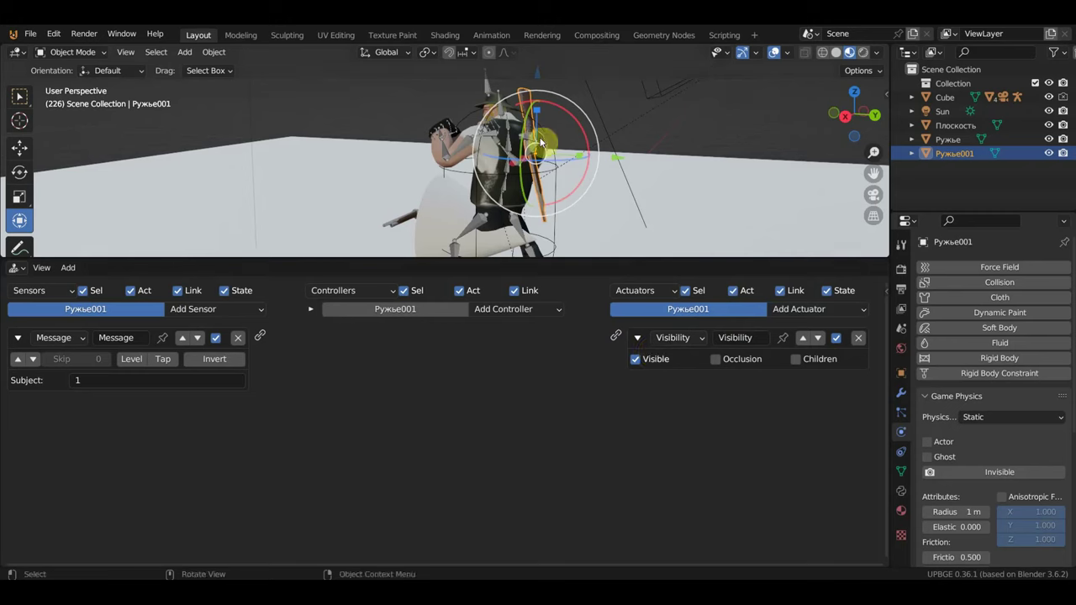
pyautogui.click(442, 208)
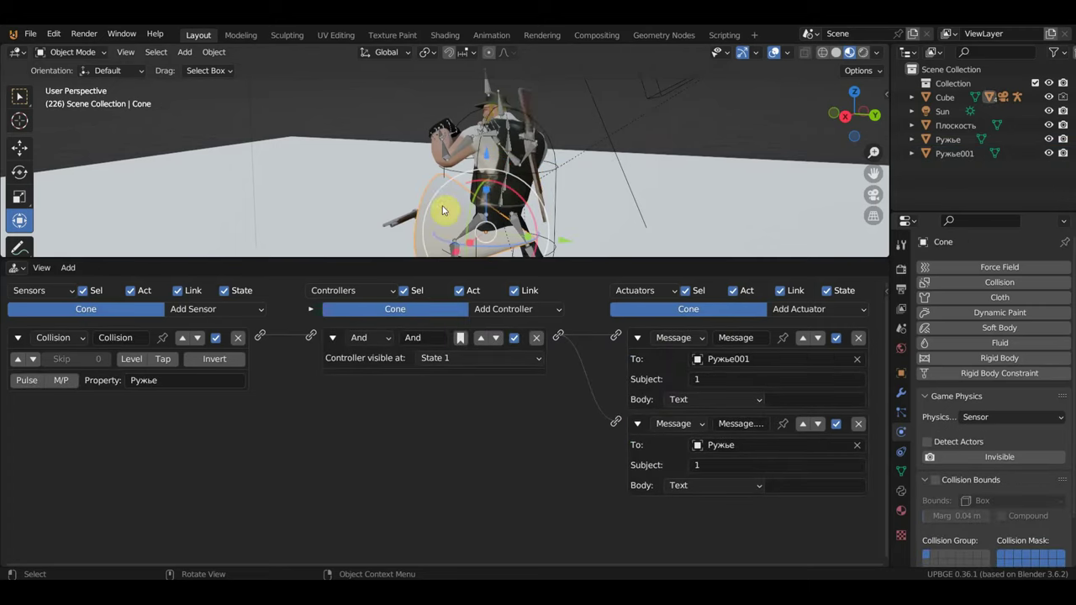
# Reselect Ружье001 and link its Message sensor to the Visibility actuator via an And controller
pyautogui.click(527, 100)
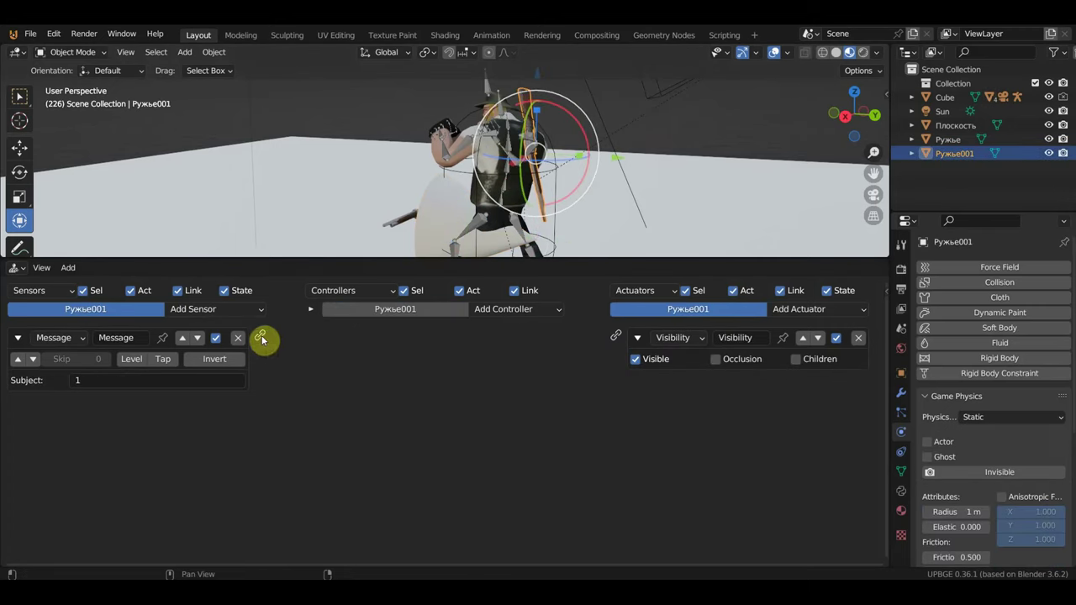
pyautogui.moveTo(261, 337); pyautogui.dragTo(618, 337)
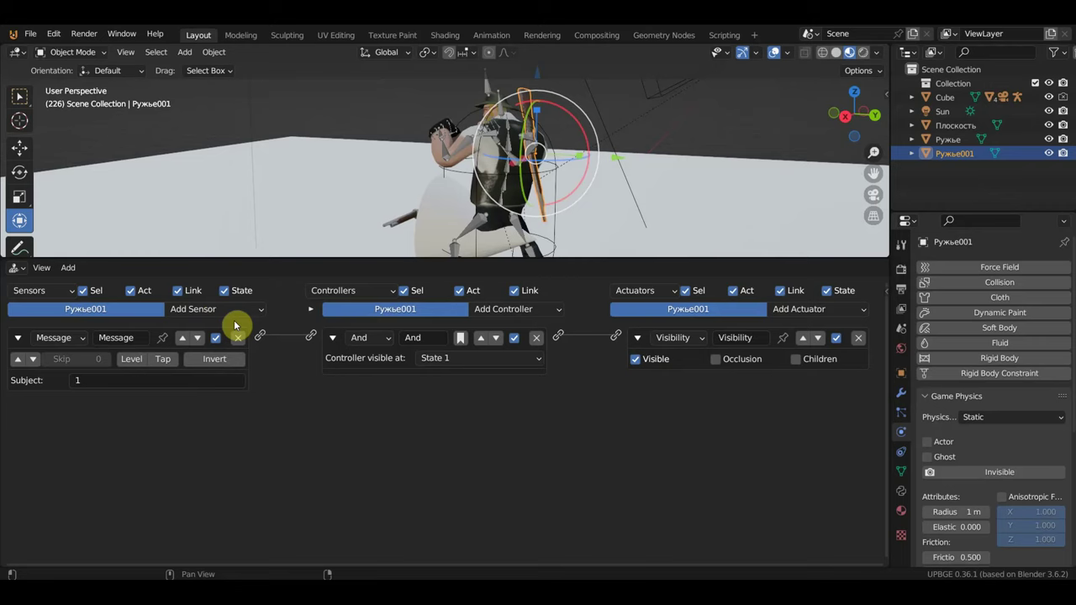
pyautogui.moveTo(516, 216)
pyautogui.mouseDown(button='middle')
pyautogui.moveTo(542, 216)
pyautogui.moveTo(525, 189)
pyautogui.mouseUp(button='middle')
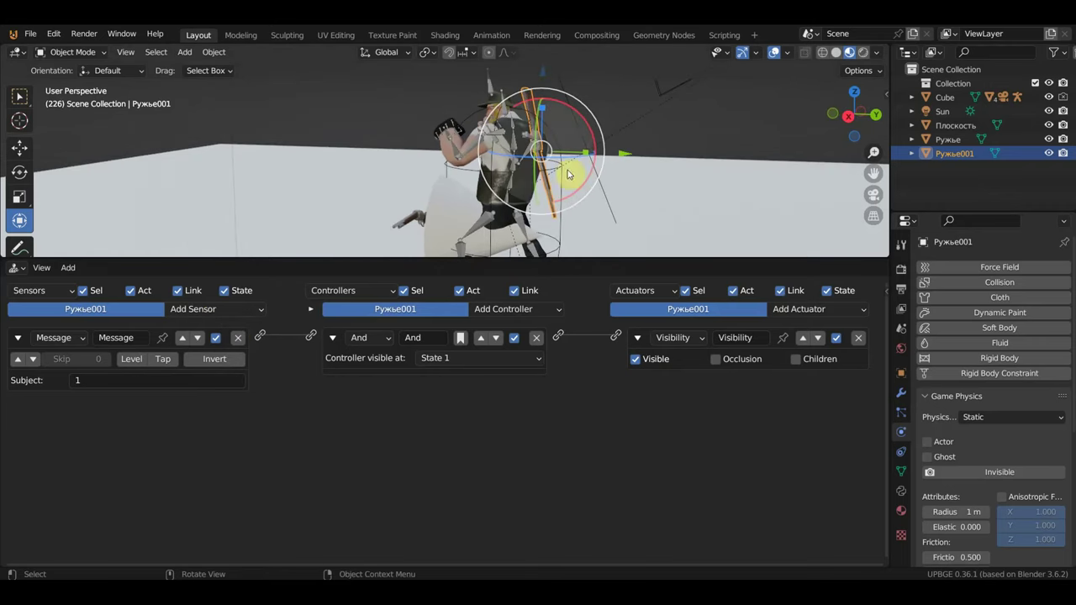
# Add an Always sensor and a second Visibility actuator to Ружье001, and link them
pyautogui.click(222, 310)
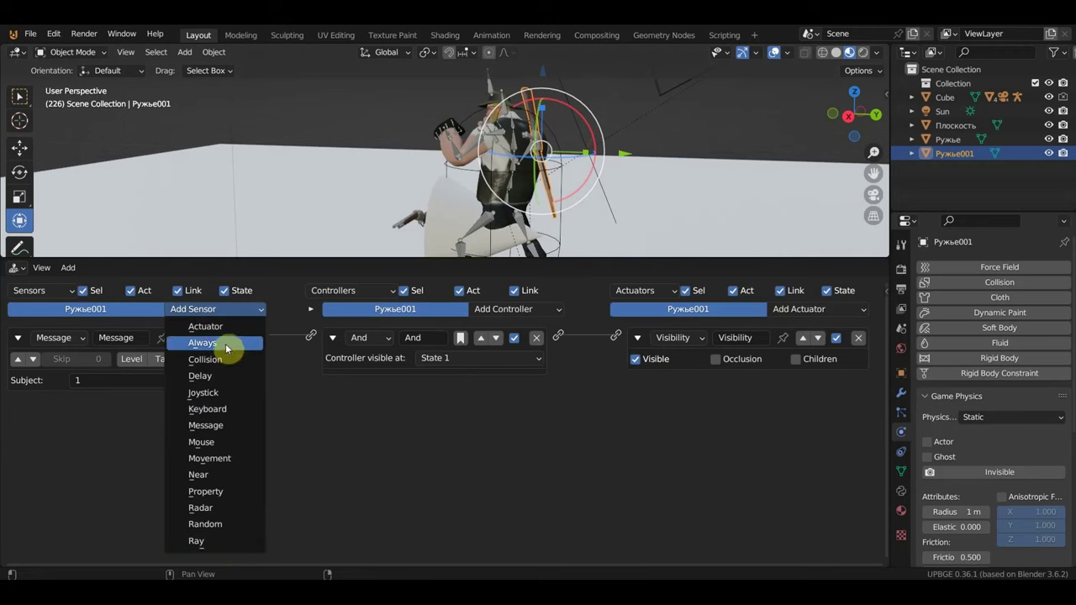
pyautogui.click(226, 342)
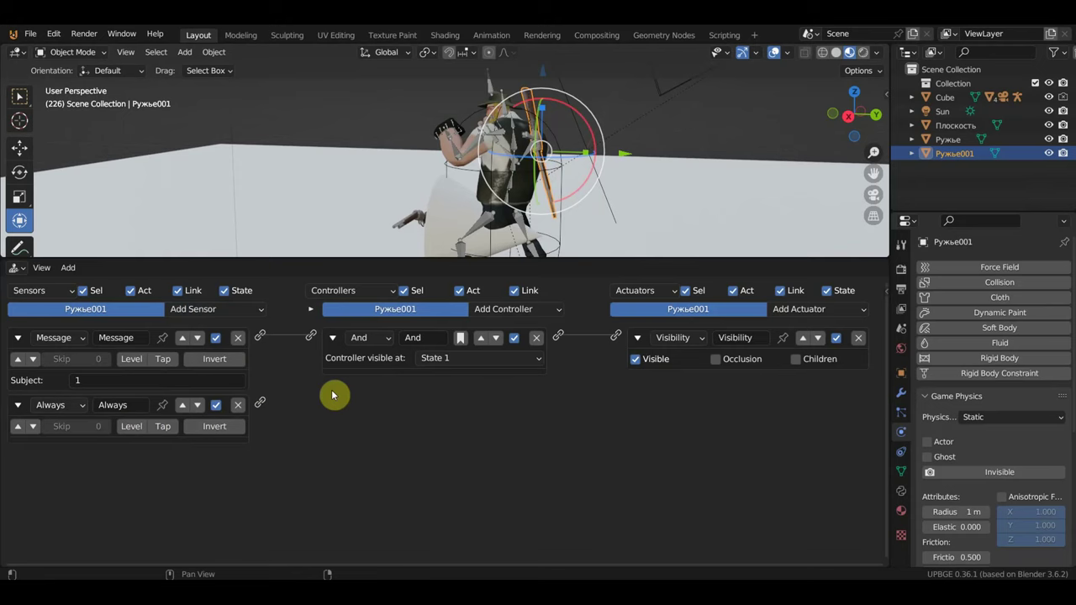
pyautogui.click(847, 311)
pyautogui.scroll(2, 834, 84)
pyautogui.scroll(1, 833, 78)
pyautogui.click(816, 46)
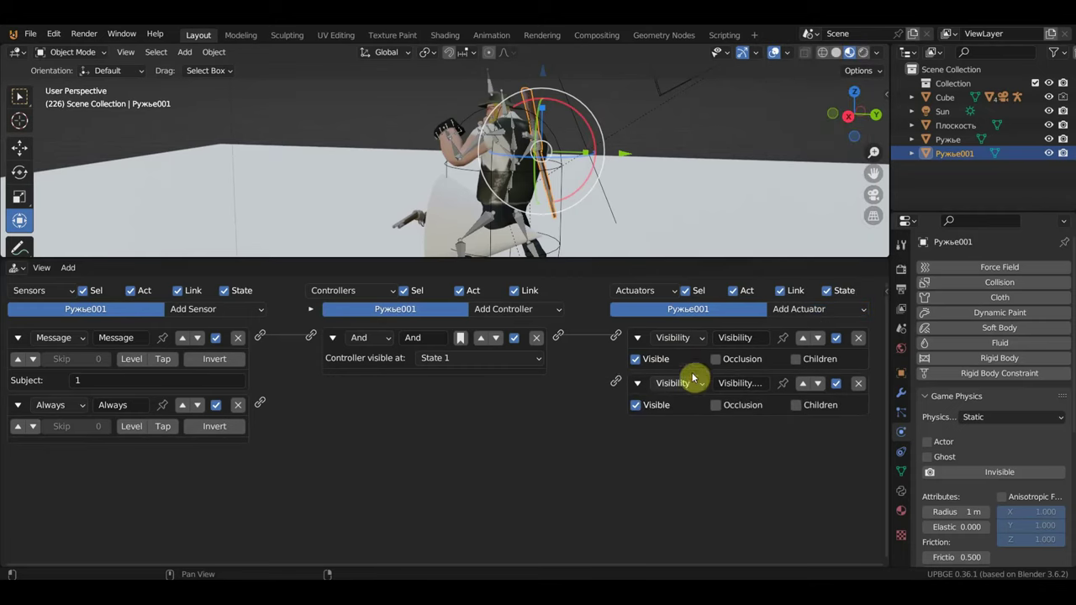
pyautogui.moveTo(262, 404); pyautogui.dragTo(617, 380)
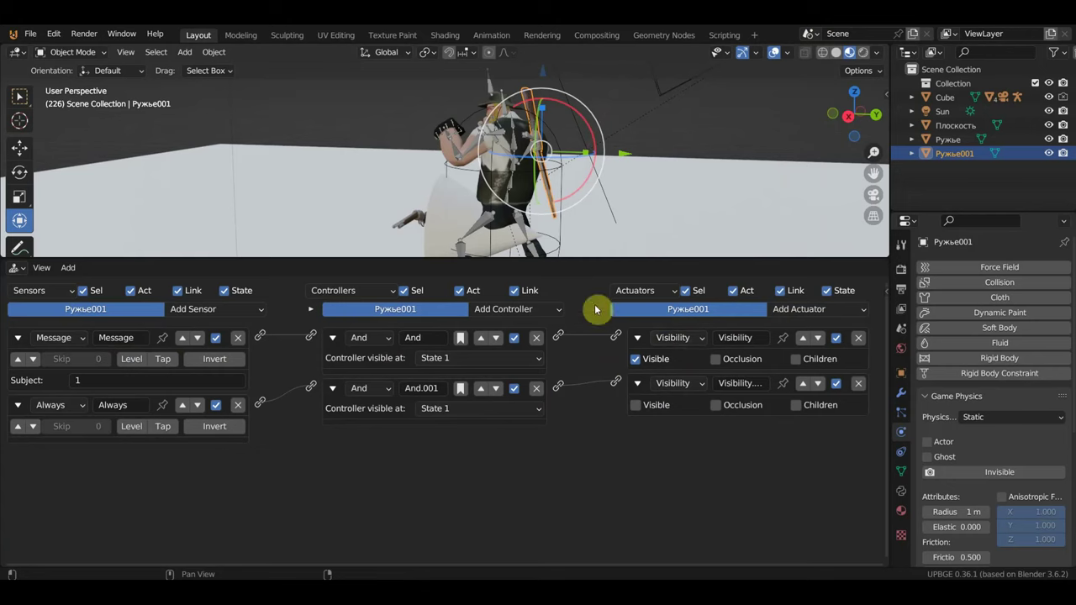
# Enlarge and zoom the 3D view onto the rig, then select the Cone
pyautogui.moveTo(538, 156)
pyautogui.mouseDown(button='middle')
pyautogui.moveTo(522, 178)
pyautogui.moveTo(612, 173)
pyautogui.moveTo(571, 198)
pyautogui.mouseUp(button='middle')
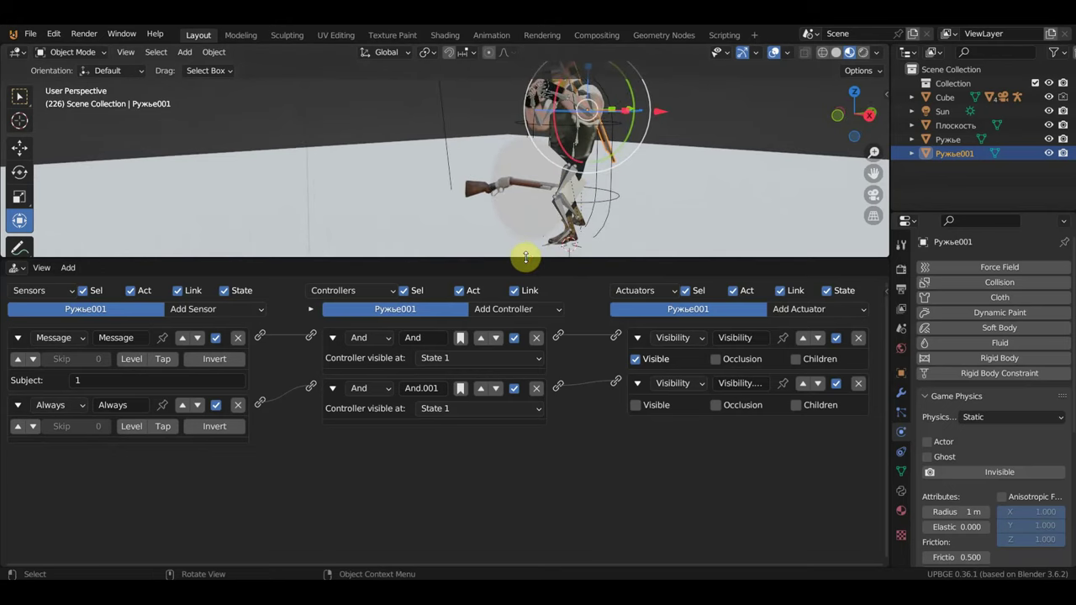
pyautogui.moveTo(525, 256); pyautogui.dragTo(538, 300)
pyautogui.keyDown('ctrl'); pyautogui.moveTo(538, 300); pyautogui.dragTo(473, 169, button='middle'); pyautogui.keyUp('ctrl')
pyautogui.click(504, 115)
# Select Ружье and add a Message sensor with subject 1
pyautogui.scroll(2, 504, 160)
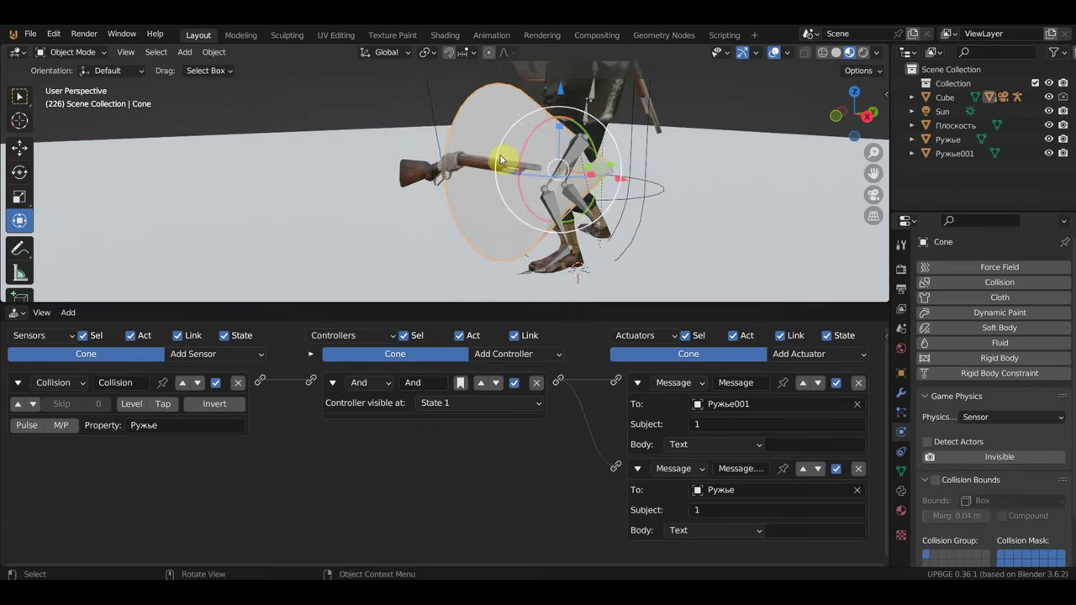
pyautogui.click(454, 165)
pyautogui.click(206, 354)
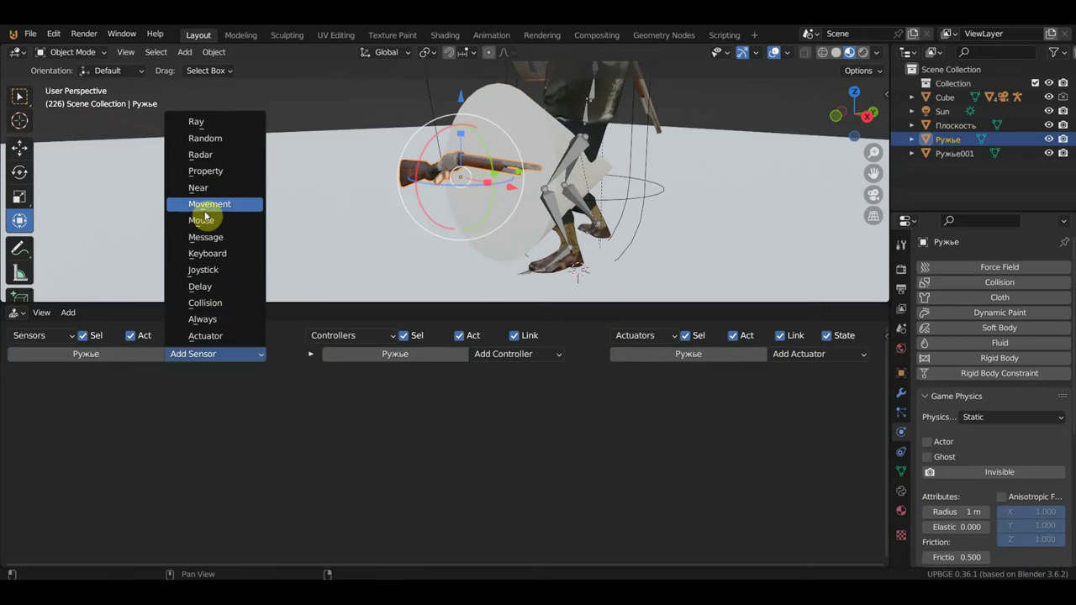
pyautogui.click(210, 239)
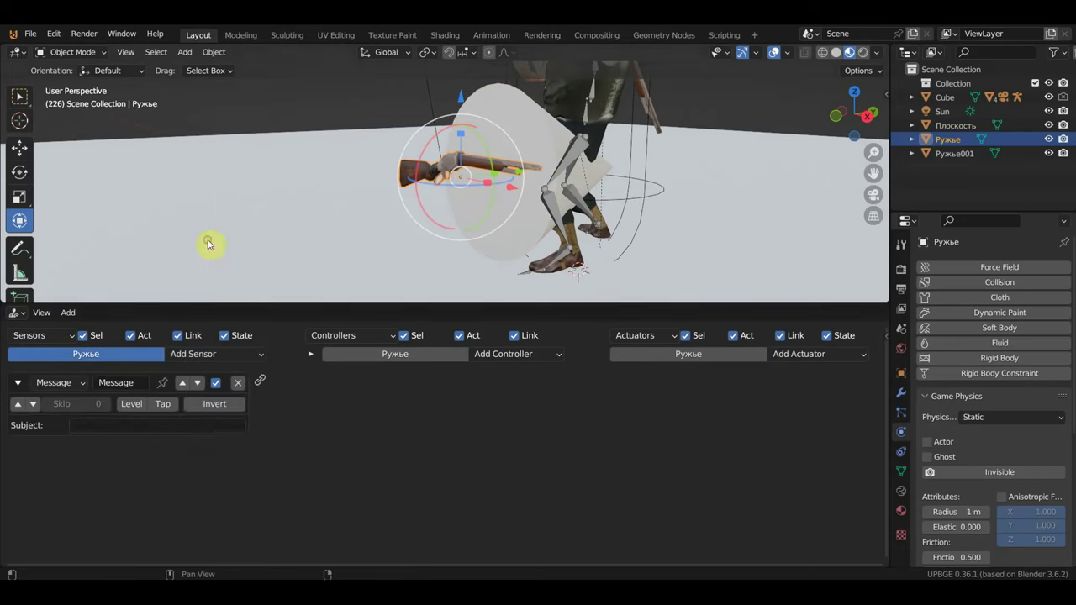
pyautogui.click(106, 425)
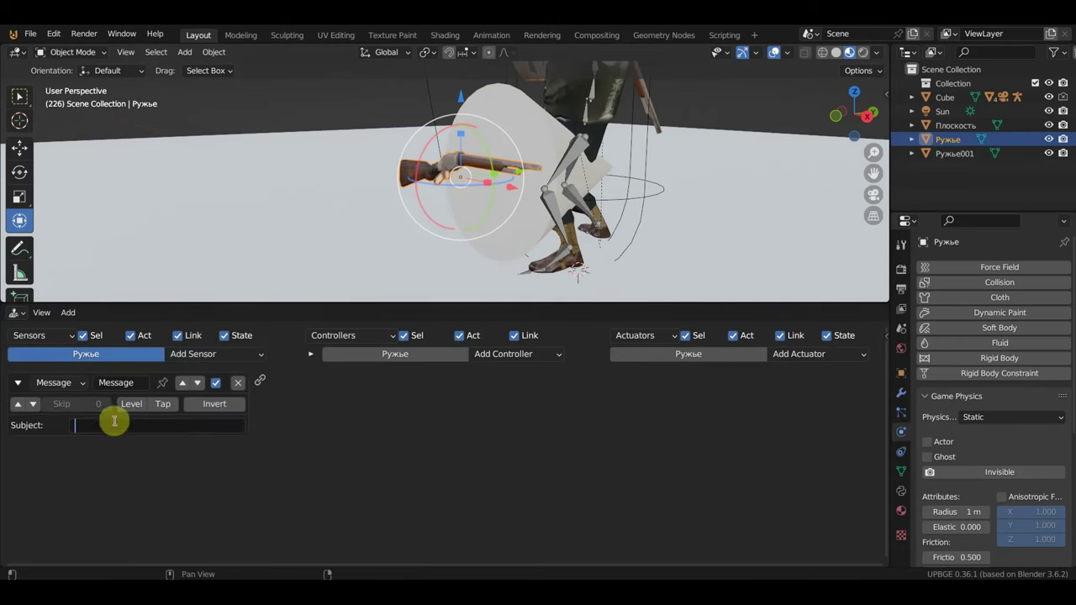
pyautogui.write('1')
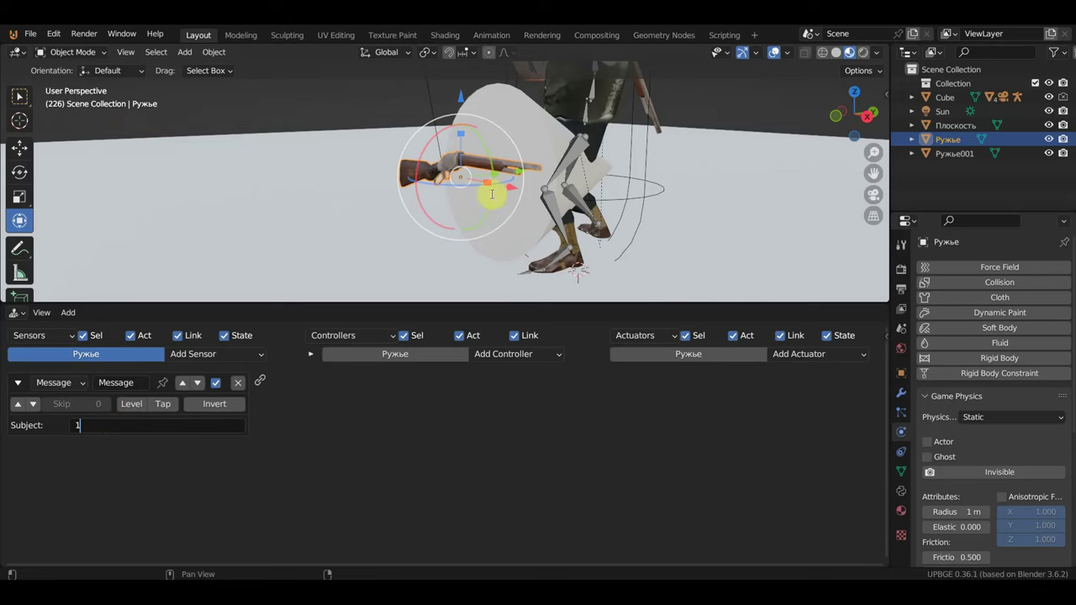
# Check the Cone's and Ружье001's logic, then return to Ружье and fit all bricks in view
pyautogui.moveTo(573, 142); pyautogui.dragTo(512, 159, button='middle')
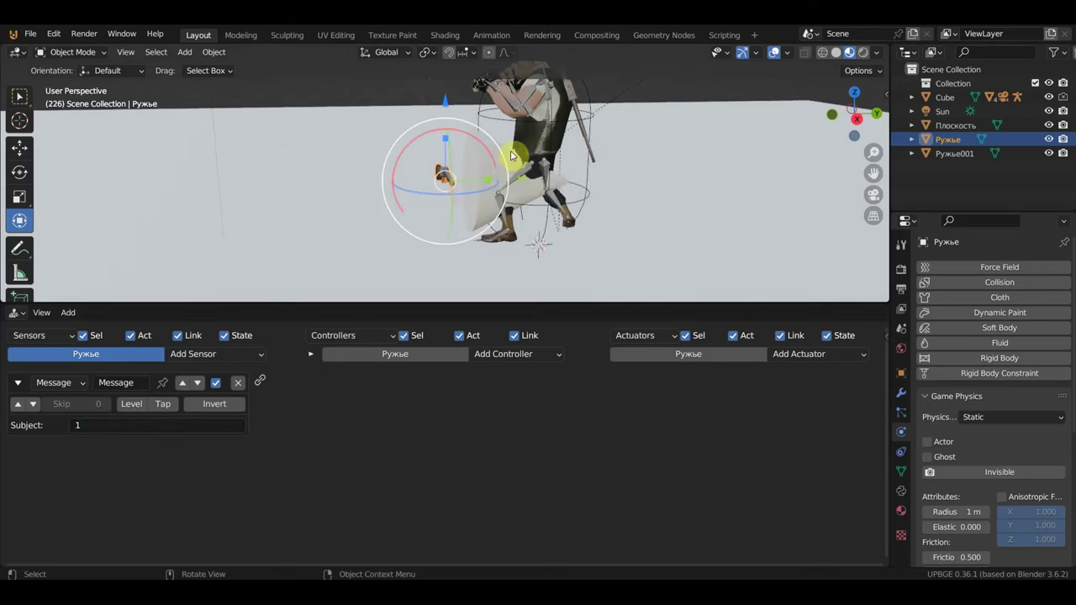
pyautogui.click(497, 165)
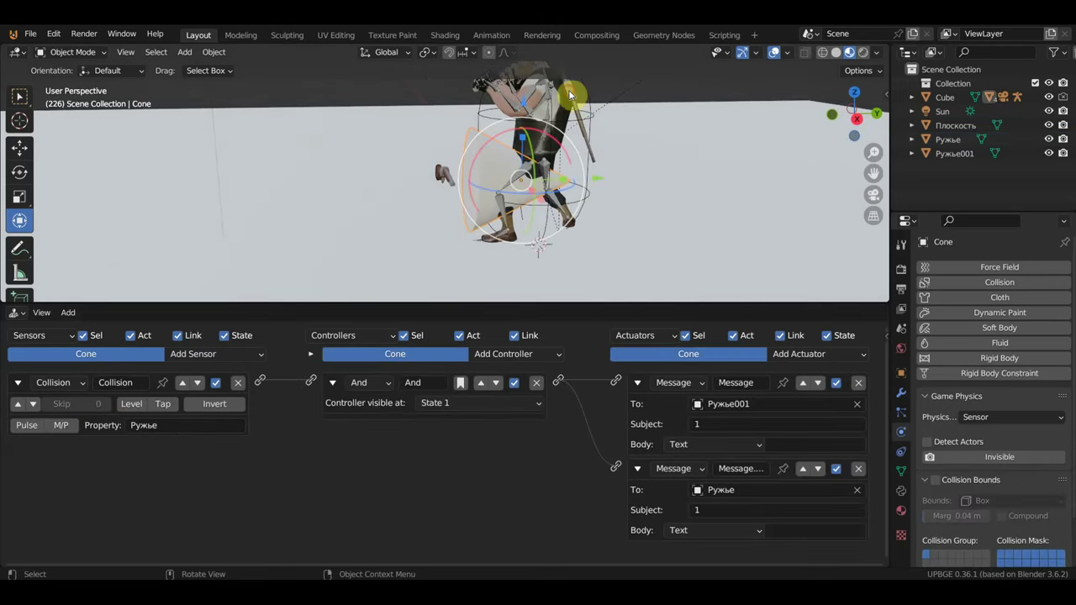
pyautogui.click(569, 96)
pyautogui.click(494, 160)
pyautogui.click(438, 176)
pyautogui.moveTo(276, 468); pyautogui.dragTo(157, 458, button='middle')
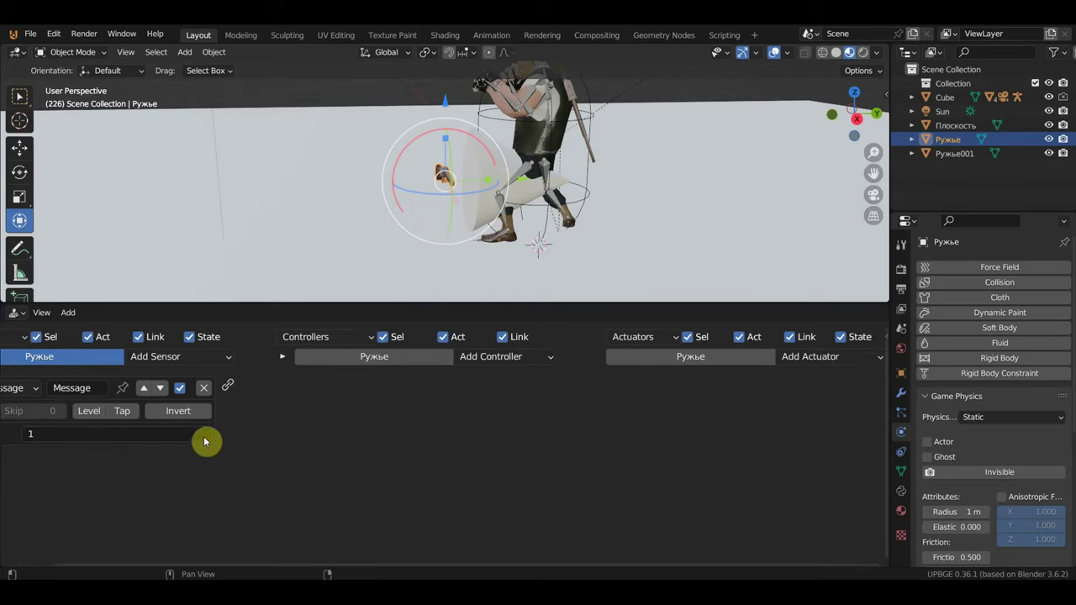
pyautogui.press('Home')
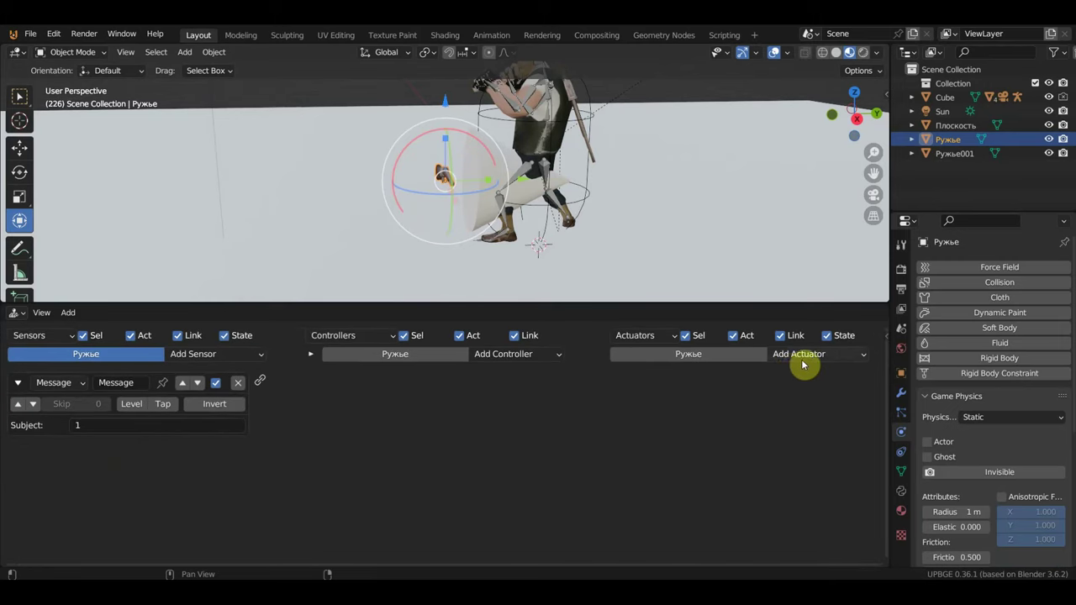
# Remove a Vibration actuator that was added to Ружье by mistake
pyautogui.click(803, 360)
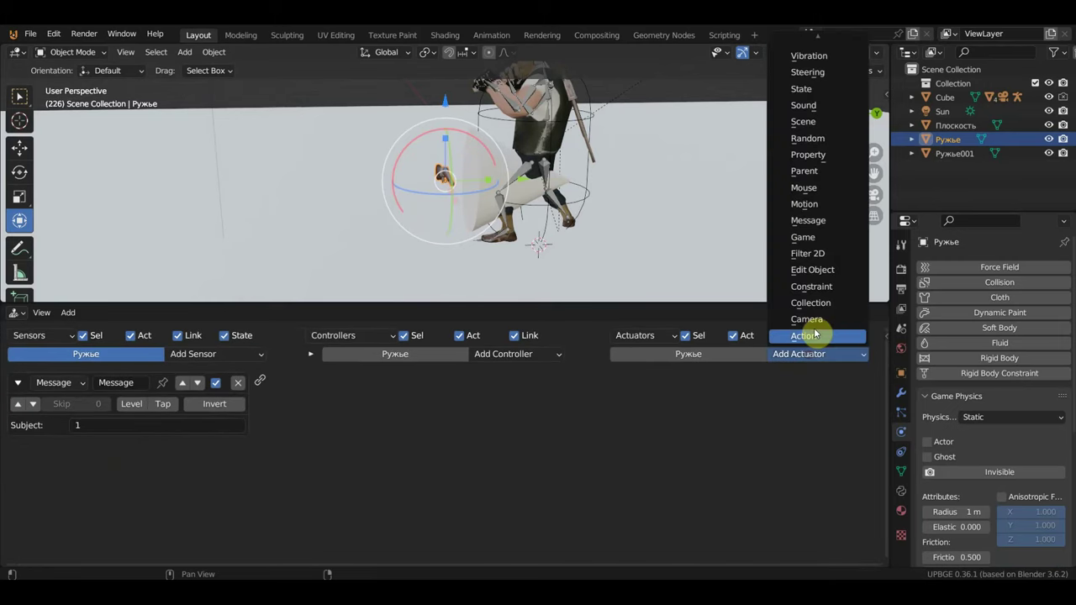
pyautogui.click(808, 56)
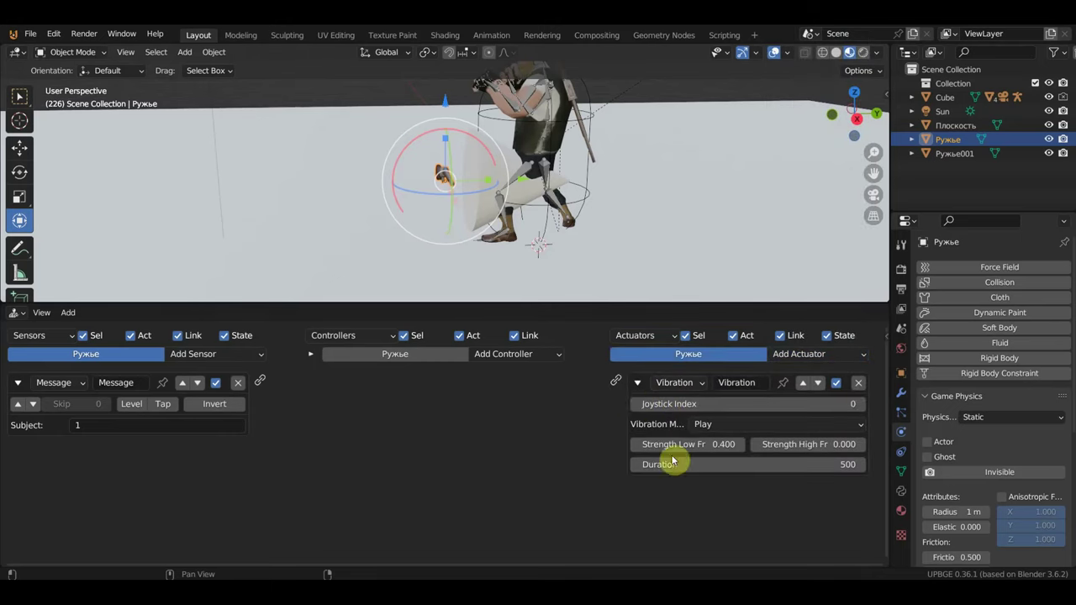
pyautogui.click(724, 427)
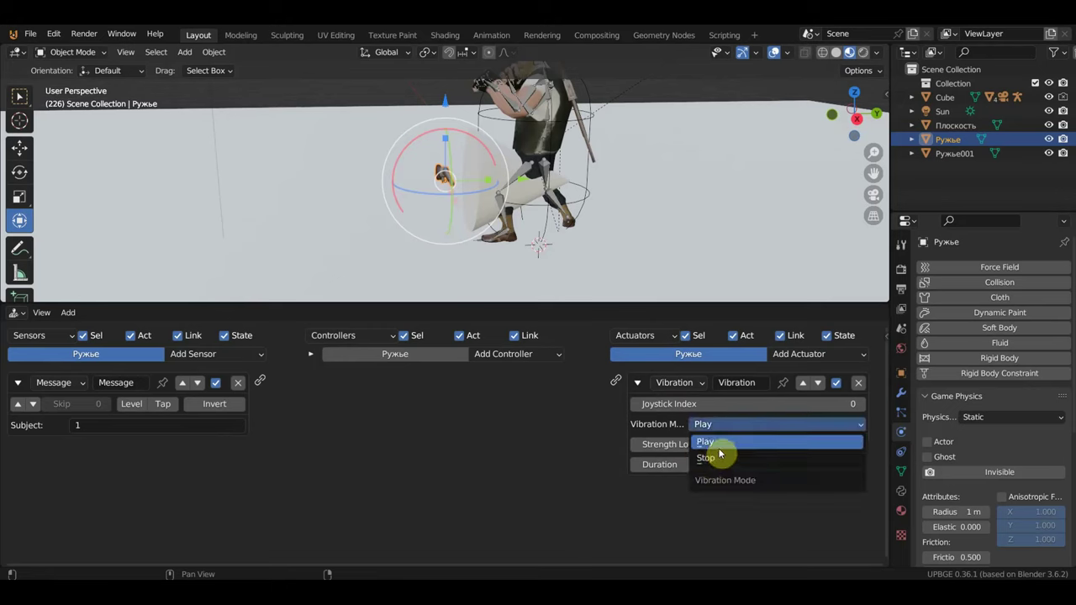
pyautogui.click(720, 451)
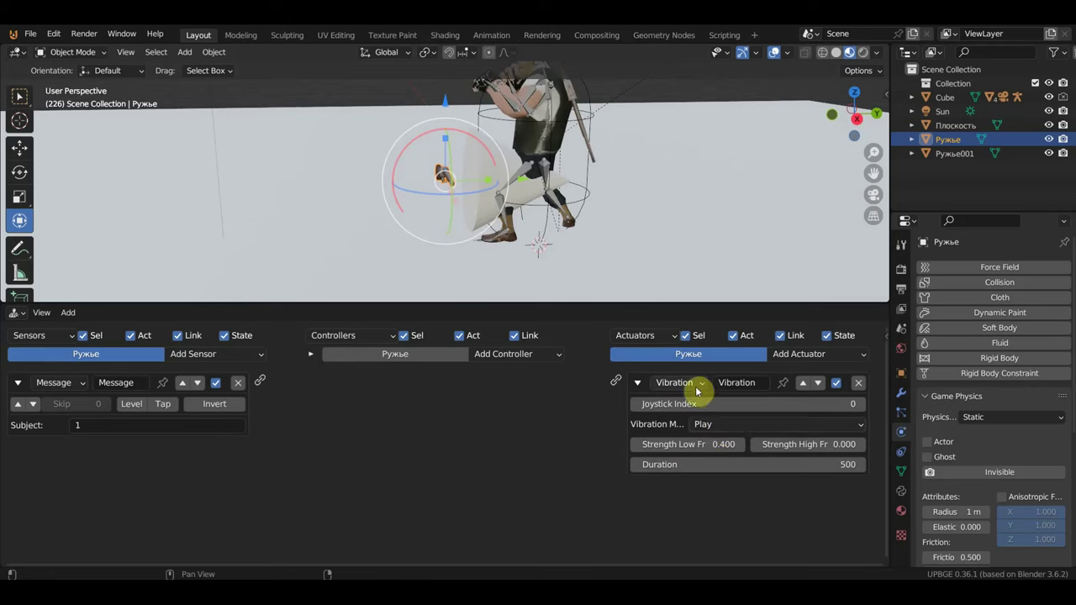
pyautogui.click(858, 383)
# Add a Visible-off Visibility actuator to Ружье and wire the Message sensor to it
pyautogui.click(809, 356)
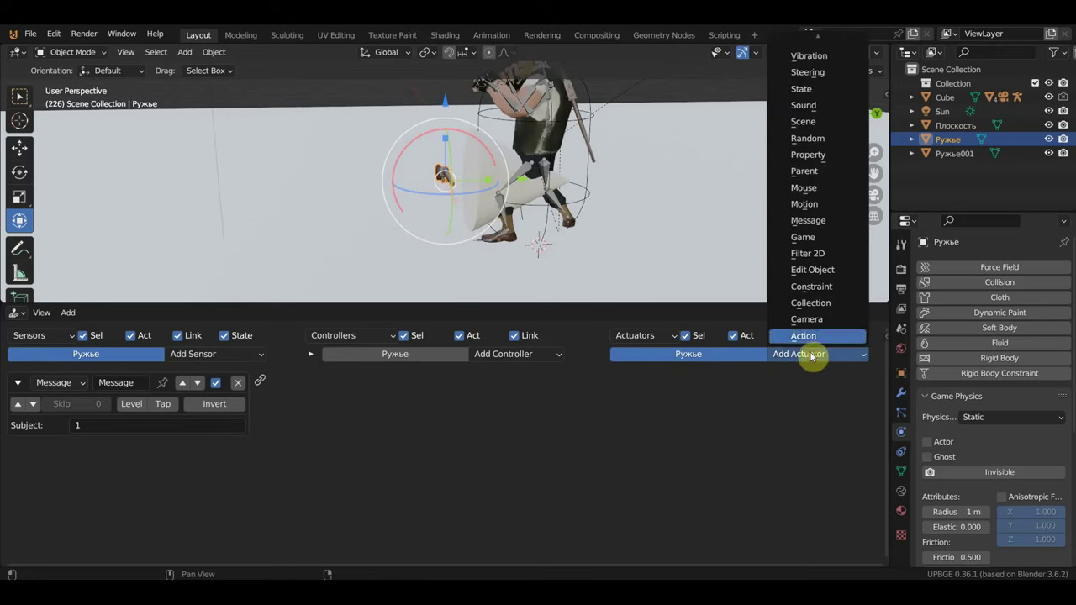
pyautogui.click(810, 46)
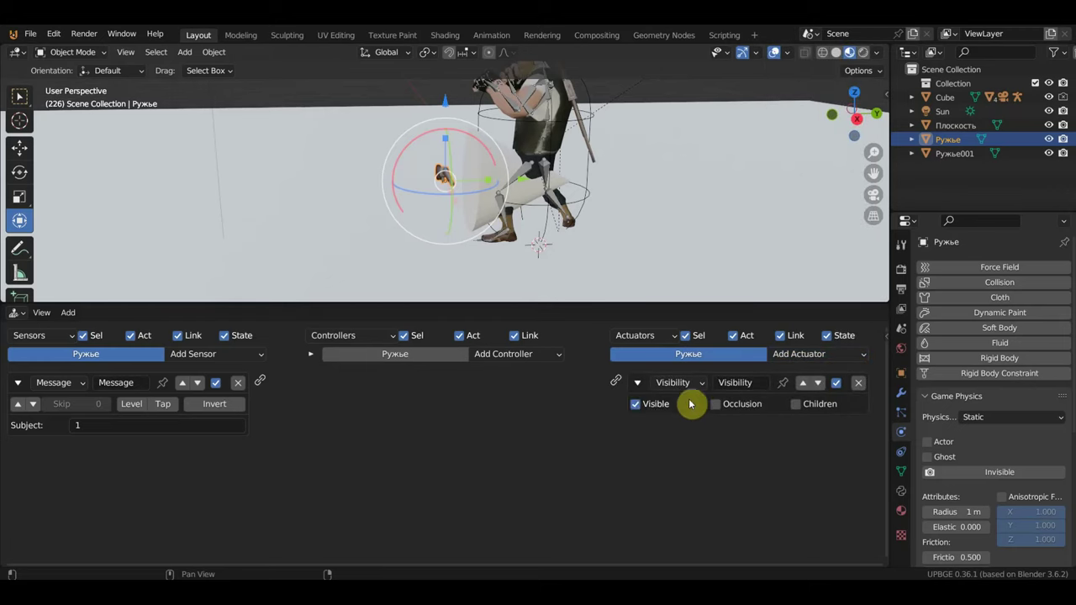
pyautogui.click(637, 405)
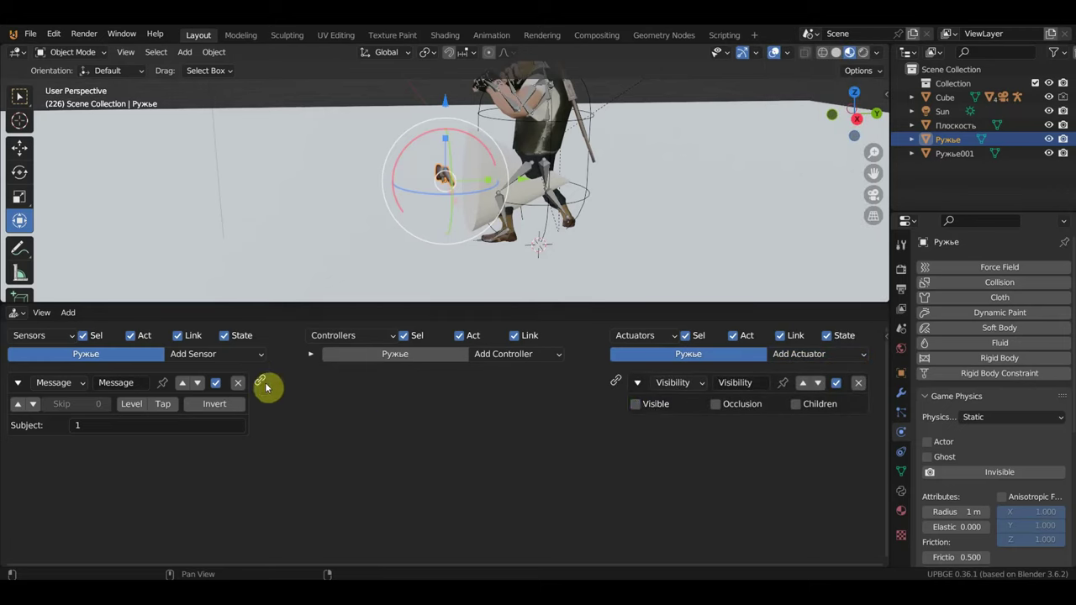
pyautogui.moveTo(271, 386); pyautogui.dragTo(616, 381)
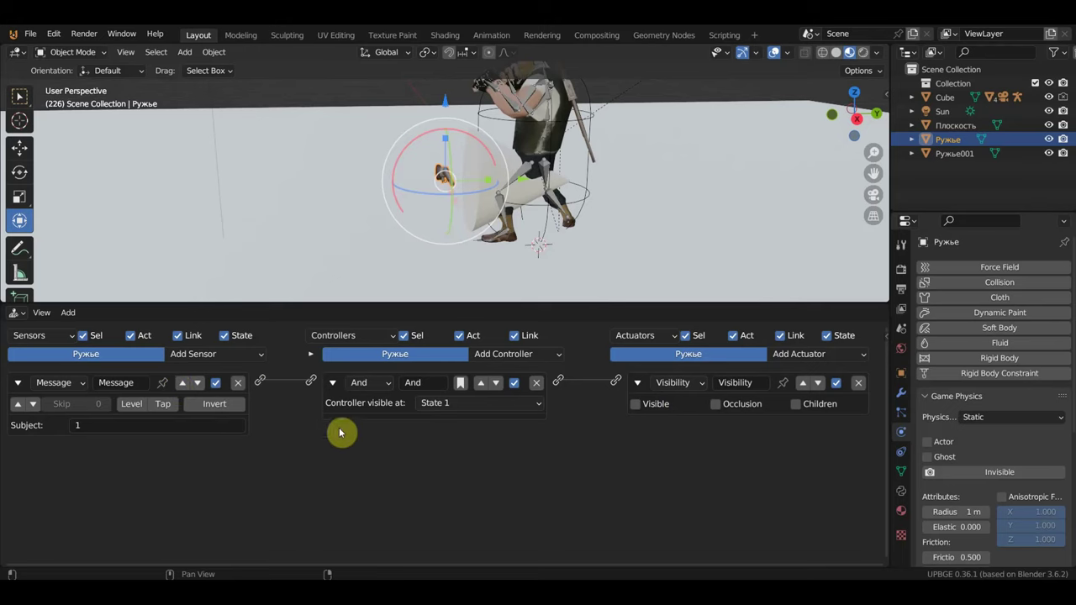
pyautogui.click(820, 353)
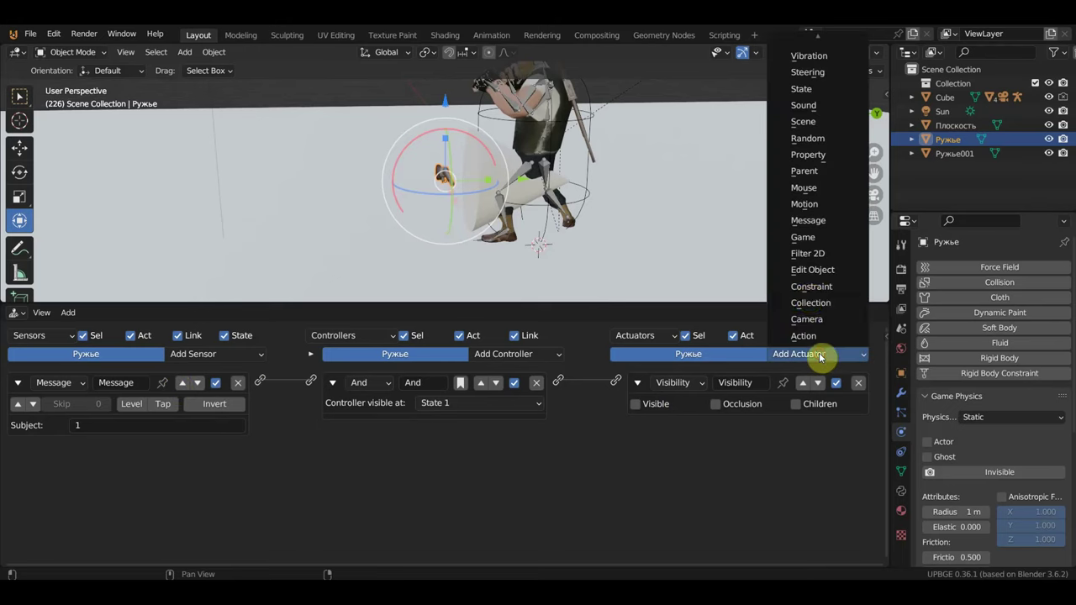
# Add an End Object Edit Object actuator wired to Ружье's And controller, then select the Cone
pyautogui.click(823, 273)
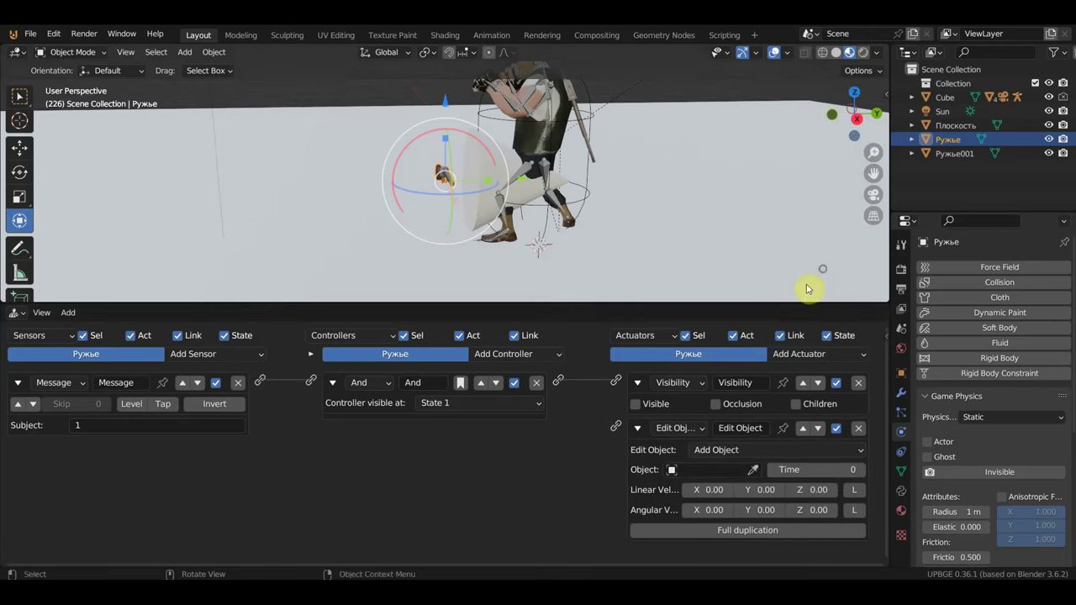
pyautogui.click(738, 453)
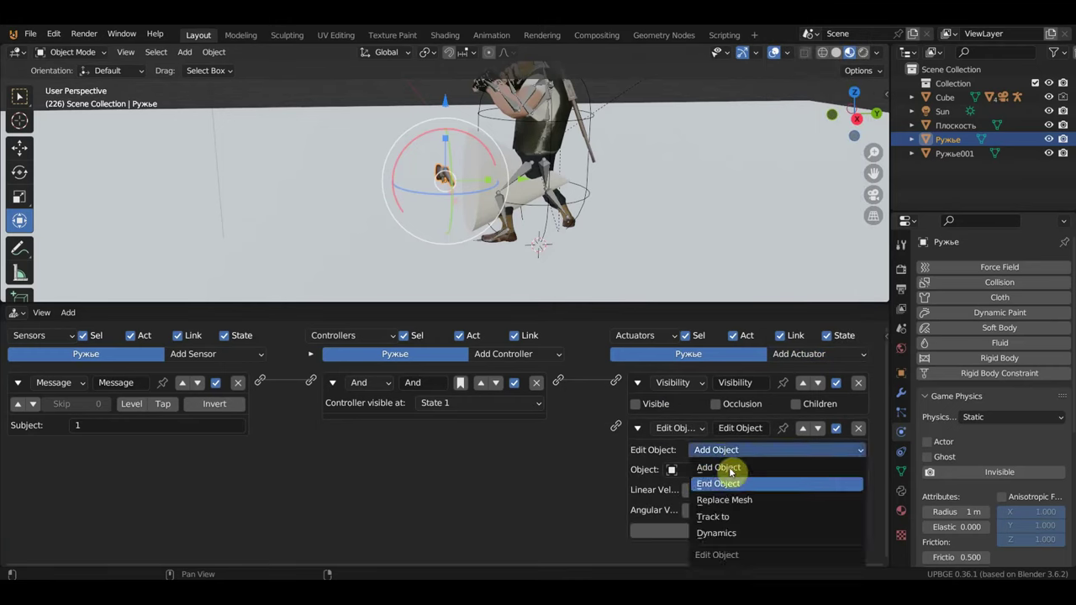
pyautogui.click(728, 485)
pyautogui.moveTo(559, 386); pyautogui.dragTo(616, 426)
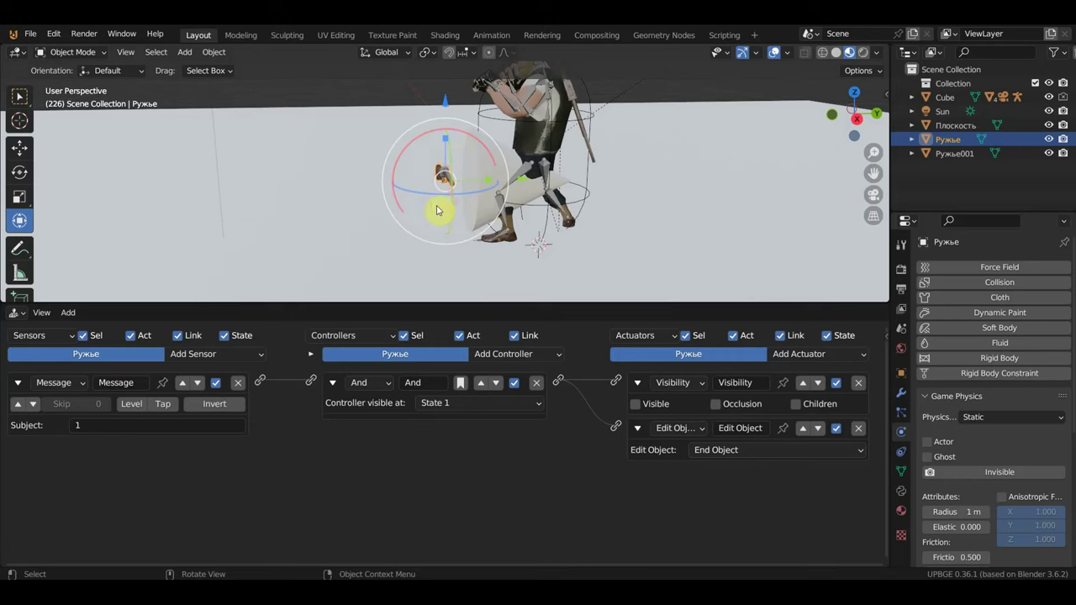
pyautogui.click(492, 174)
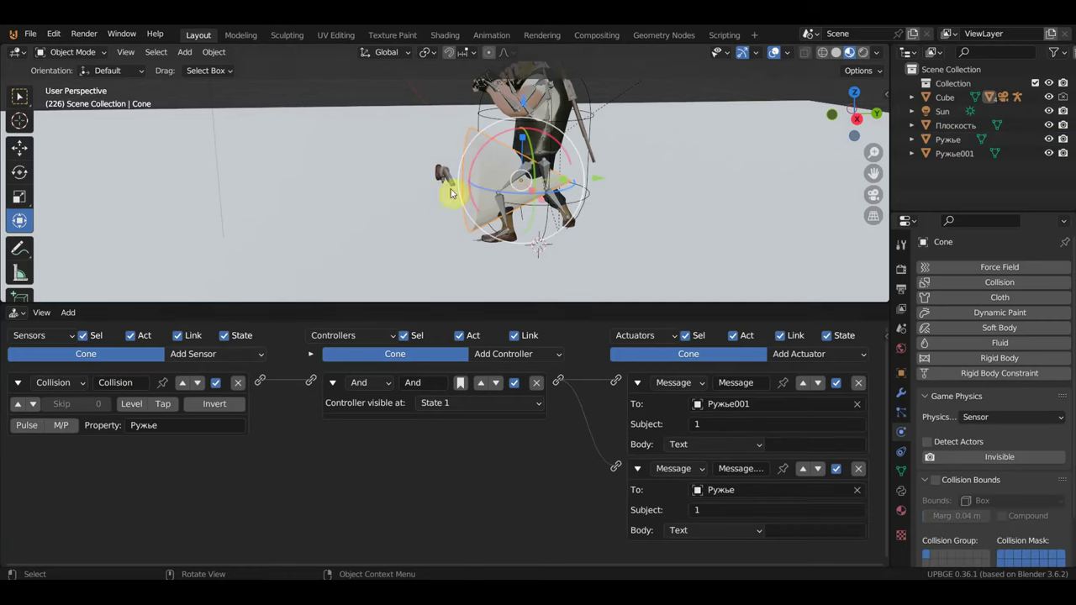
# Inspect Ружье001's logic bricks, then reselect Ружье to view its logic again
pyautogui.click(440, 176)
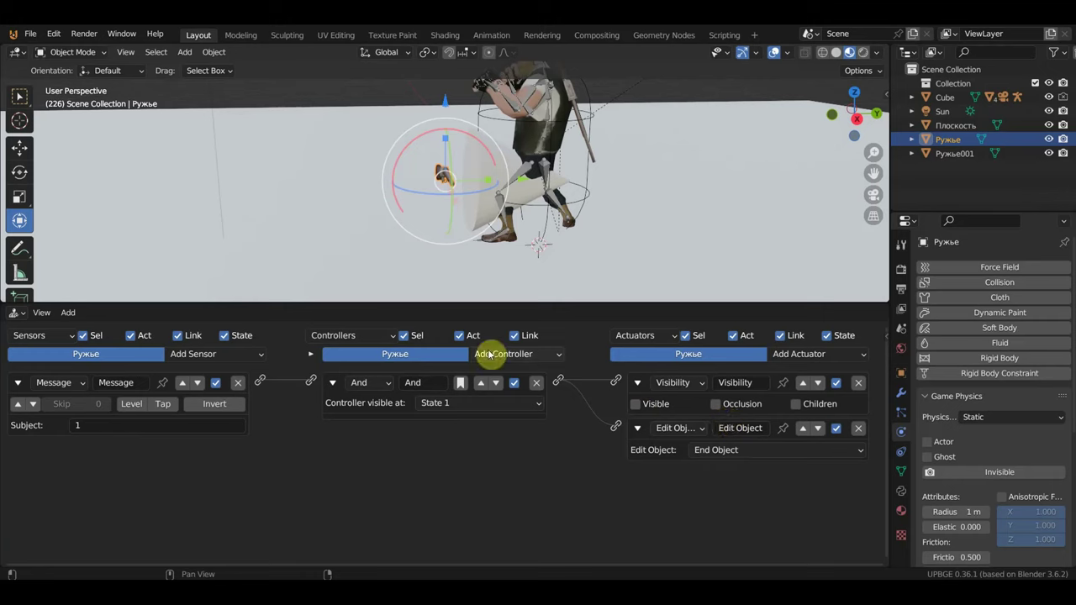
pyautogui.moveTo(504, 206)
pyautogui.mouseDown(button='middle')
pyautogui.moveTo(507, 217)
pyautogui.moveTo(587, 104)
pyautogui.mouseUp(button='middle')
pyautogui.click(571, 112)
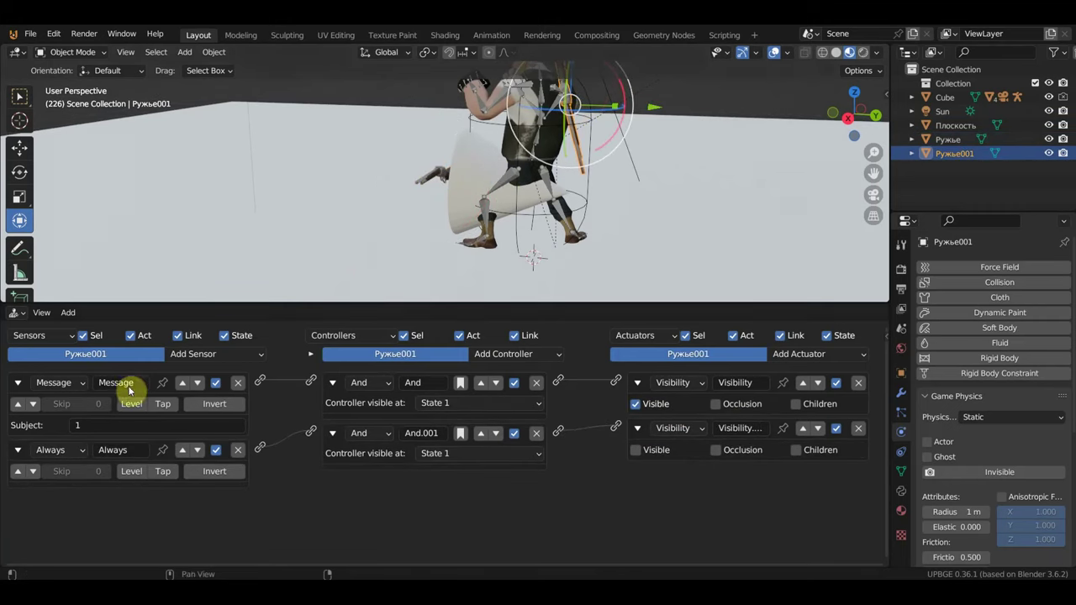
pyautogui.scroll(-2, 629, 161)
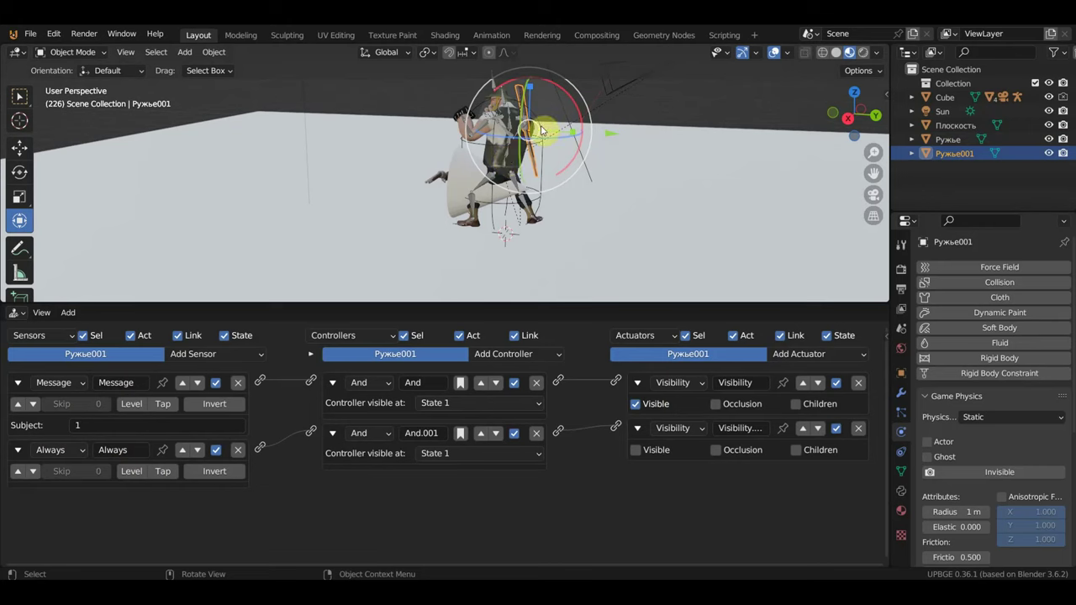
pyautogui.click(437, 179)
pyautogui.scroll(5, 438, 180)
pyautogui.moveTo(457, 180)
pyautogui.mouseDown(button='middle')
pyautogui.moveTo(549, 173)
pyautogui.moveTo(478, 197)
pyautogui.mouseUp(button='middle')
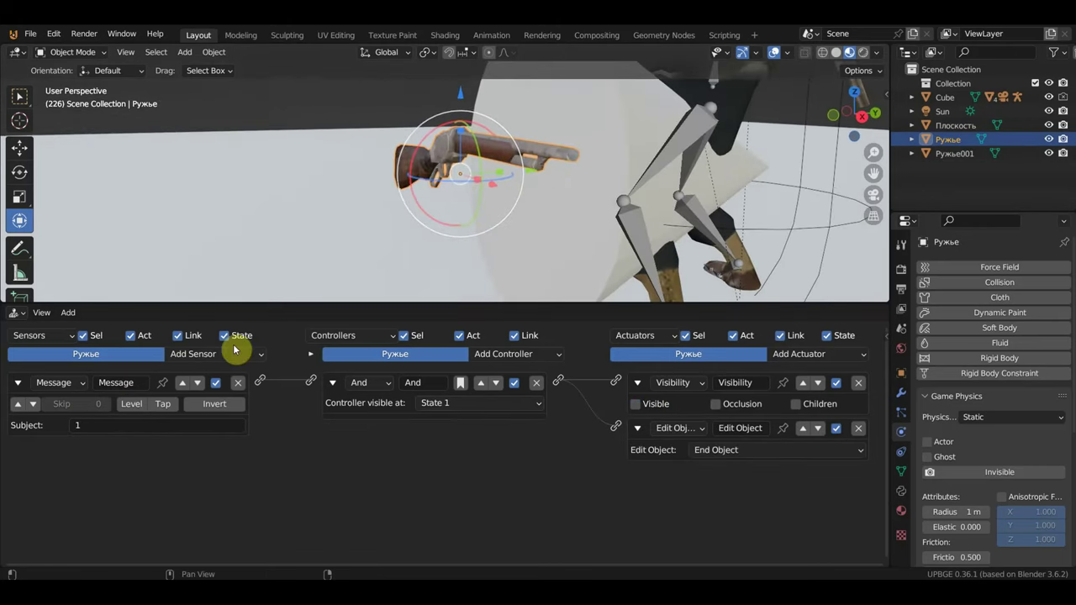
# Add an Always sensor to Ружье and collapse the existing actuator and And controller bricks
pyautogui.moveTo(488, 180); pyautogui.dragTo(540, 168, button='middle')
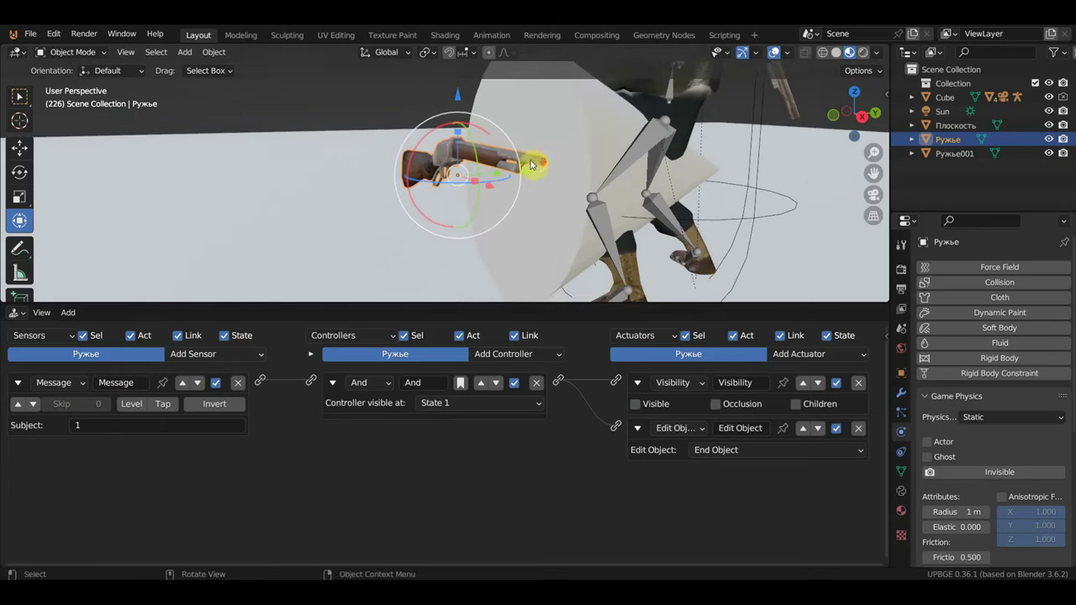
pyautogui.click(232, 358)
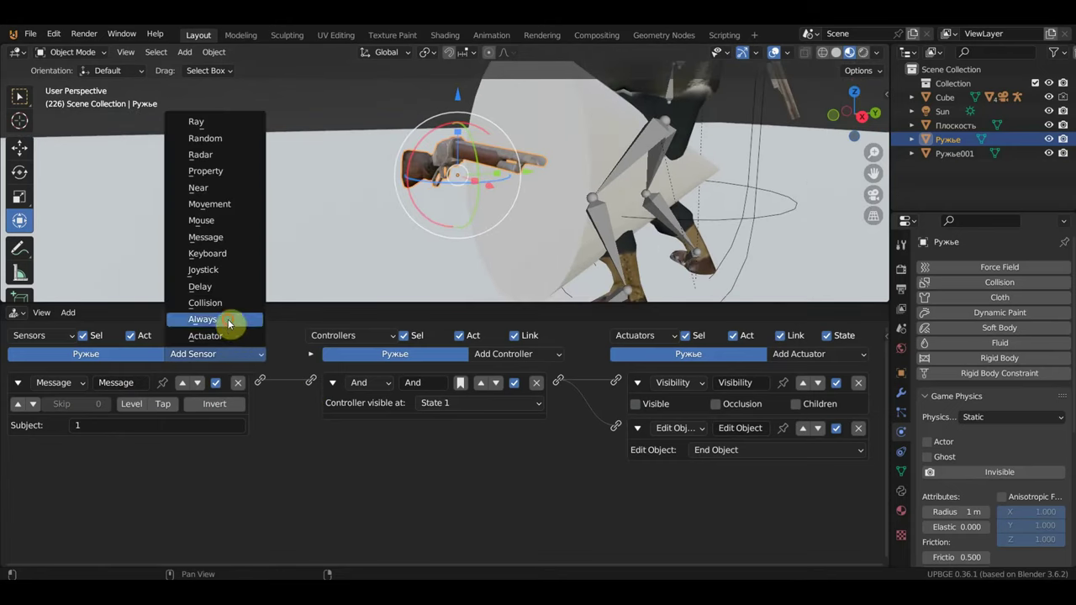
pyautogui.click(227, 318)
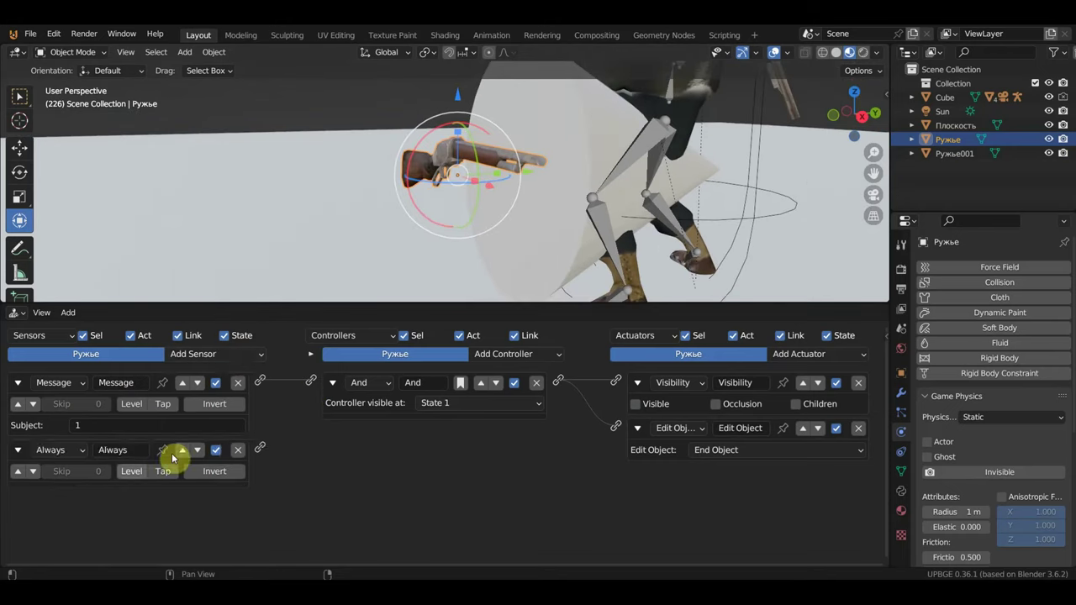
pyautogui.click(636, 430)
pyautogui.click(637, 382)
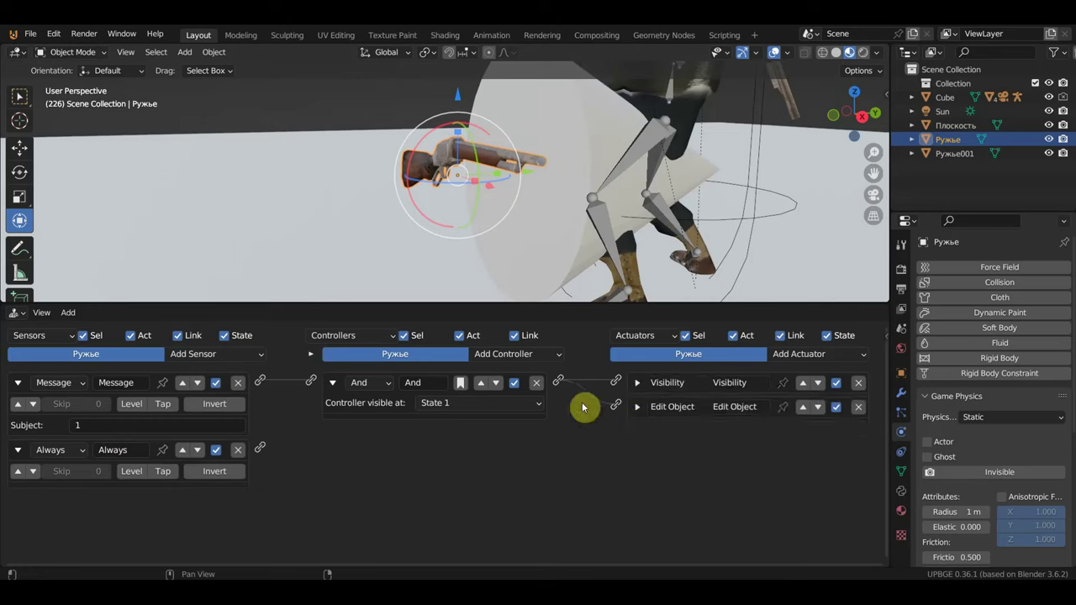
pyautogui.click(333, 383)
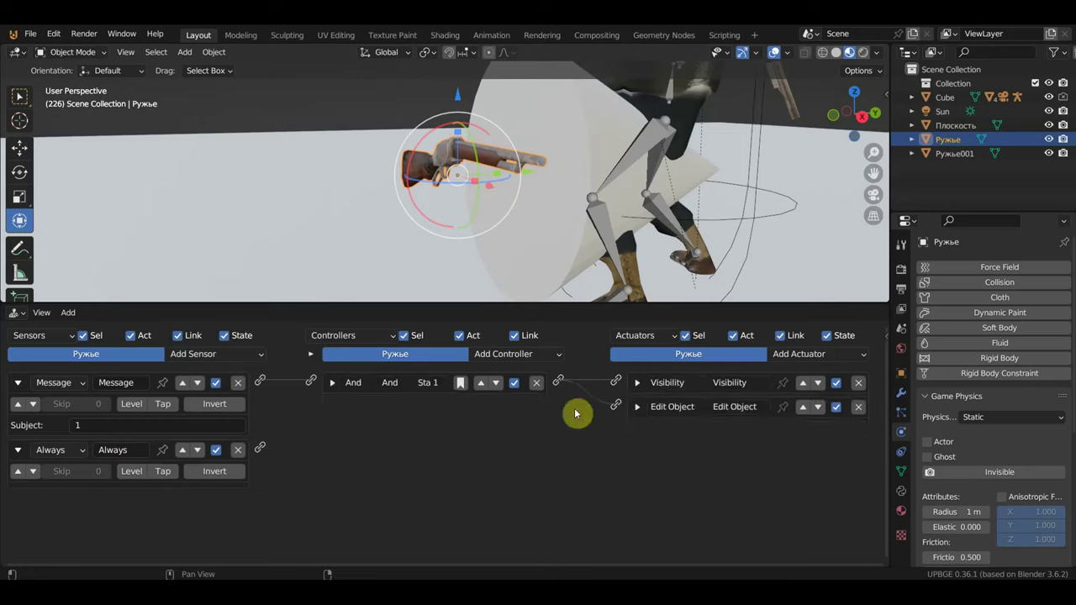
# Add a second Visibility actuator with Visible on, wired from the Always sensor
pyautogui.click(803, 354)
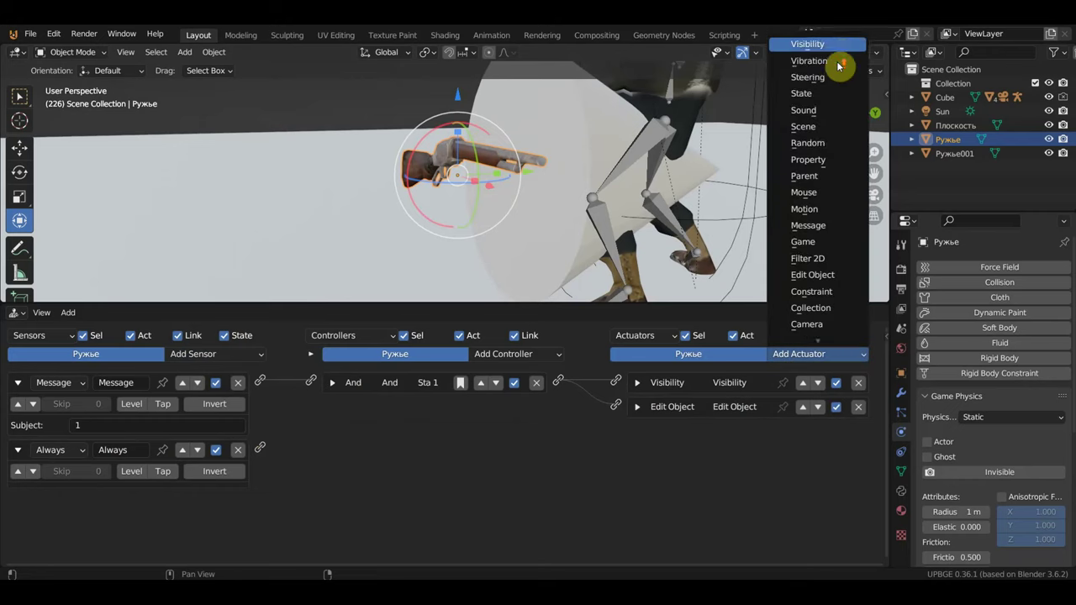
pyautogui.click(837, 47)
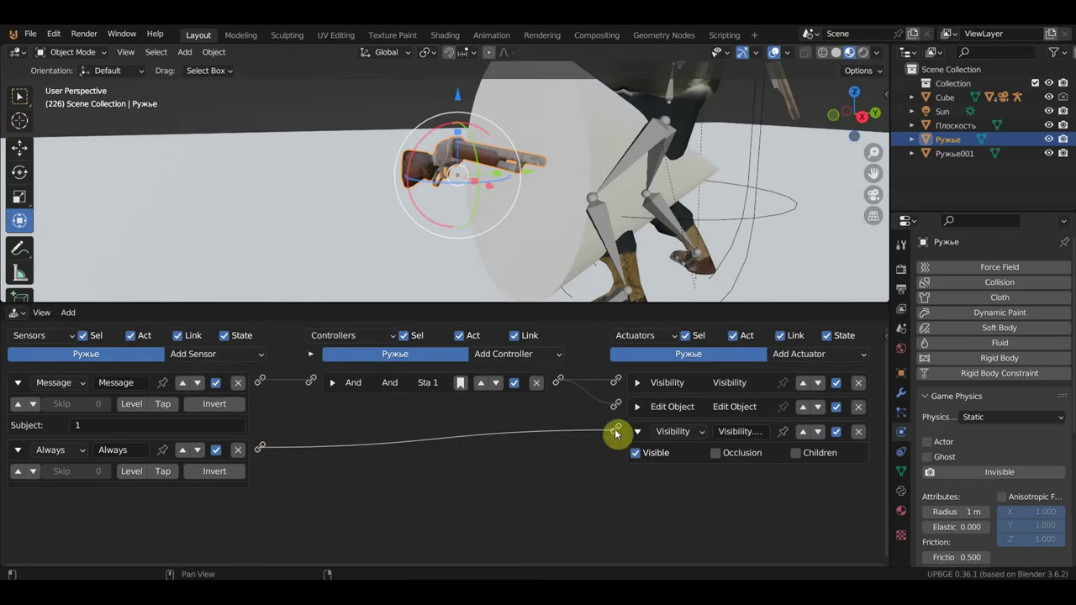
pyautogui.moveTo(262, 447); pyautogui.dragTo(616, 430)
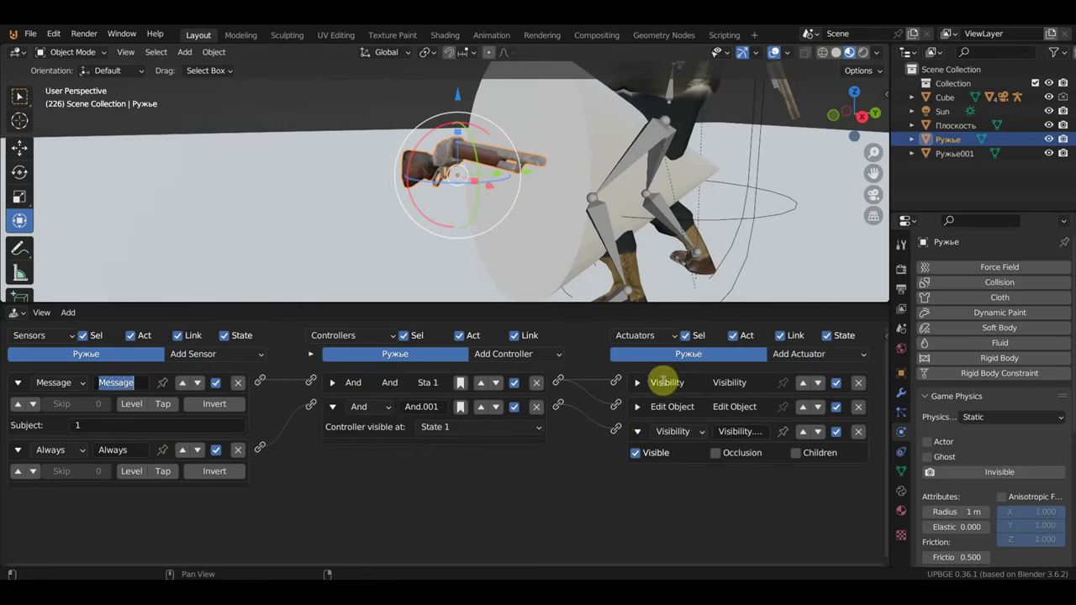
pyautogui.click(636, 383)
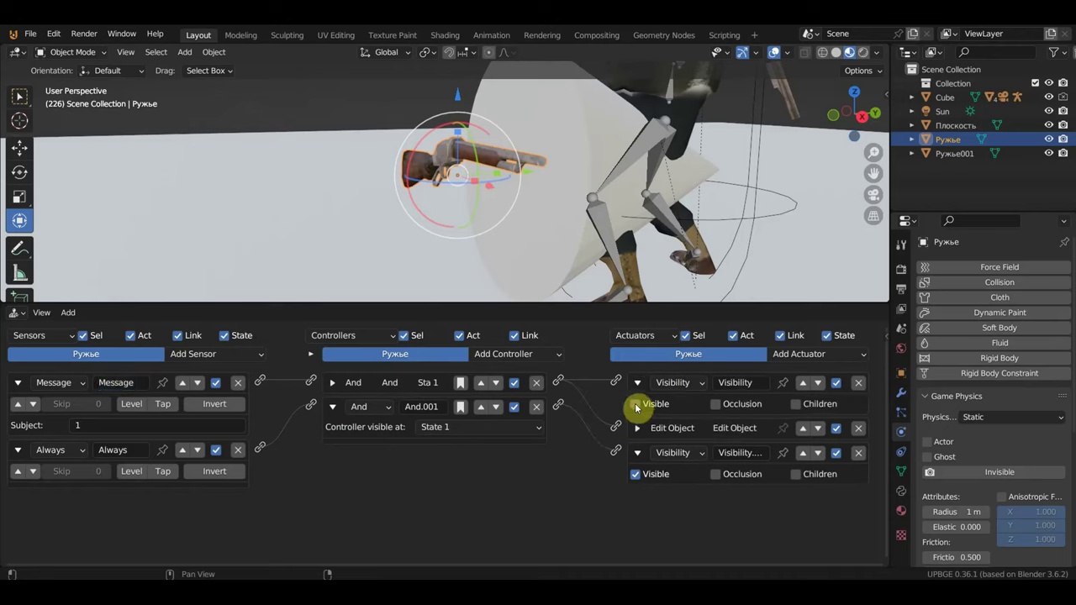
pyautogui.click(639, 383)
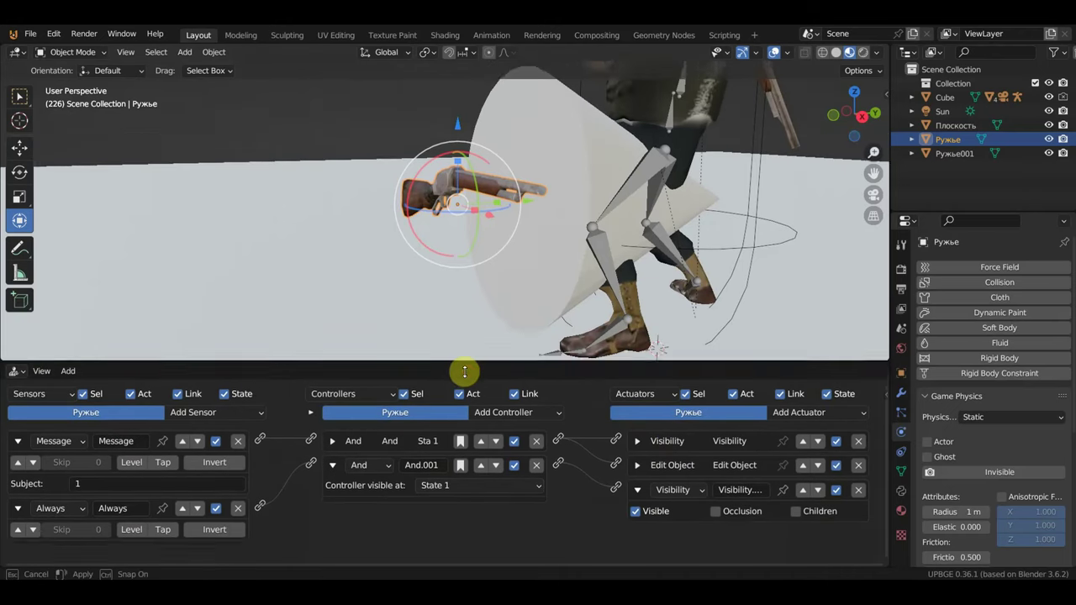
# Select the Cone, collapse its two Message actuators, and add an Always sensor
pyautogui.moveTo(467, 312); pyautogui.dragTo(467, 406)
pyautogui.click(529, 243)
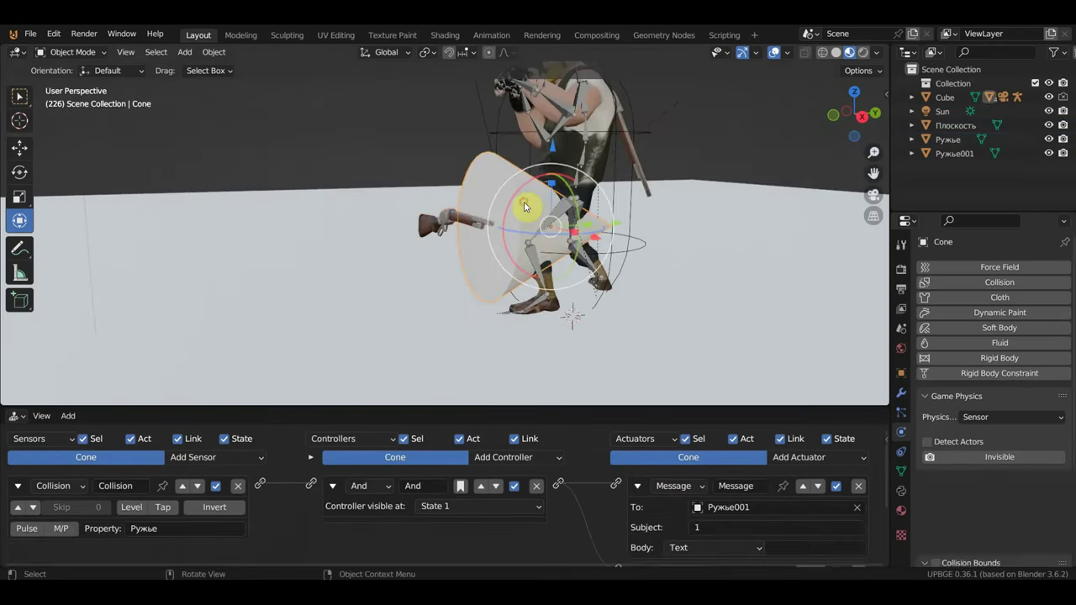
pyautogui.moveTo(481, 407); pyautogui.dragTo(521, 289)
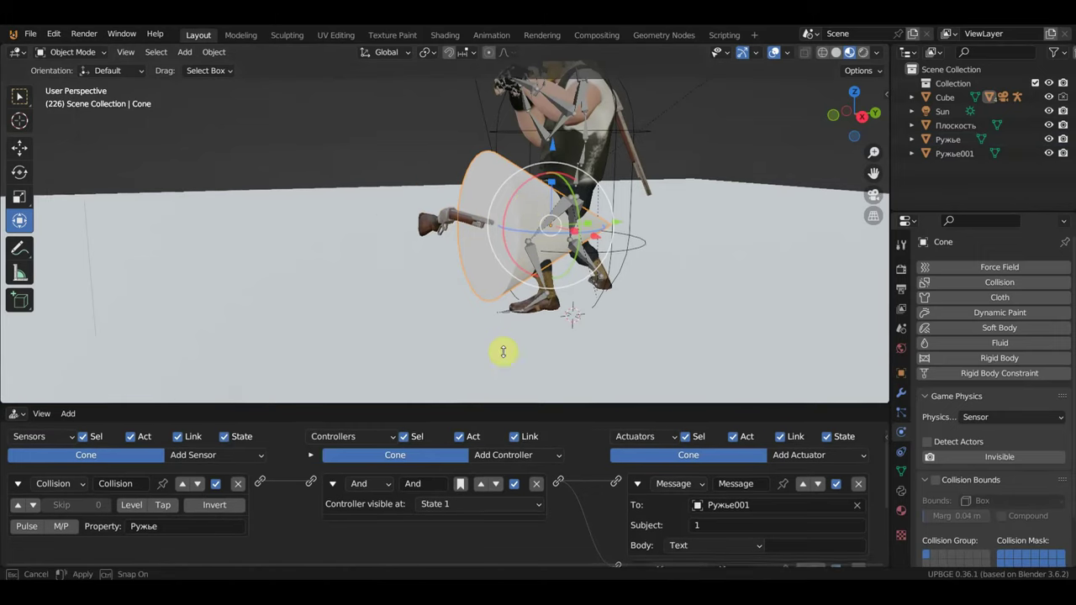
pyautogui.click(638, 370)
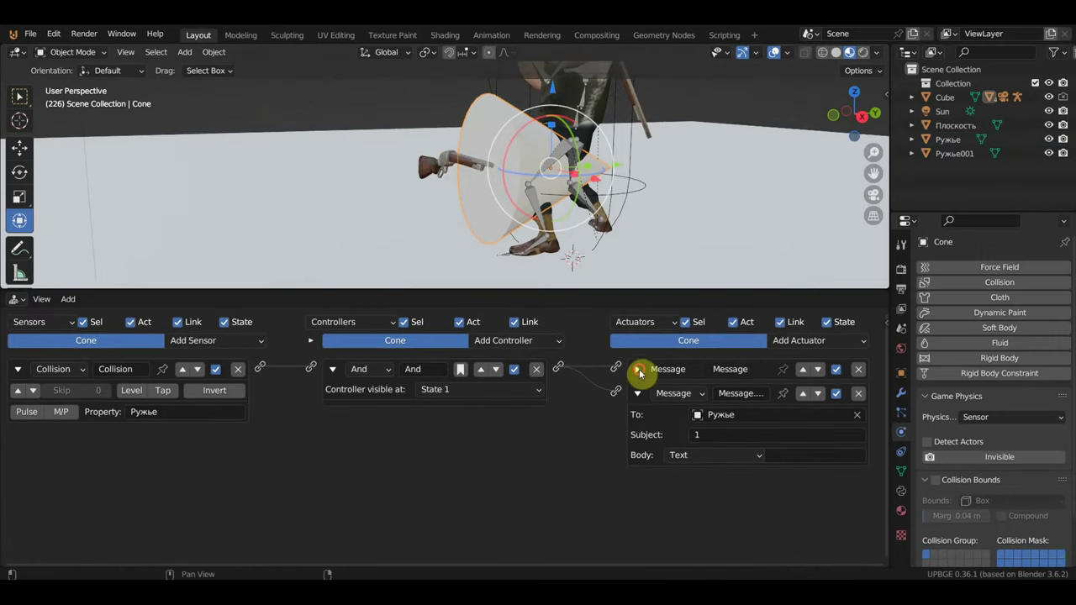
pyautogui.click(637, 393)
pyautogui.moveTo(623, 243)
pyautogui.mouseDown(button='middle')
pyautogui.moveTo(637, 185)
pyautogui.moveTo(605, 198)
pyautogui.mouseUp(button='middle')
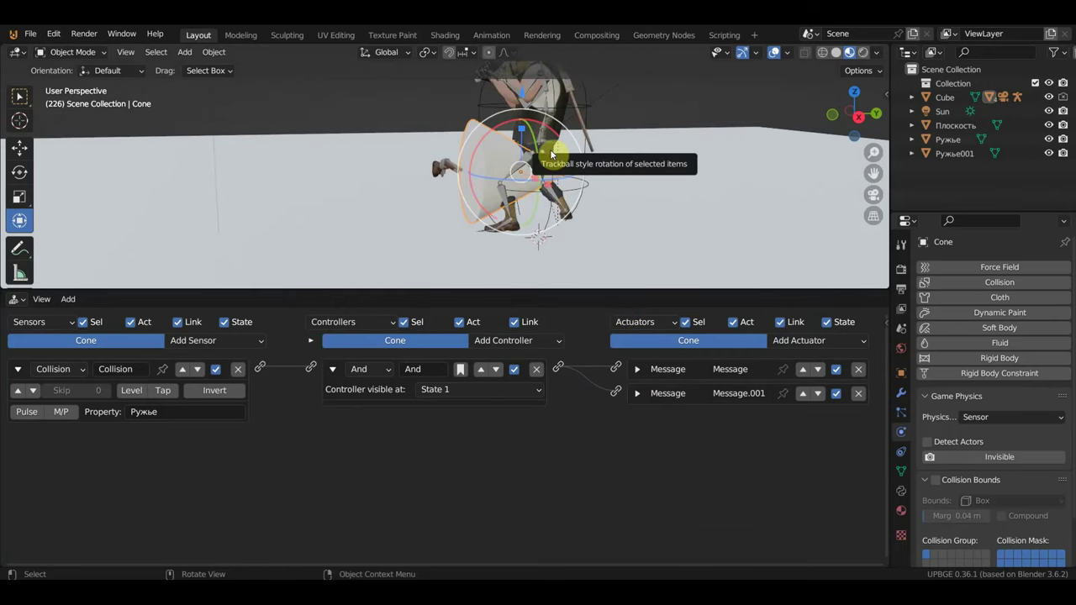
pyautogui.click(202, 341)
pyautogui.click(217, 312)
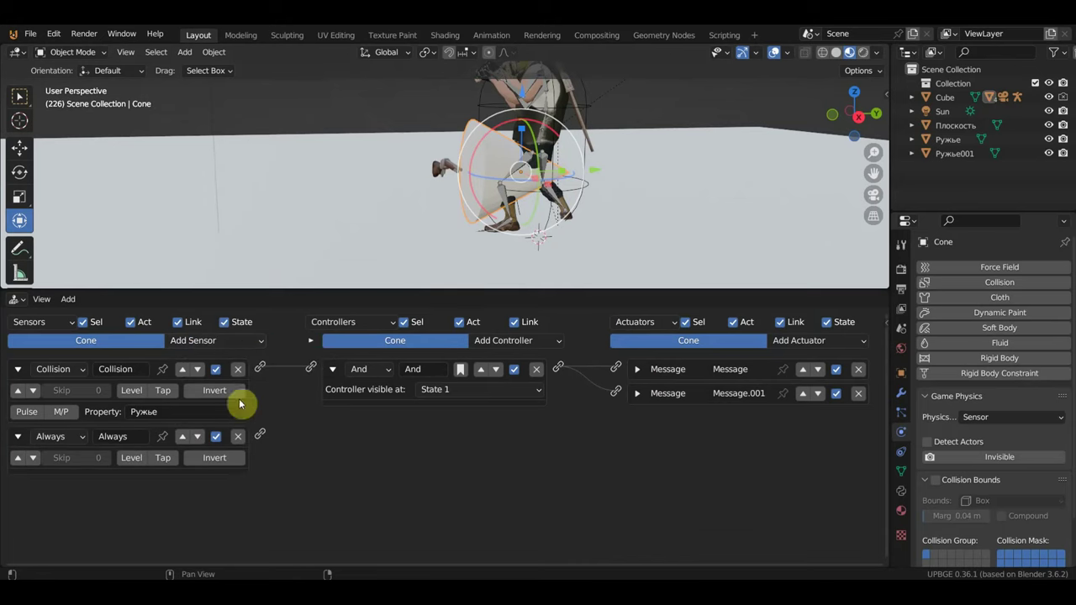
# Give the Cone a Visibility actuator with Visible unchecked, wired from the Always sensor
pyautogui.click(807, 340)
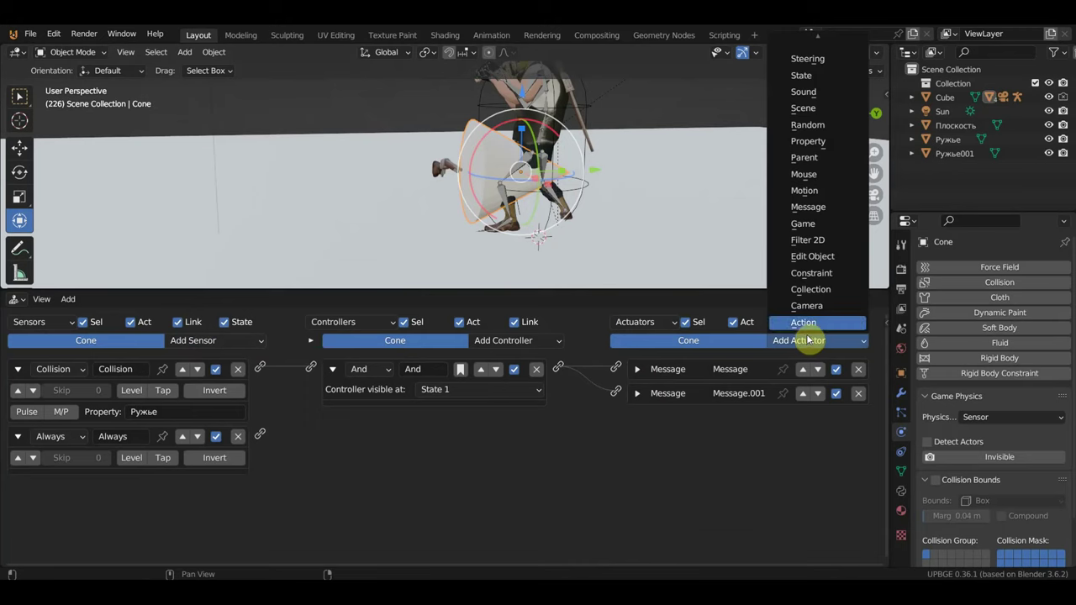
pyautogui.click(814, 193)
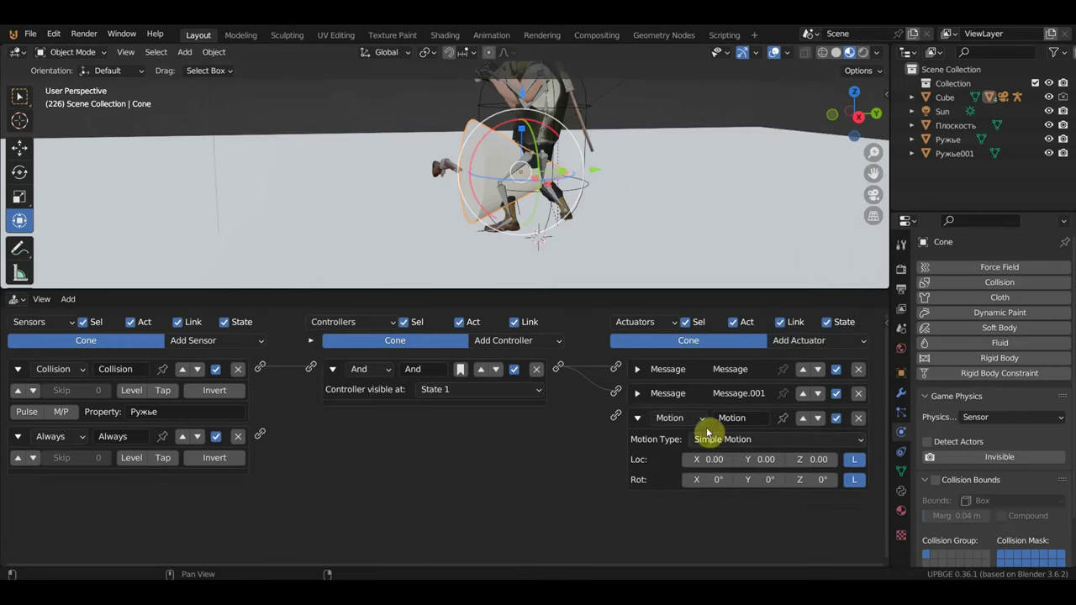
pyautogui.click(859, 420)
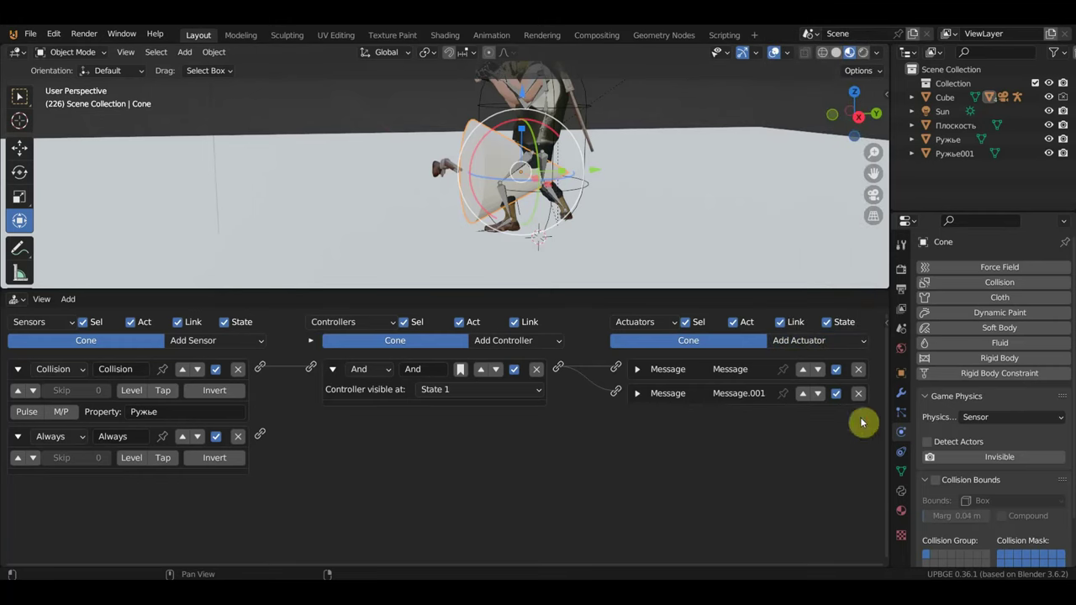
pyautogui.click(821, 341)
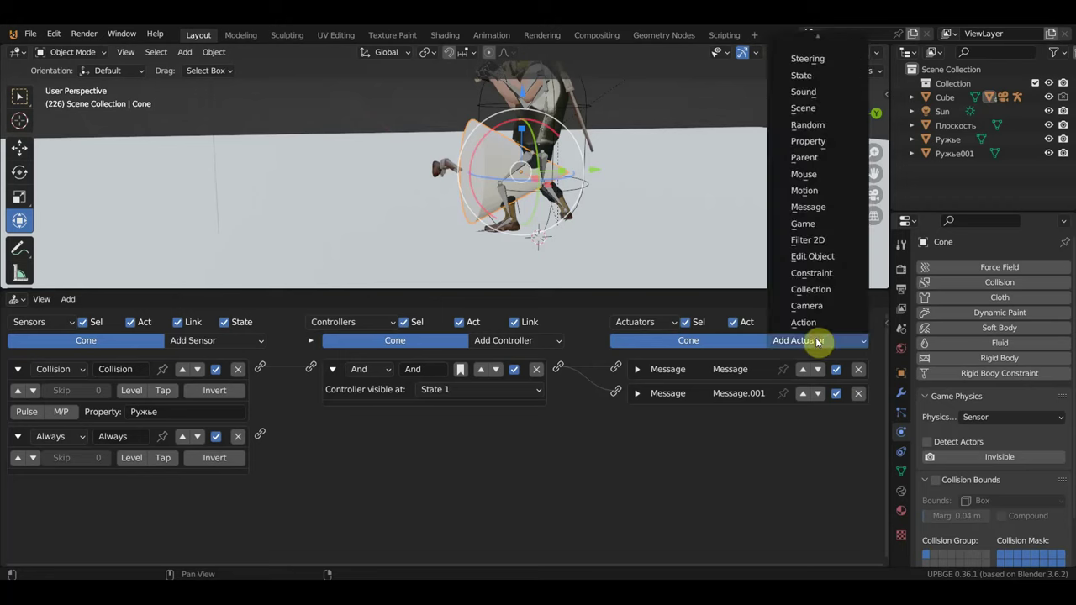
pyautogui.scroll(2, 813, 75)
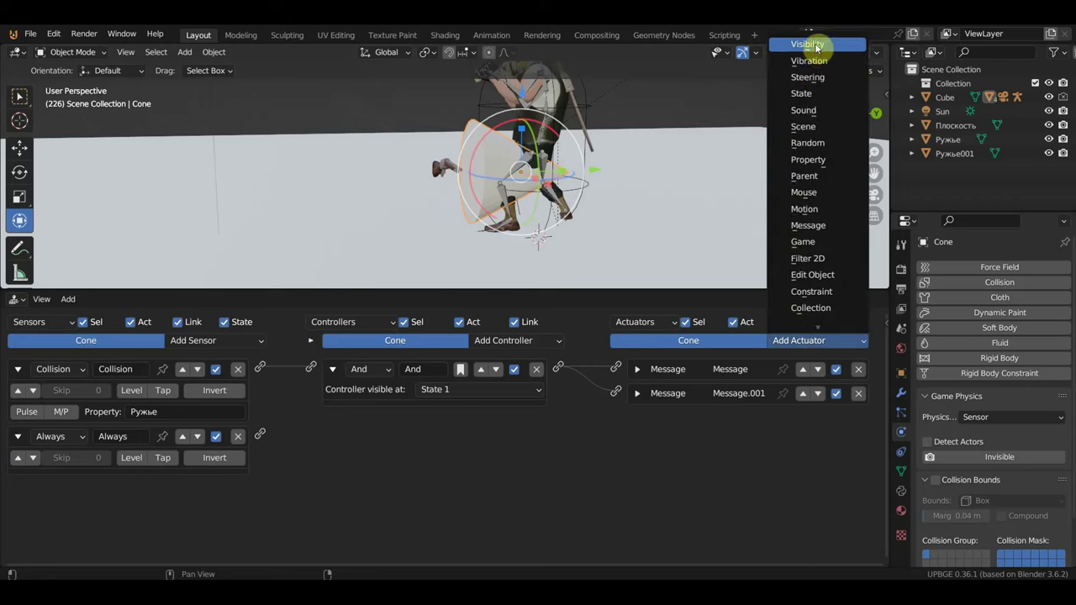
pyautogui.click(813, 42)
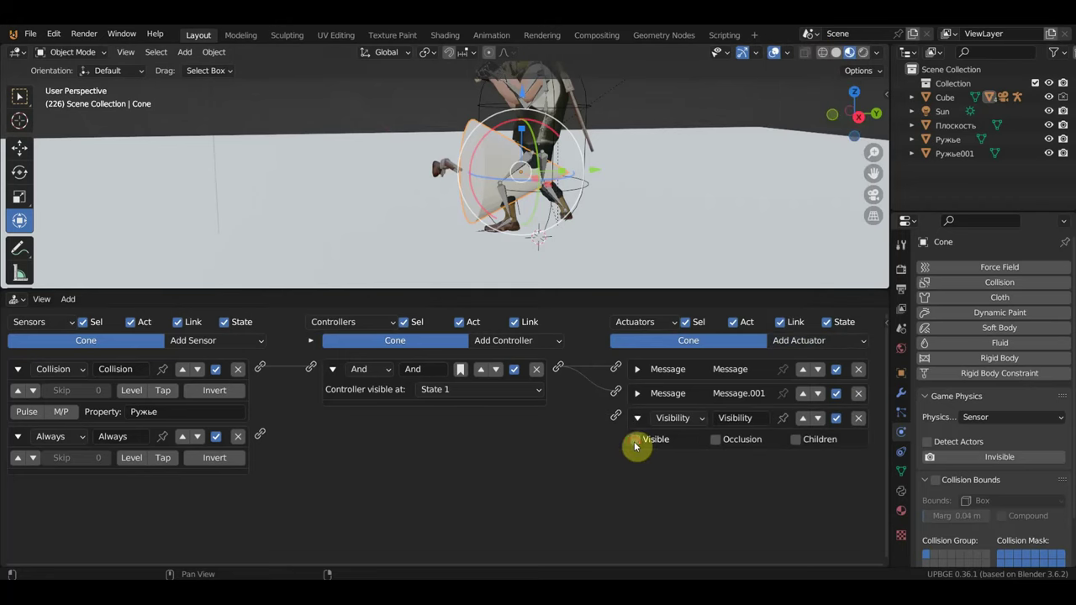
pyautogui.moveTo(259, 433); pyautogui.dragTo(610, 420)
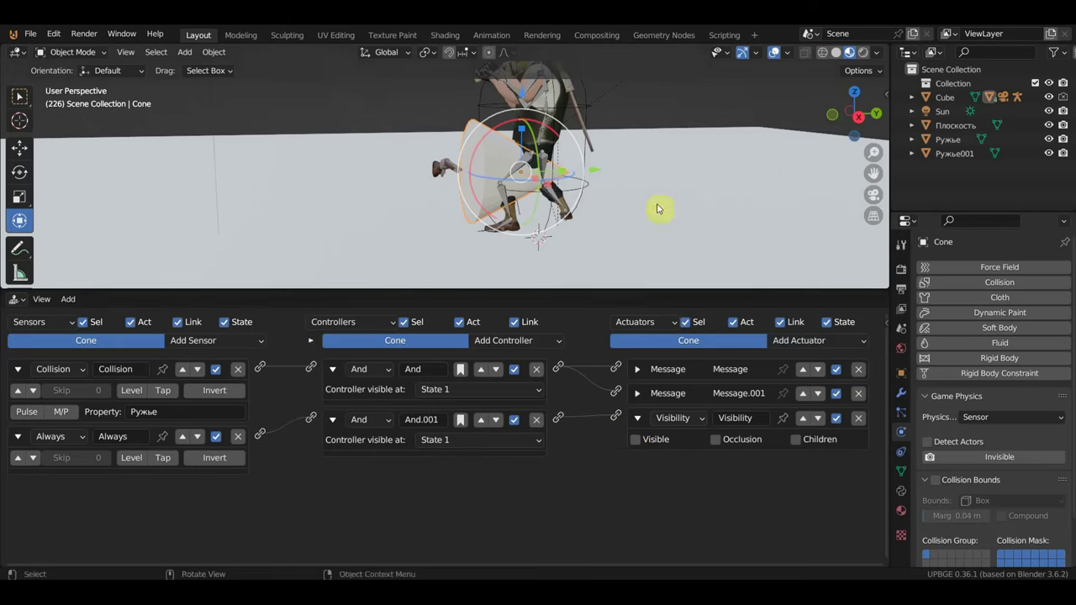
# Enlarge the 3D viewport and start the game with P
pyautogui.moveTo(590, 289); pyautogui.dragTo(596, 406)
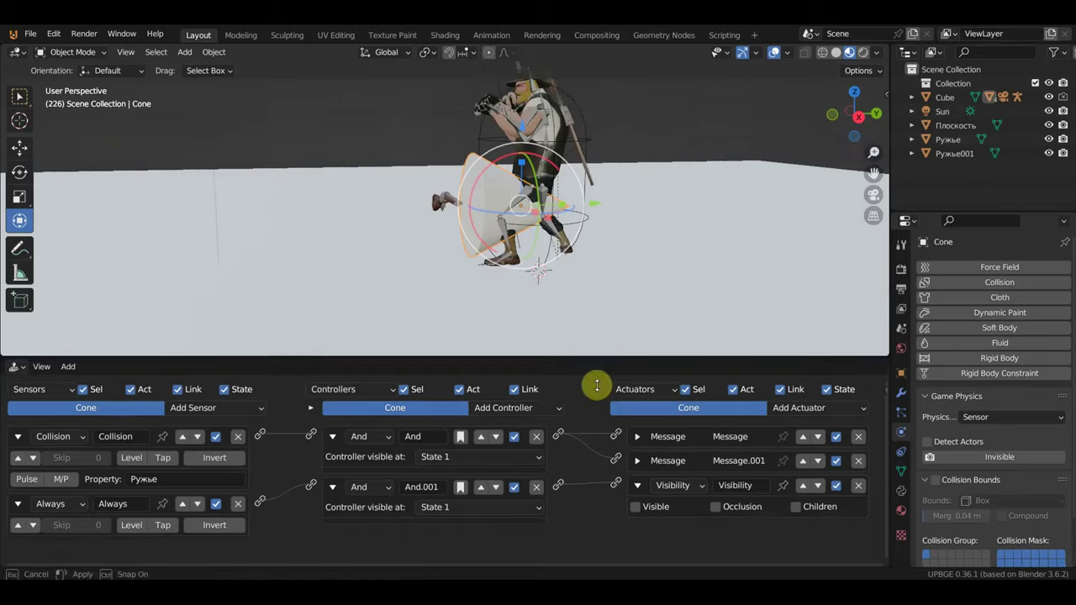
pyautogui.moveTo(672, 234); pyautogui.dragTo(598, 219, button='middle')
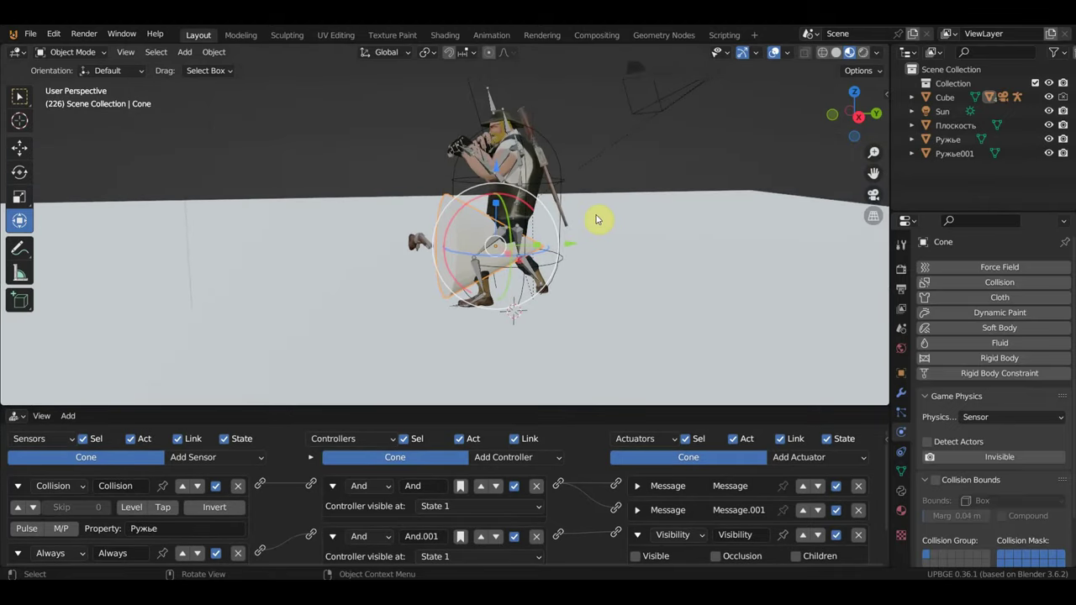
pyautogui.press('p')
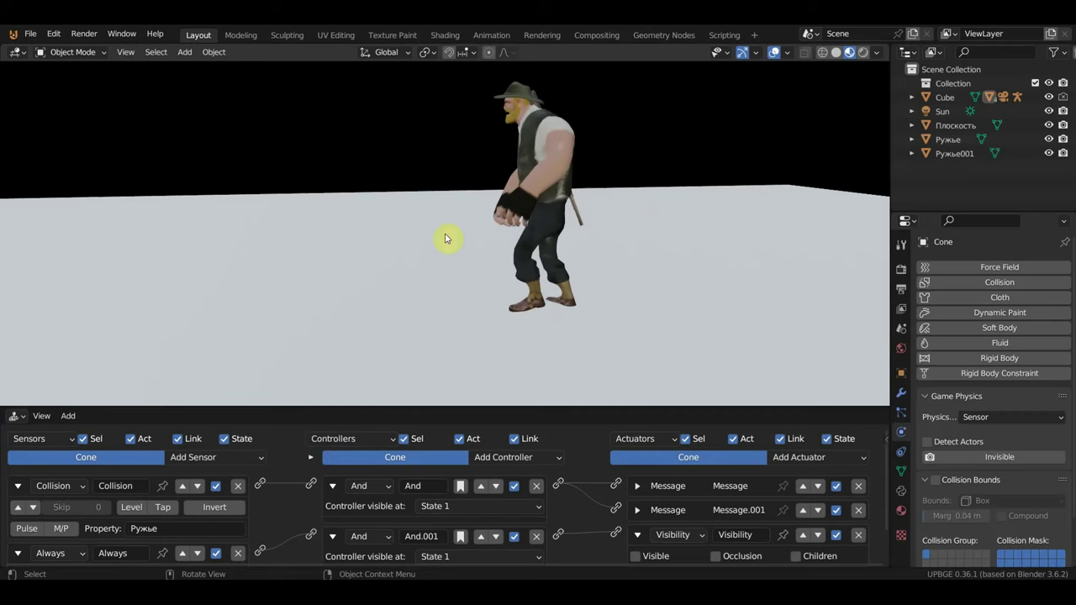
# Stop the game, review the logic of Ружье001, the Cone and Ружье, and enlarge the logic editor
pyautogui.press('Escape')
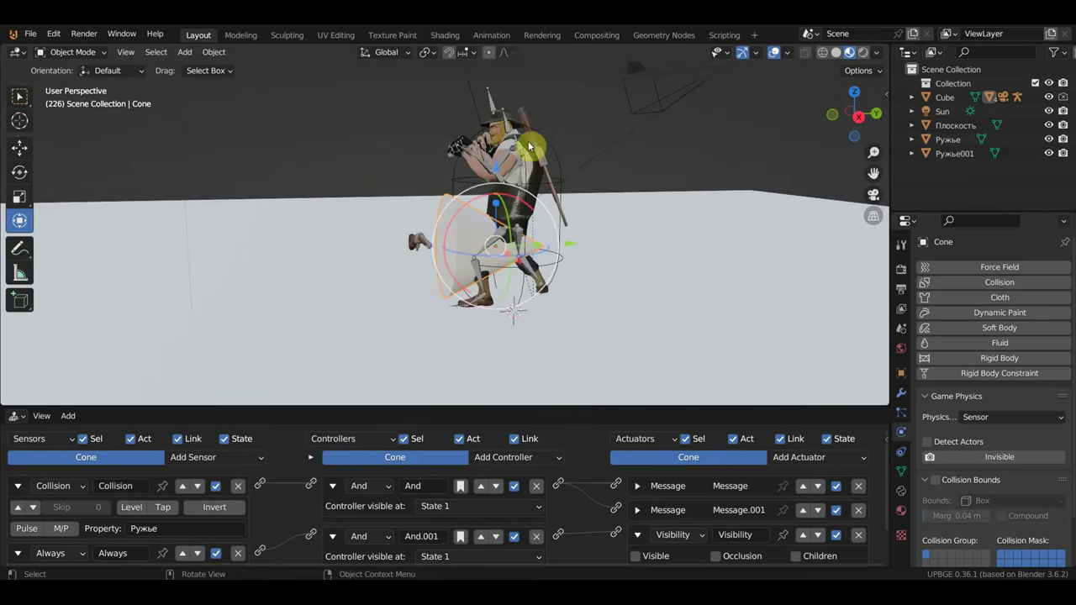
pyautogui.click(544, 167)
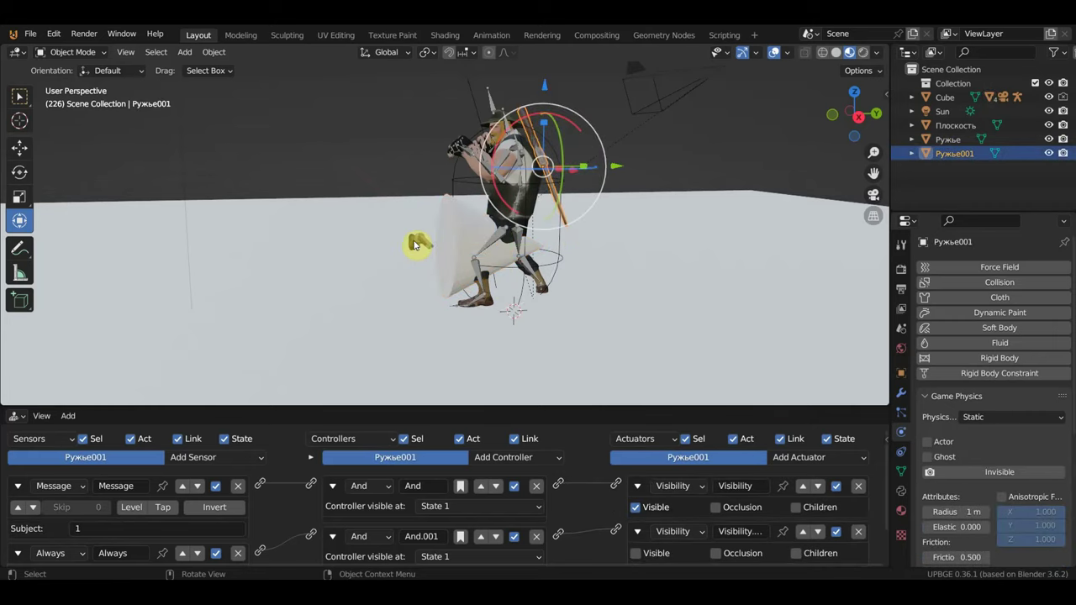
pyautogui.click(414, 243)
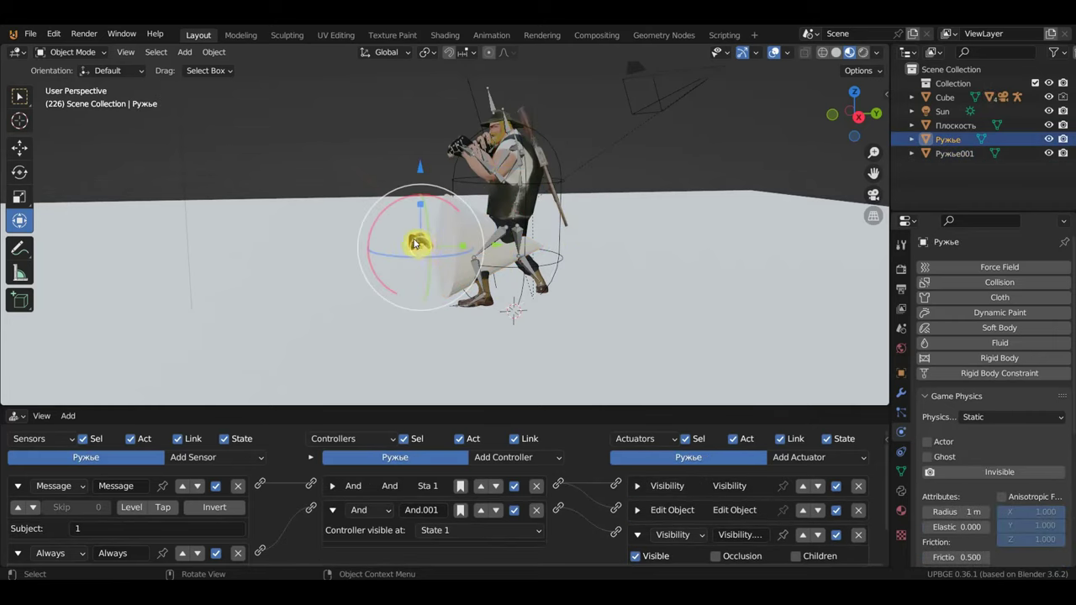
pyautogui.click(527, 122)
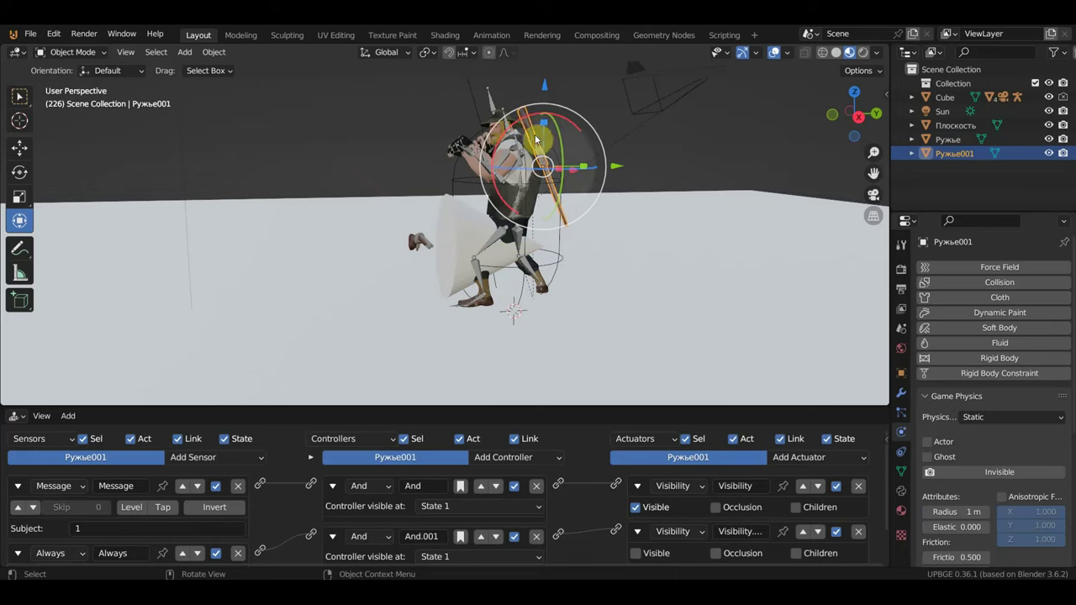
pyautogui.scroll(3, 542, 171)
pyautogui.scroll(-2, 555, 175)
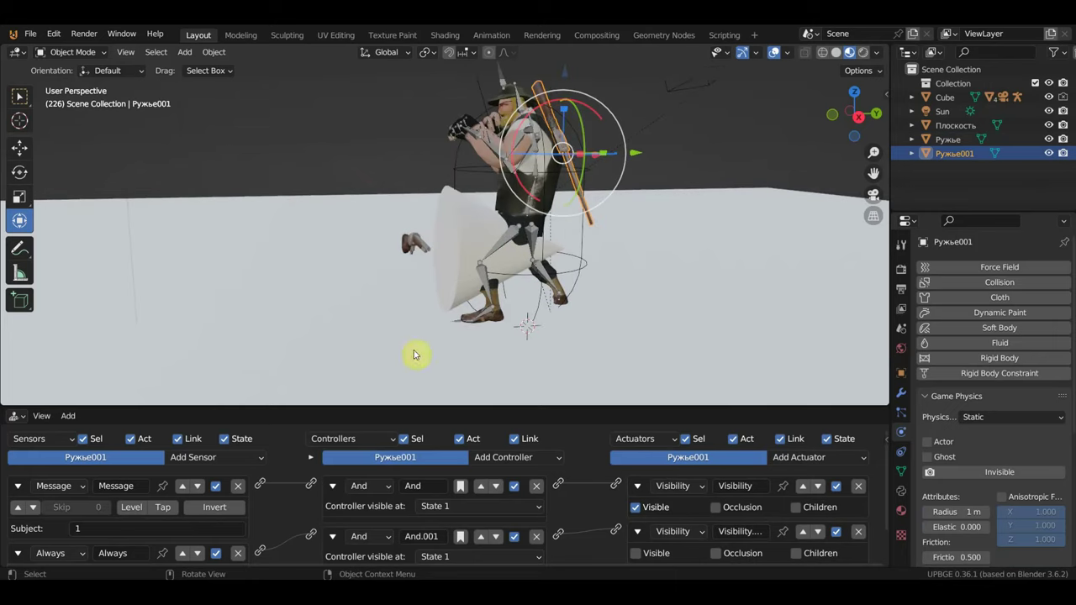
pyautogui.moveTo(413, 294); pyautogui.dragTo(488, 281, button='middle')
pyautogui.click(471, 228)
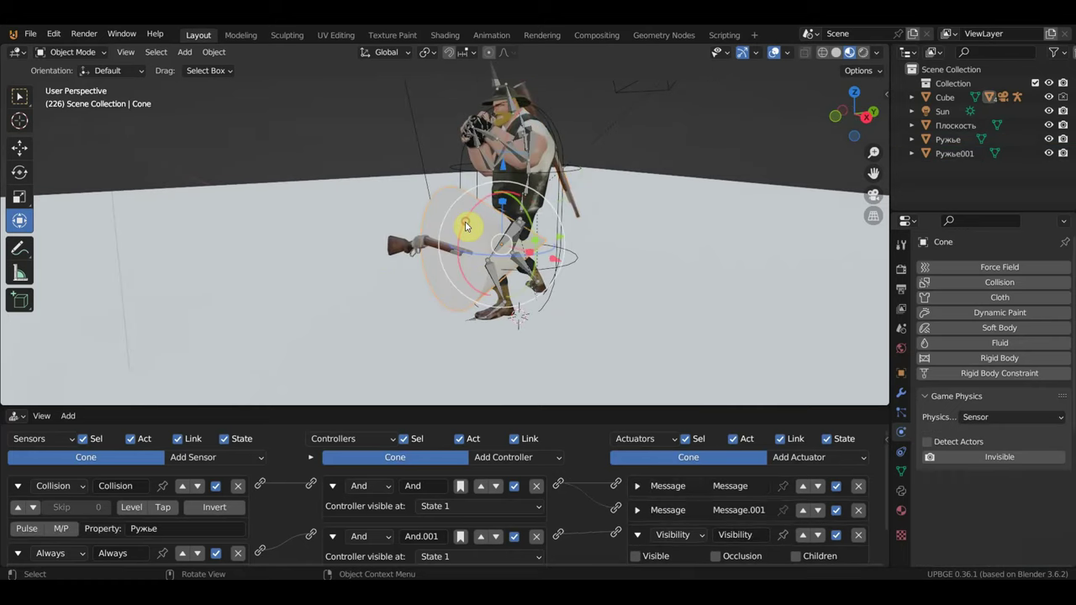
pyautogui.click(413, 254)
pyautogui.moveTo(479, 407)
pyautogui.mouseDown()
pyautogui.moveTo(511, 282)
pyautogui.moveTo(505, 250)
pyautogui.mouseUp()
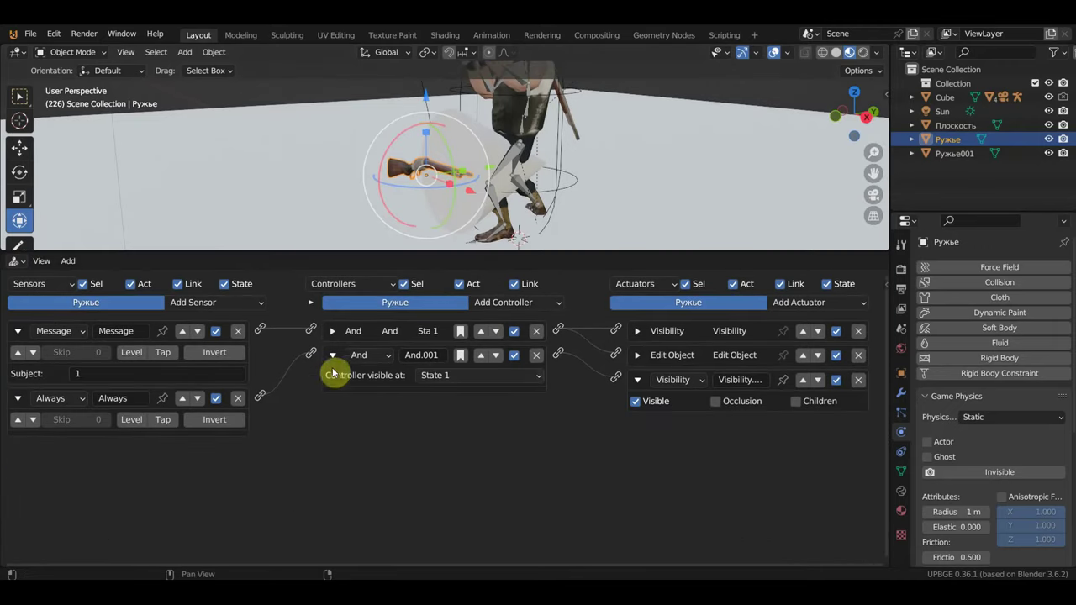
# Add a Keyboard sensor set to key E on Ружье, linked to the first And controller
pyautogui.click(223, 305)
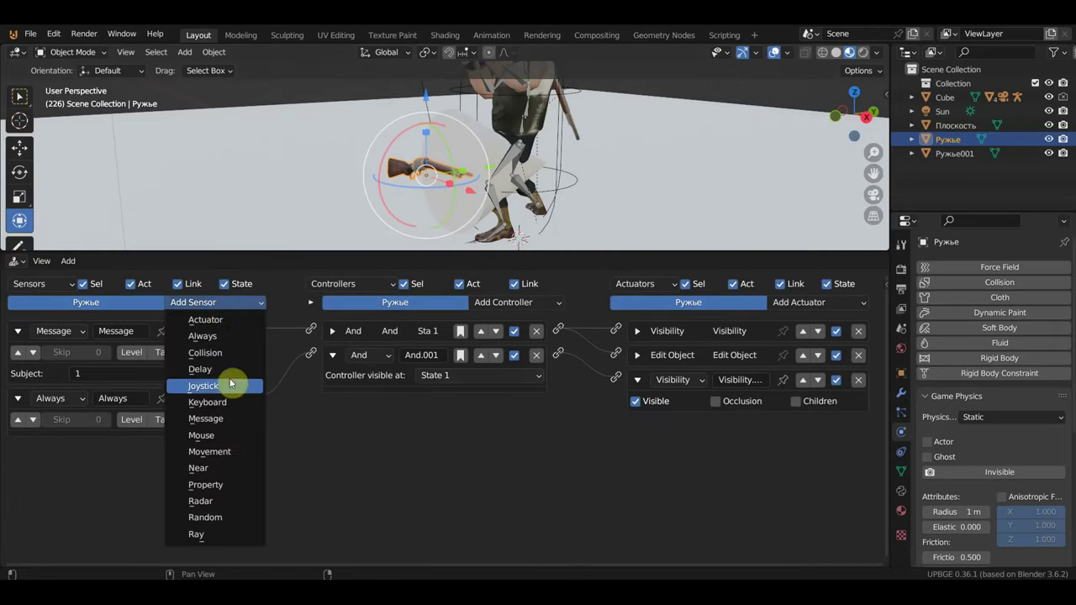
pyautogui.click(227, 404)
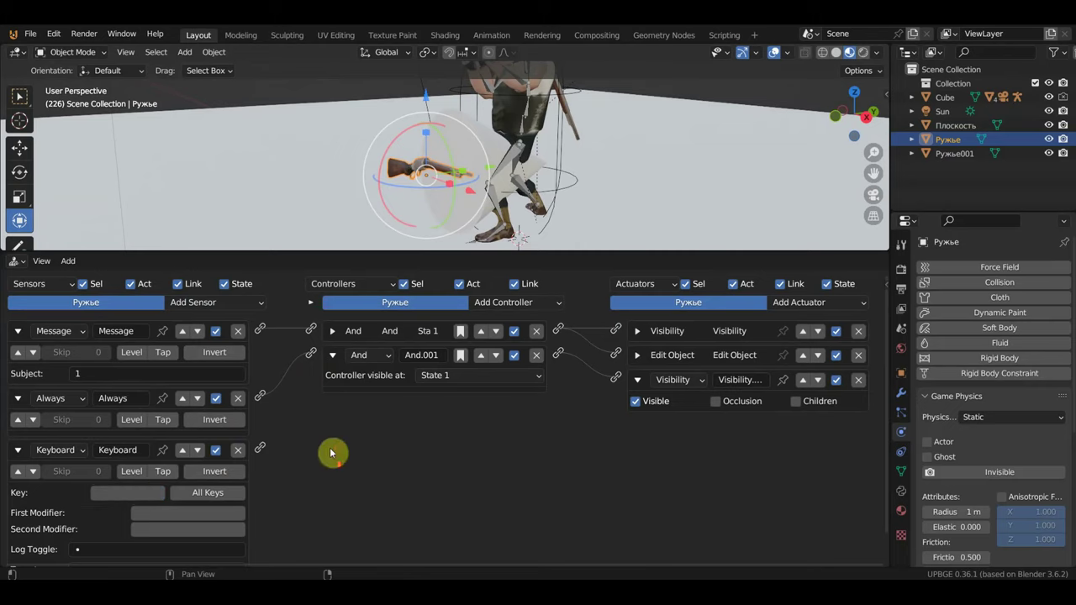
pyautogui.moveTo(294, 250); pyautogui.dragTo(304, 175)
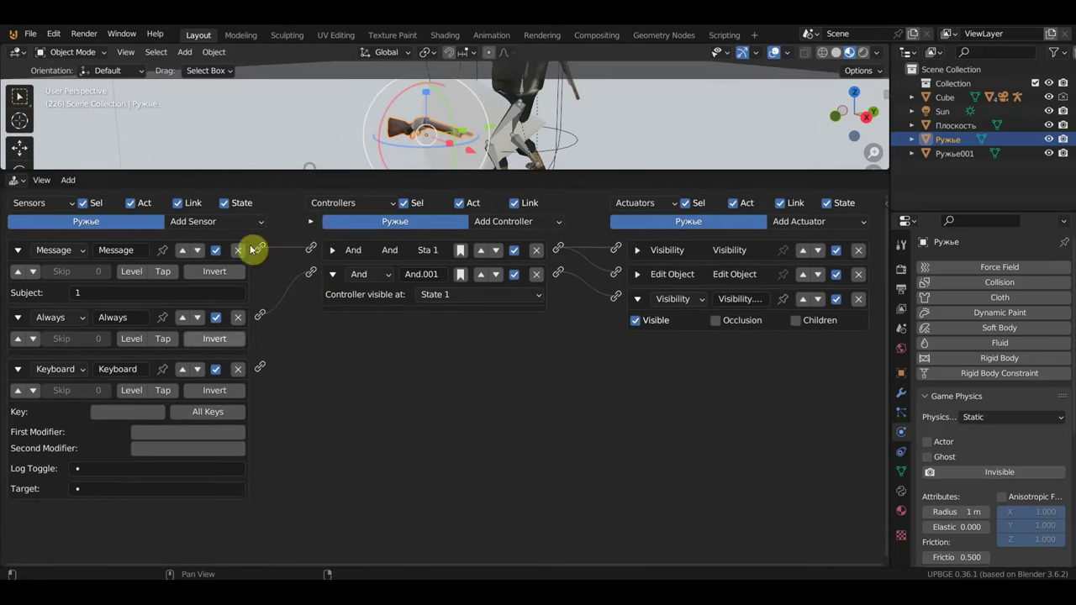
pyautogui.scroll(1, 140, 414)
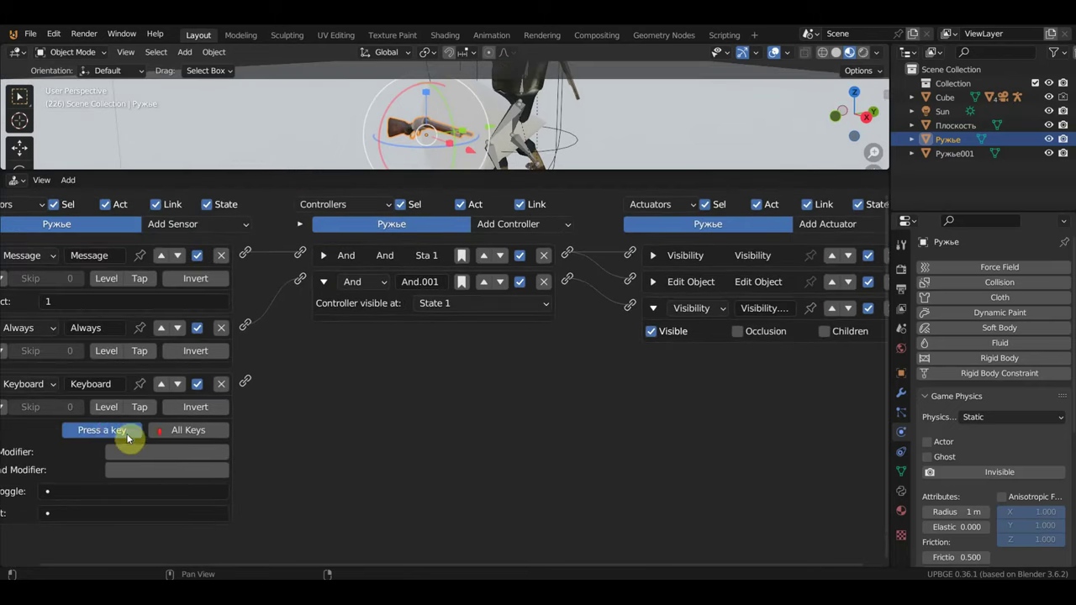
pyautogui.scroll(-1, 291, 432)
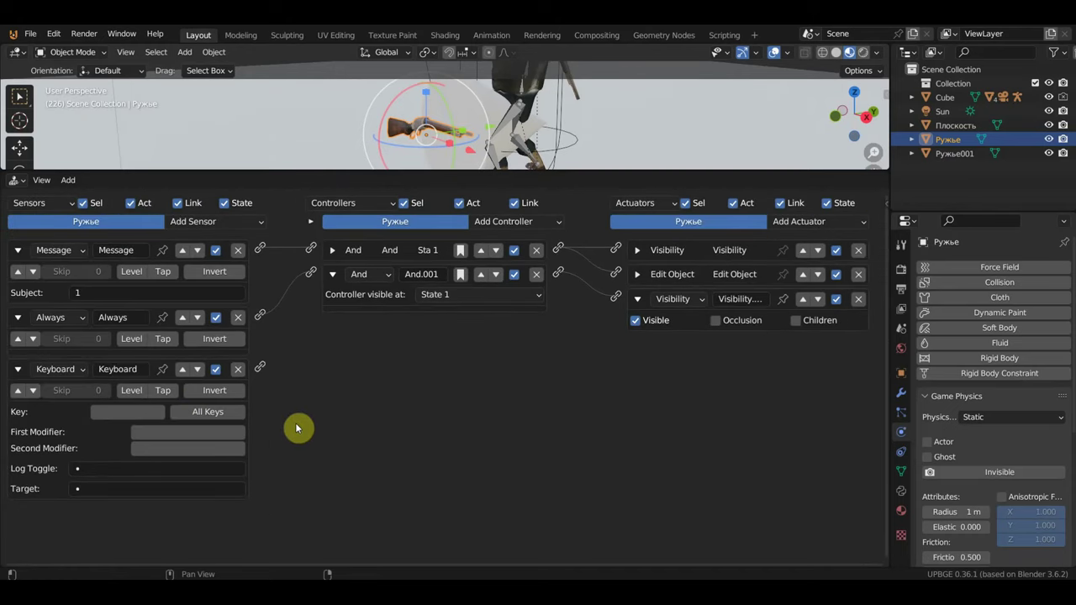
pyautogui.click(137, 411)
pyautogui.write('E')
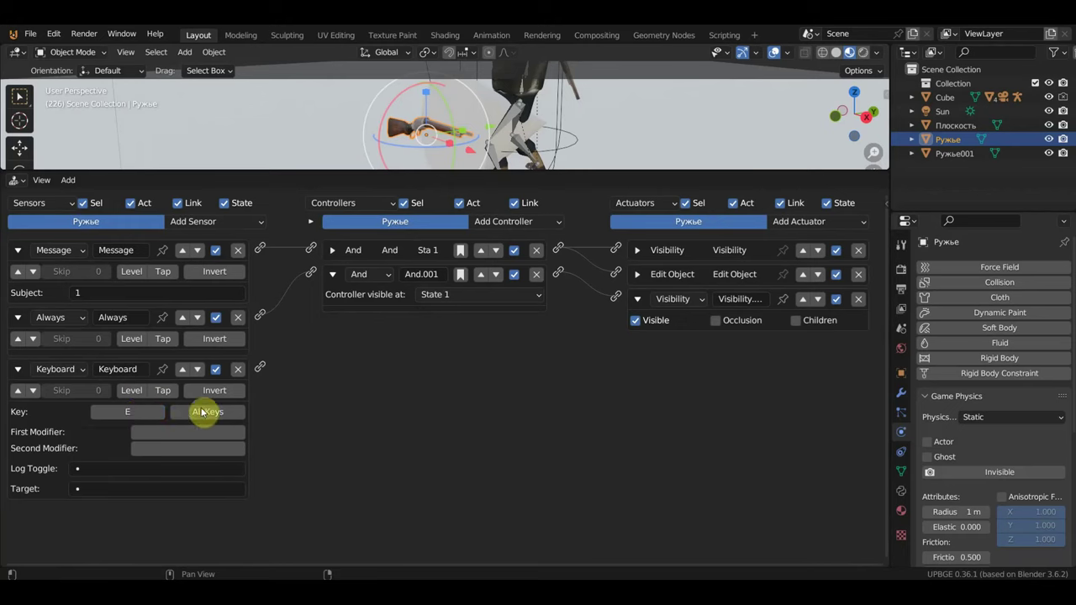
pyautogui.moveTo(260, 366); pyautogui.dragTo(311, 249)
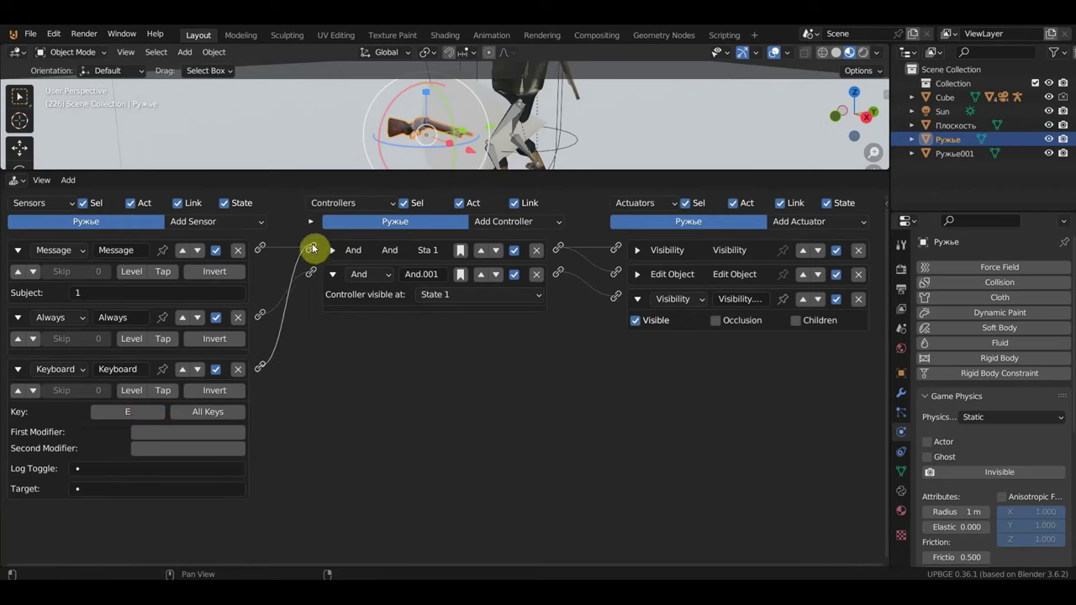
# Expand the Visibility and Edit Object actuators' settings and enlarge the 3D viewport
pyautogui.click(638, 250)
pyautogui.click(637, 296)
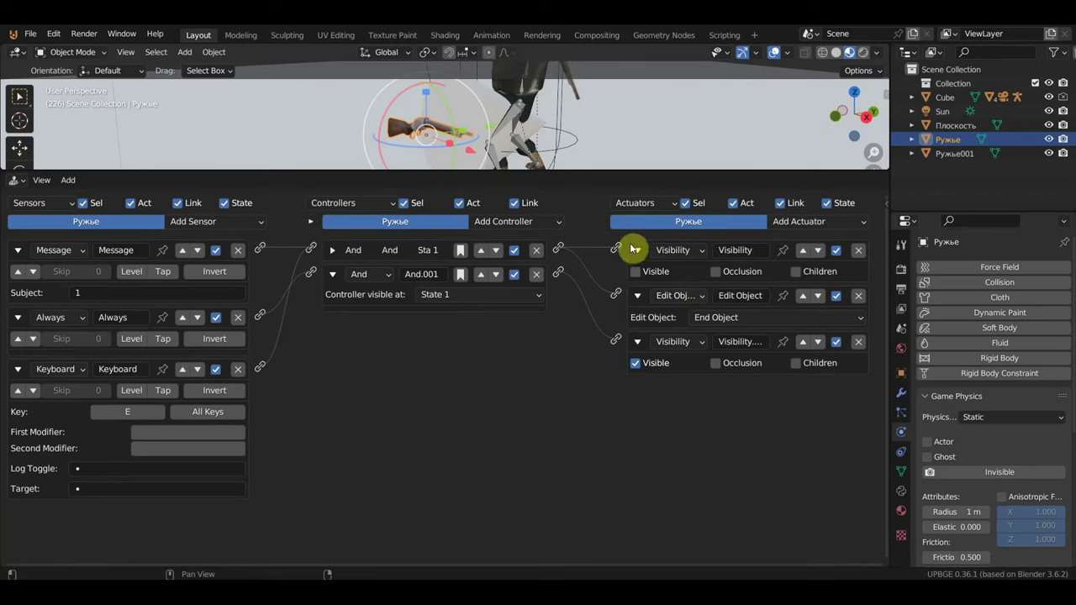
pyautogui.moveTo(578, 170); pyautogui.dragTo(552, 454)
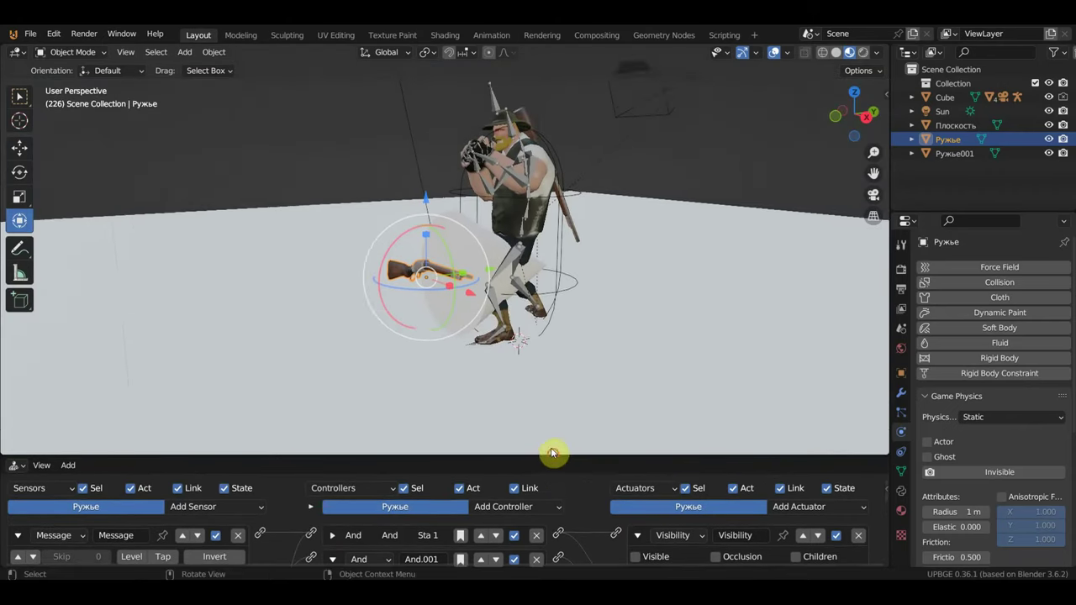
# Play-test the rifle pickup, walking the character with A and D, then stop the game
pyautogui.moveTo(632, 306); pyautogui.dragTo(628, 290, button='middle')
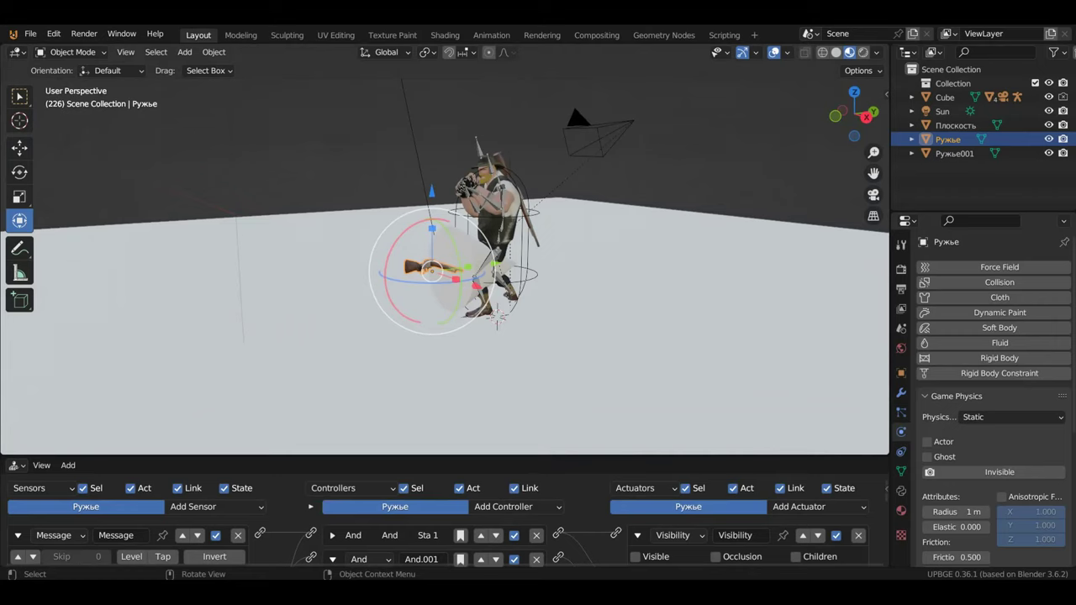
pyautogui.press('p')
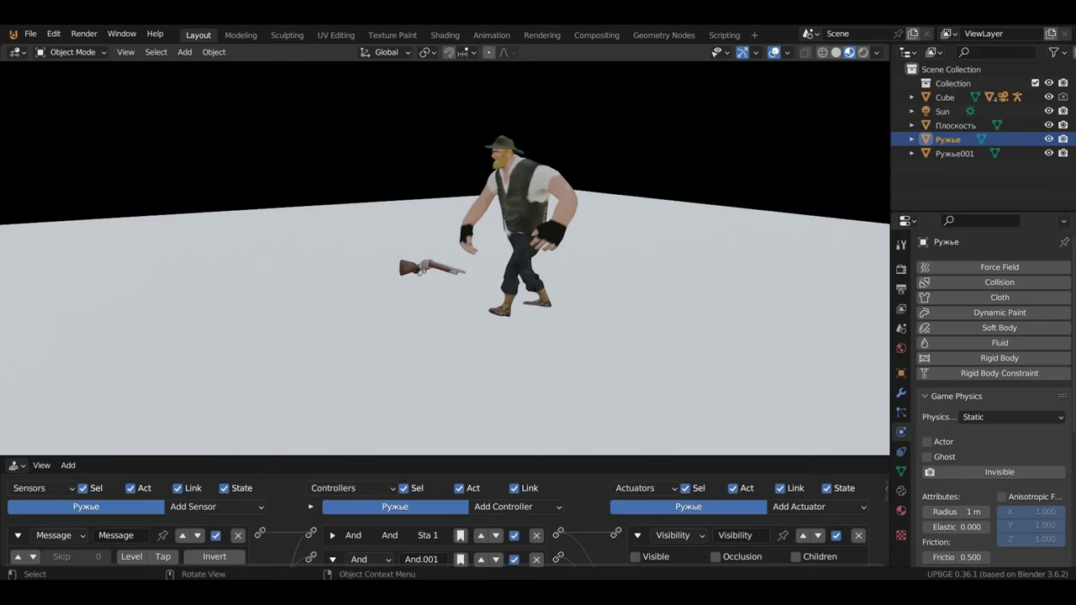
pyautogui.press('a')
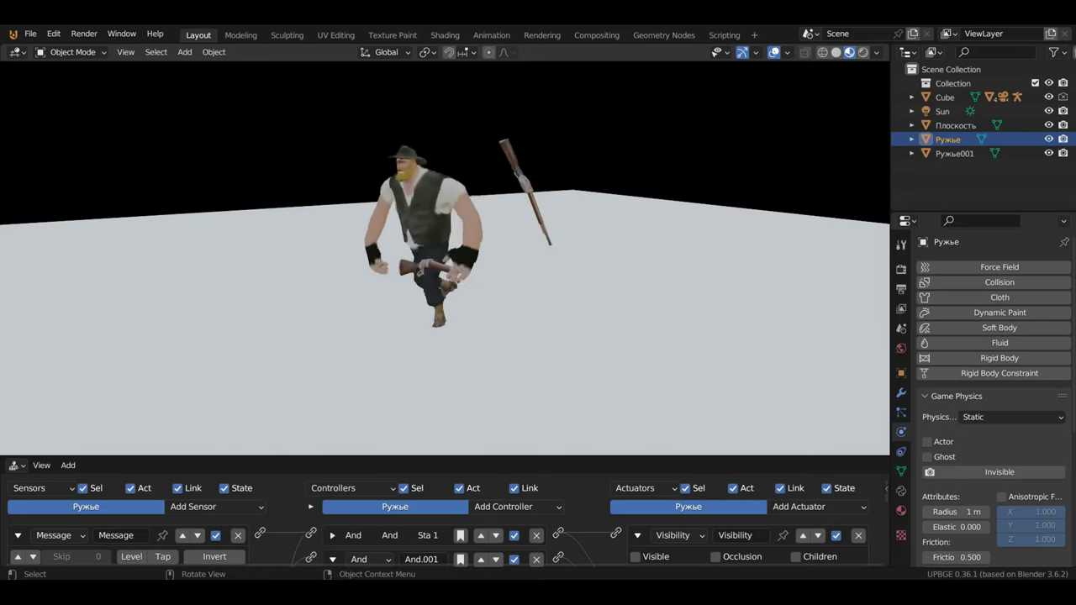
pyautogui.press('d')
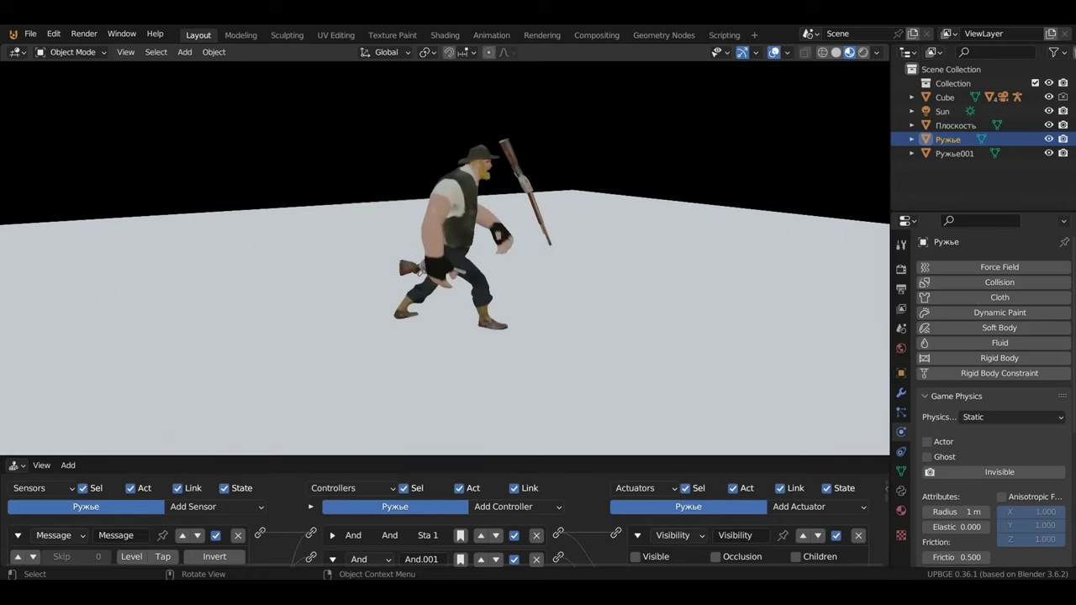
pyautogui.press('a')
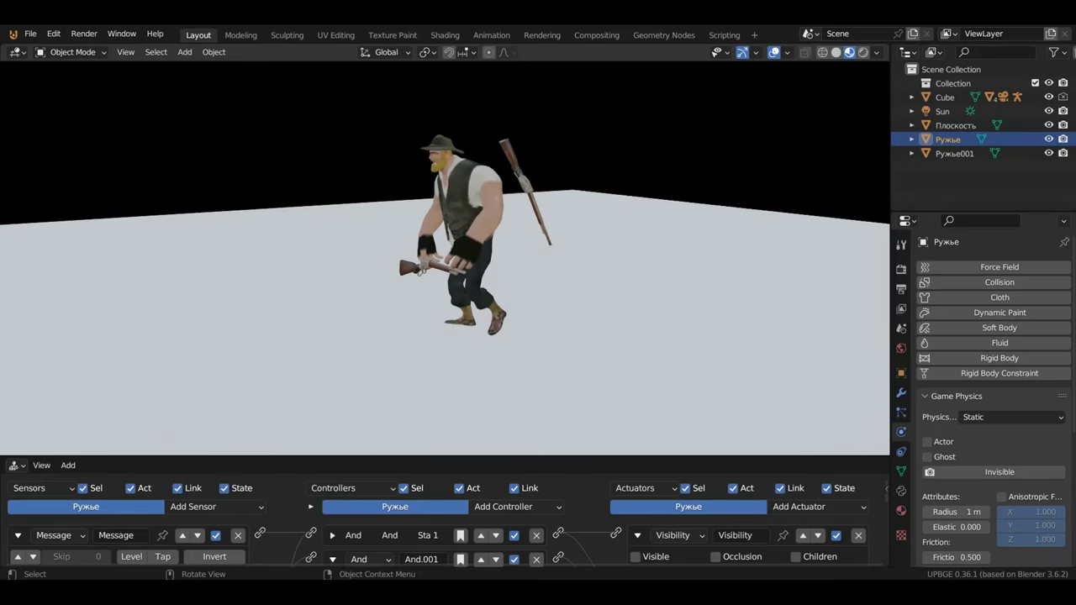
pyautogui.press('Escape')
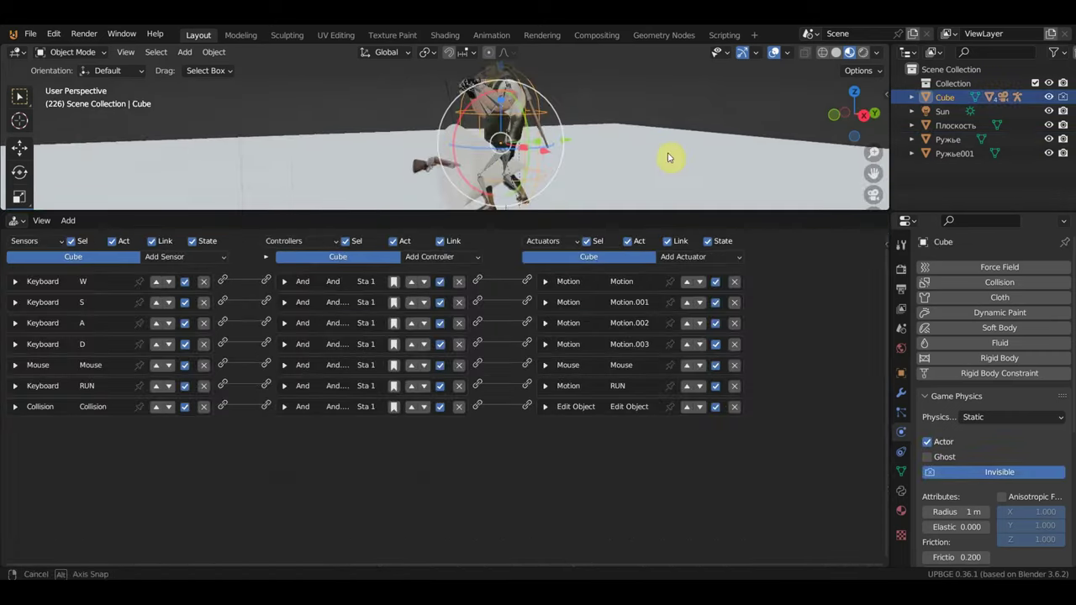
# Briefly rerun the game, then shrink the logic editor to enlarge the 3D view
pyautogui.press('p')
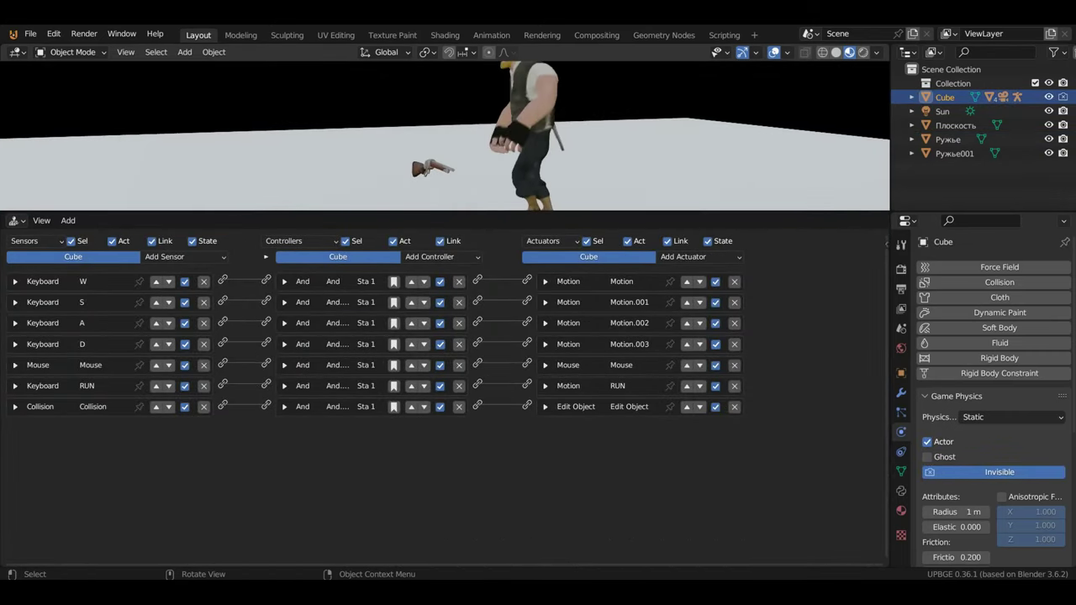
pyautogui.press('Escape')
pyautogui.moveTo(451, 137); pyautogui.dragTo(448, 147)
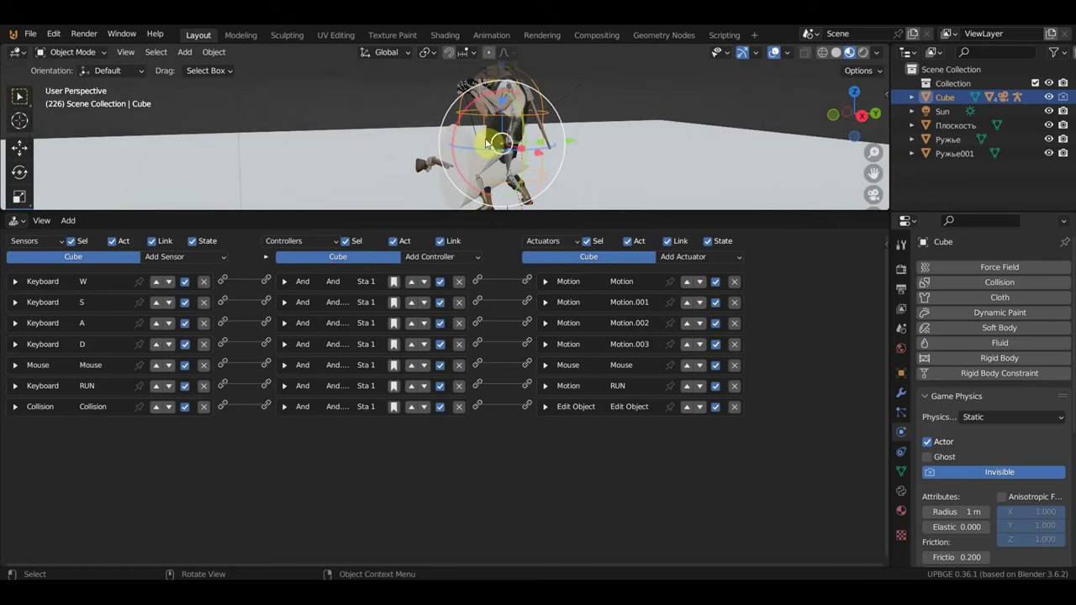
pyautogui.moveTo(448, 146); pyautogui.dragTo(412, 183, button='middle')
pyautogui.moveTo(455, 211); pyautogui.dragTo(456, 423)
pyautogui.scroll(3, 422, 260)
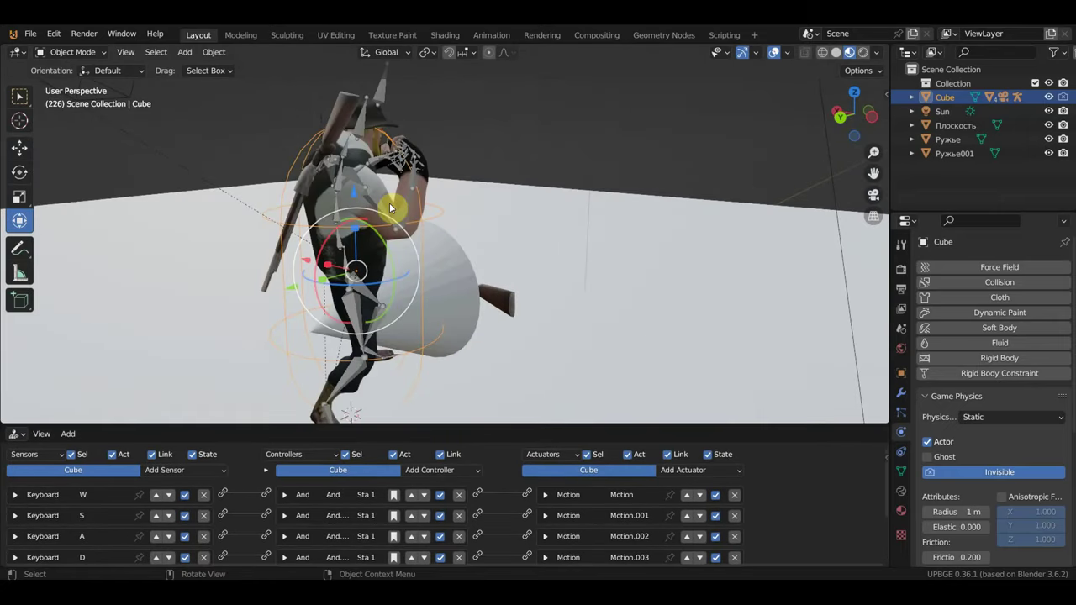
# Select Ружье001, then add the character's armature to the selection as active object
pyautogui.click(335, 122)
pyautogui.moveTo(334, 123); pyautogui.dragTo(608, 122, button='middle')
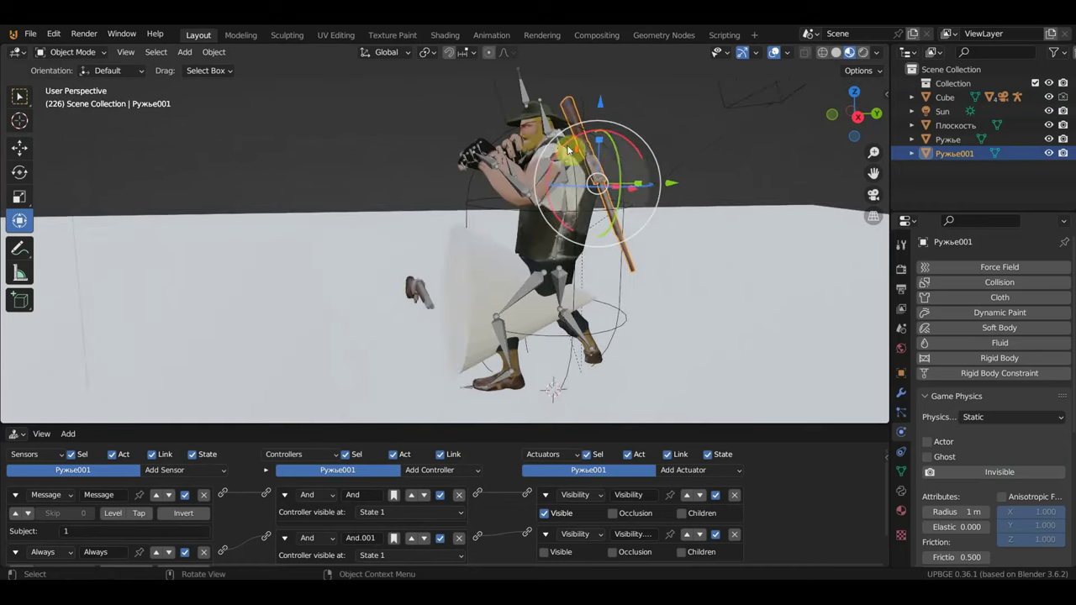
pyautogui.scroll(3, 612, 140)
pyautogui.moveTo(612, 141); pyautogui.dragTo(504, 175, button='middle')
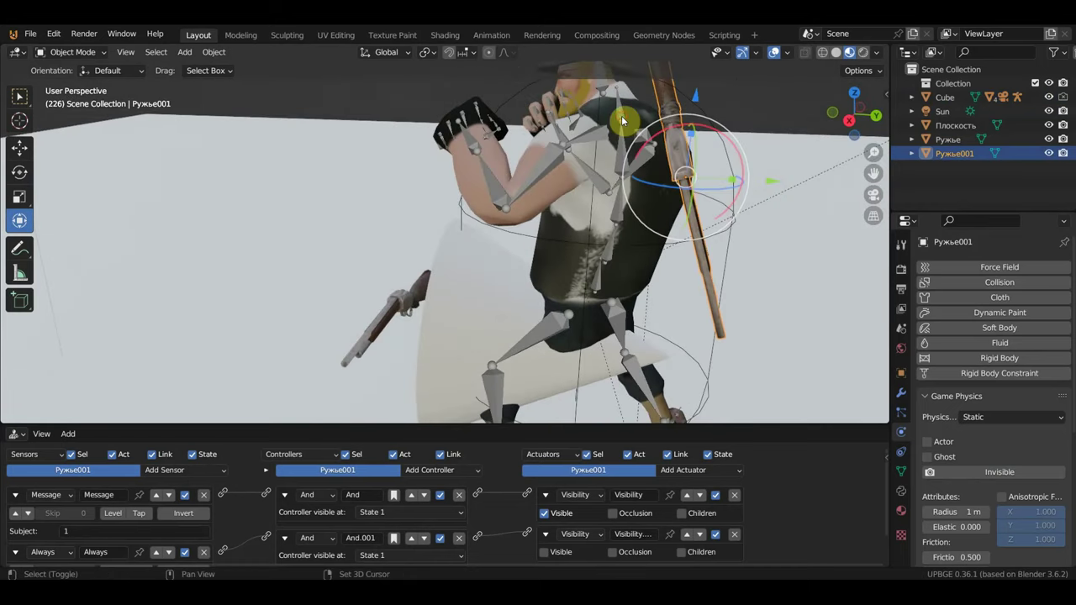
pyautogui.click(622, 121)
pyautogui.scroll(-4, 622, 121)
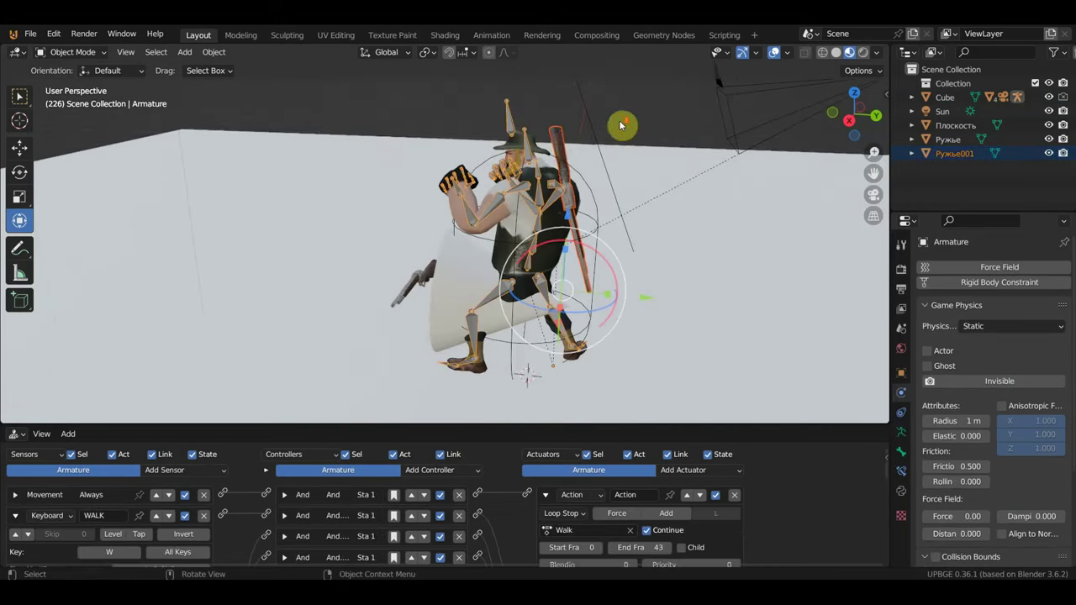
# Switch the armature into Pose Mode and orbit to the character's side
pyautogui.click(73, 52)
pyautogui.click(72, 94)
pyautogui.moveTo(543, 204)
pyautogui.mouseDown(button='middle')
pyautogui.moveTo(565, 193)
pyautogui.moveTo(470, 210)
pyautogui.moveTo(252, 175)
pyautogui.mouseUp(button='middle')
pyautogui.scroll(3, 567, 193)
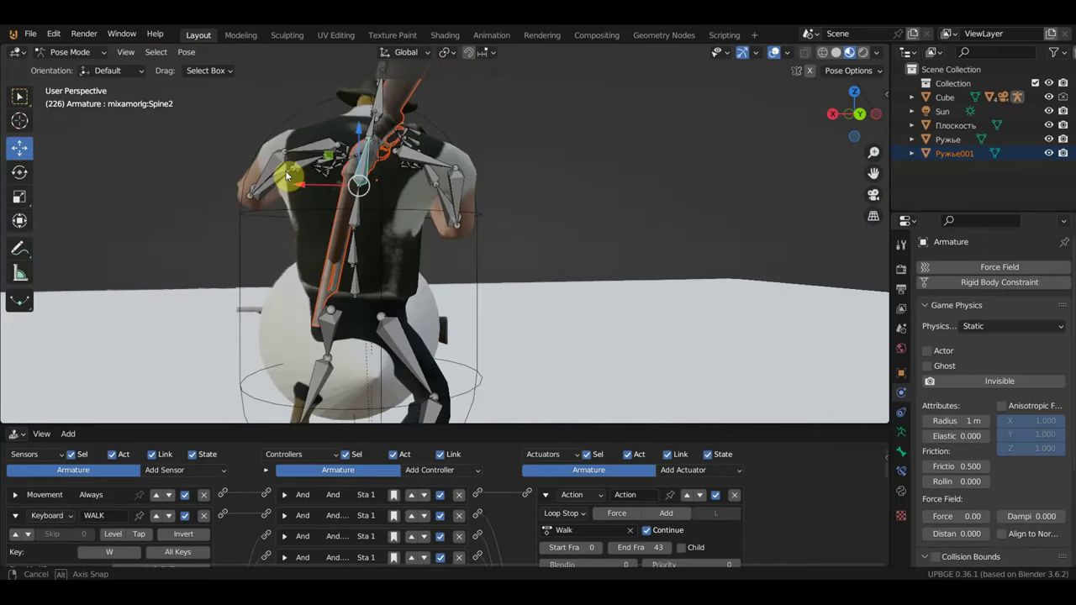
pyautogui.moveTo(252, 175); pyautogui.dragTo(529, 173, button='middle')
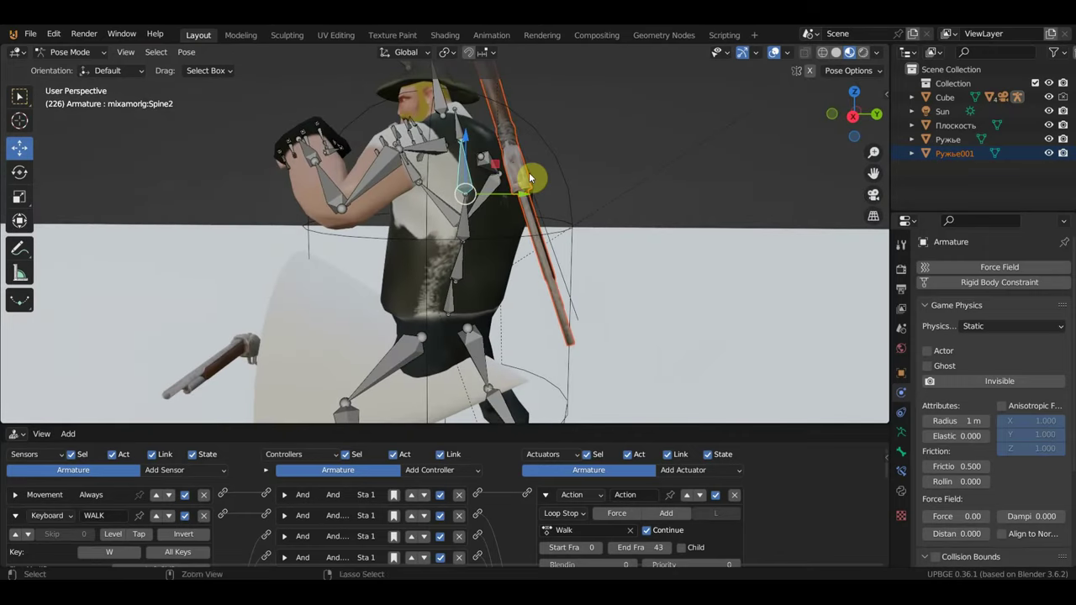
# Parent Ружье001 to the Spine2 bone via Ctrl+P > Bone, then return to Object Mode
pyautogui.hotkey('ctrl', 'p')
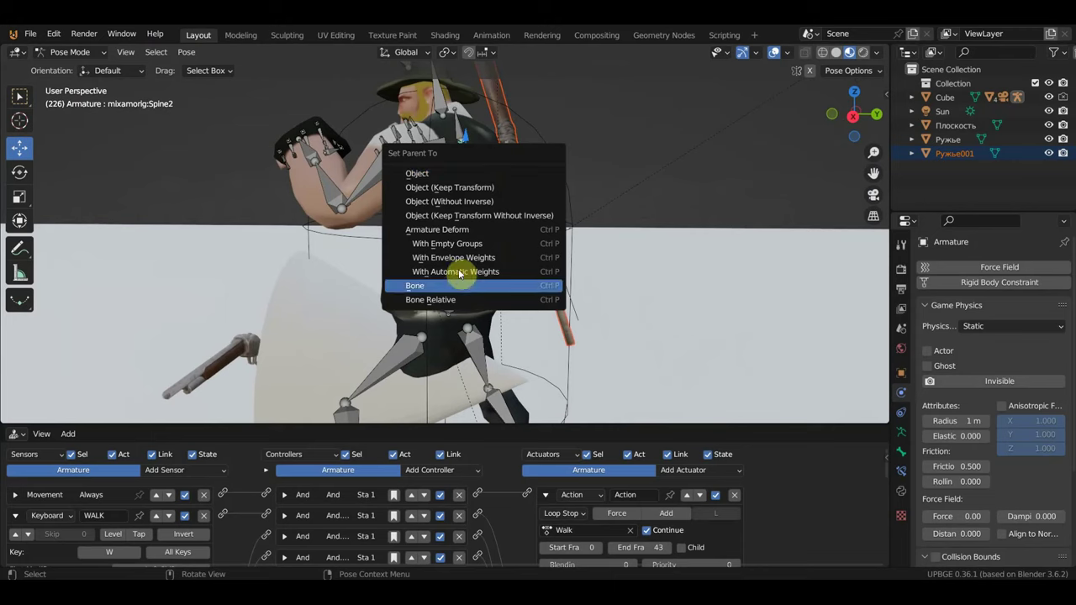
pyautogui.click(456, 285)
pyautogui.click(70, 52)
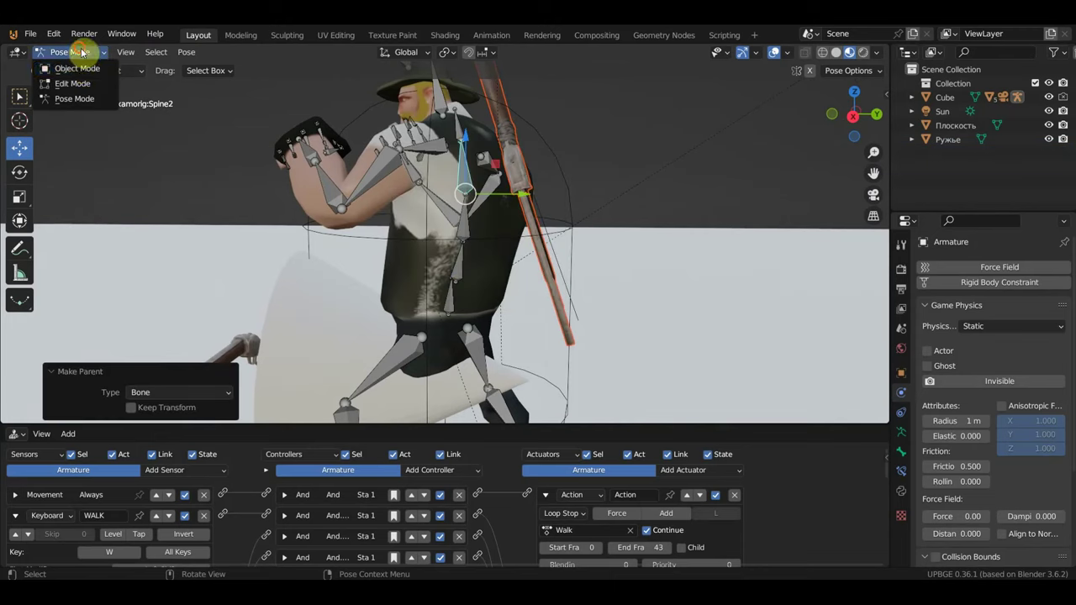
pyautogui.click(74, 67)
pyautogui.scroll(-4, 541, 185)
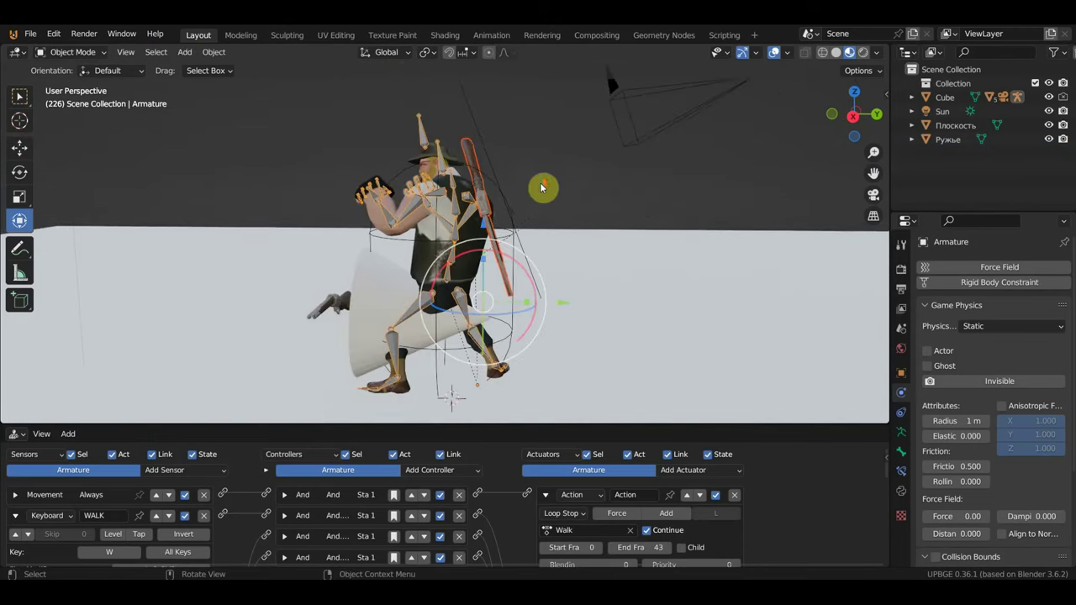
pyautogui.scroll(-2, 560, 199)
# Play-test walking forward with W, stop, and enlarge the logic editor
pyautogui.press('p')
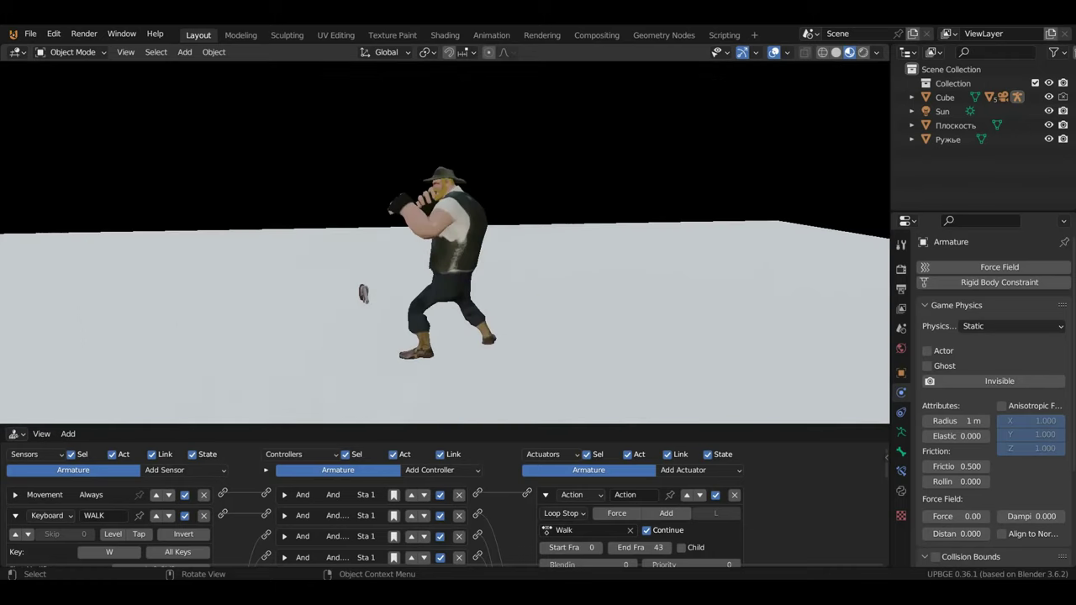
pyautogui.press('w')
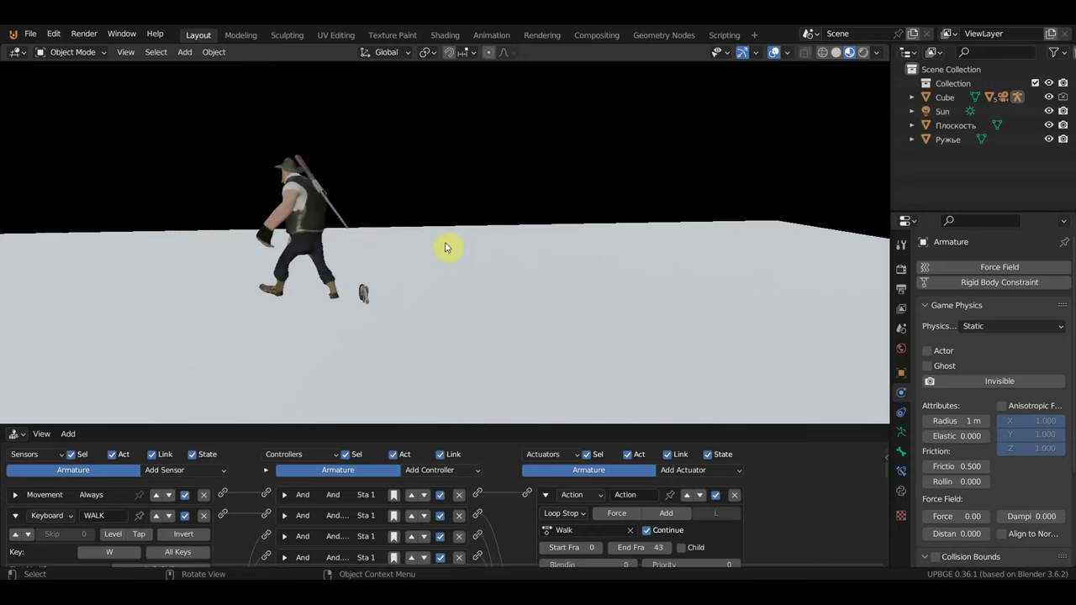
pyautogui.press('Escape')
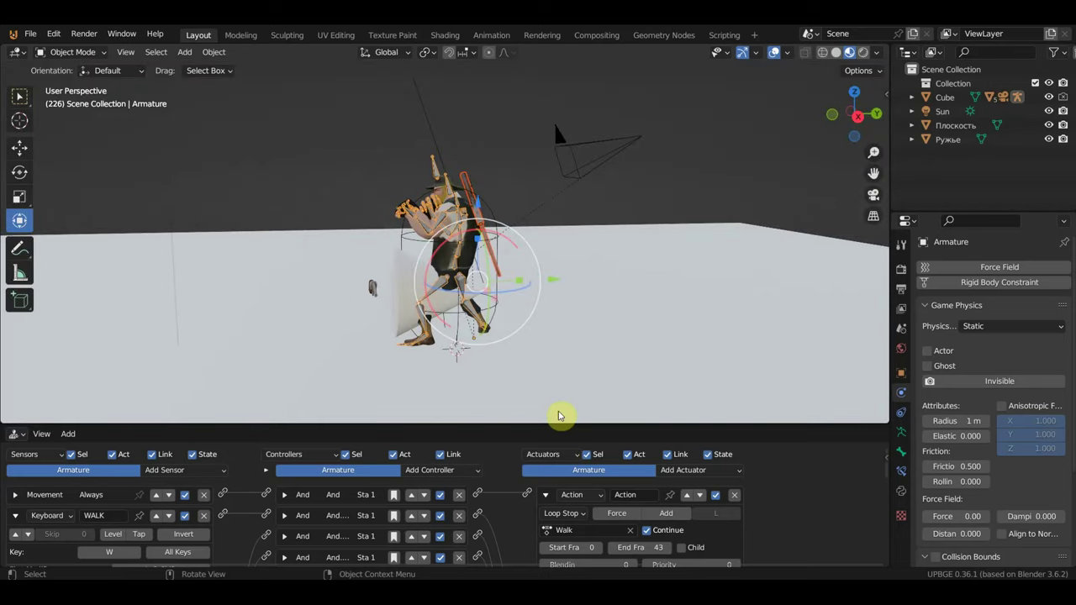
pyautogui.moveTo(538, 426); pyautogui.dragTo(589, 213)
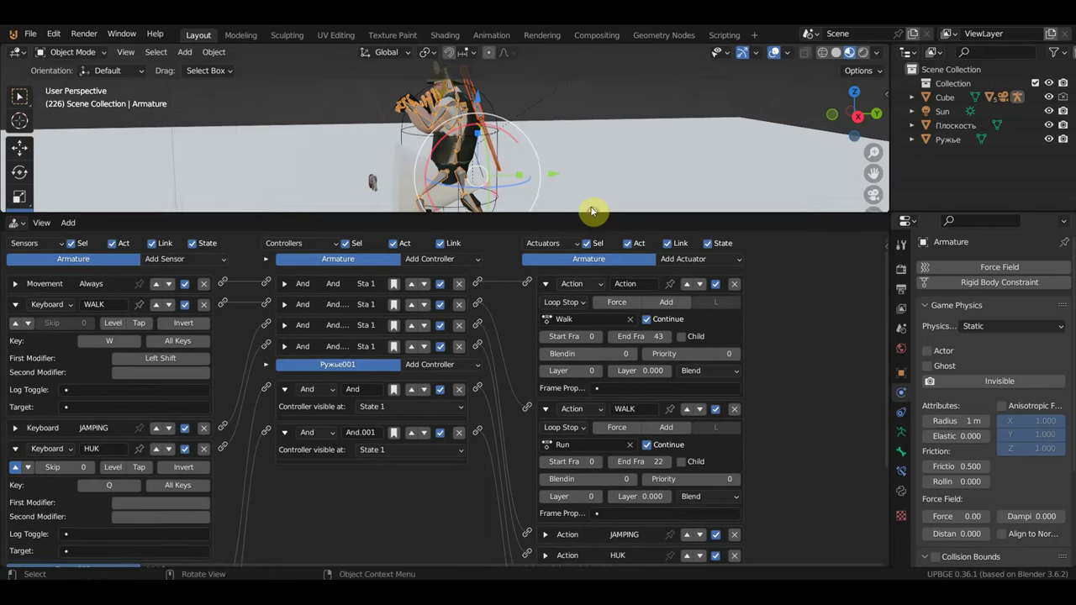
# Tick Visible on Ружье001's first Visibility actuator
pyautogui.click(472, 94)
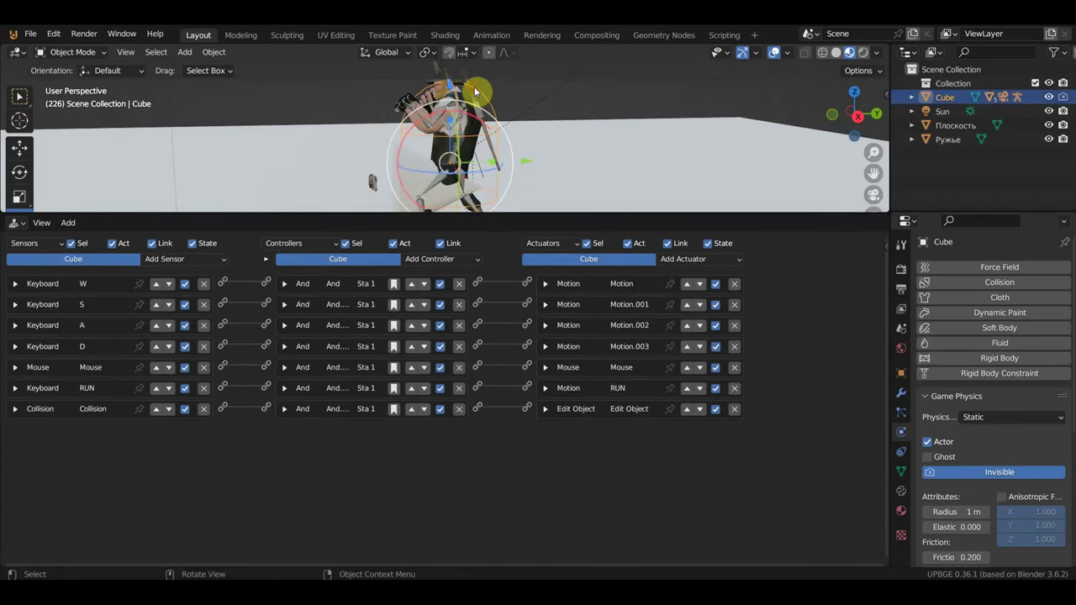
pyautogui.click(475, 98)
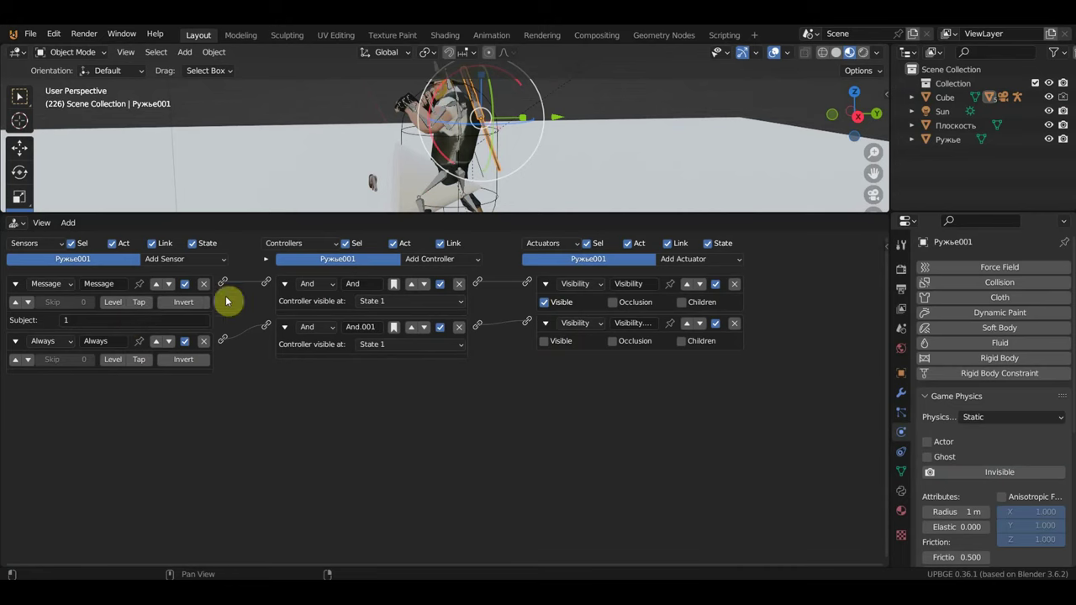
pyautogui.click(544, 302)
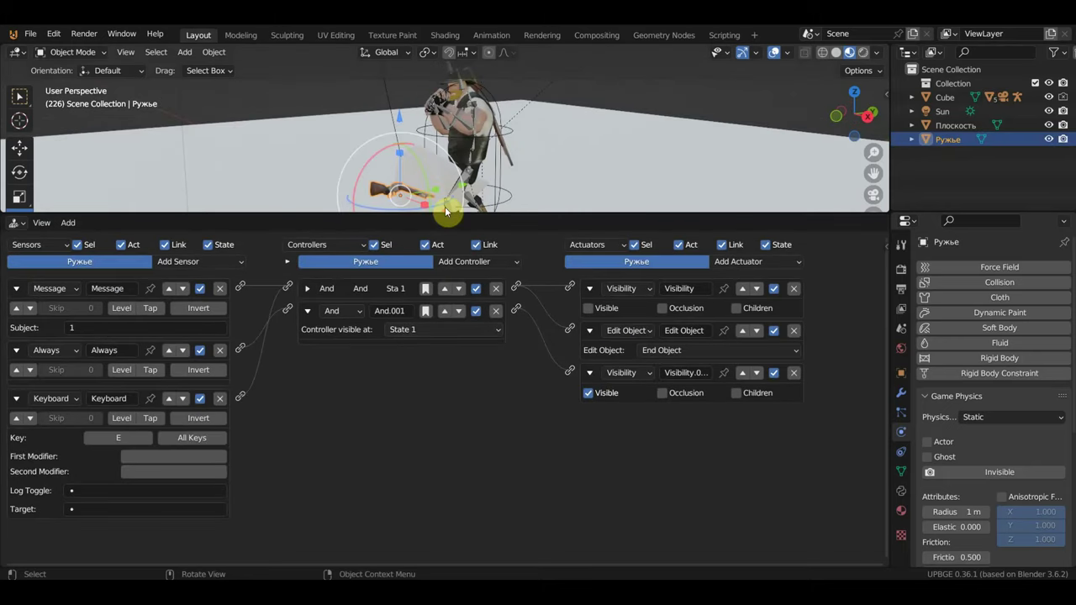
# Review the Cone's Message actuators, then the Cube's and Ружье's logic bricks
pyautogui.click(429, 172)
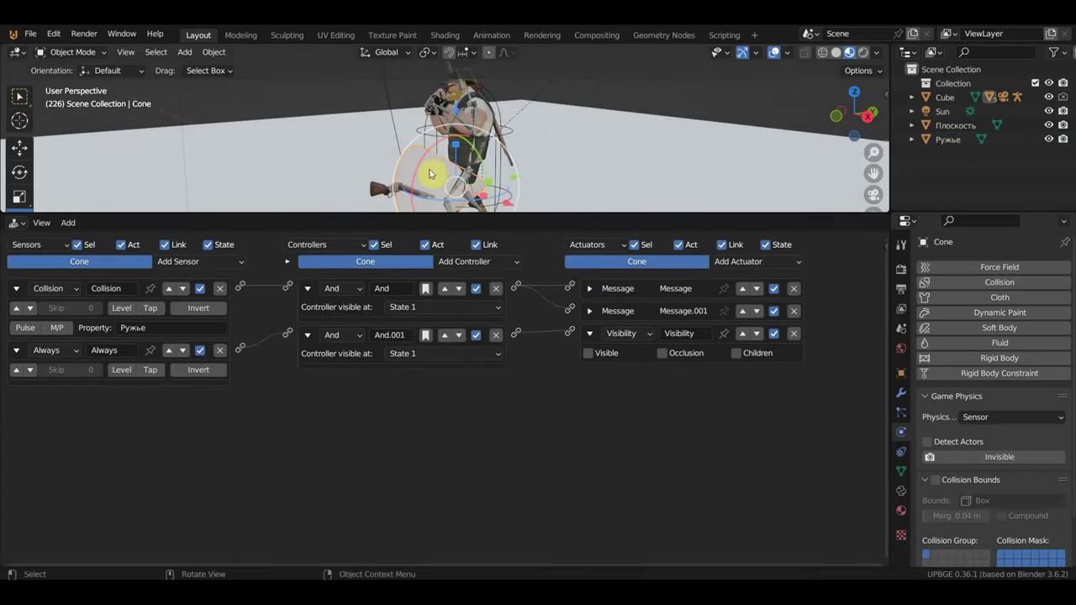
pyautogui.click(589, 312)
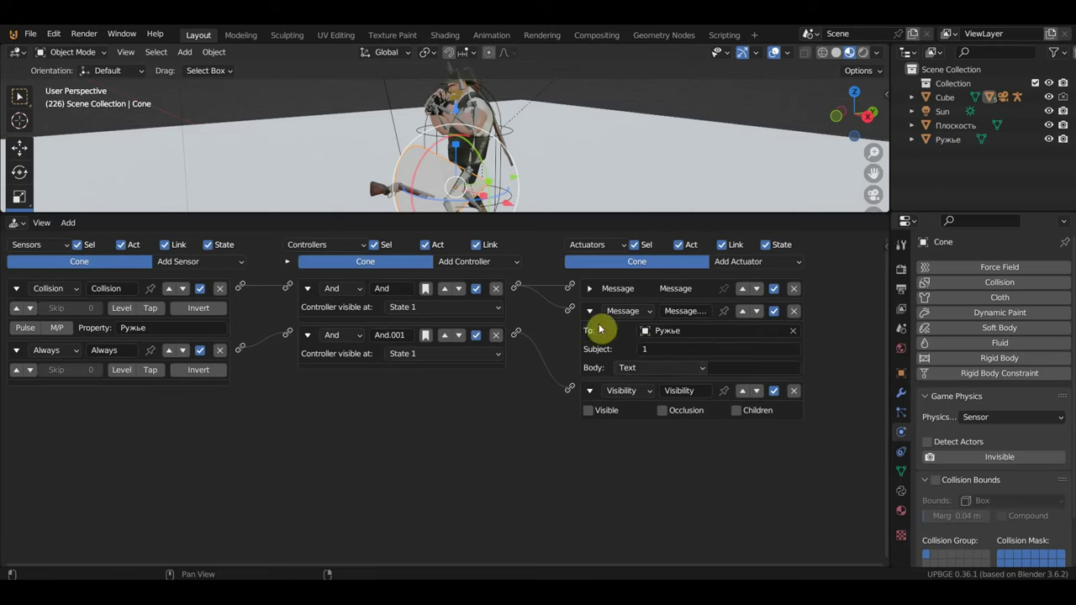
pyautogui.click(590, 312)
pyautogui.click(592, 335)
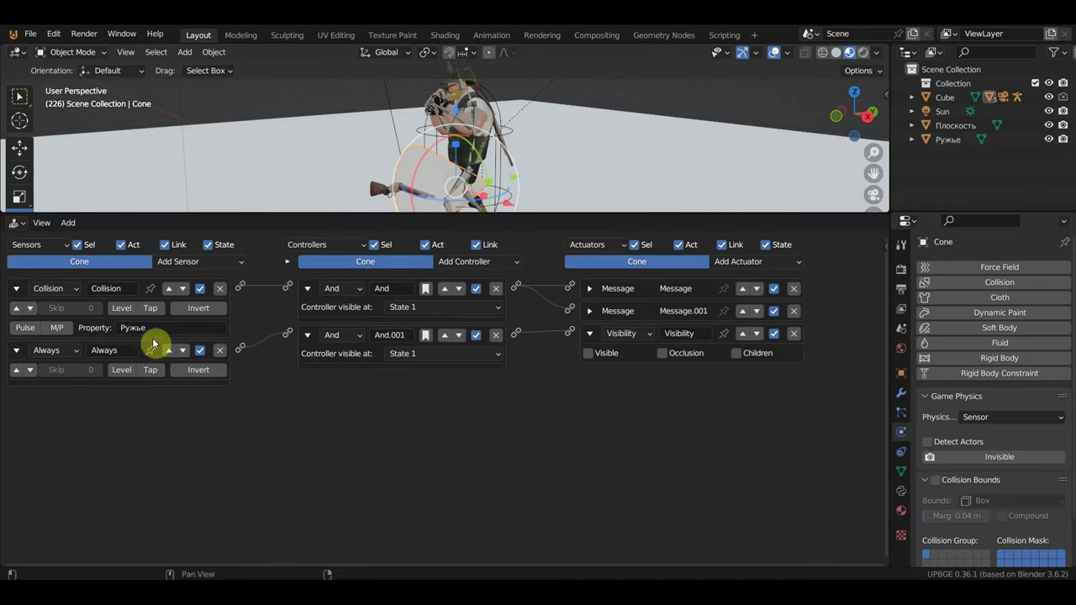
pyautogui.click(515, 133)
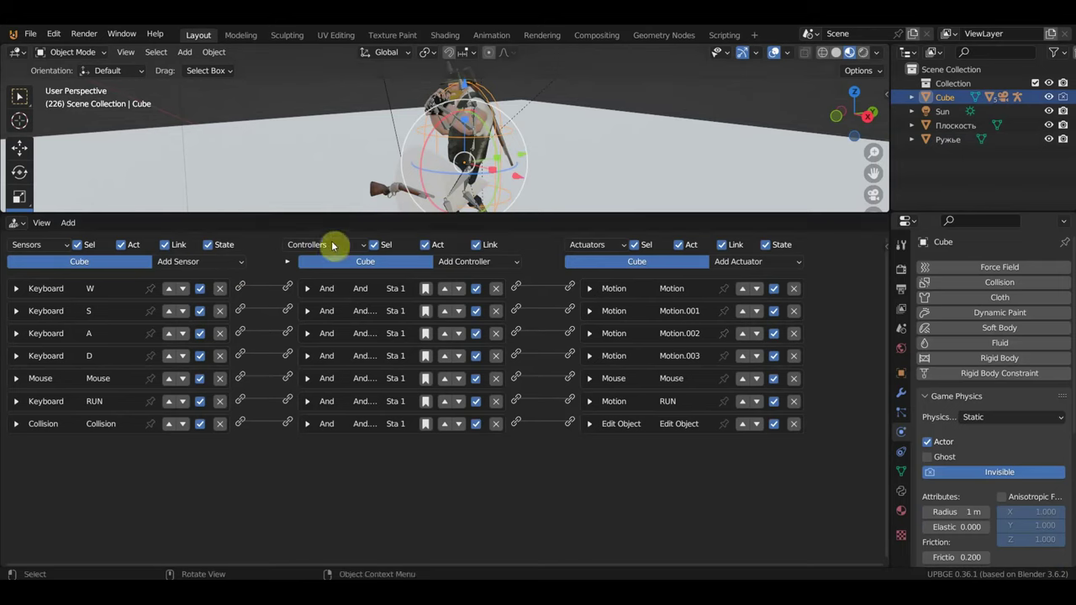
pyautogui.click(380, 185)
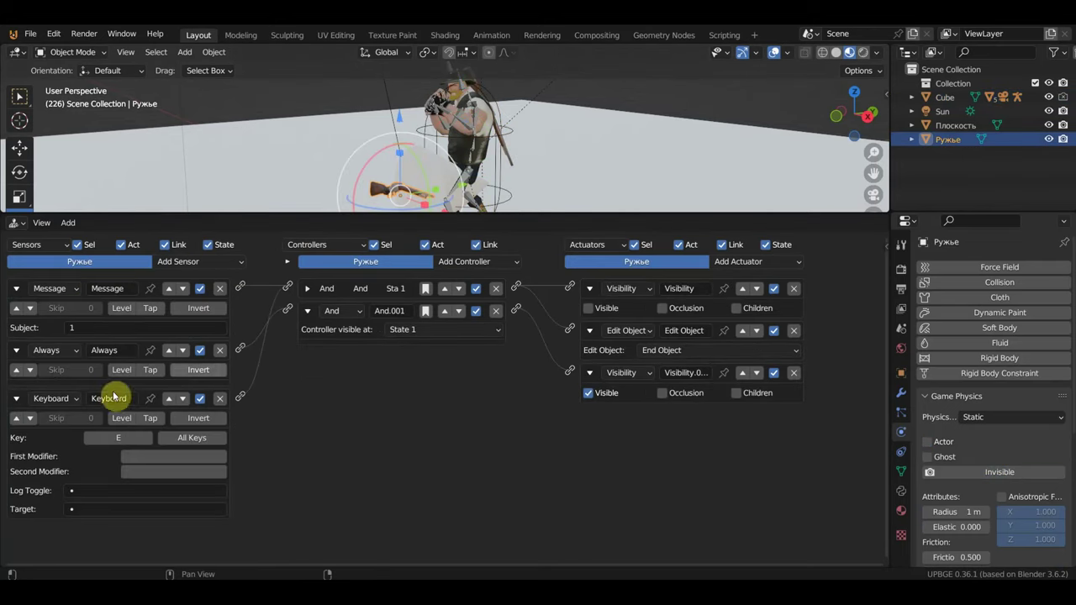
# Move the Keyboard sensor from the rifle to the Cone, wired to its first And controller
pyautogui.click(218, 402)
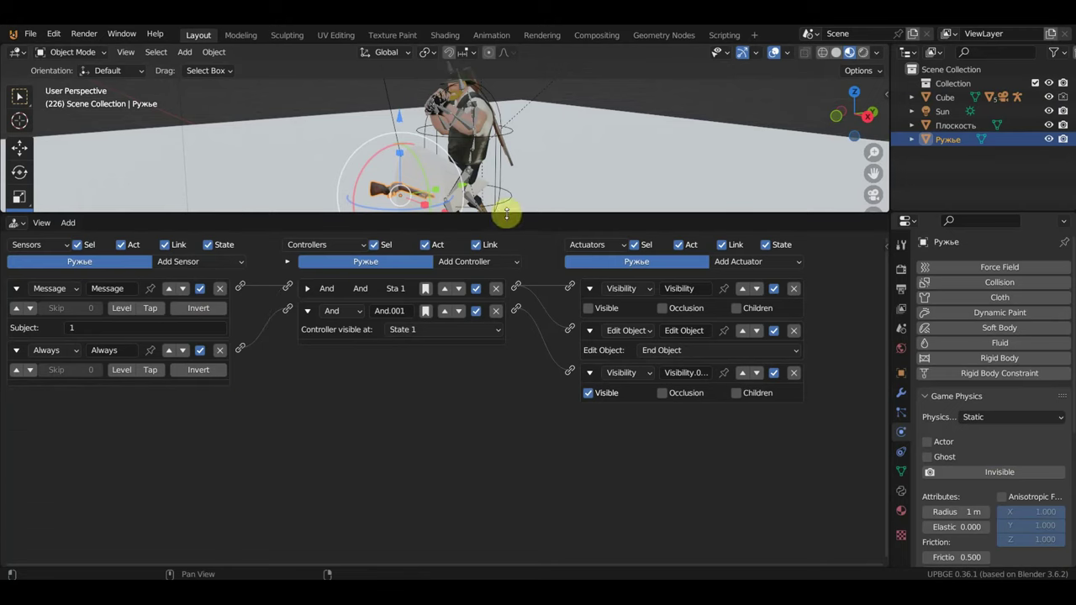
pyautogui.click(430, 166)
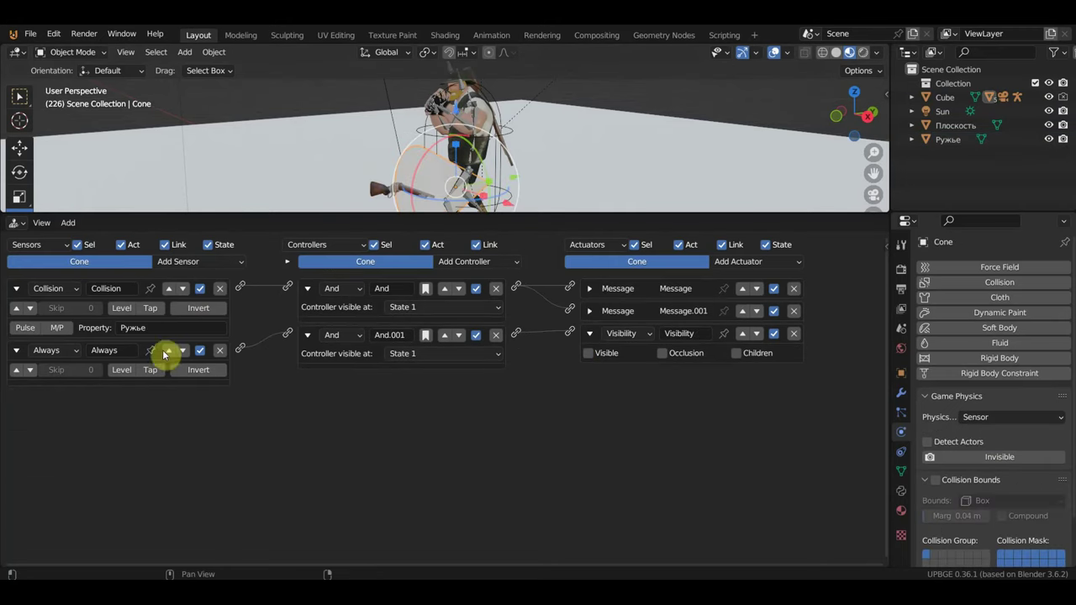
pyautogui.click(208, 266)
pyautogui.click(211, 356)
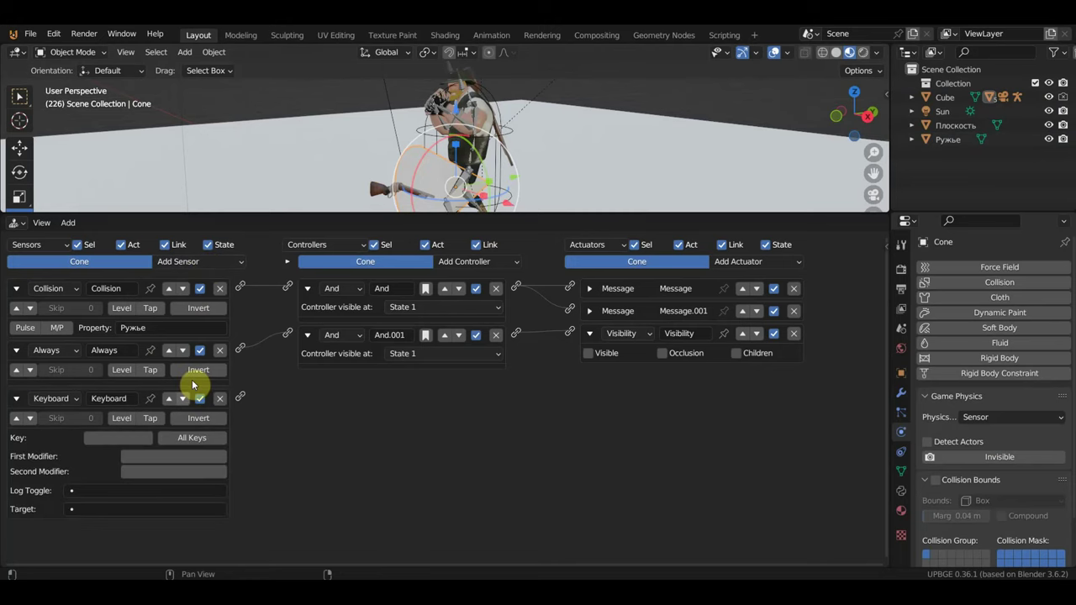
pyautogui.moveTo(270, 372); pyautogui.dragTo(289, 287)
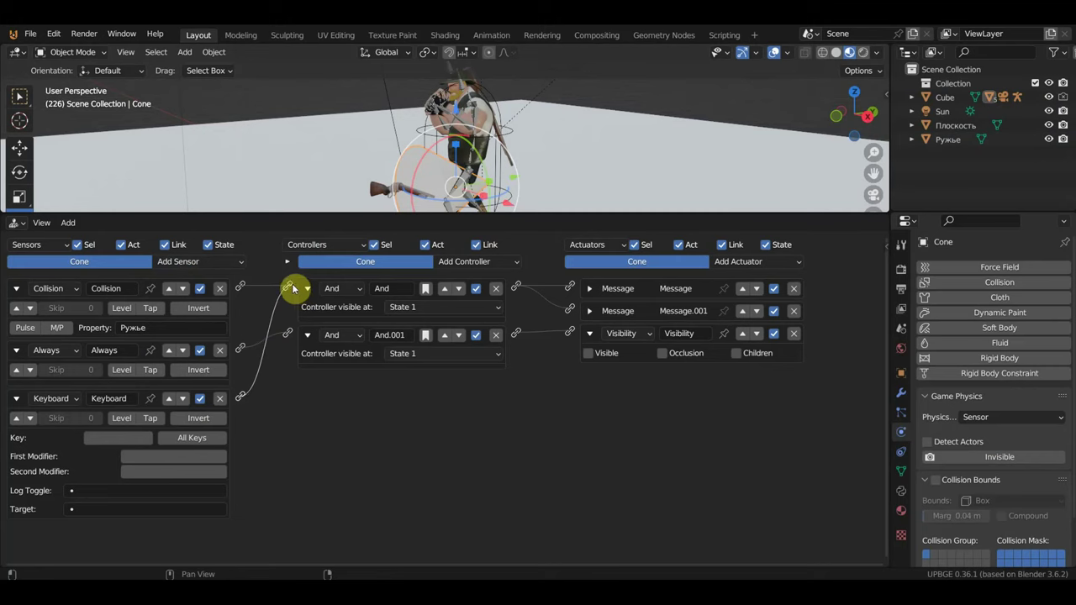
# Check which objects the Cone's two Message actuators target, then fold them again
pyautogui.click(587, 288)
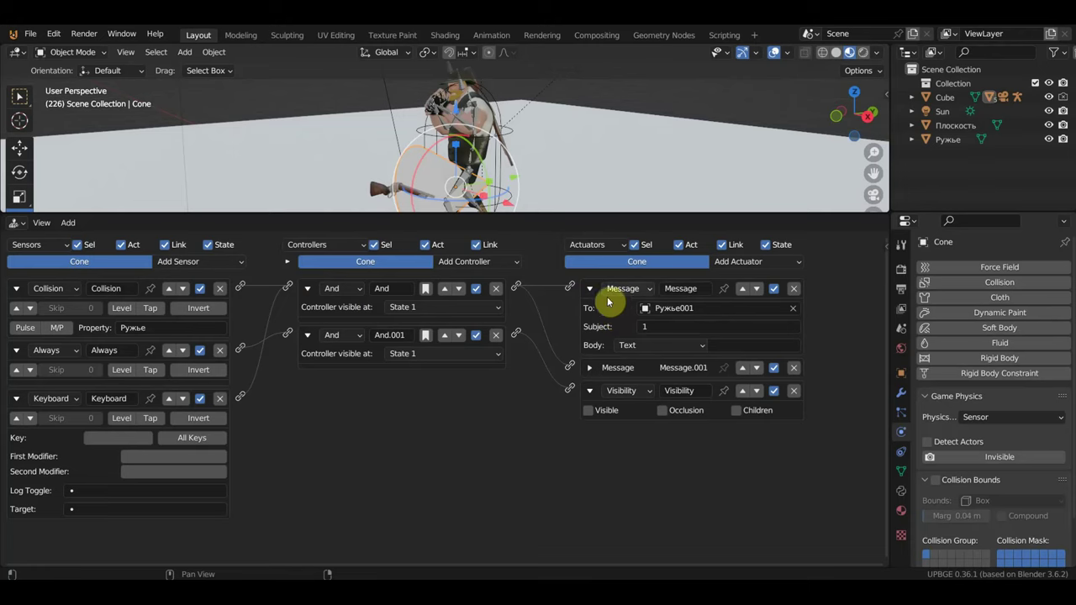
pyautogui.click(591, 290)
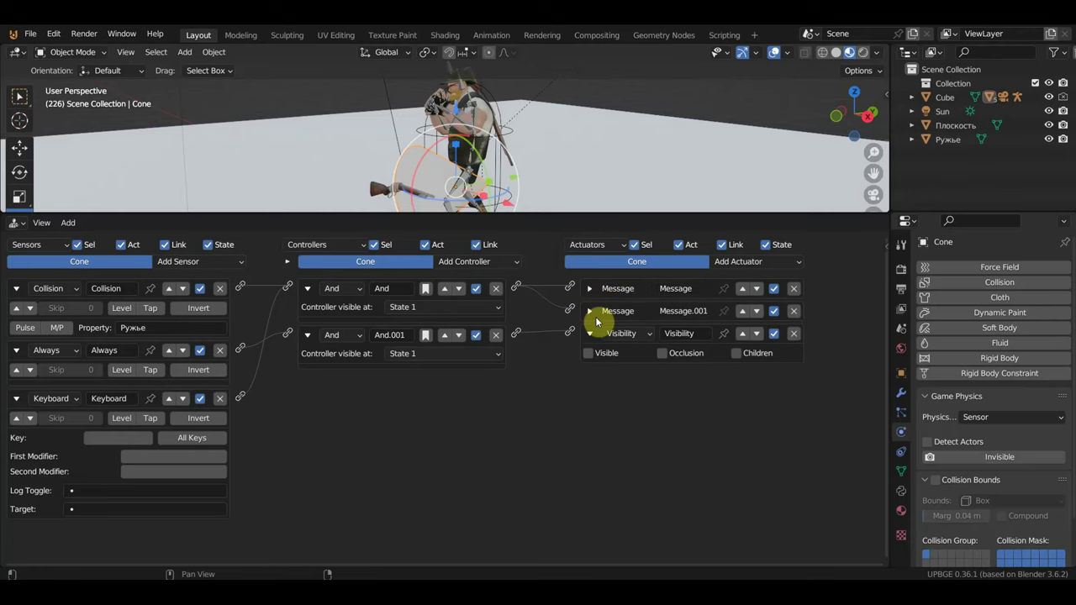
pyautogui.click(590, 311)
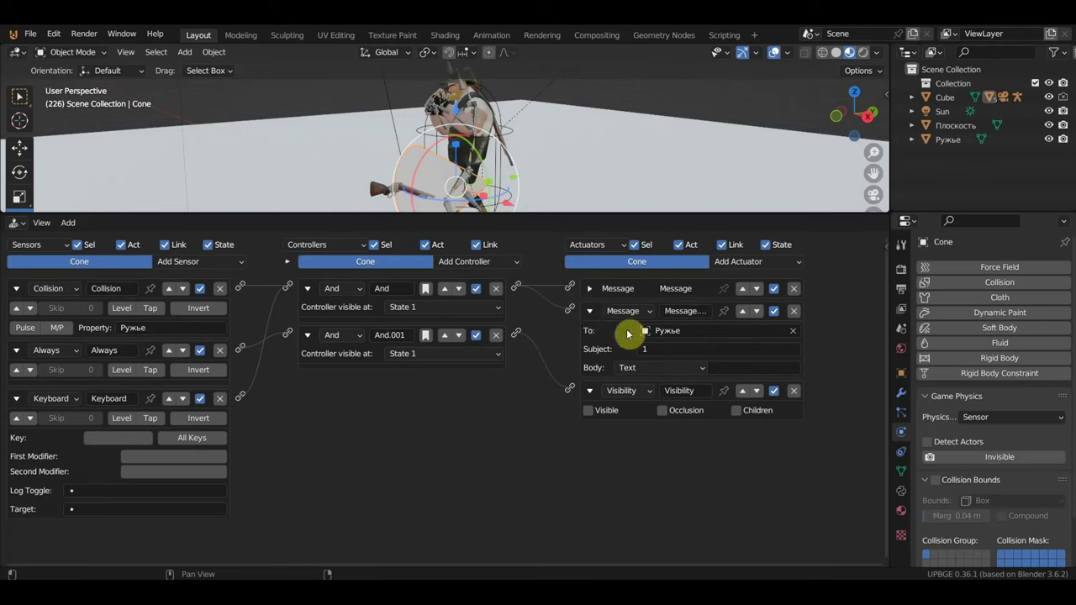
pyautogui.click(589, 311)
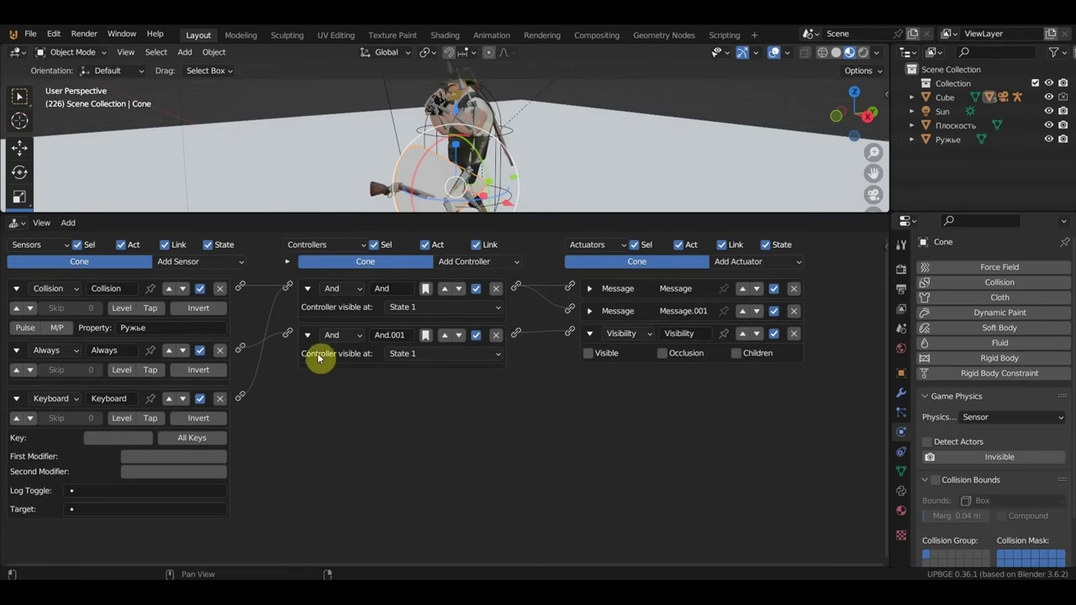
# Leave the Keyboard sensor's key unassigned and enlarge the 3D viewport above the logic bricks
pyautogui.click(126, 437)
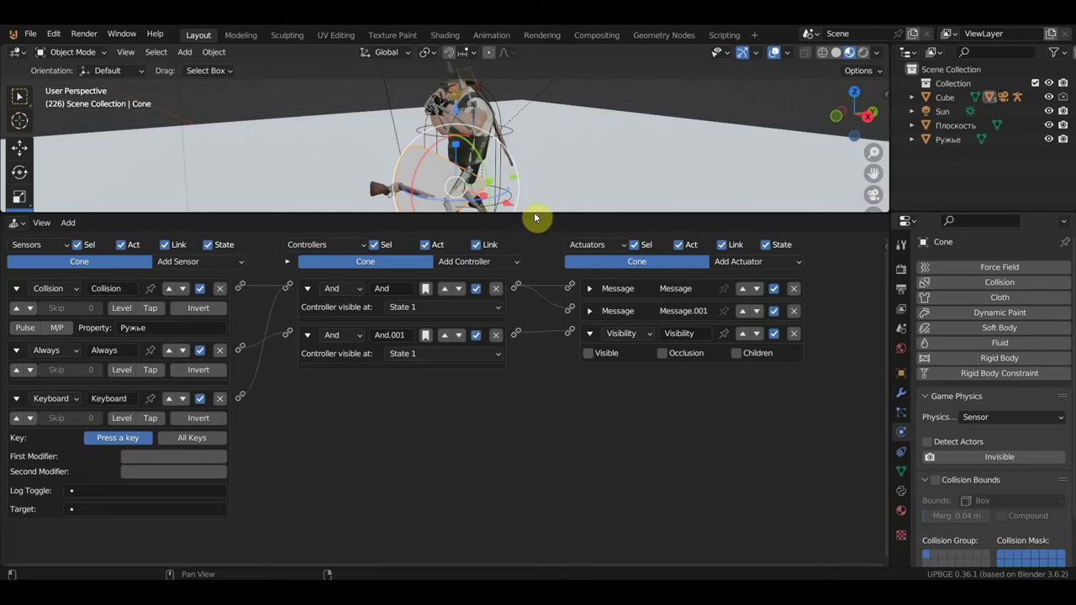
pyautogui.press('Escape')
pyautogui.moveTo(534, 213); pyautogui.dragTo(529, 347)
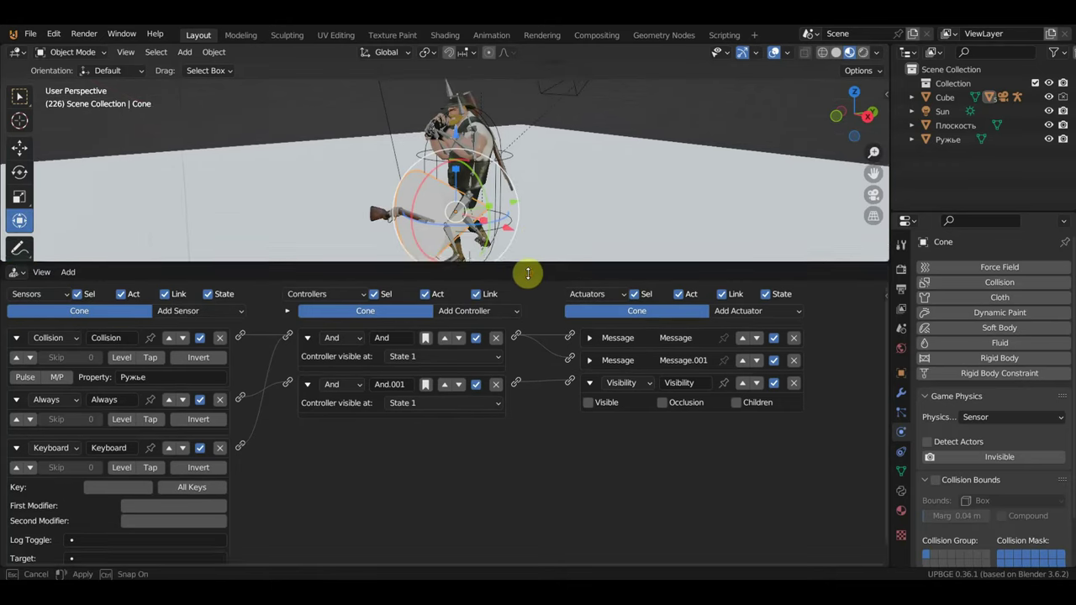
pyautogui.press('p')
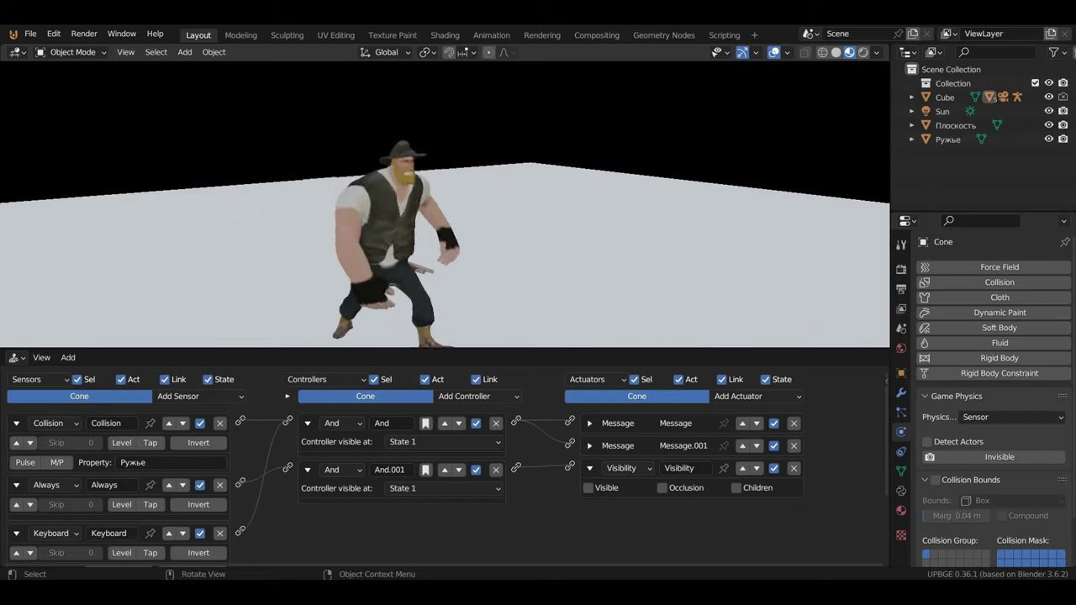
pyautogui.press('Escape')
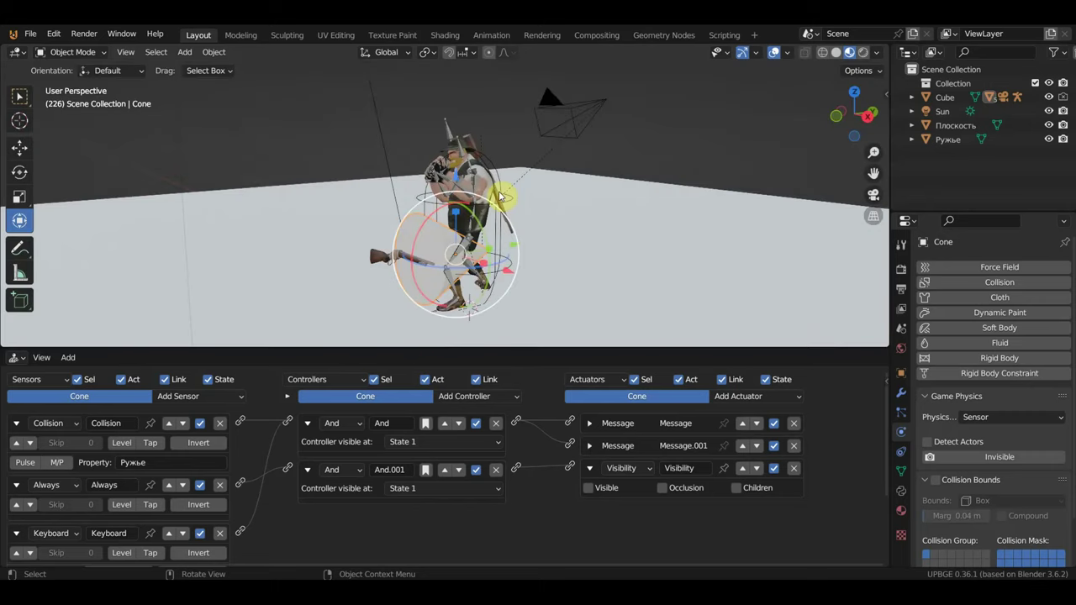
pyautogui.moveTo(368, 266); pyautogui.dragTo(406, 268, button='middle')
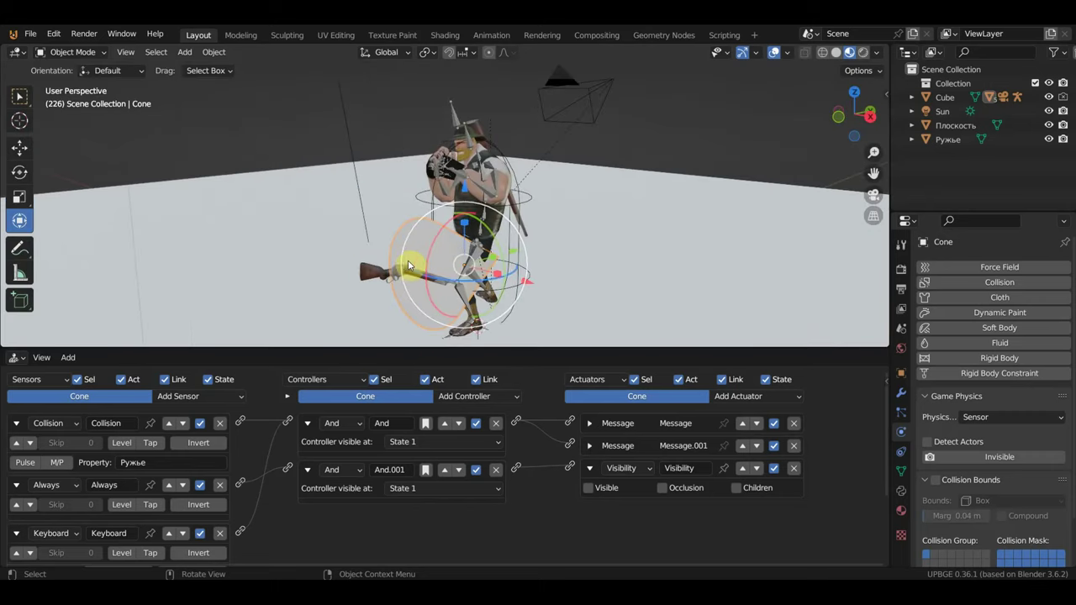
pyautogui.scroll(1, 429, 244)
pyautogui.scroll(1, 404, 237)
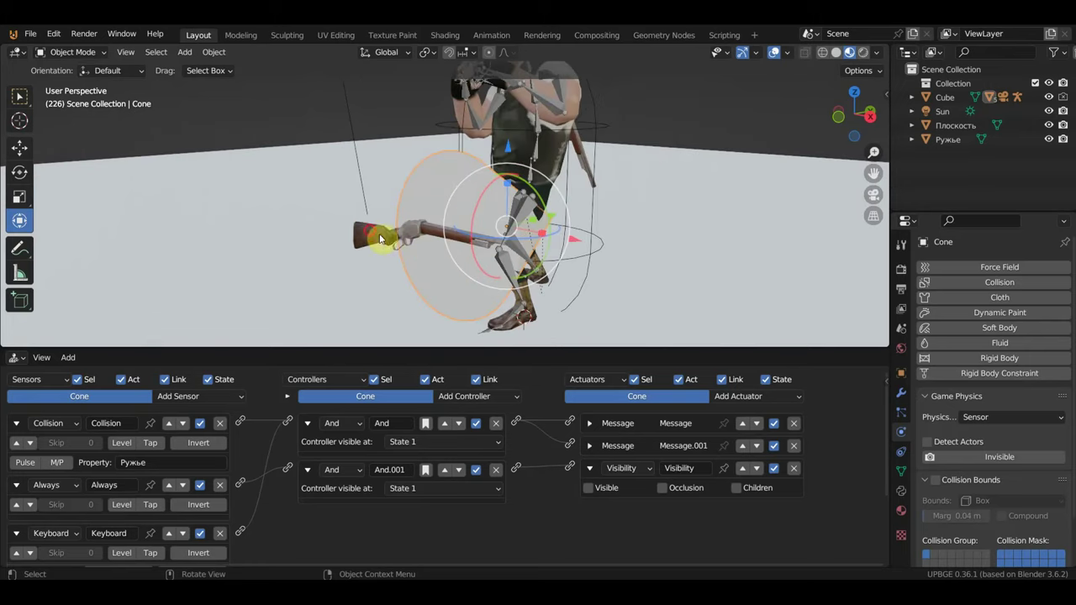
pyautogui.click(374, 235)
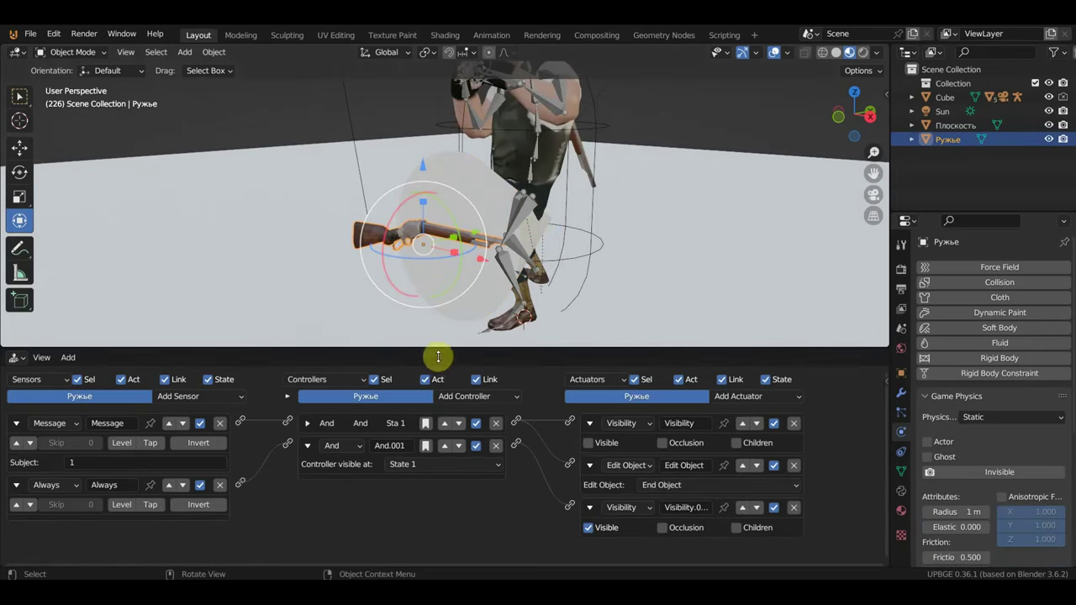
pyautogui.moveTo(439, 346); pyautogui.dragTo(463, 289)
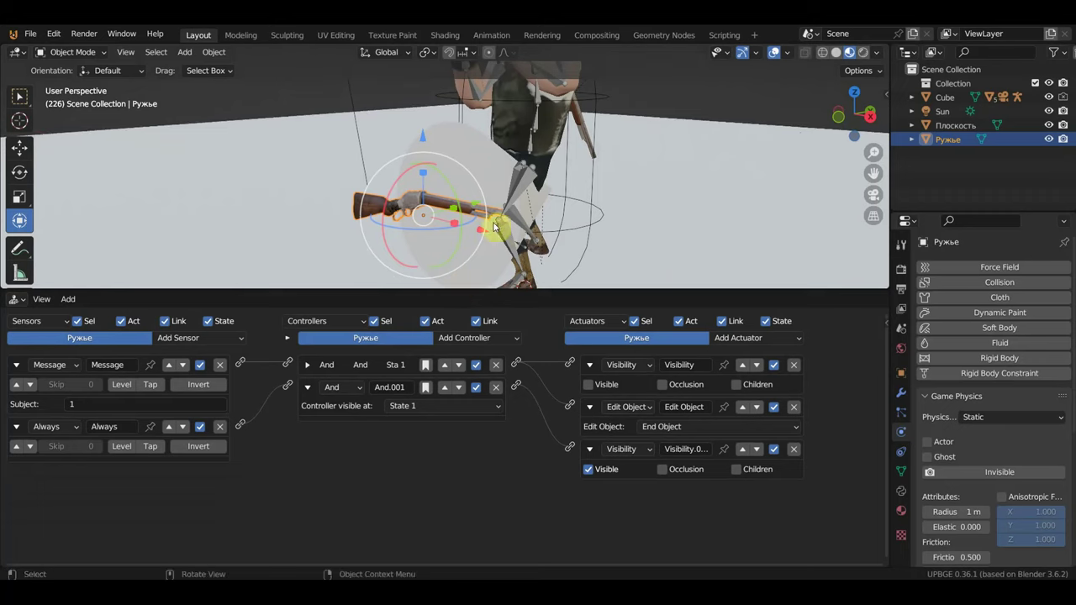
pyautogui.click(495, 183)
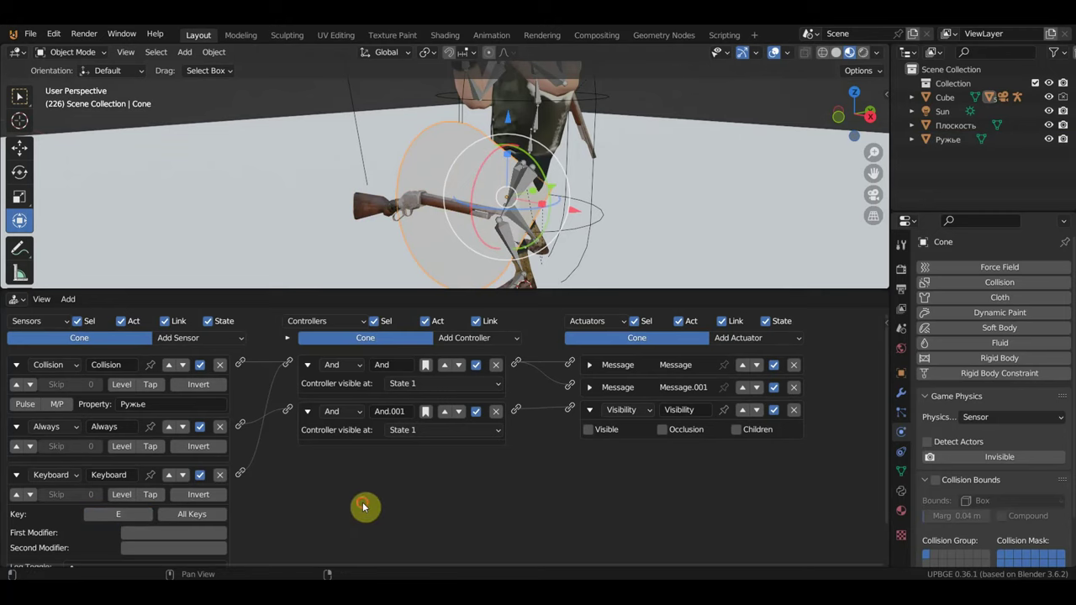
pyautogui.moveTo(437, 290); pyautogui.dragTo(437, 402)
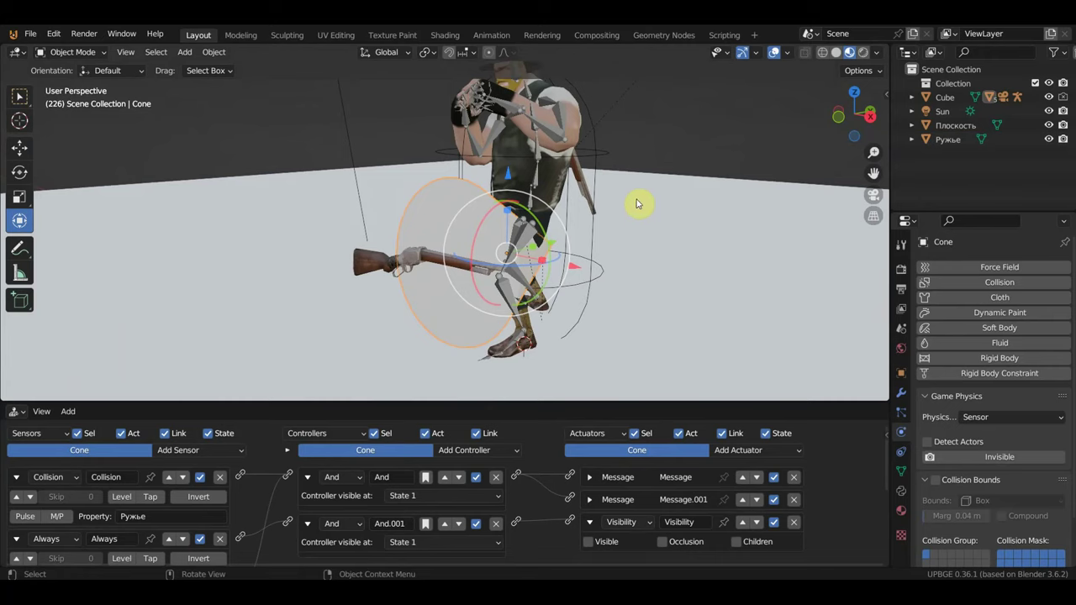
pyautogui.press('p')
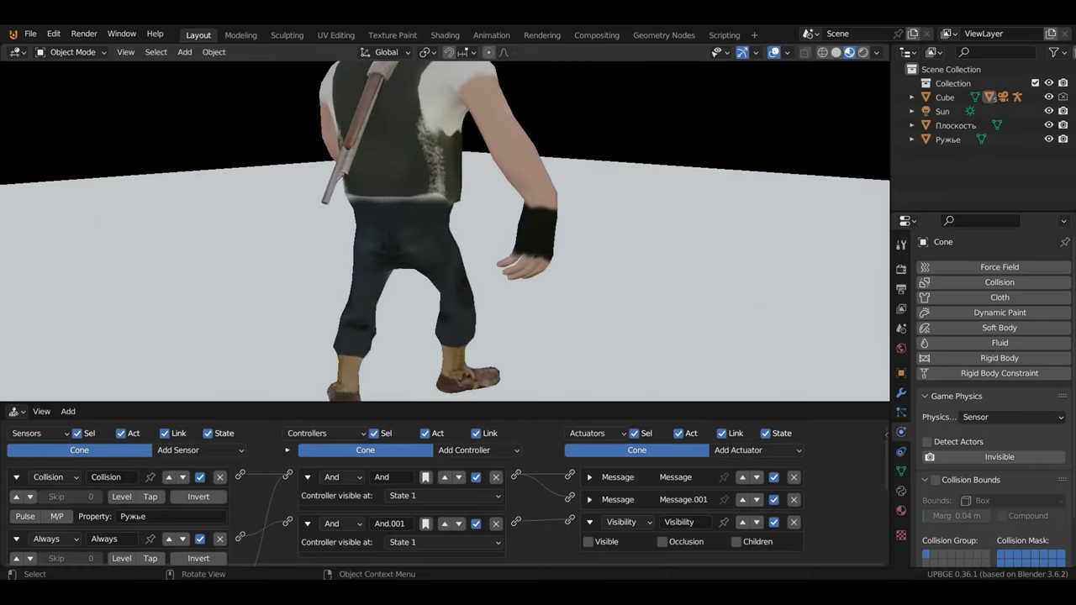
pyautogui.press('Escape')
pyautogui.moveTo(631, 235)
pyautogui.mouseDown(button='middle')
pyautogui.moveTo(479, 240)
pyautogui.moveTo(495, 236)
pyautogui.moveTo(586, 266)
pyautogui.mouseUp(button='middle')
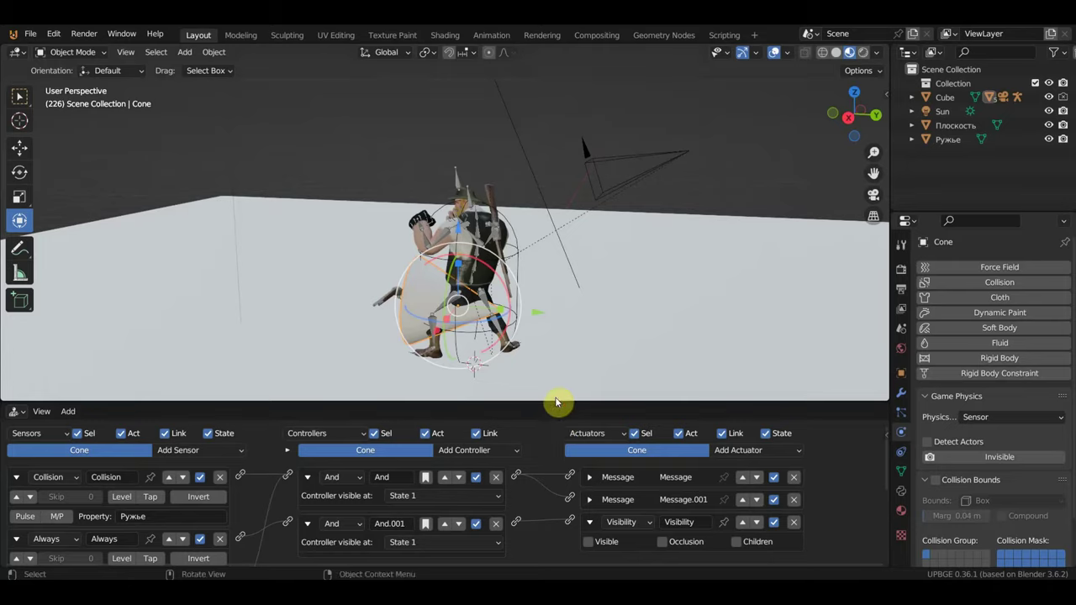
pyautogui.moveTo(555, 403); pyautogui.dragTo(575, 195)
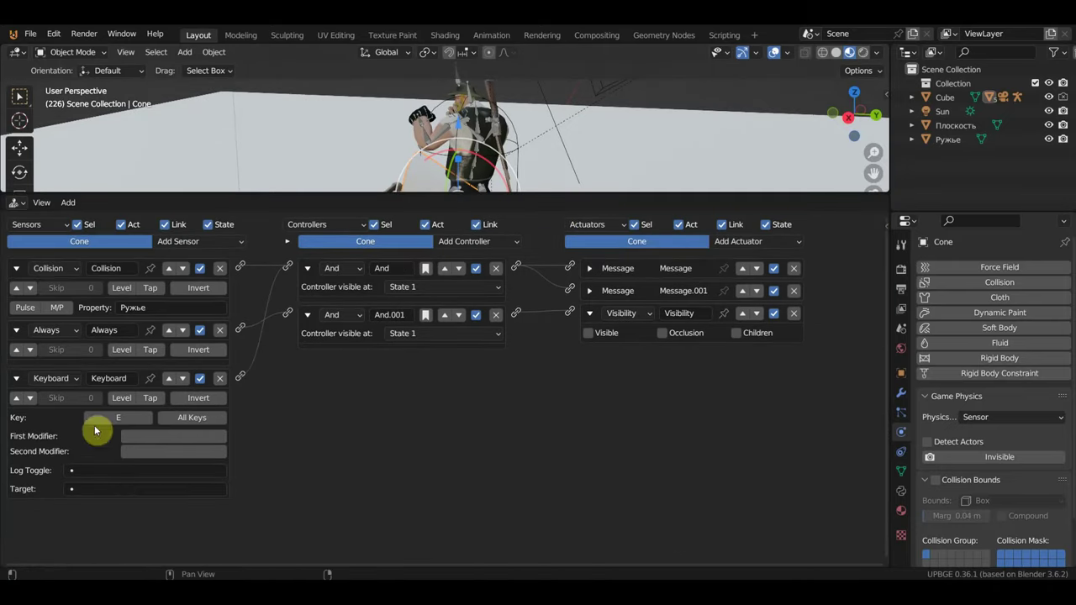
# Rename the Cone's E-key Keyboard sensor to Взять
pyautogui.click(111, 378)
pyautogui.write('у')
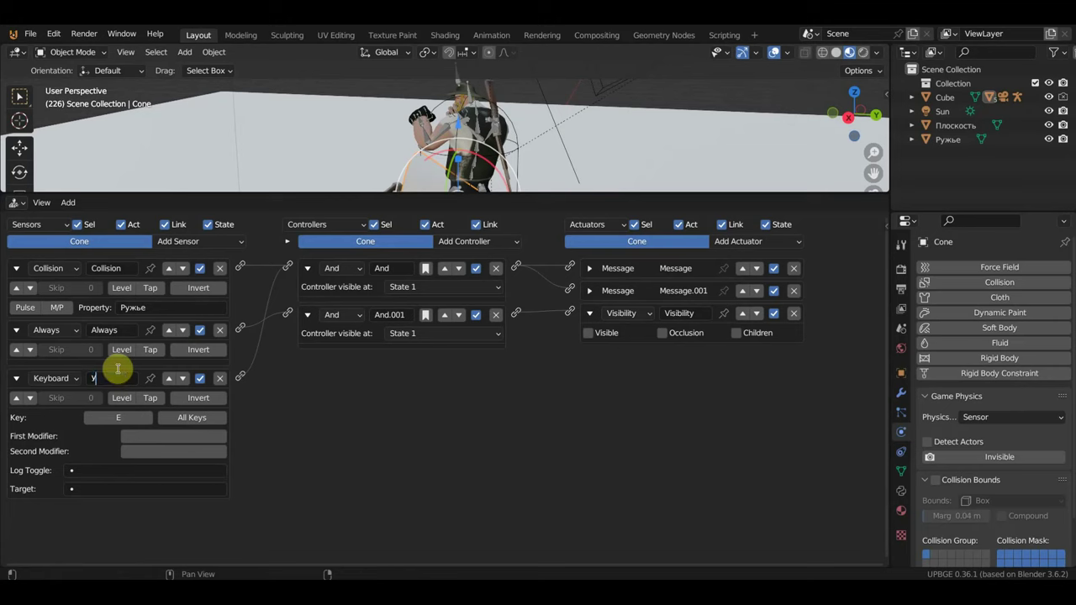
pyautogui.press('super+space')
pyautogui.press('BackSpace')
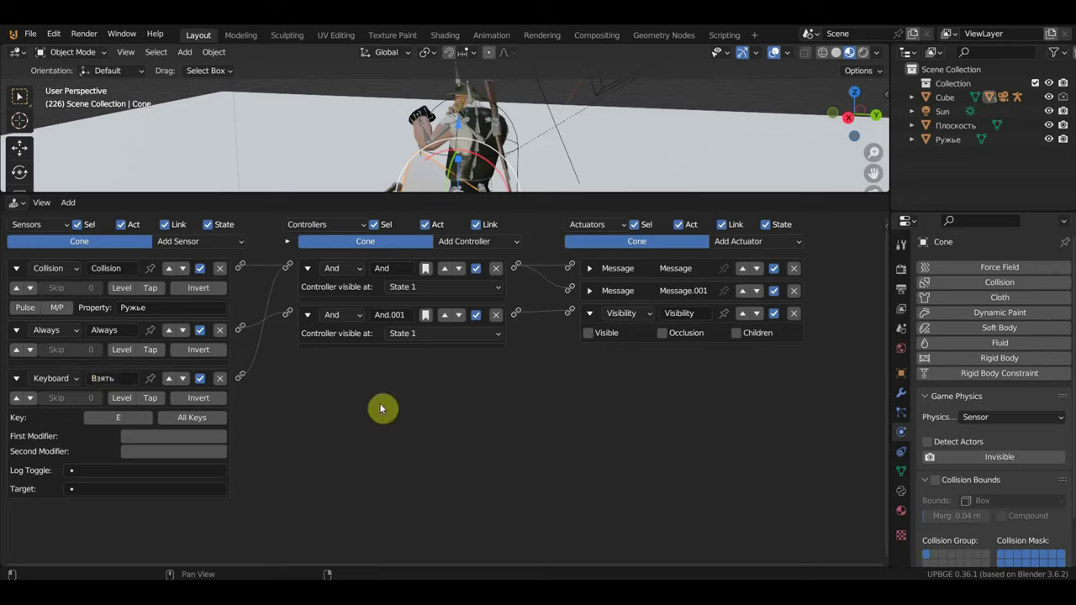
# Collapse and re-expand the Keyboard sensor and Visibility actuator panels
pyautogui.click(16, 378)
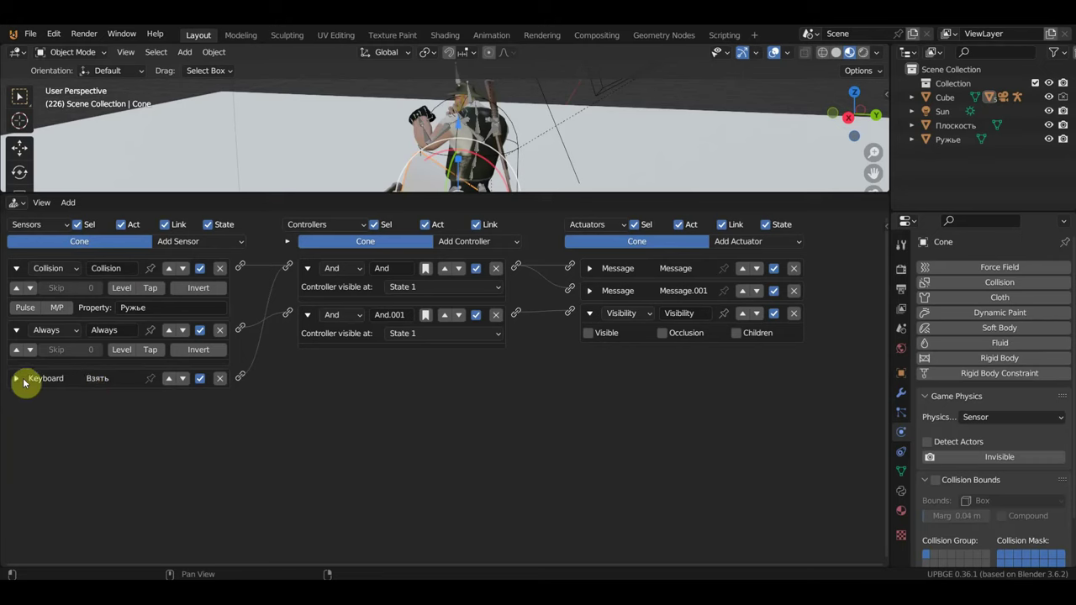
pyautogui.click(16, 378)
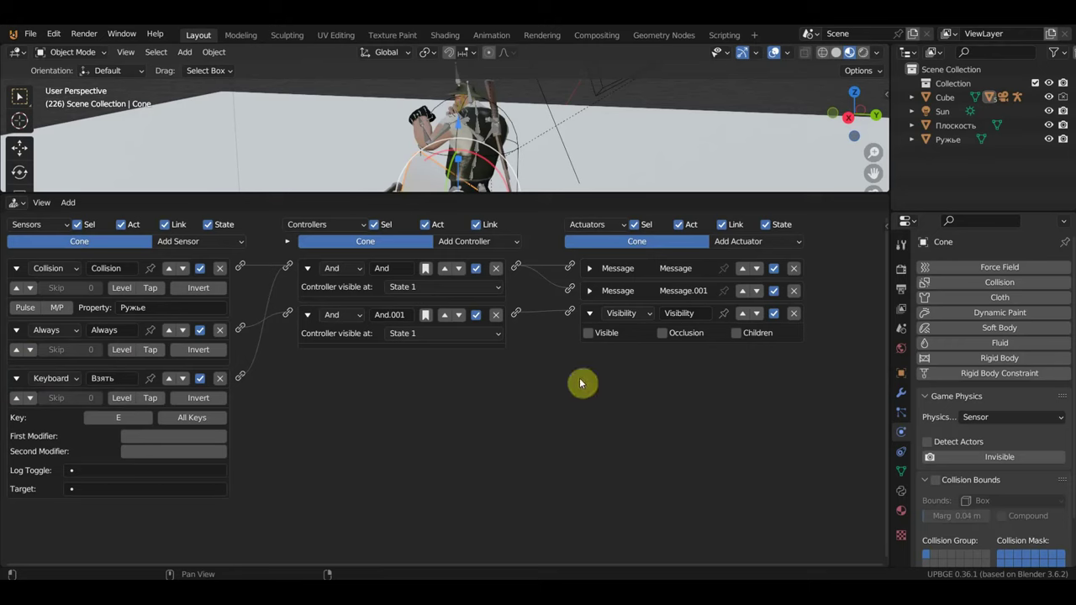
pyautogui.click(591, 312)
pyautogui.click(591, 312)
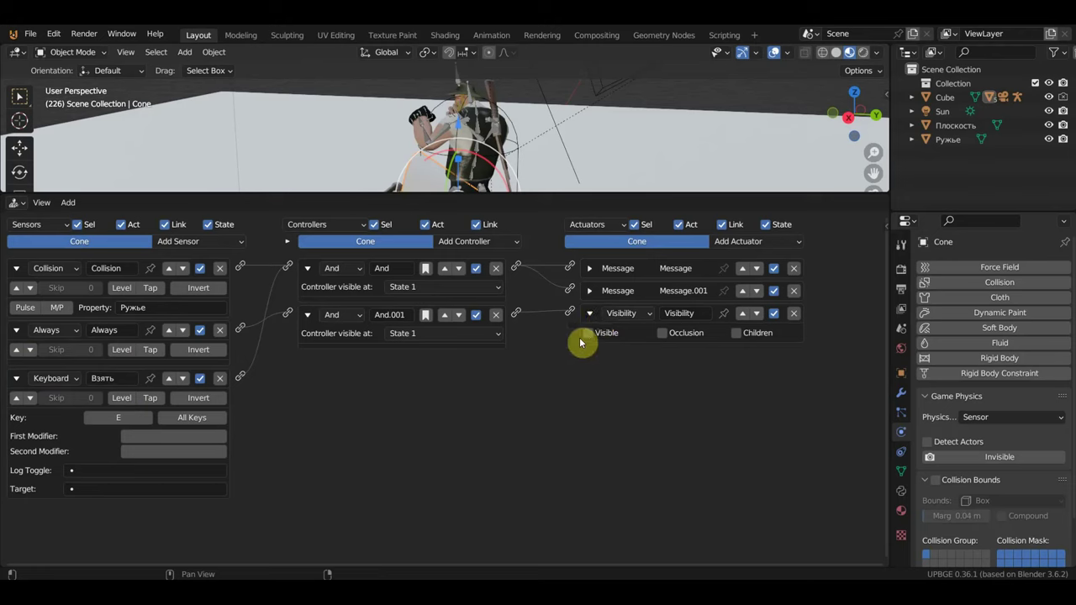
pyautogui.moveTo(492, 186)
pyautogui.mouseDown(button='middle')
pyautogui.moveTo(527, 157)
pyautogui.moveTo(545, 160)
pyautogui.mouseUp(button='middle')
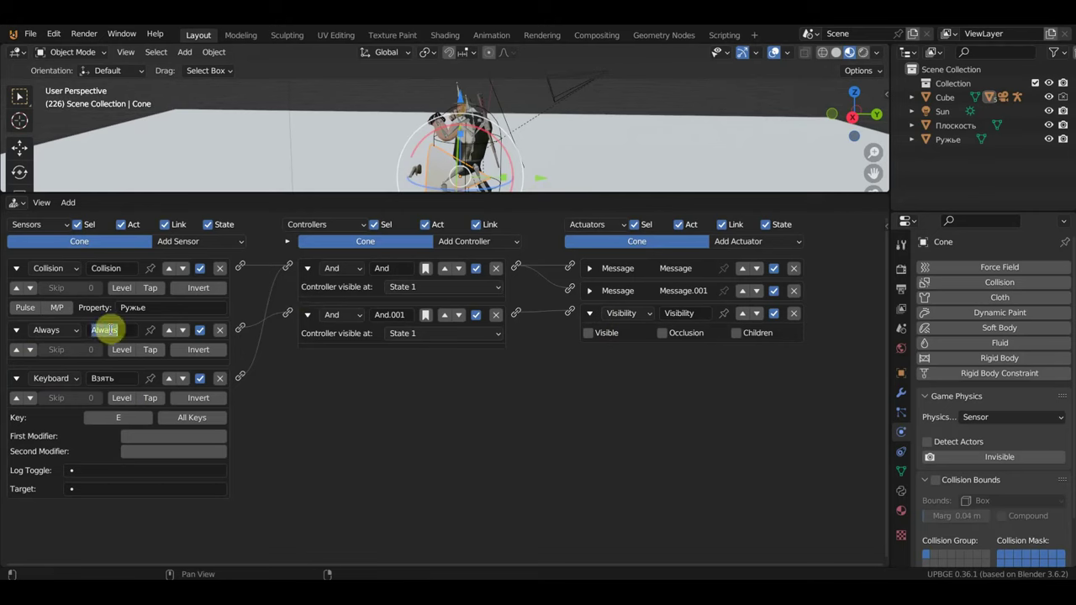
# Review both Message actuators' recipients and the logic of rifles Ружье, Ружье001 and Плоскость
pyautogui.click(604, 313)
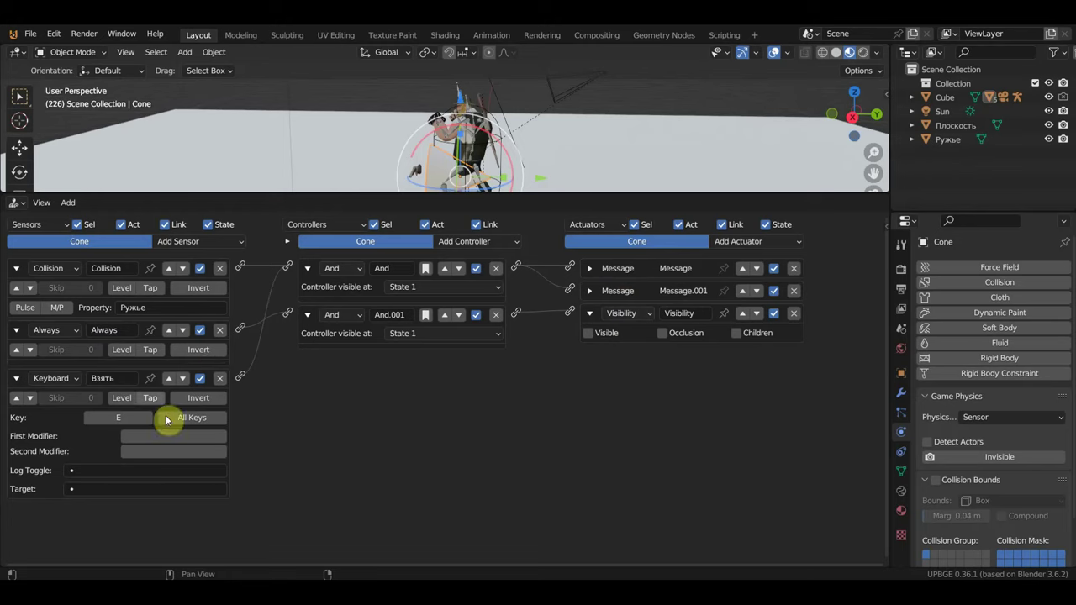
pyautogui.click(590, 270)
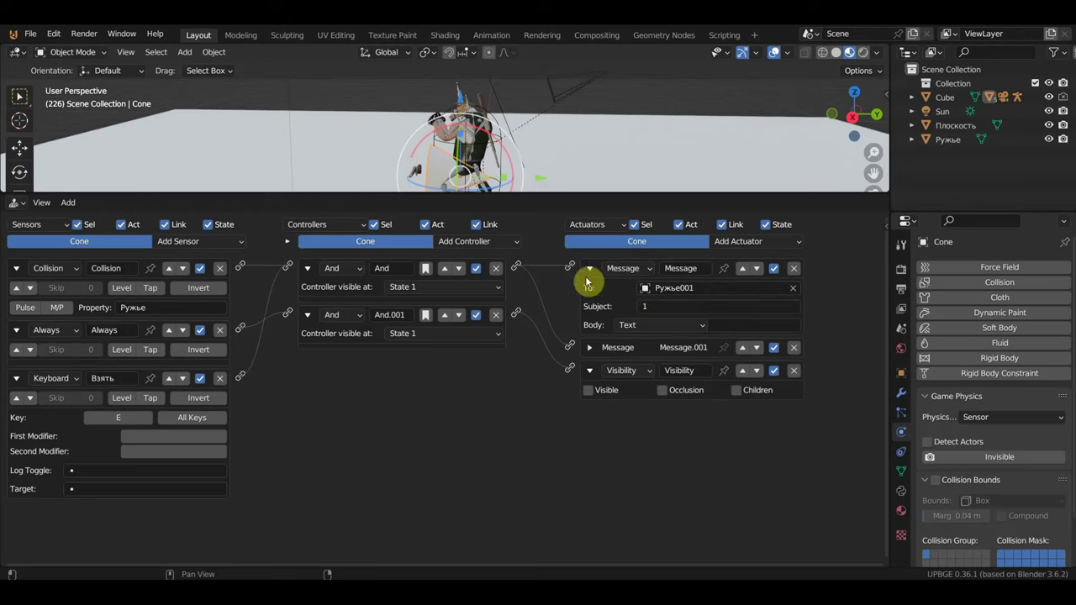
pyautogui.click(589, 347)
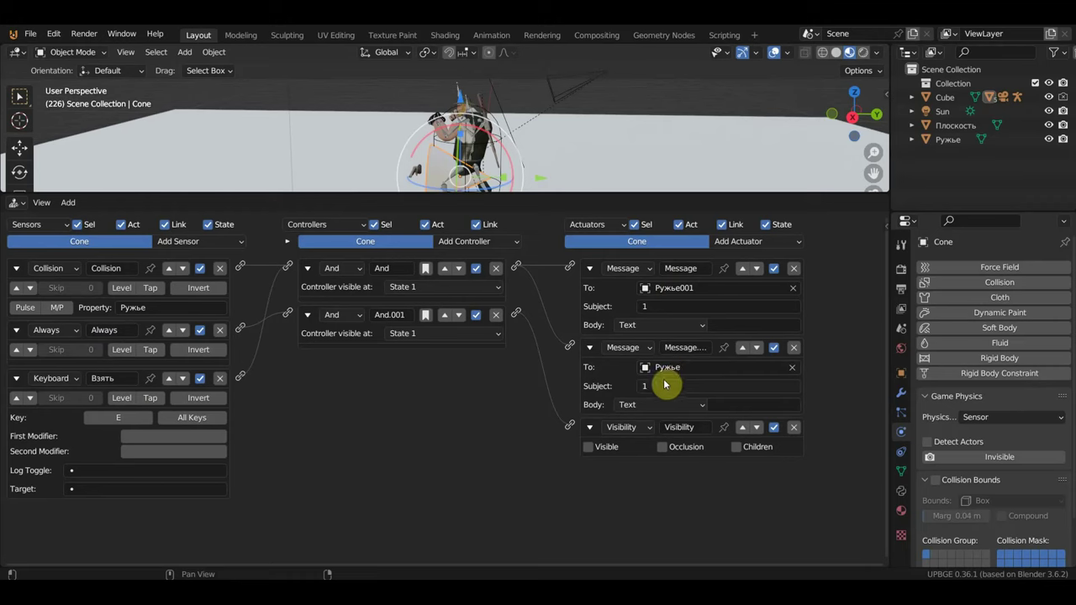
pyautogui.moveTo(480, 184); pyautogui.dragTo(424, 171, button='middle')
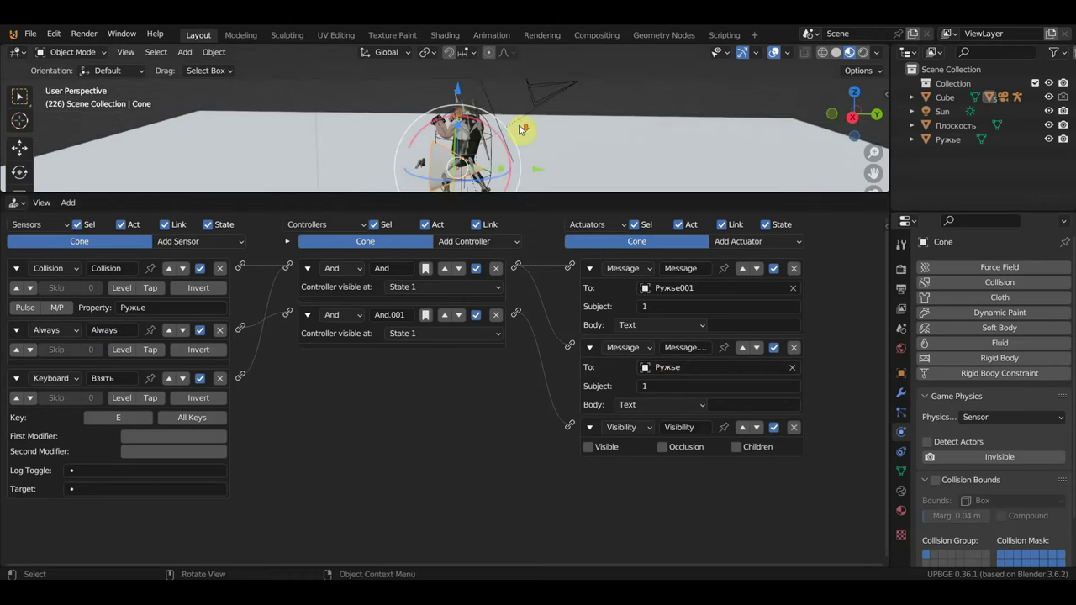
pyautogui.click(419, 172)
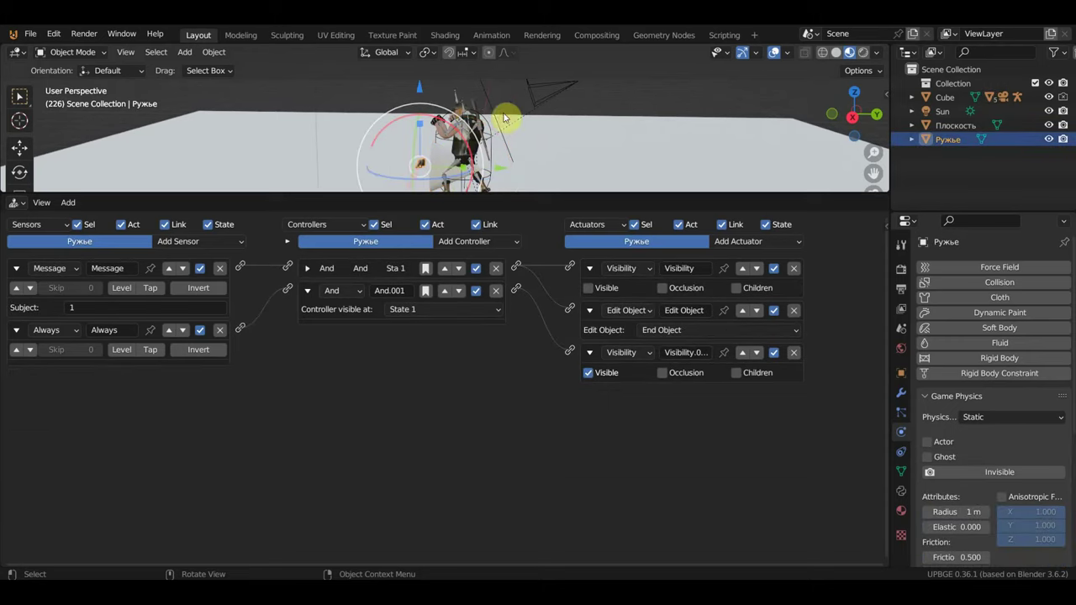
pyautogui.click(477, 116)
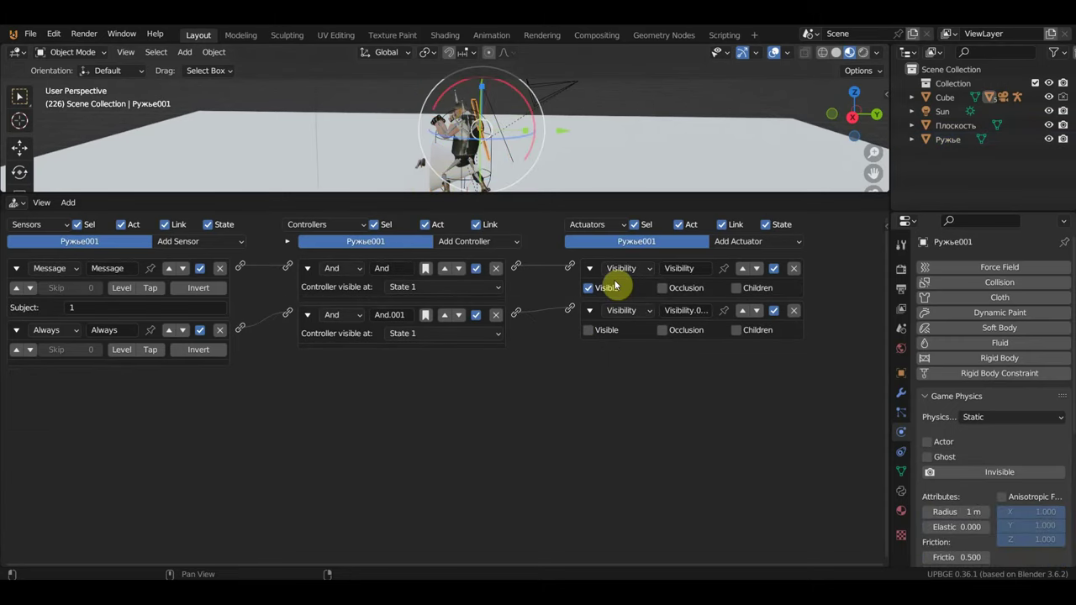
pyautogui.click(411, 167)
pyautogui.click(420, 167)
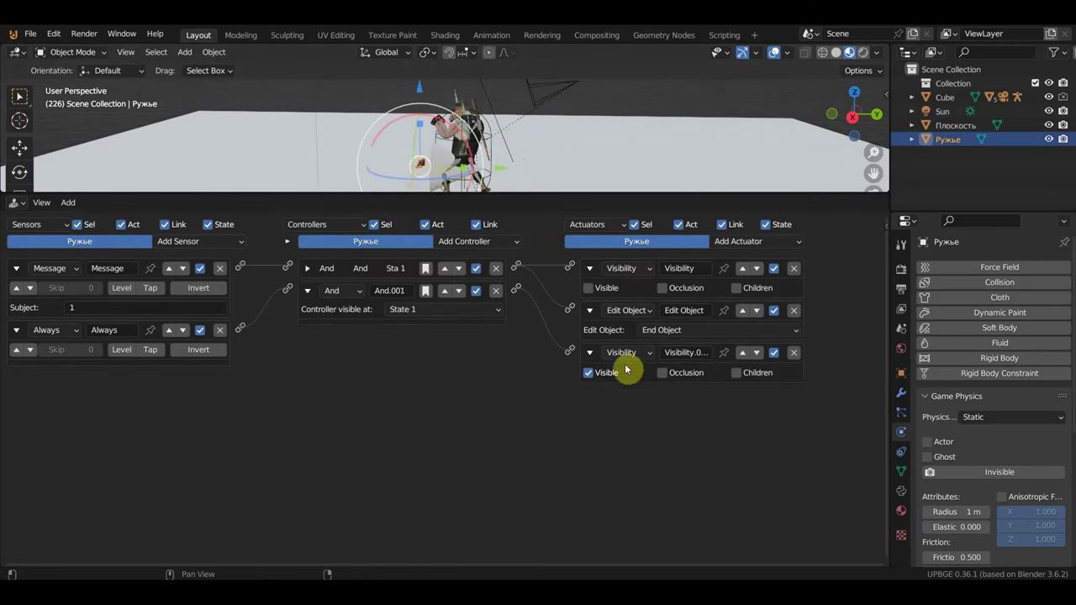
# Enlarge the 3D viewport, frame the character, and run the game with P
pyautogui.scroll(1, 465, 341)
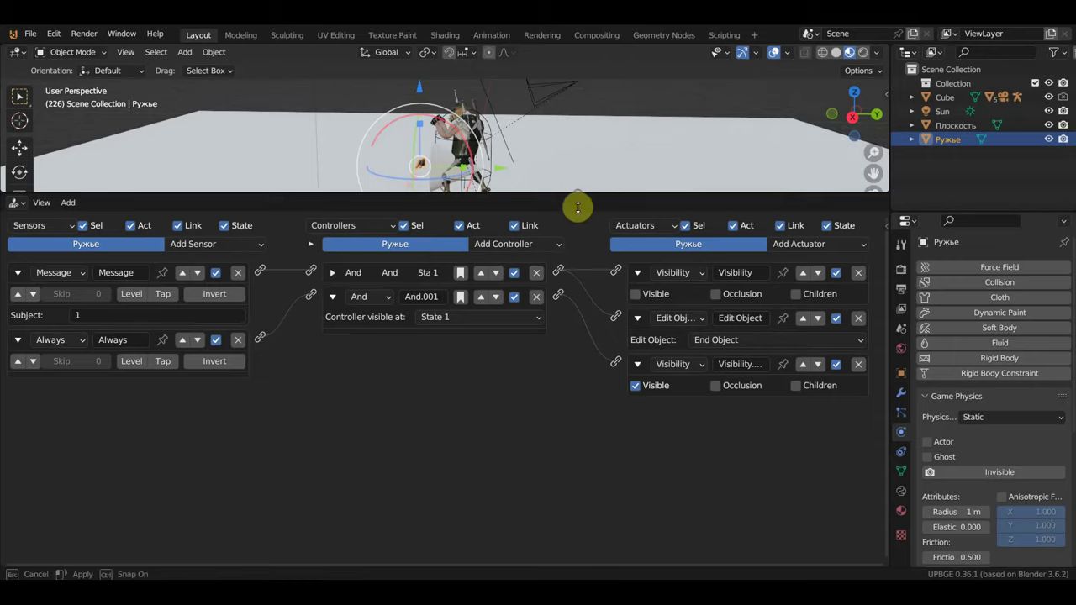
pyautogui.moveTo(578, 194); pyautogui.dragTo(577, 296)
pyautogui.moveTo(591, 221); pyautogui.dragTo(596, 211, button='middle')
pyautogui.moveTo(596, 295); pyautogui.dragTo(593, 515)
pyautogui.moveTo(633, 388)
pyautogui.mouseDown(button='middle')
pyautogui.moveTo(644, 320)
pyautogui.moveTo(625, 316)
pyautogui.mouseUp(button='middle')
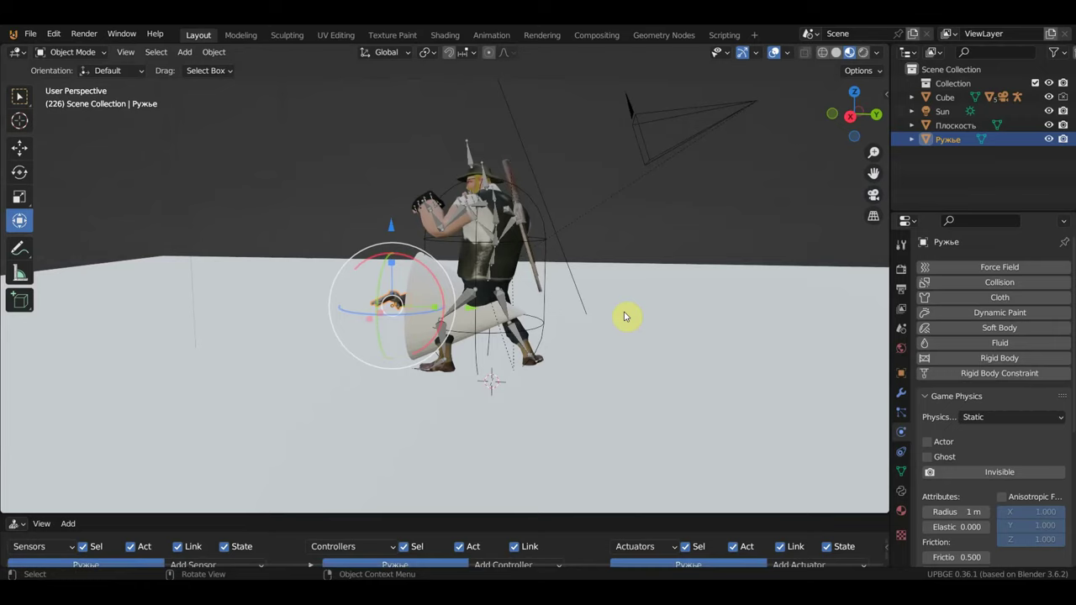
pyautogui.press('p')
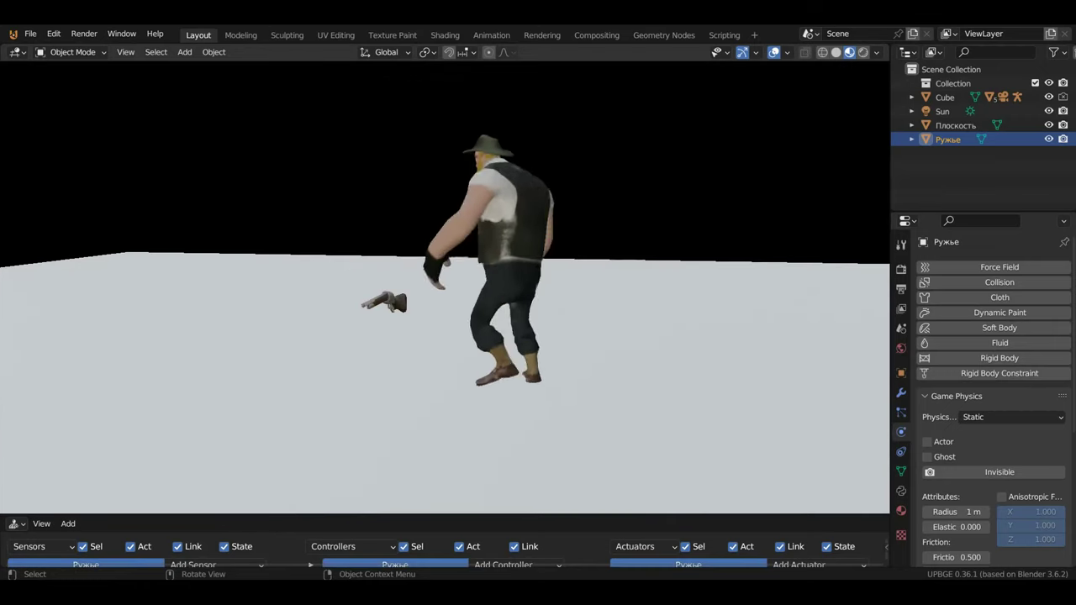
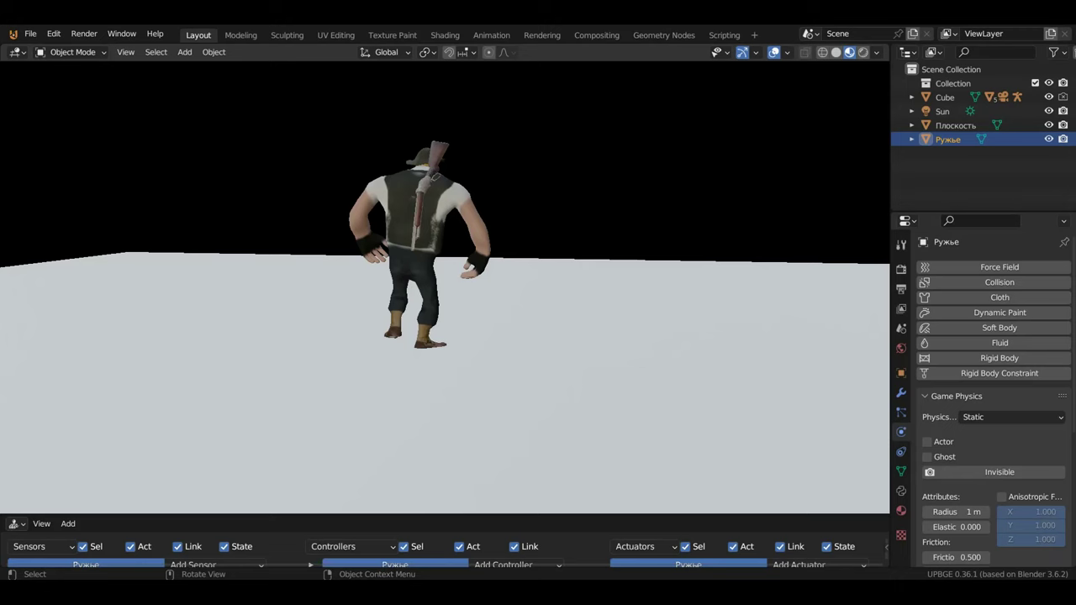
# Stop the game test and select the rifle copy Ружье001 on the character's back
pyautogui.press('Escape')
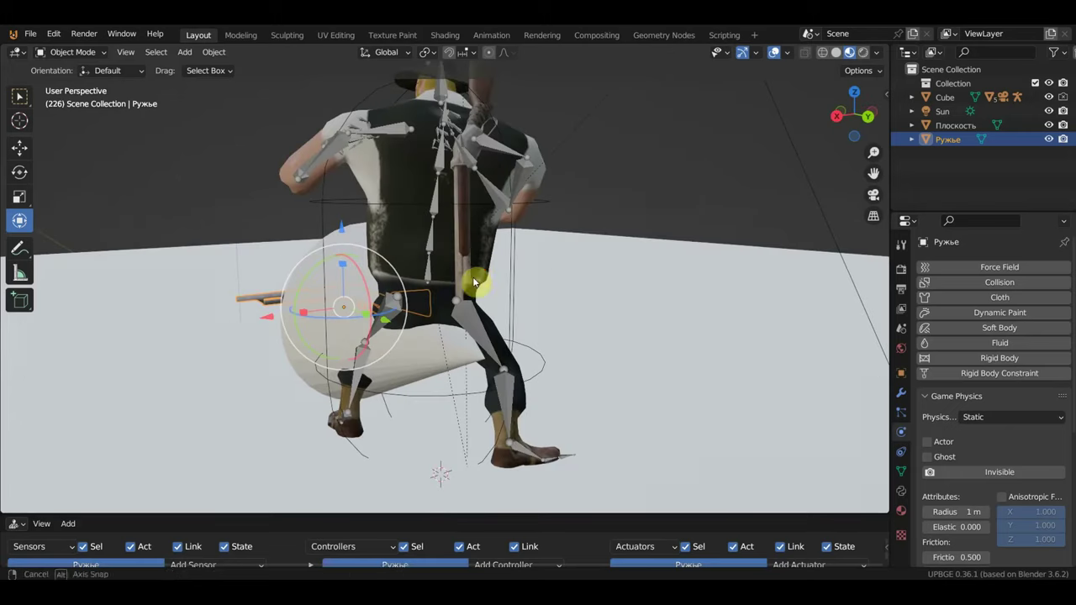
pyautogui.moveTo(481, 268); pyautogui.dragTo(400, 294, button='middle')
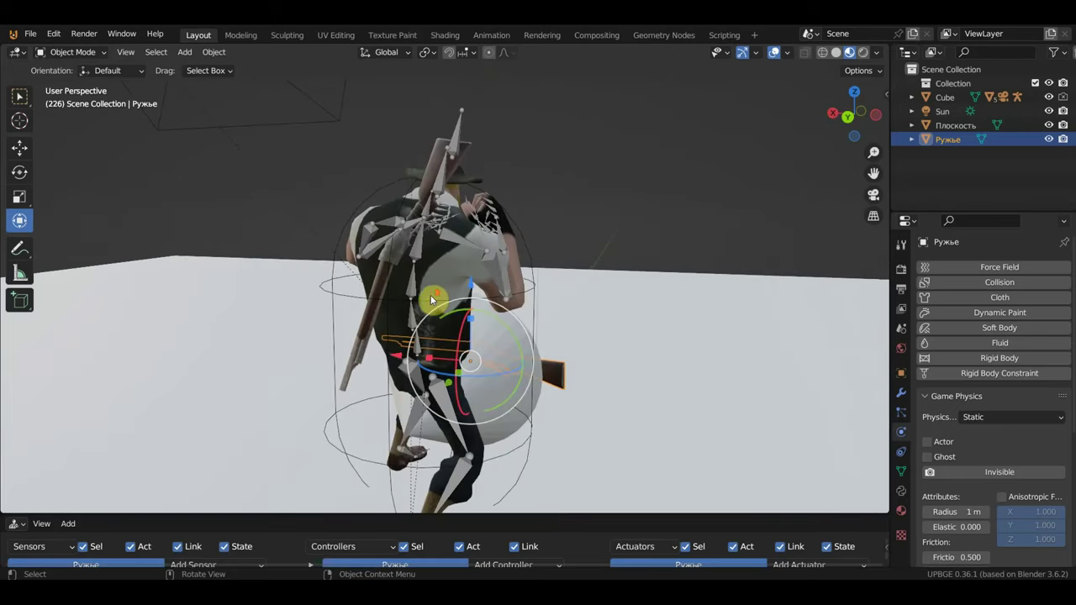
pyautogui.click(398, 185)
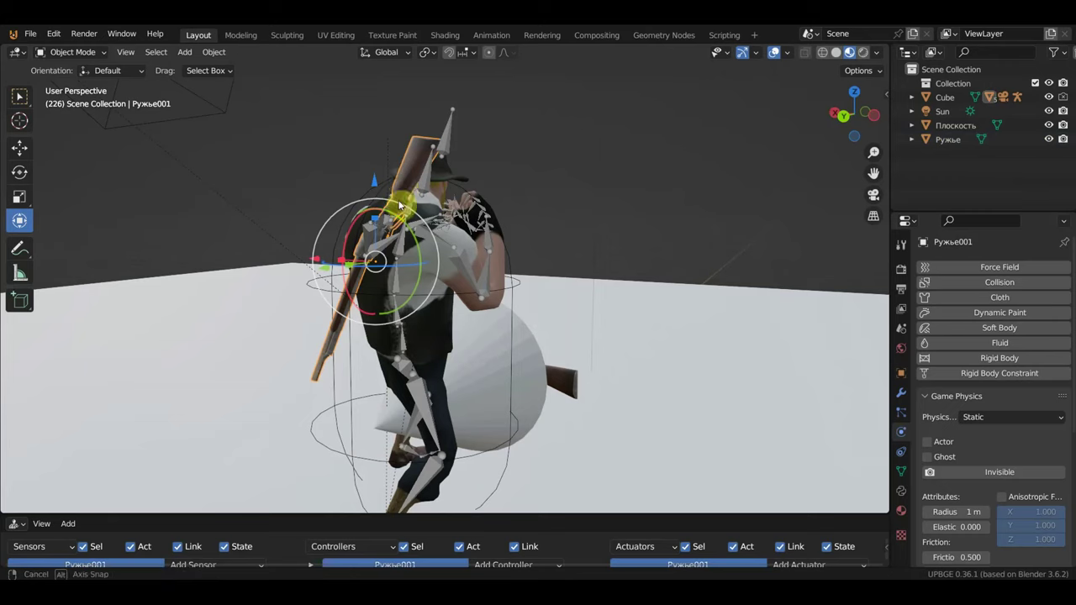
pyautogui.moveTo(392, 204); pyautogui.dragTo(347, 218, button='middle')
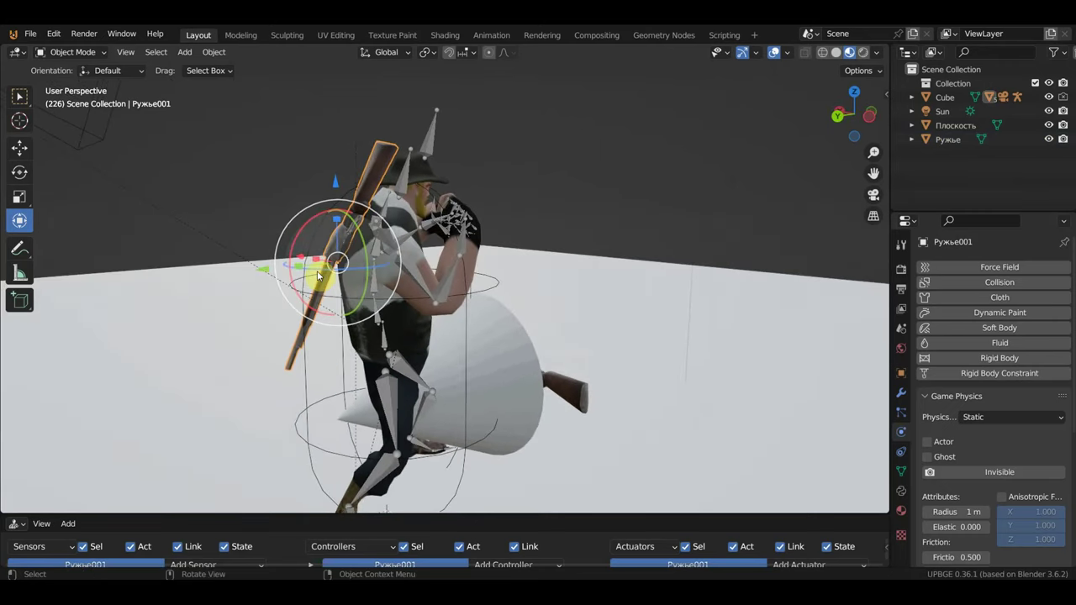
pyautogui.moveTo(375, 240)
pyautogui.mouseDown(button='middle')
pyautogui.moveTo(220, 246)
pyautogui.moveTo(605, 250)
pyautogui.moveTo(512, 232)
pyautogui.moveTo(530, 237)
pyautogui.moveTo(523, 227)
pyautogui.mouseUp(button='middle')
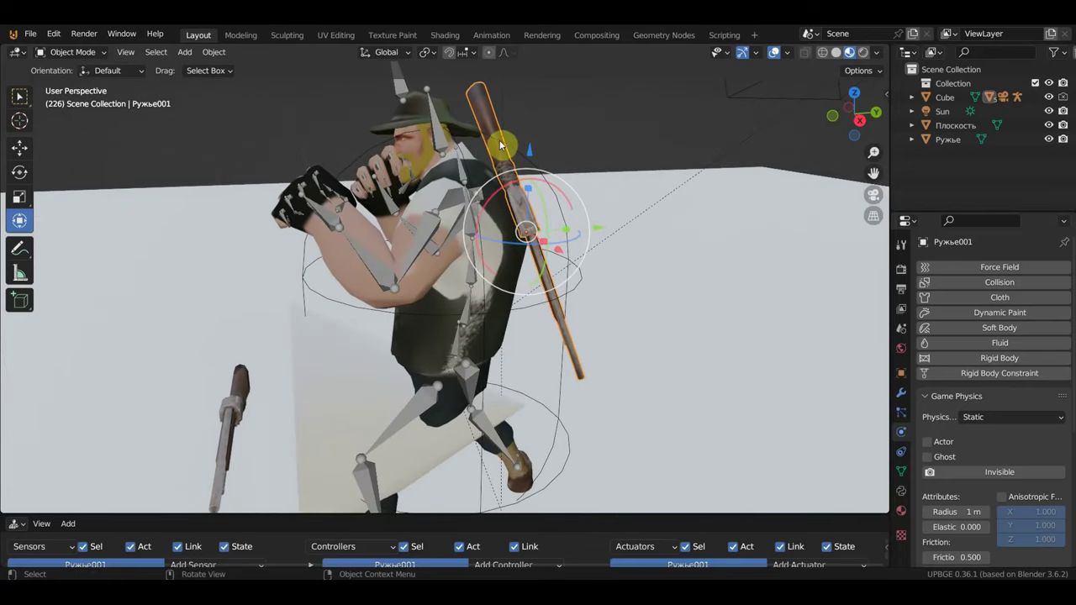
pyautogui.moveTo(533, 121)
pyautogui.mouseDown(button='middle')
pyautogui.moveTo(484, 132)
pyautogui.moveTo(512, 194)
pyautogui.moveTo(414, 155)
pyautogui.moveTo(481, 207)
pyautogui.moveTo(574, 218)
pyautogui.moveTo(547, 289)
pyautogui.moveTo(554, 271)
pyautogui.moveTo(602, 264)
pyautogui.mouseUp(button='middle')
# Enlarge the logic editor to show Ружье001's Message and Always sensors and Visibility actuators
pyautogui.moveTo(519, 512); pyautogui.dragTo(551, 372)
pyautogui.scroll(-3, 574, 249)
pyautogui.moveTo(577, 252); pyautogui.dragTo(677, 284, button='middle')
pyautogui.scroll(3, 493, 276)
# Enlarge the logic editor, inspect the floor rifle Ружье's logic, then select the Cube
pyautogui.moveTo(493, 276); pyautogui.dragTo(541, 237, button='middle')
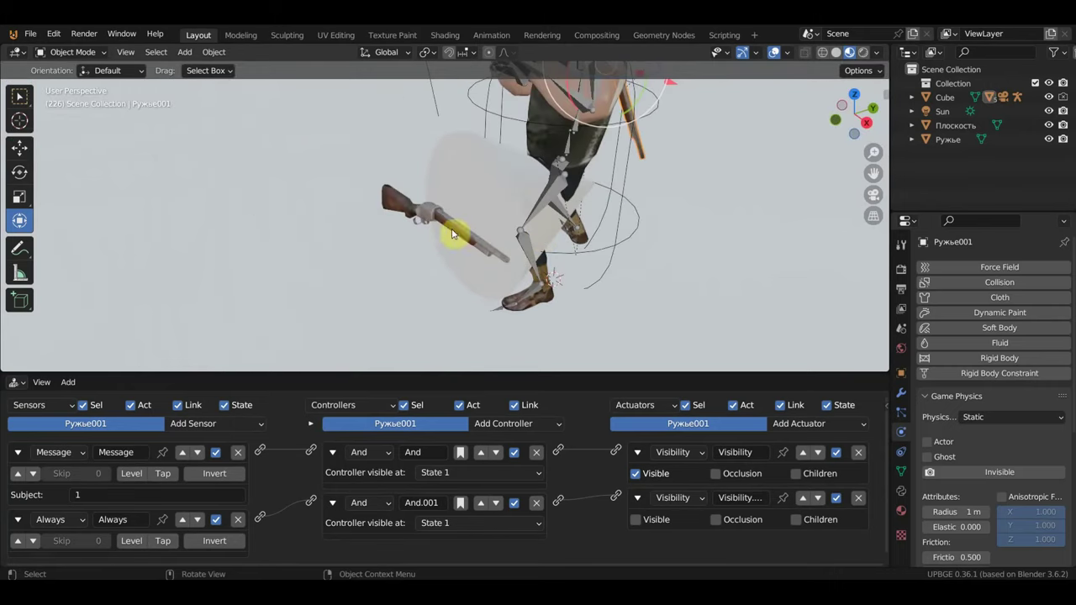
pyautogui.moveTo(493, 372); pyautogui.dragTo(512, 298)
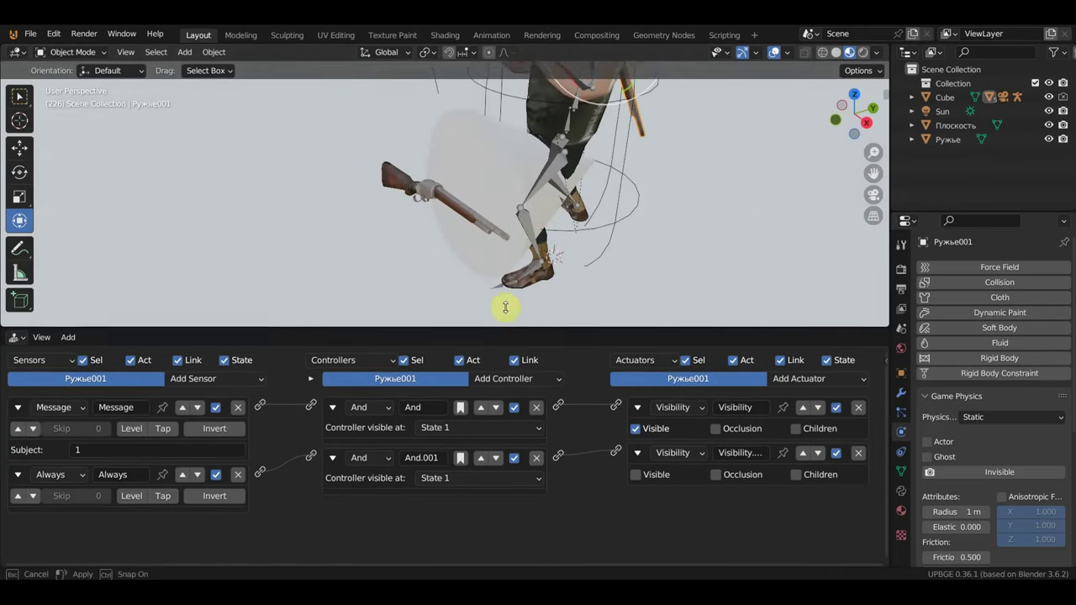
pyautogui.moveTo(580, 199)
pyautogui.mouseDown(button='middle')
pyautogui.moveTo(531, 224)
pyautogui.moveTo(526, 238)
pyautogui.moveTo(360, 240)
pyautogui.moveTo(644, 343)
pyautogui.mouseUp(button='middle')
pyautogui.click(387, 250)
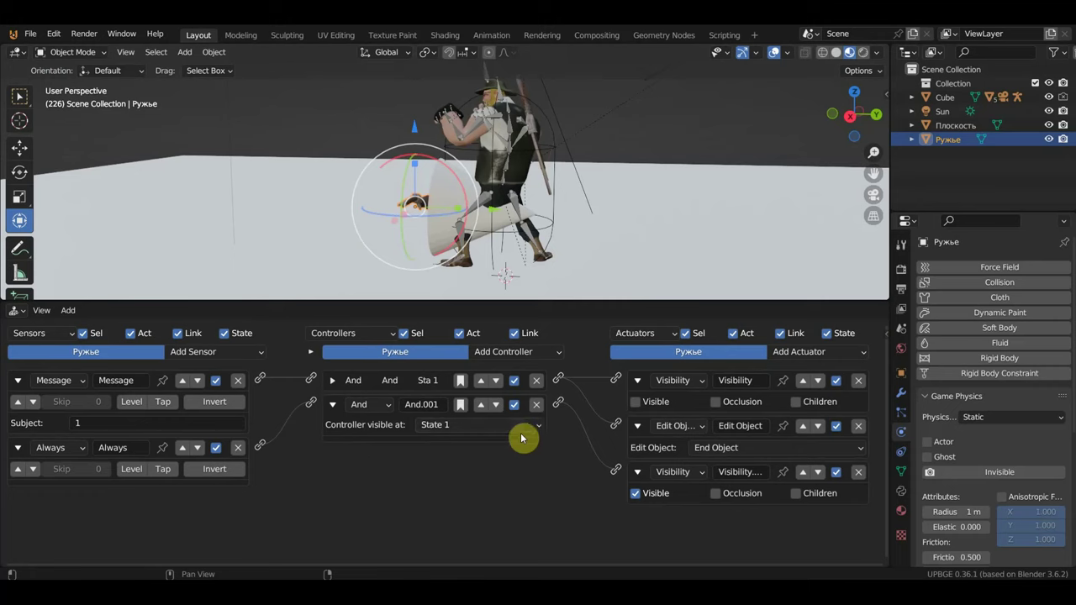
pyautogui.moveTo(457, 254)
pyautogui.mouseDown(button='middle')
pyautogui.moveTo(583, 228)
pyautogui.moveTo(555, 195)
pyautogui.mouseUp(button='middle')
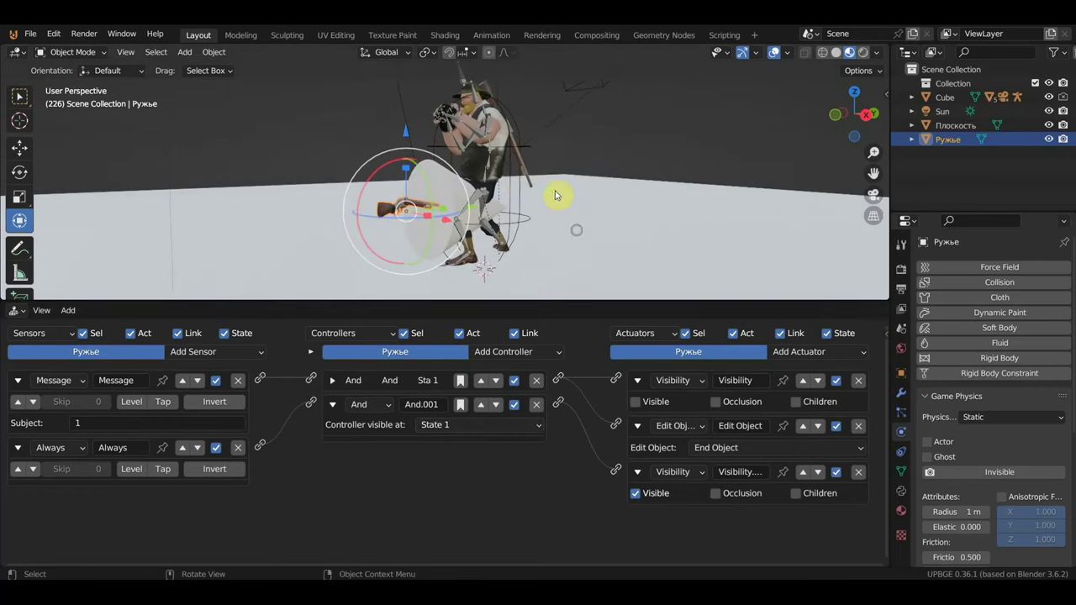
pyautogui.click(508, 182)
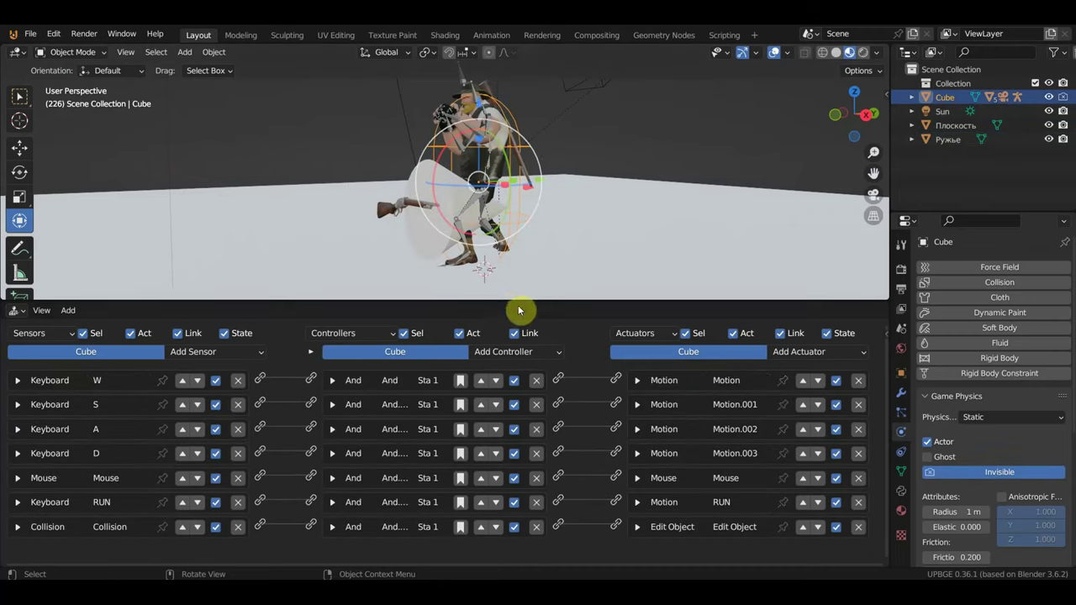
# Add a Collision sensor to the Cube that filters on the property Ружье
pyautogui.moveTo(519, 303); pyautogui.dragTo(494, 246)
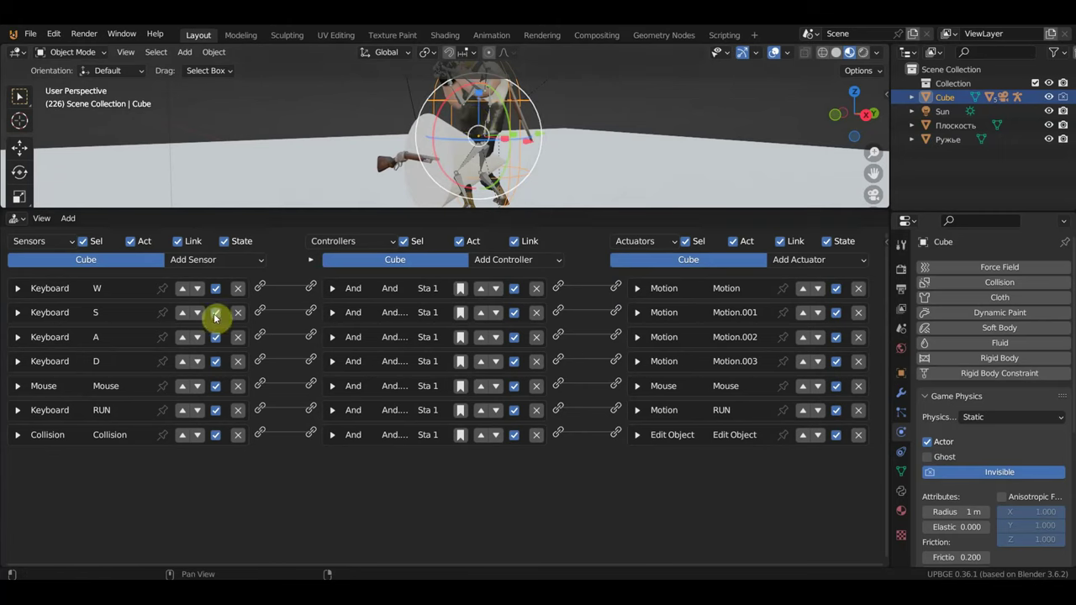
pyautogui.click(202, 260)
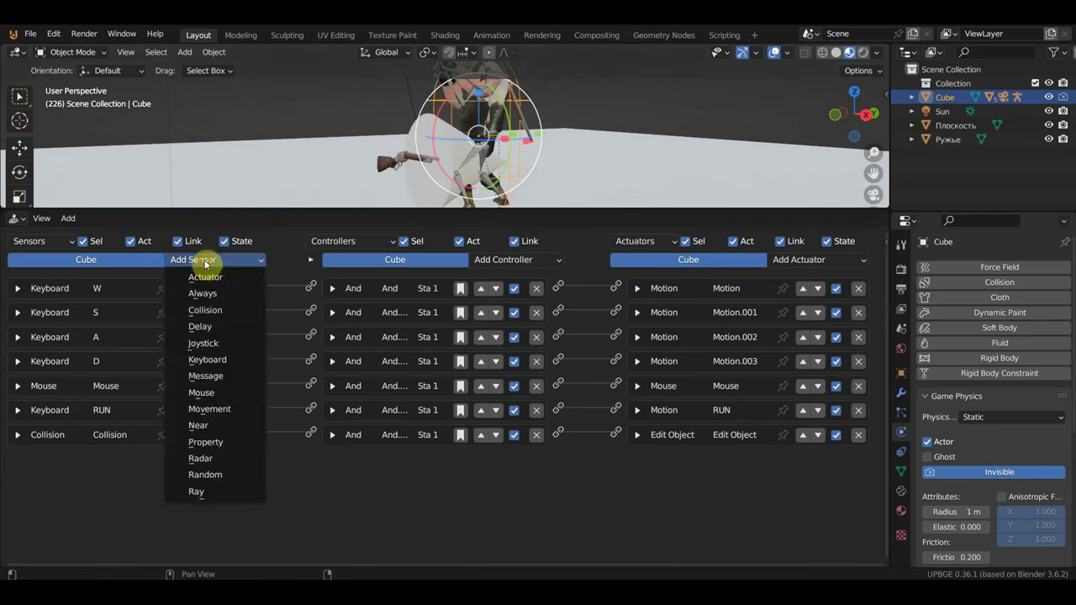
pyautogui.click(224, 313)
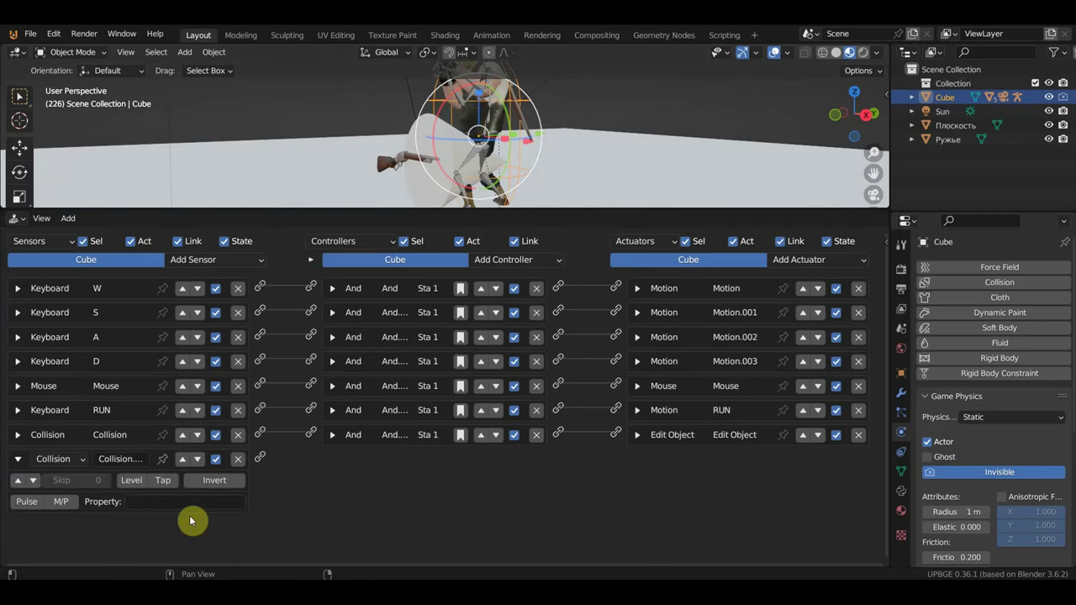
pyautogui.click(155, 503)
pyautogui.write('Ружье')
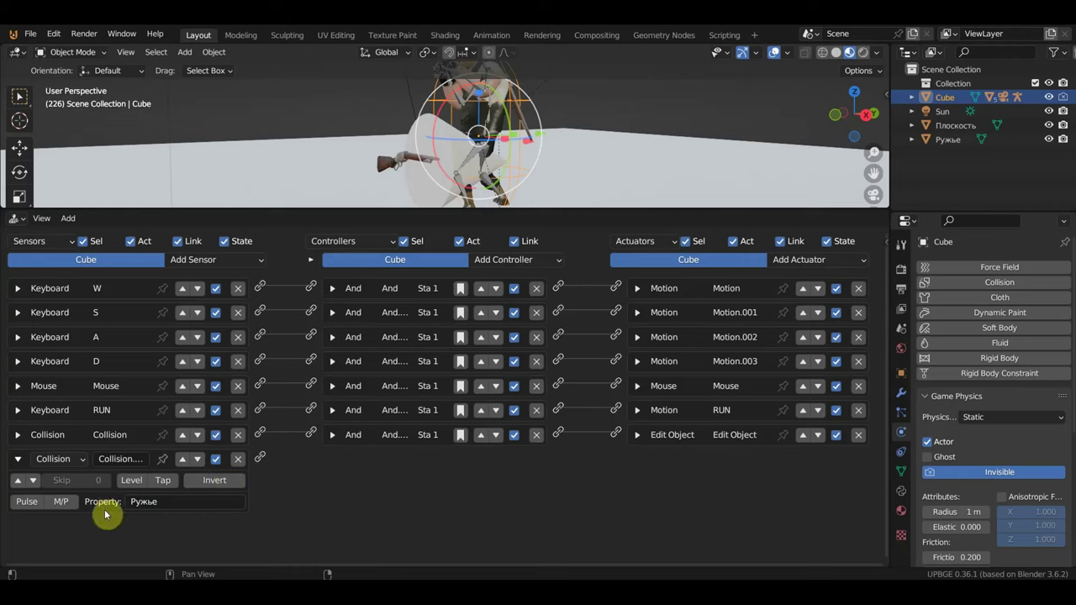
pyautogui.click(840, 260)
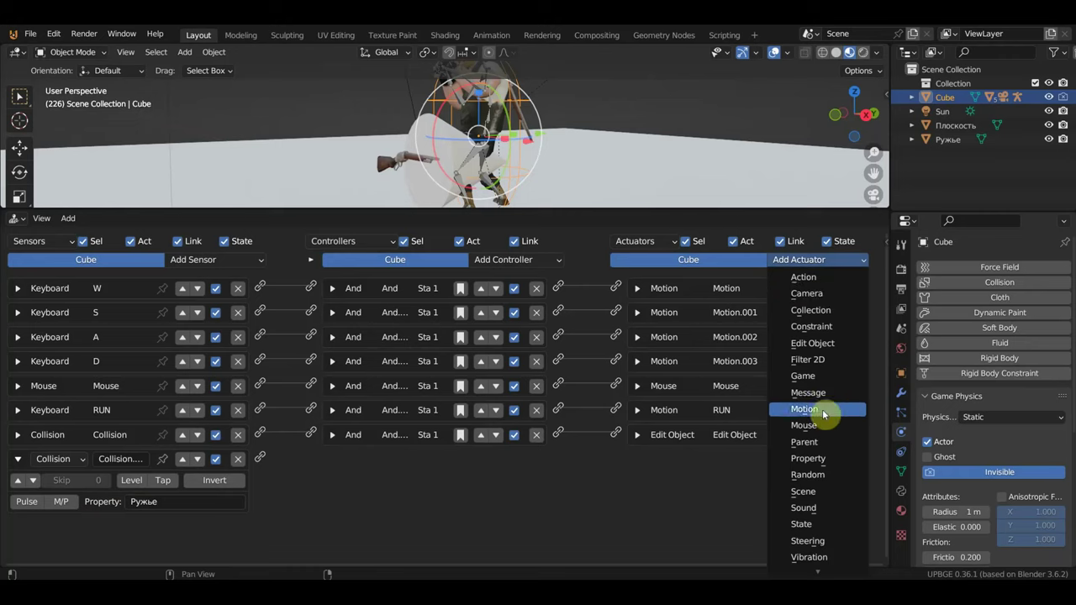
# Add an Assign-mode Property actuator to the Cube, property left empty, then select rifle Ружье
pyautogui.click(824, 461)
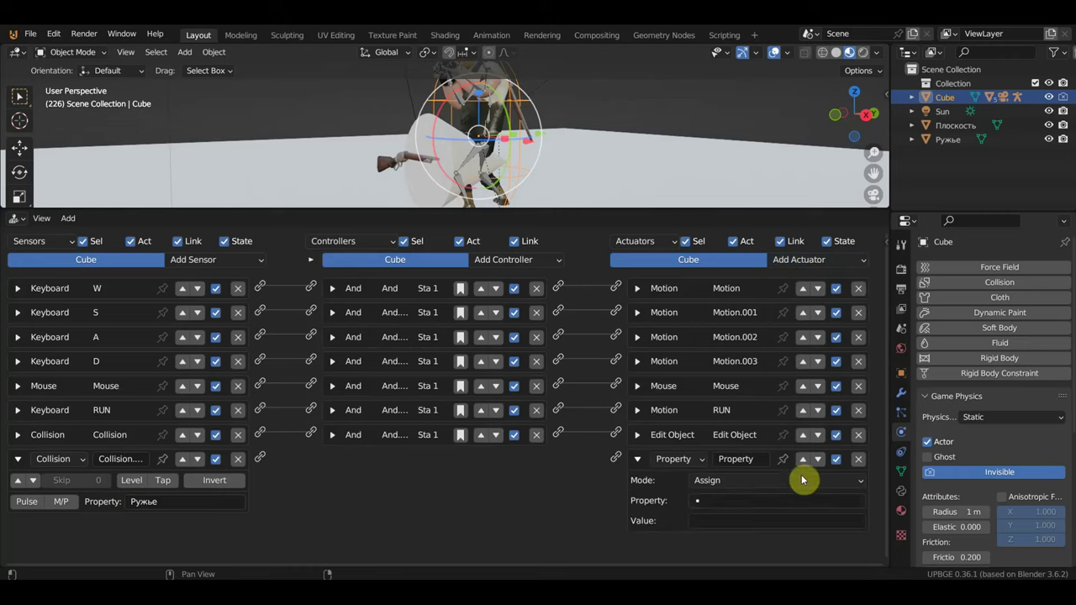
pyautogui.click(740, 500)
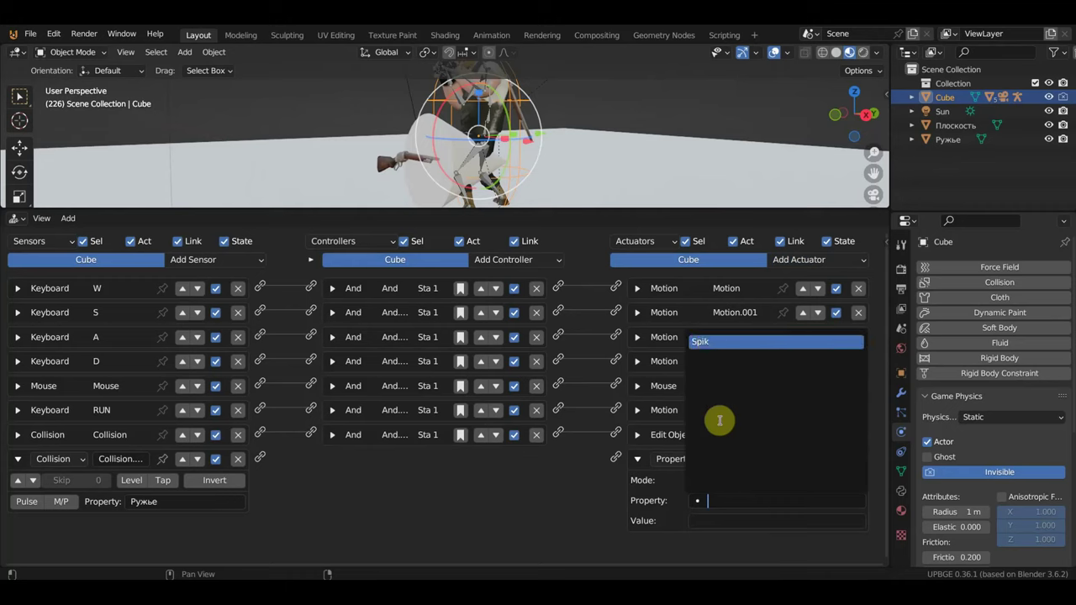
pyautogui.click(719, 502)
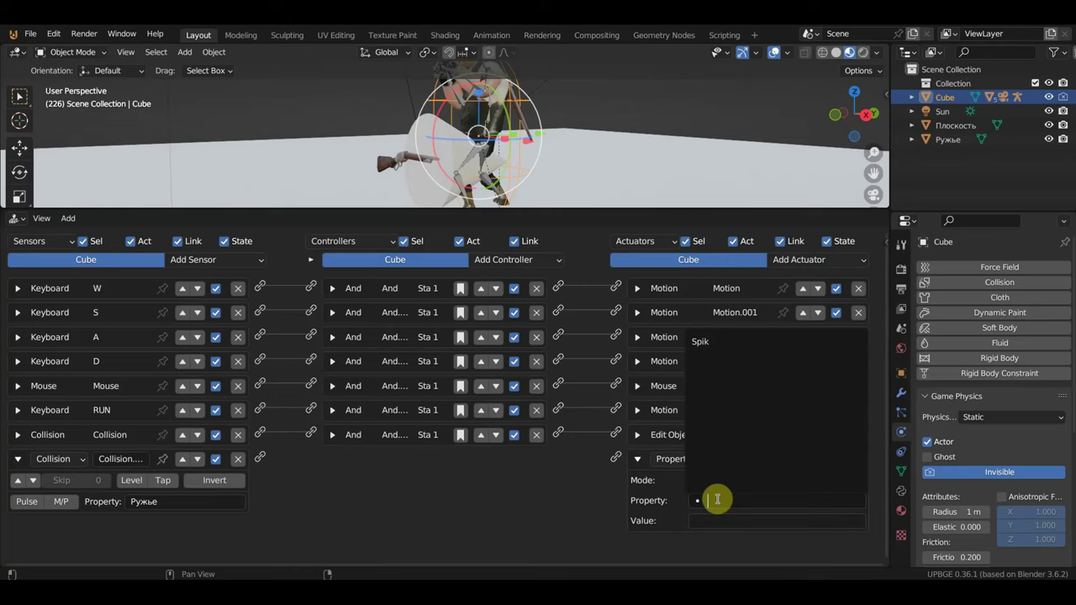
pyautogui.click(723, 500)
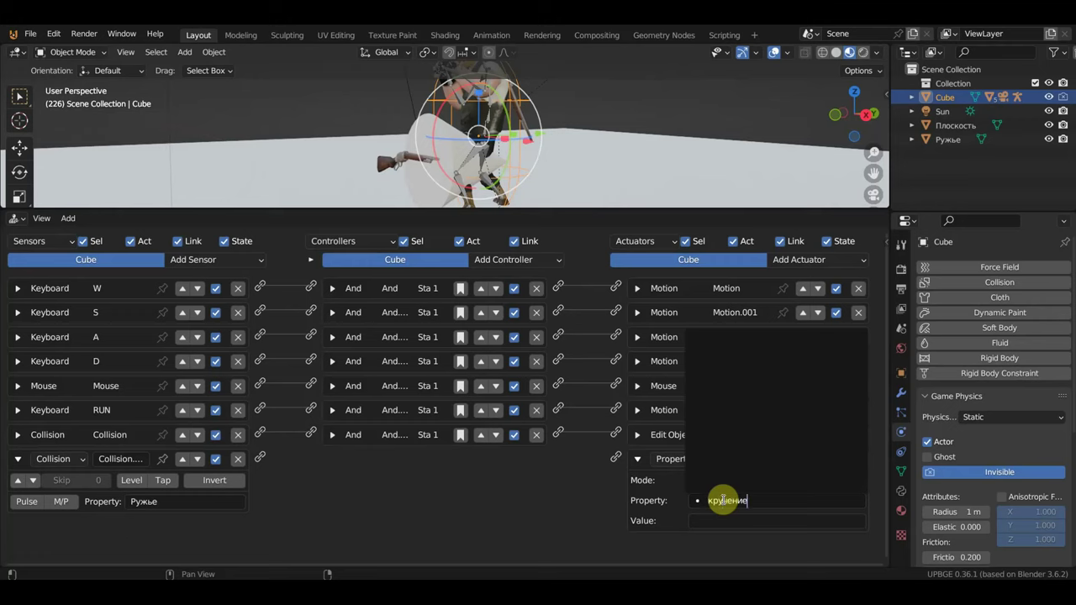
pyautogui.press('Return')
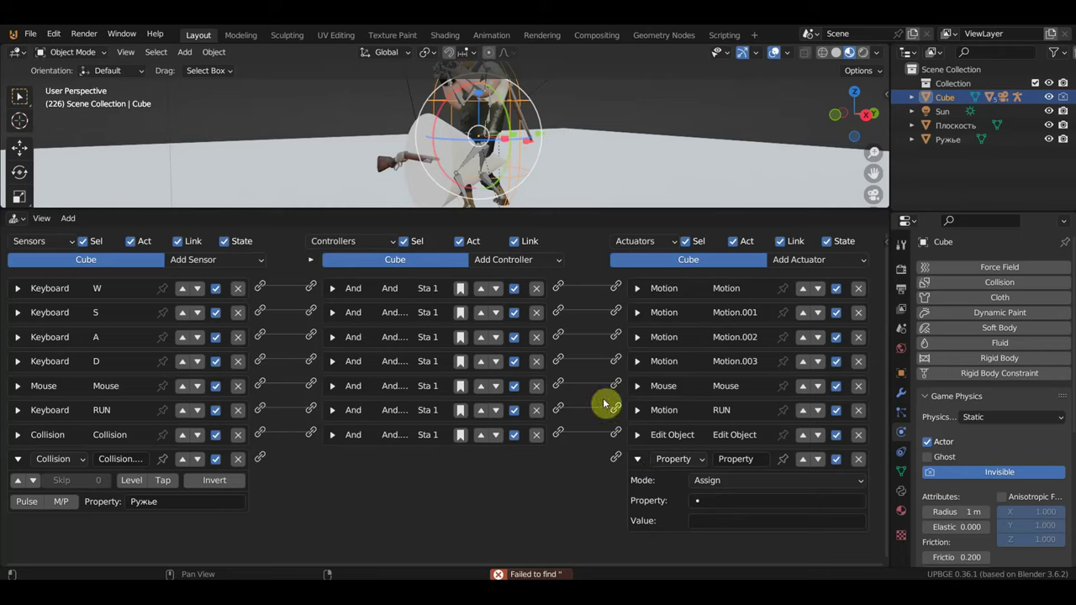
pyautogui.click(374, 169)
pyautogui.click(378, 168)
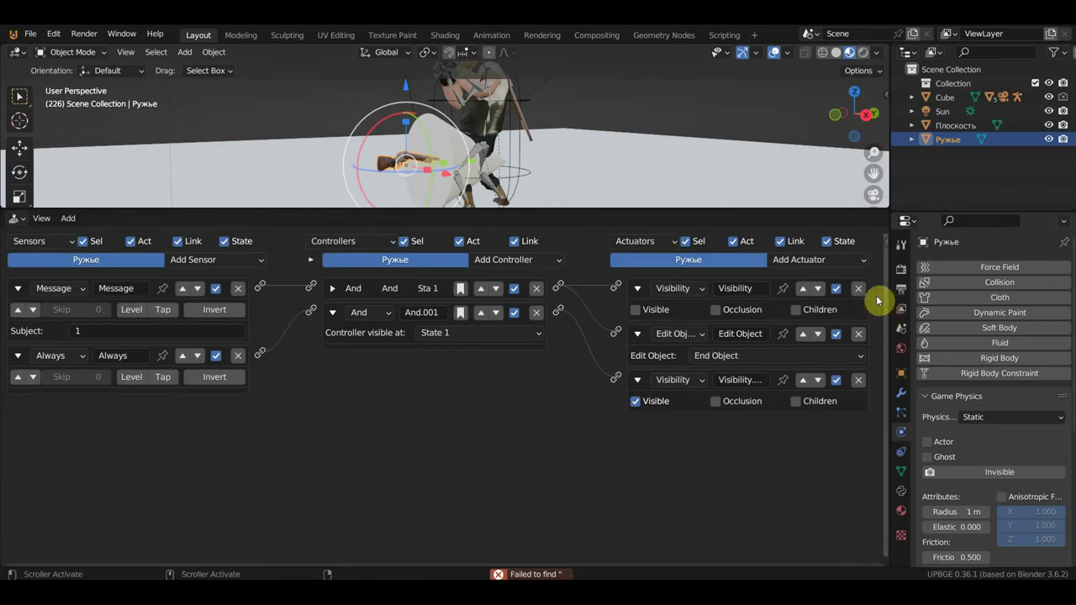
# Add a Float game property named Кручение to the rifle Ружье
pyautogui.moveTo(891, 295)
pyautogui.mouseDown()
pyautogui.moveTo(878, 306)
pyautogui.moveTo(893, 308)
pyautogui.mouseUp()
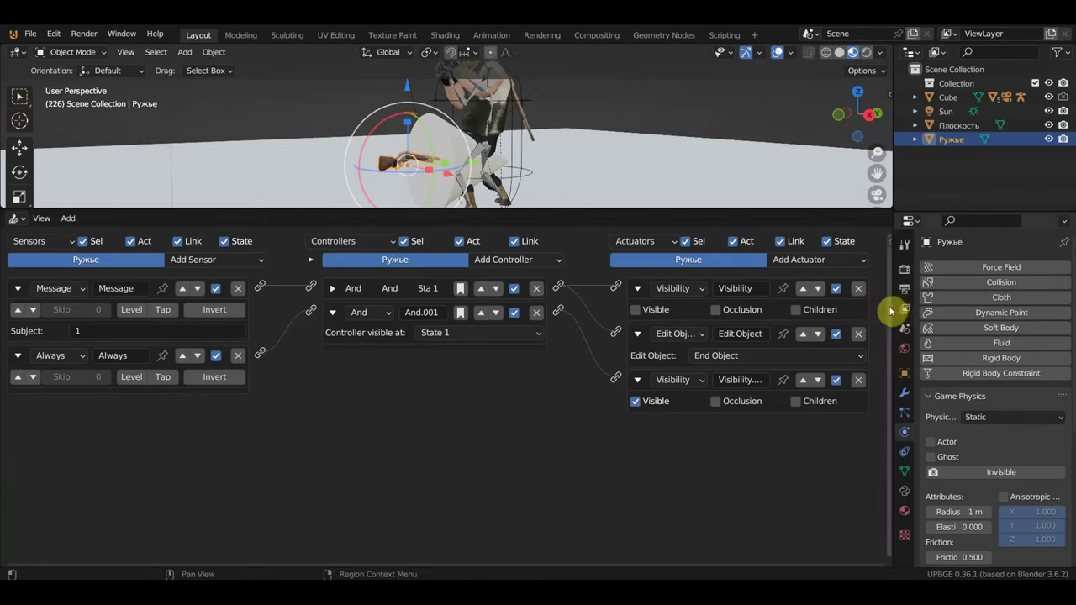
pyautogui.click(891, 243)
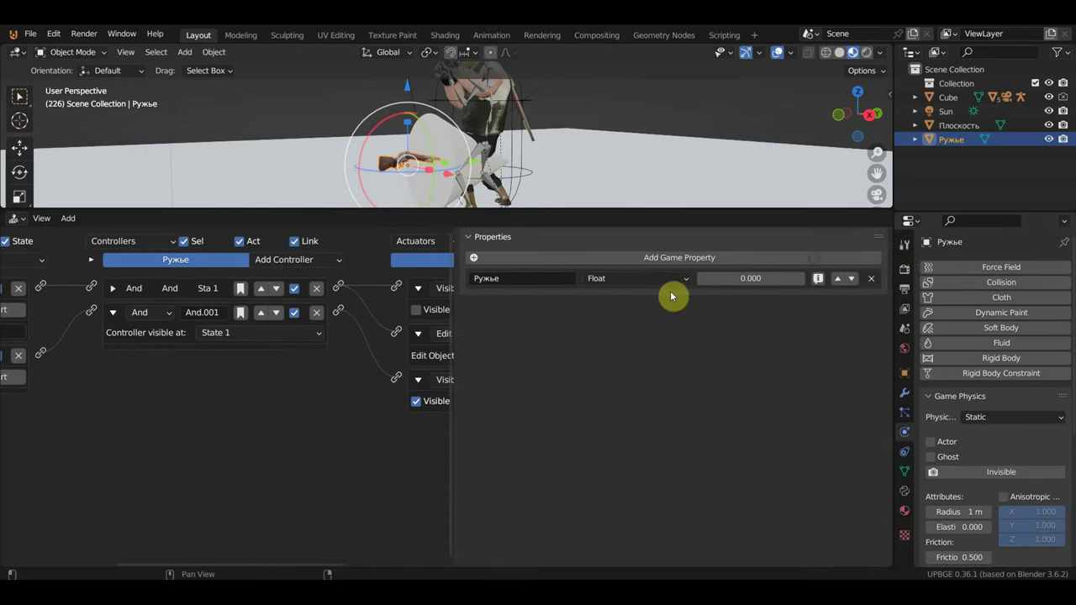
pyautogui.click(648, 258)
pyautogui.click(508, 304)
pyautogui.write('Кручение')
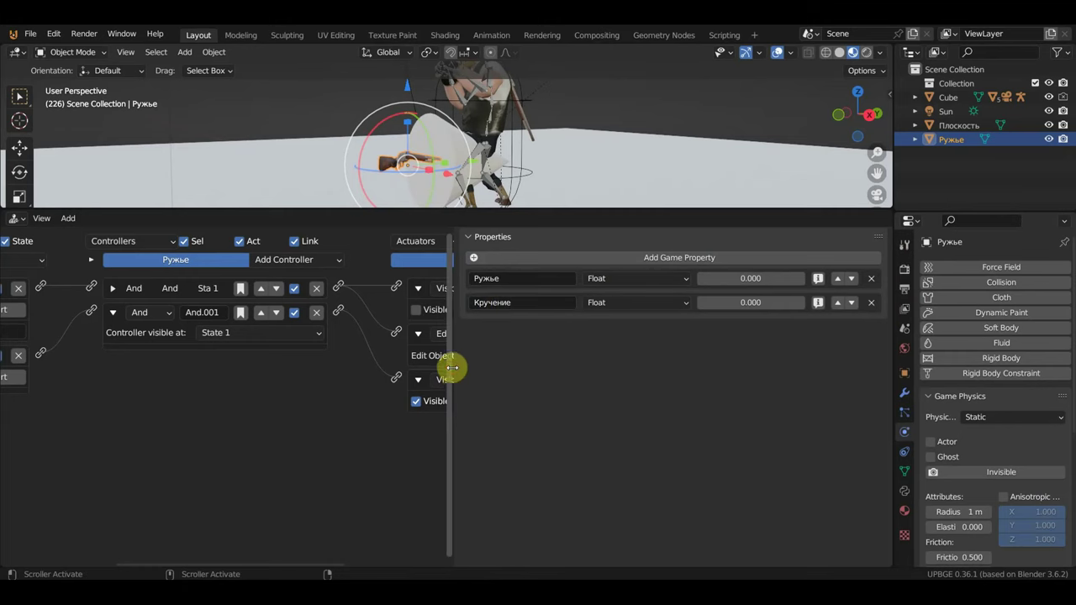
pyautogui.moveTo(452, 367); pyautogui.dragTo(859, 418)
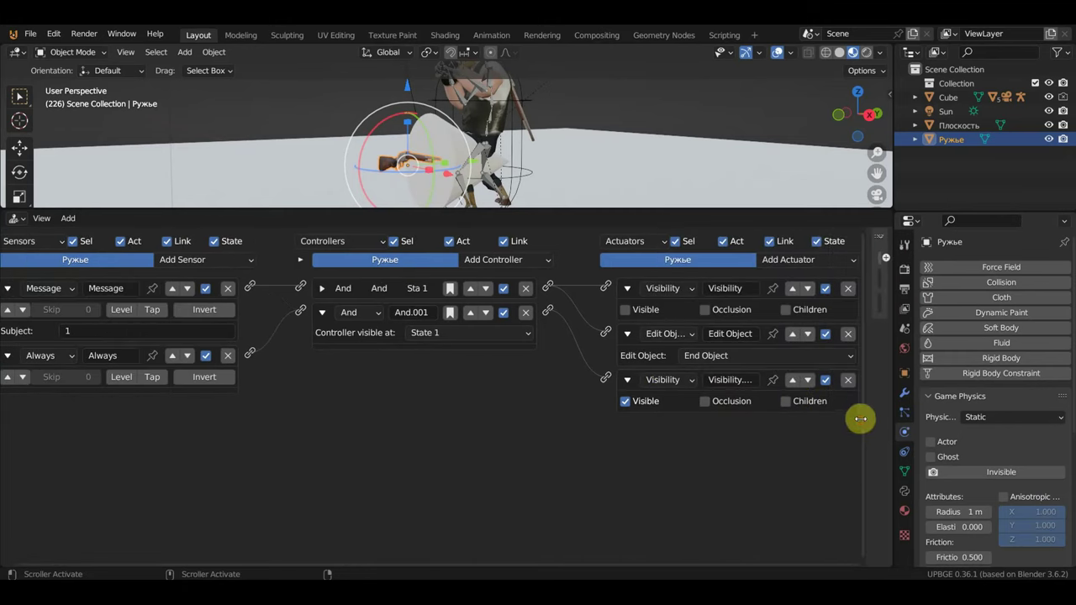
# Check the Cube's Property actuator field, leave it empty, and reselect the rifle Ружье
pyautogui.click(512, 143)
pyautogui.click(726, 497)
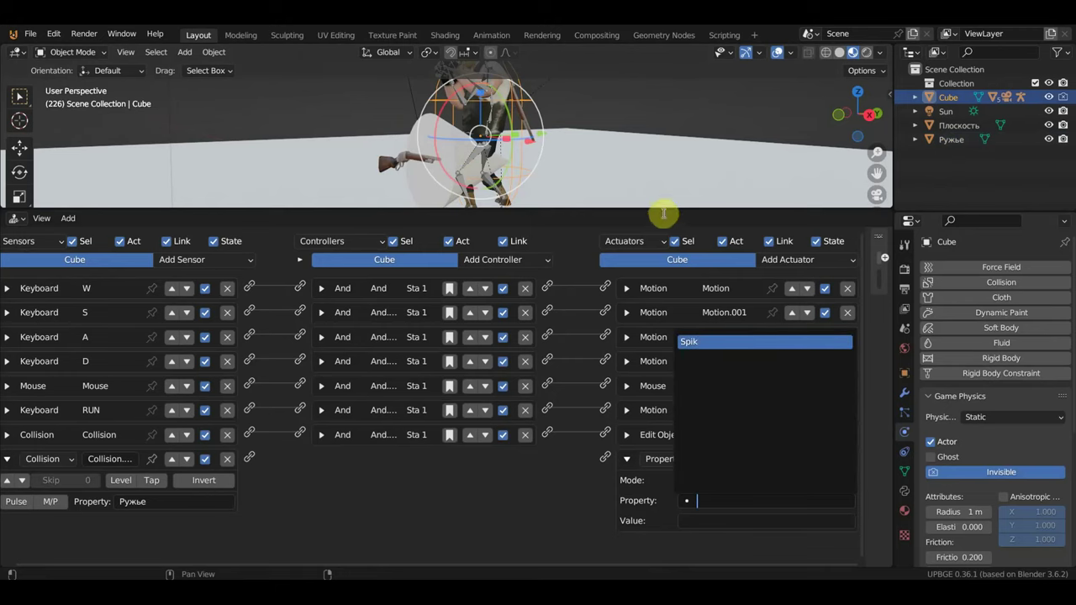
pyautogui.click(561, 215)
pyautogui.moveTo(561, 209); pyautogui.dragTo(596, 445)
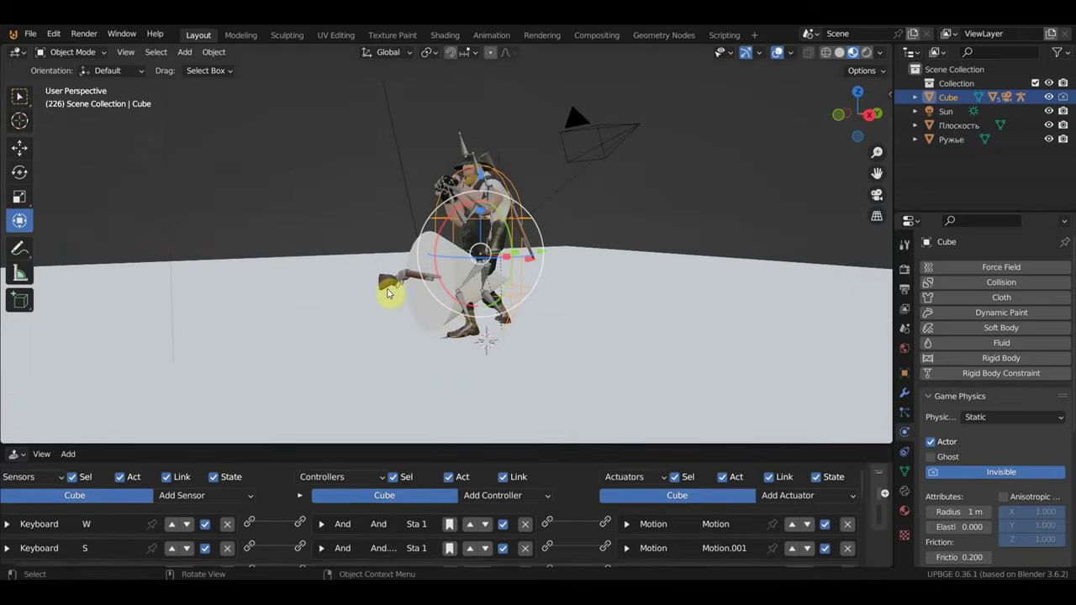
pyautogui.click(389, 283)
pyautogui.moveTo(575, 444); pyautogui.dragTo(602, 209)
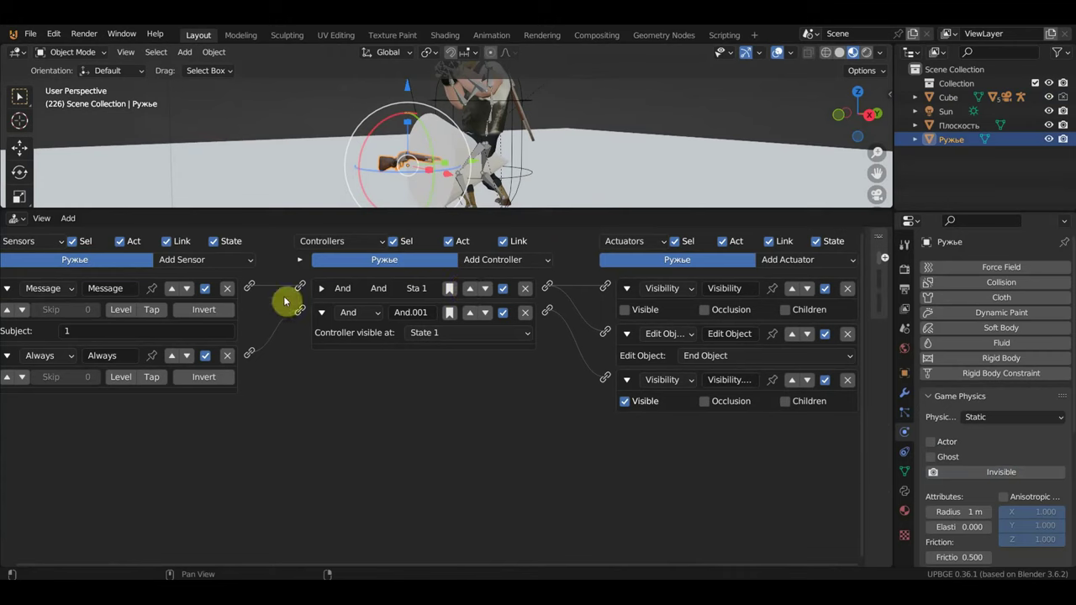
# Add an Always sensor to the rifle and collapse its existing Visibility, Edit Object and And.001 bricks
pyautogui.click(206, 267)
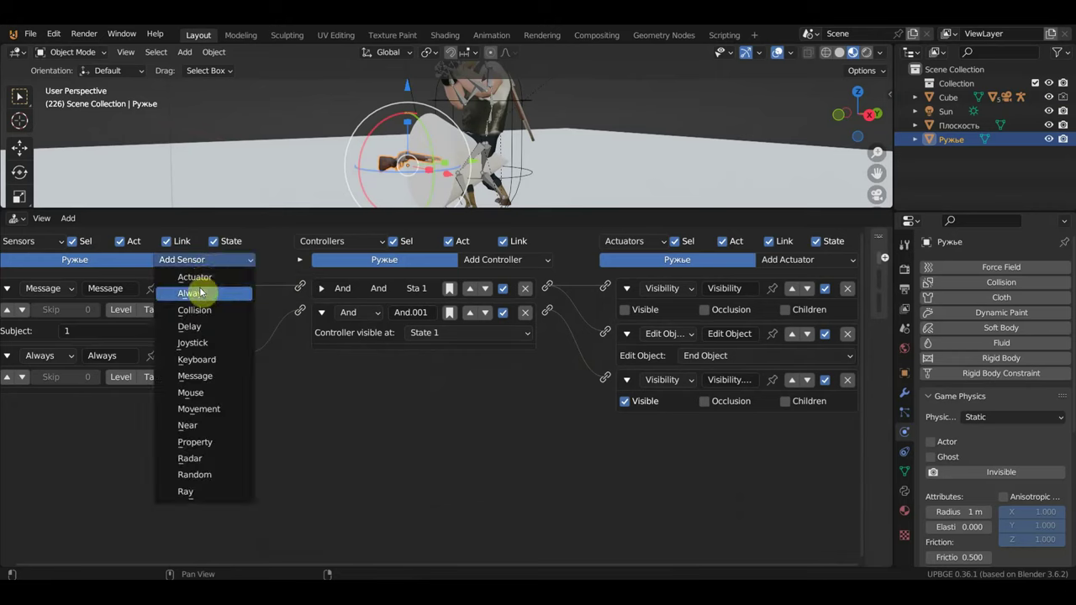
pyautogui.click(204, 291)
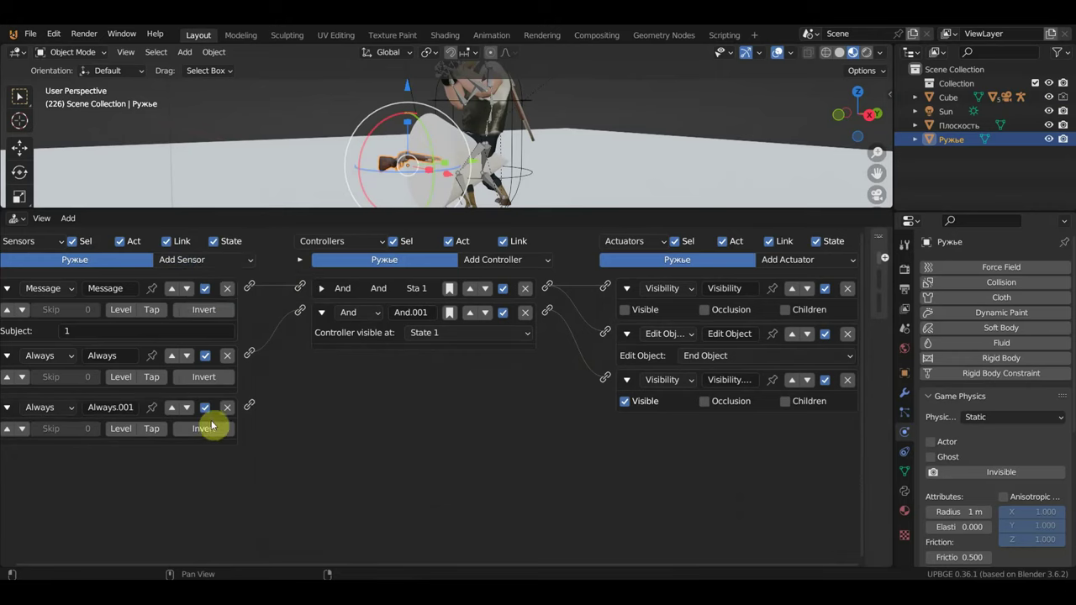
pyautogui.click(626, 379)
pyautogui.click(626, 334)
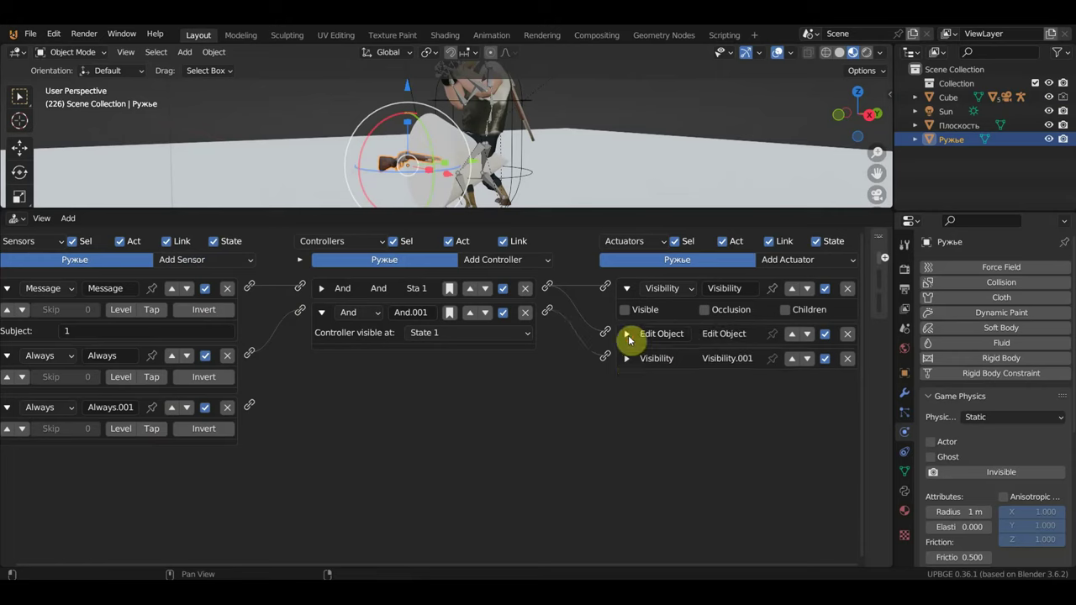
pyautogui.click(626, 288)
pyautogui.click(321, 311)
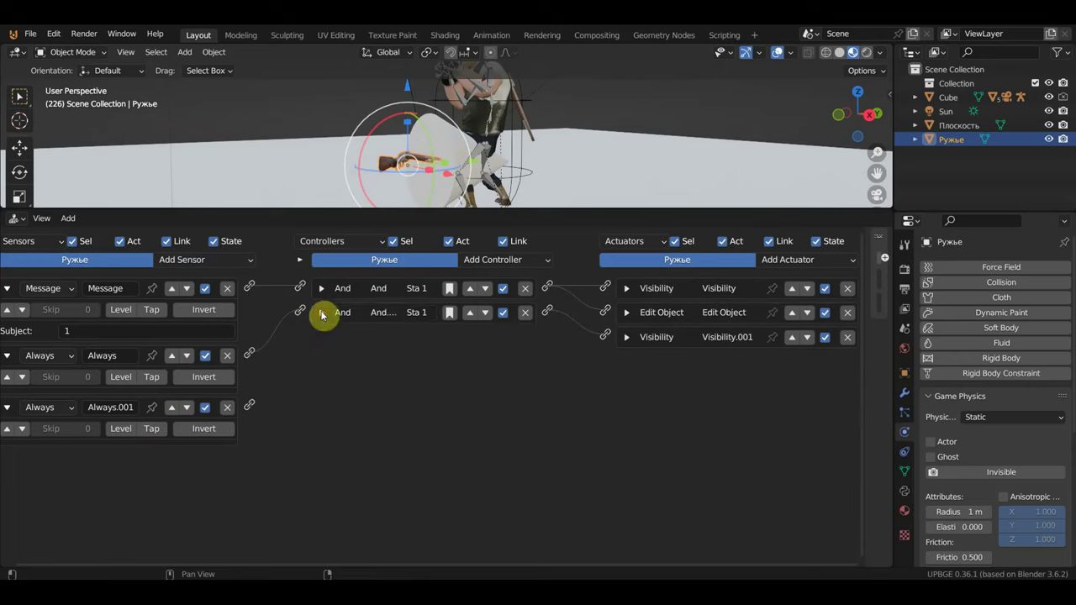
# Link the Always sensor to a new Motion actuator rotating the rifle 5° about local Z
pyautogui.click(811, 262)
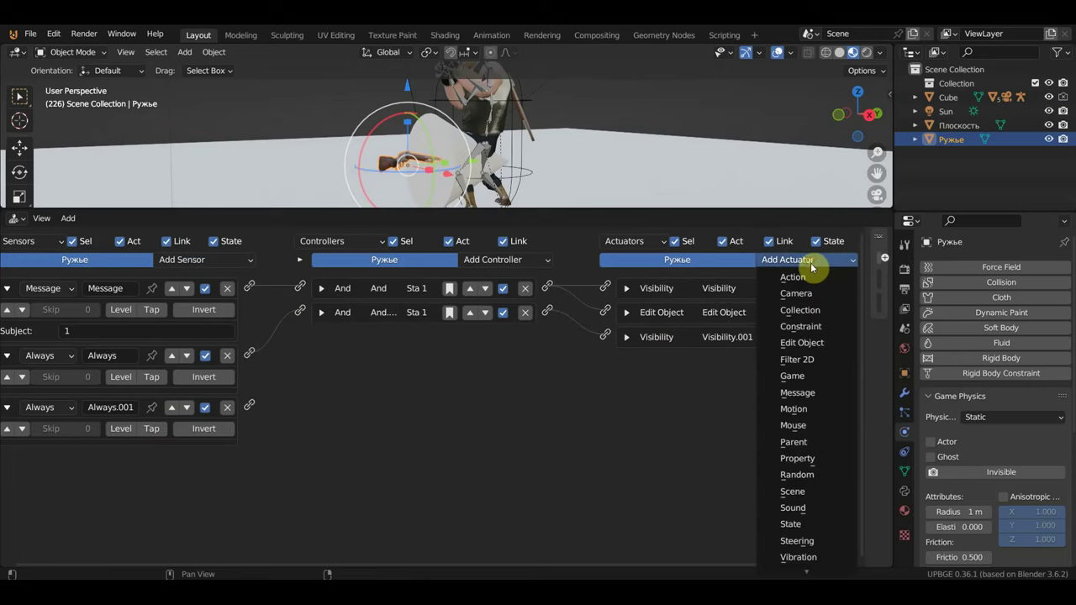
pyautogui.click(806, 411)
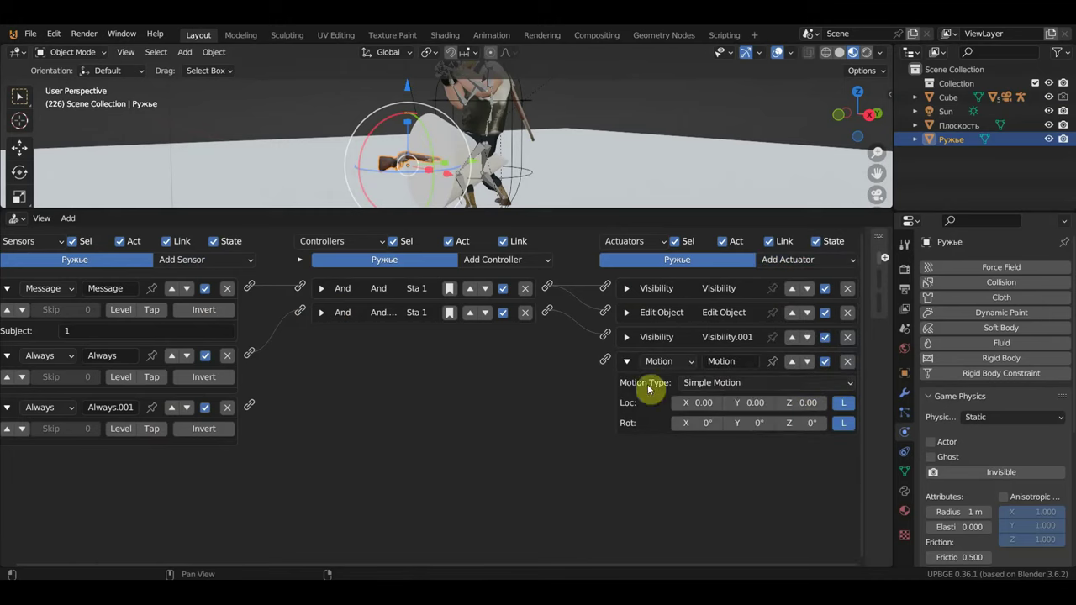
pyautogui.moveTo(250, 405); pyautogui.dragTo(450, 397)
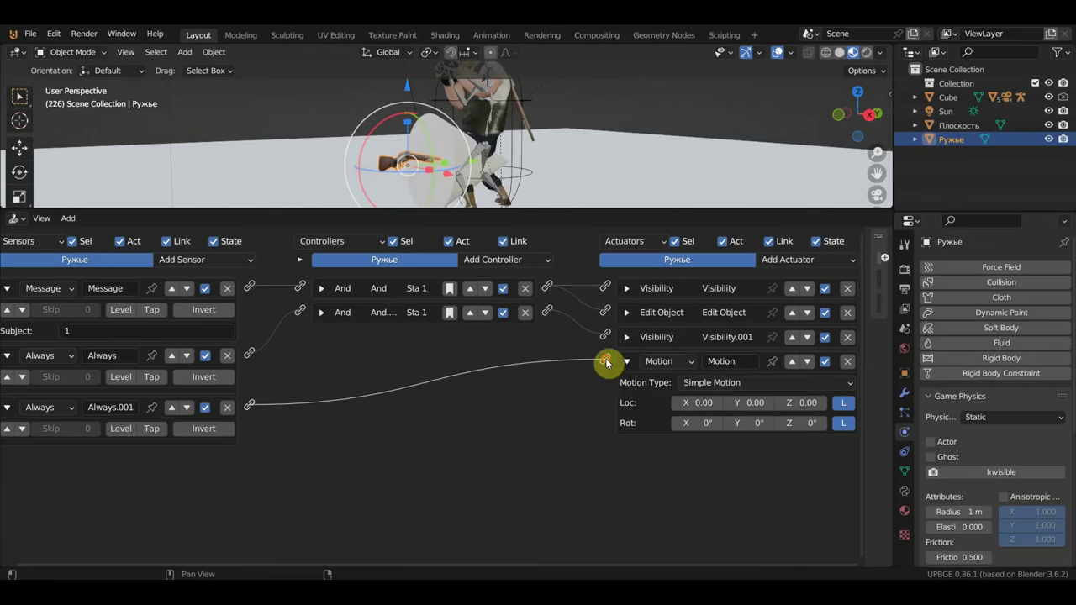
pyautogui.moveTo(527, 397); pyautogui.dragTo(607, 363)
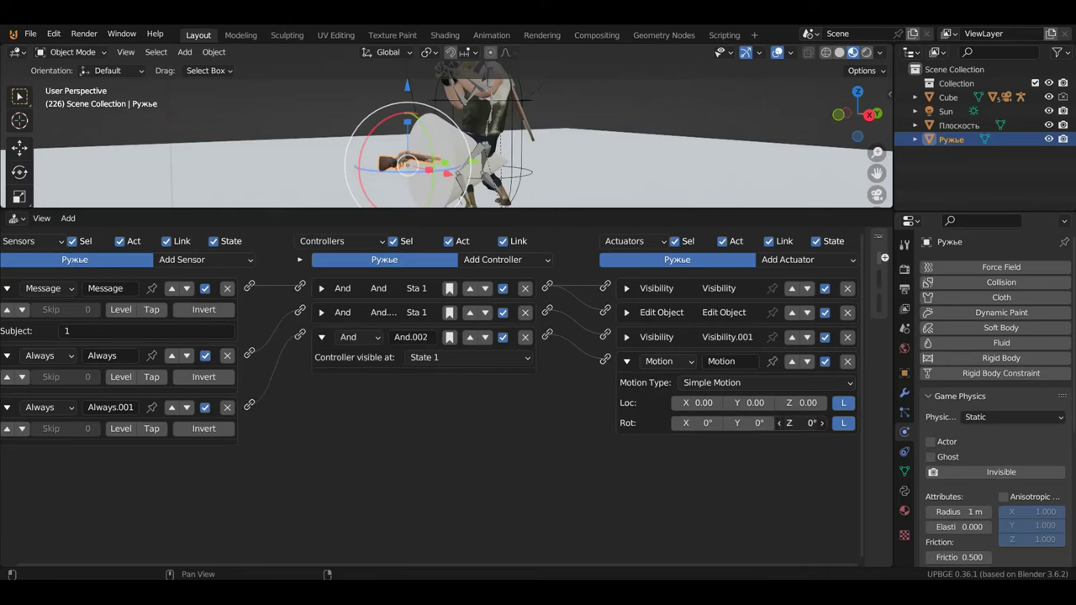
pyautogui.click(803, 423)
pyautogui.write('5')
pyautogui.press('Return')
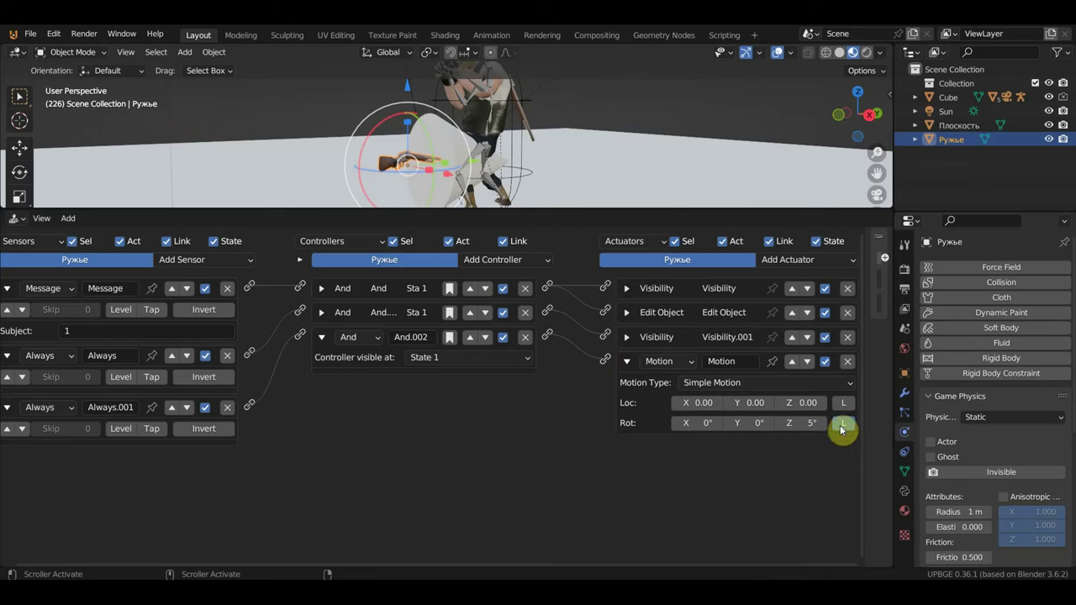
pyautogui.click(842, 427)
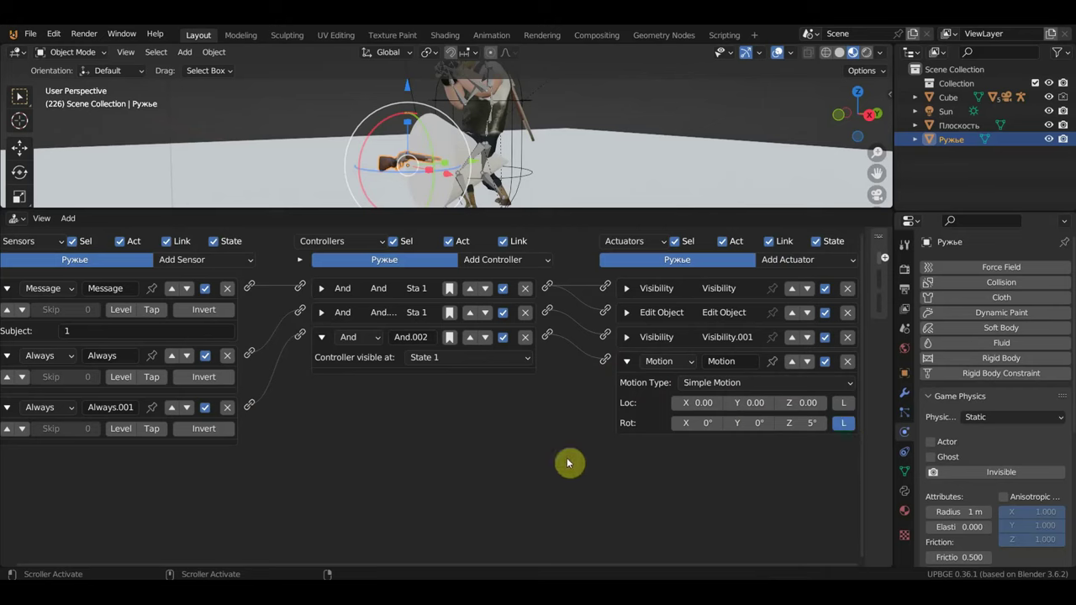
pyautogui.click(521, 158)
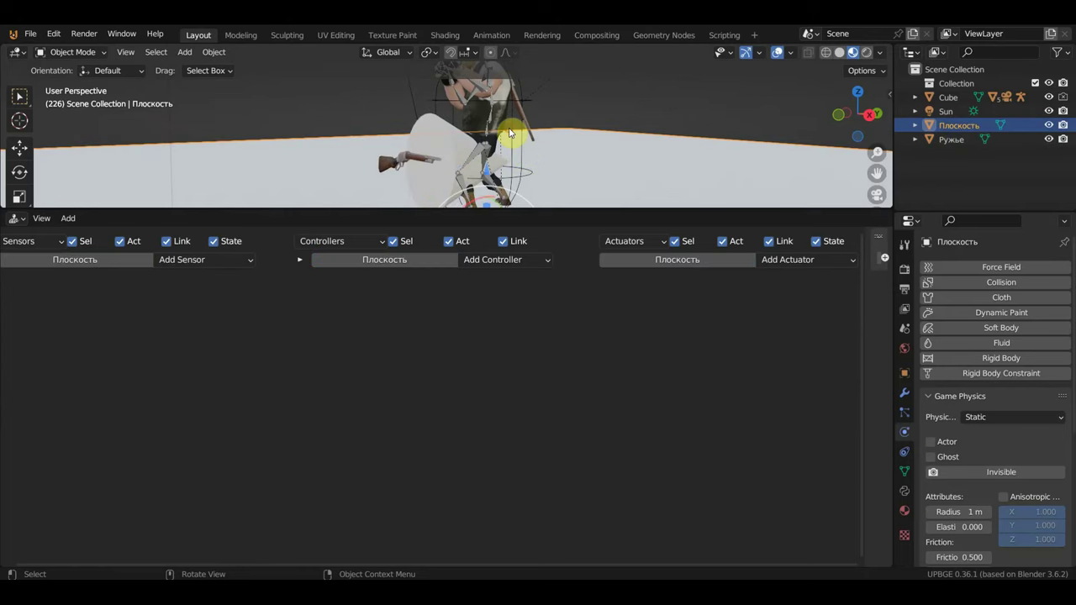
# Look at the Cube's Property actuator options, then show the rifle's game properties Ружье and Кручение
pyautogui.click(515, 127)
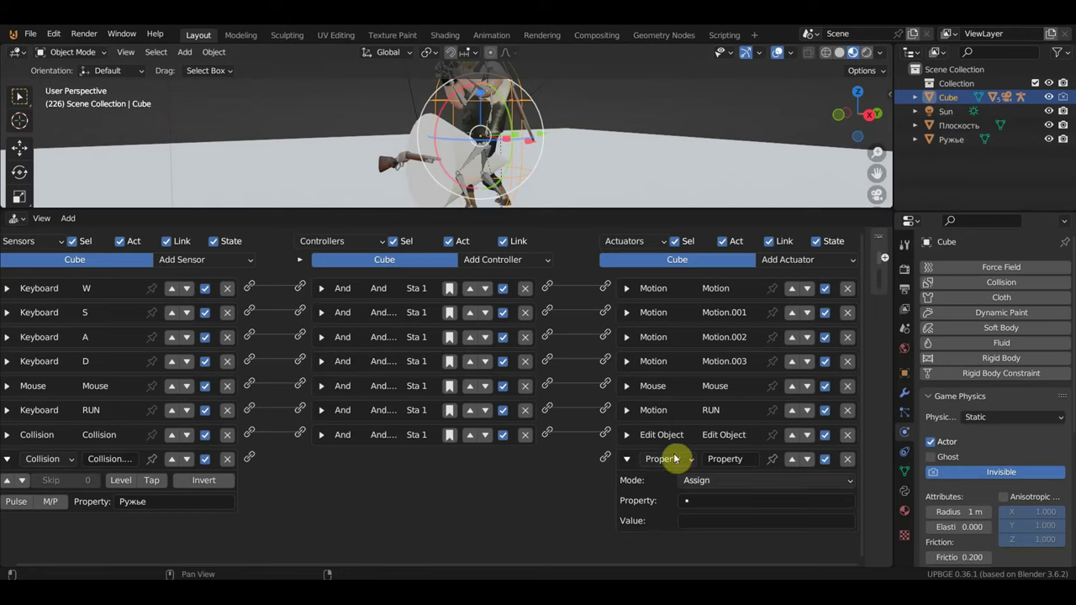
pyautogui.click(720, 498)
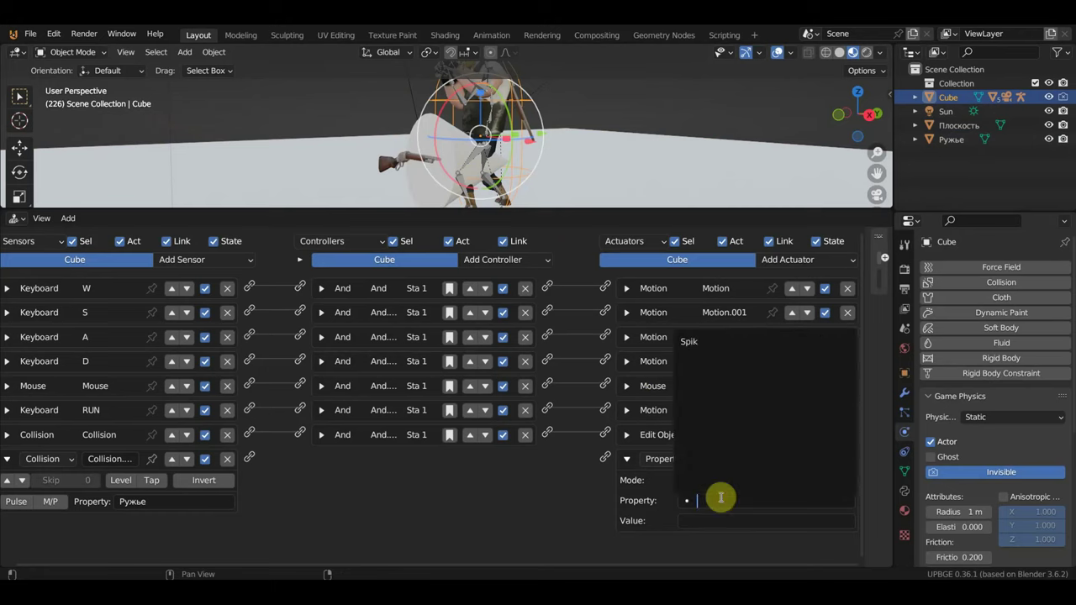
pyautogui.click(540, 502)
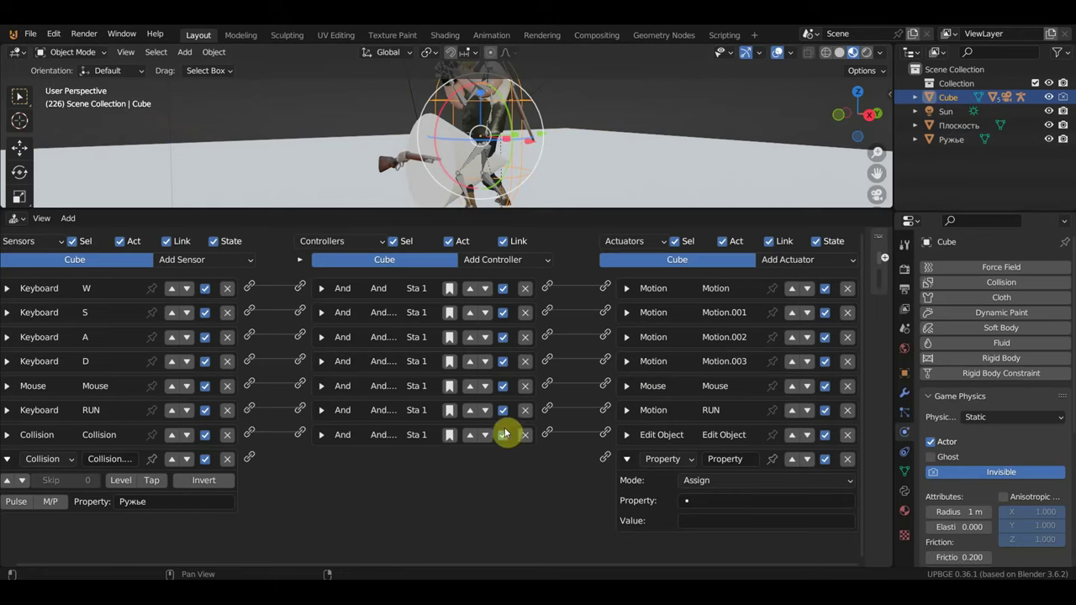
pyautogui.click(394, 162)
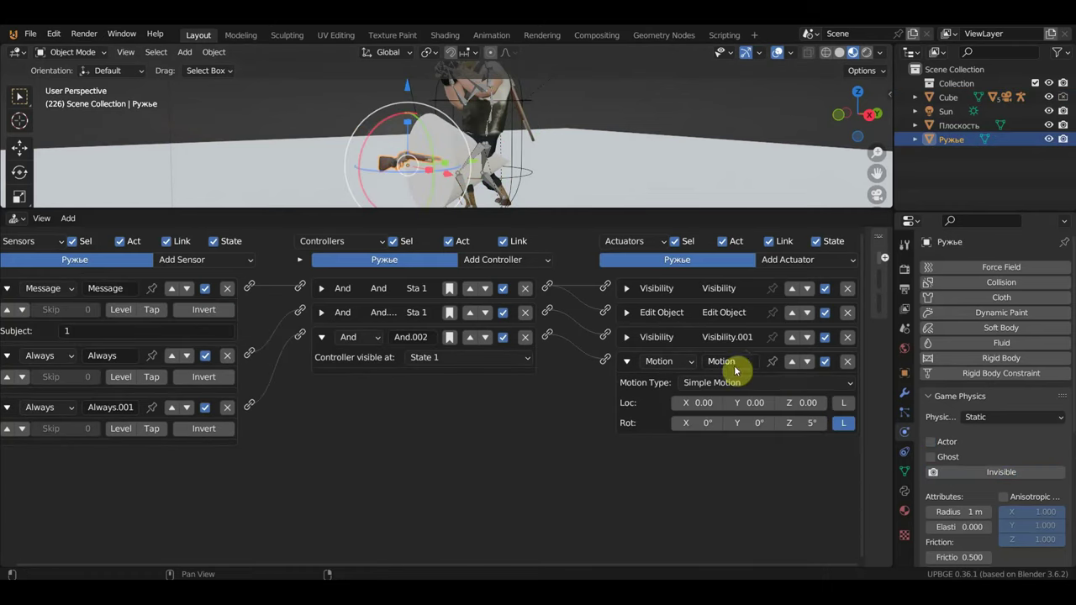
pyautogui.moveTo(862, 351); pyautogui.dragTo(496, 353)
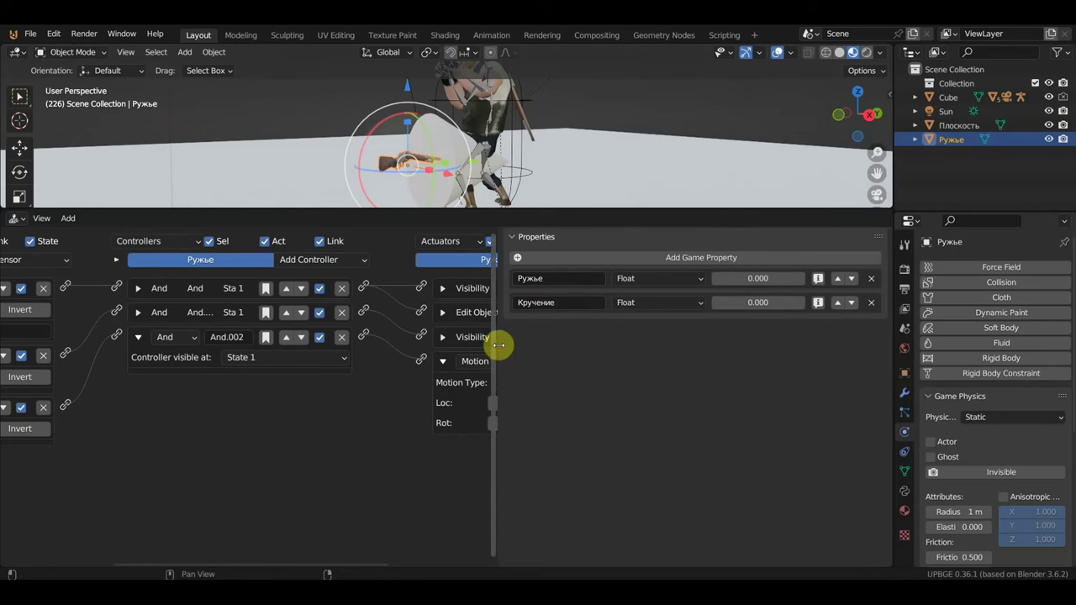
# Delete the rifle's Кручение game property, keeping only Ружье, then select the Cube
pyautogui.moveTo(497, 345); pyautogui.dragTo(865, 351)
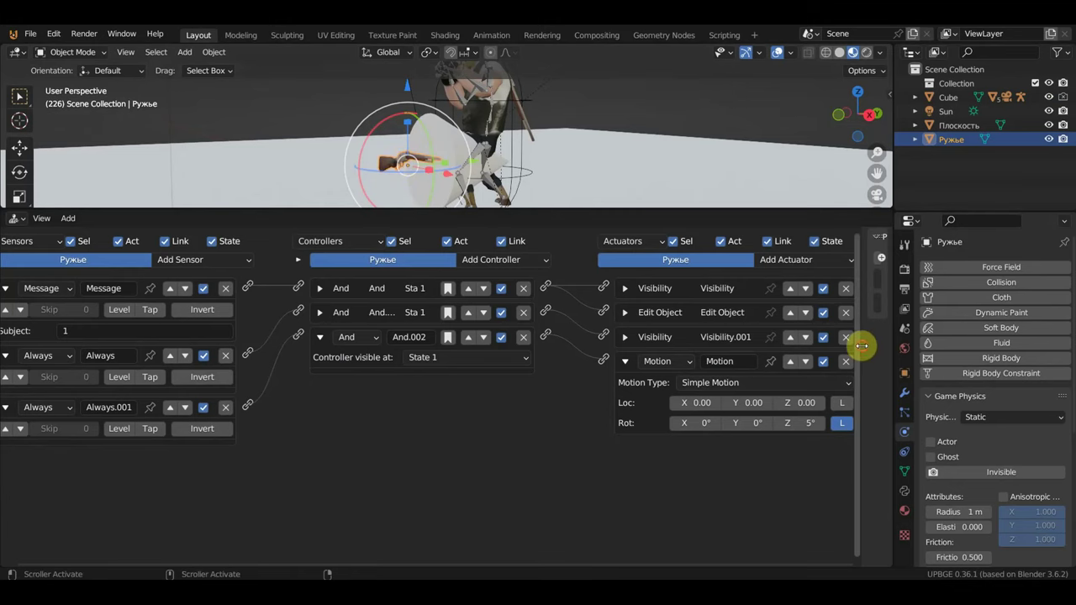
pyautogui.moveTo(861, 346); pyautogui.dragTo(496, 378)
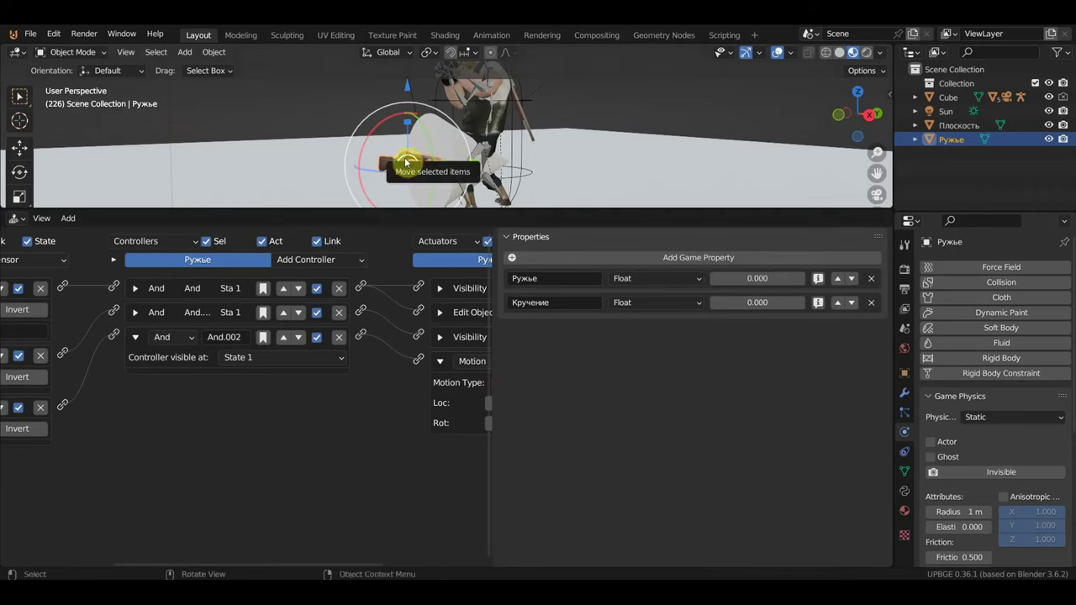
pyautogui.click(872, 303)
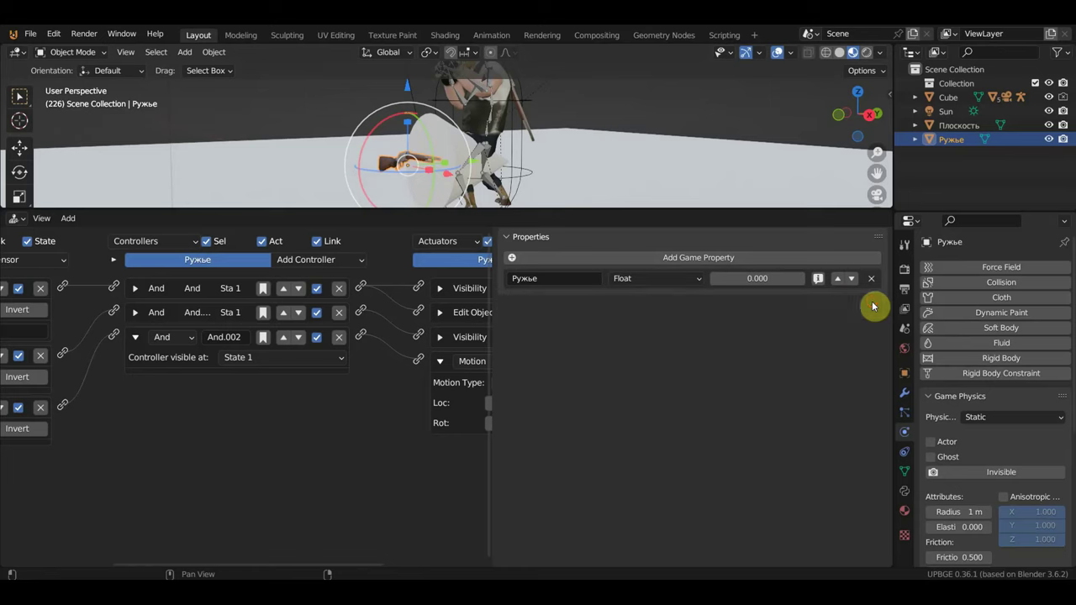
pyautogui.click(509, 146)
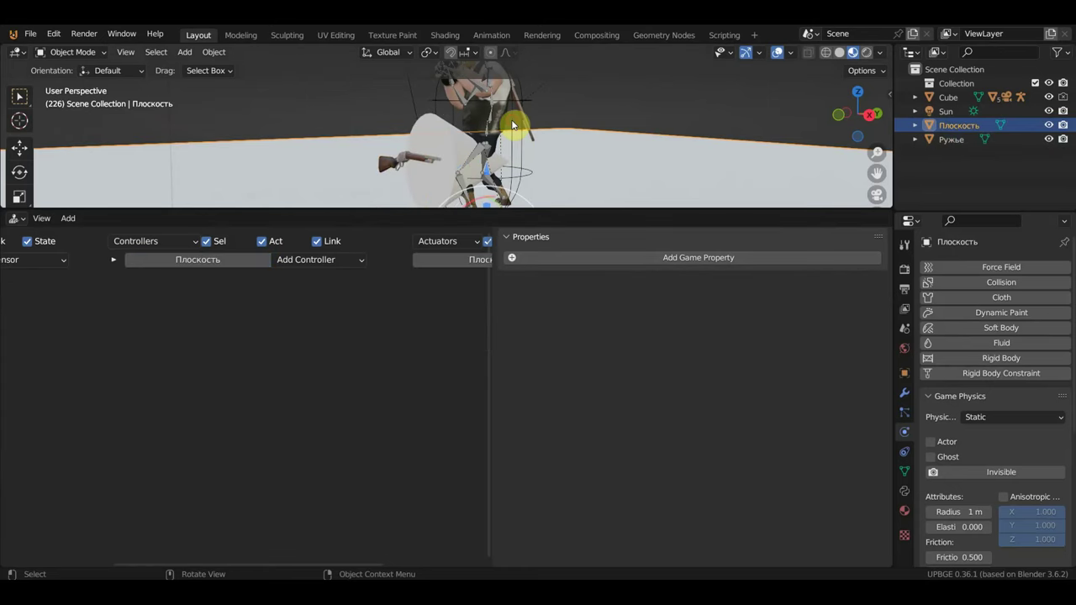
pyautogui.click(512, 125)
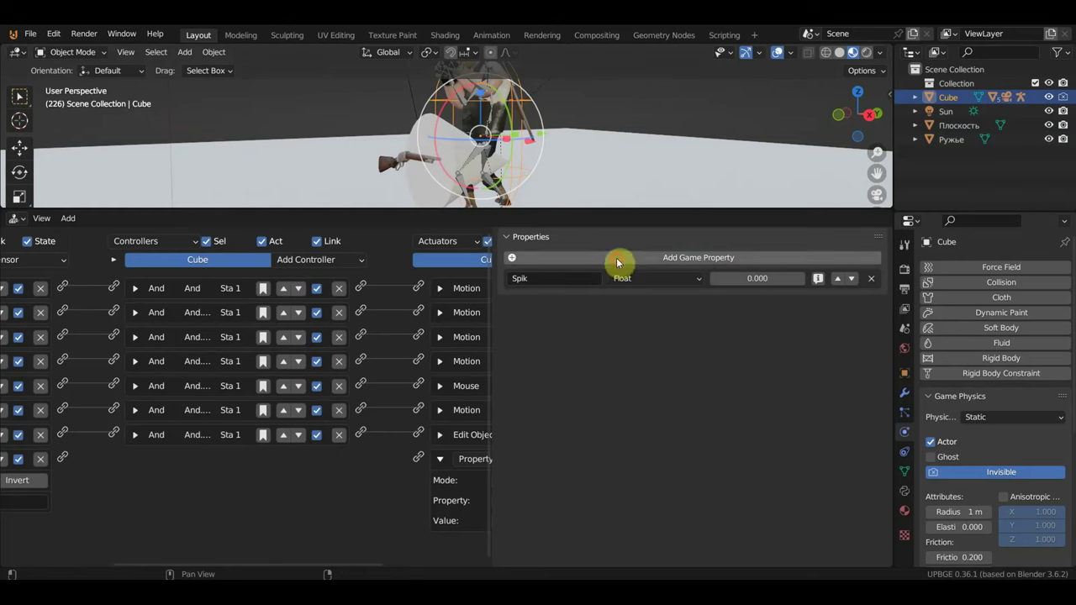
# Add a game property named Кручение to the Cube
pyautogui.click(616, 257)
pyautogui.click(544, 305)
pyautogui.write('Кручение')
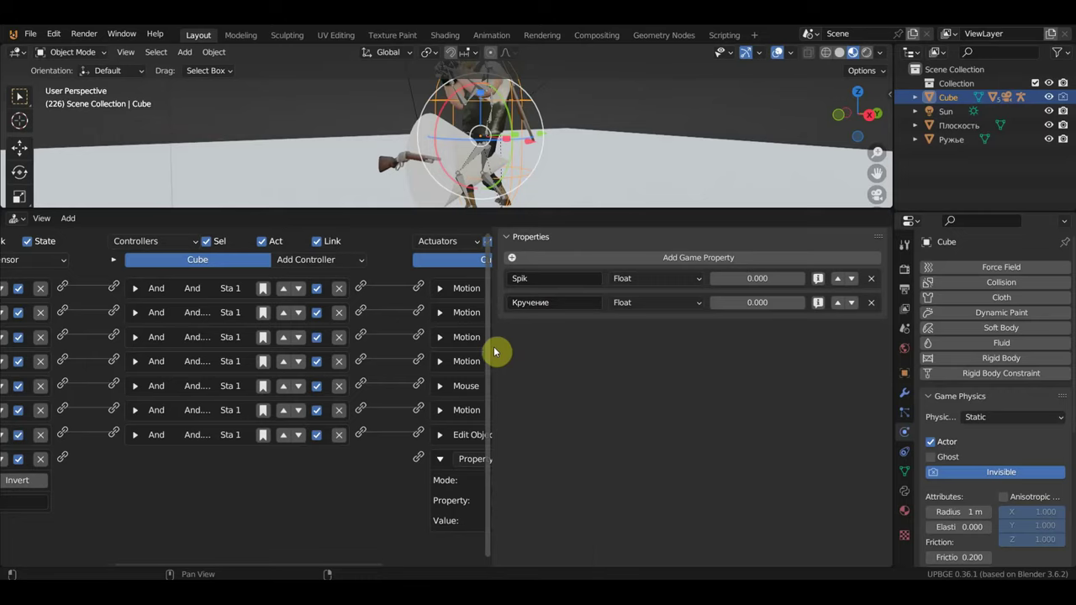
pyautogui.moveTo(491, 342)
pyautogui.mouseDown()
pyautogui.moveTo(845, 392)
pyautogui.moveTo(489, 407)
pyautogui.mouseUp()
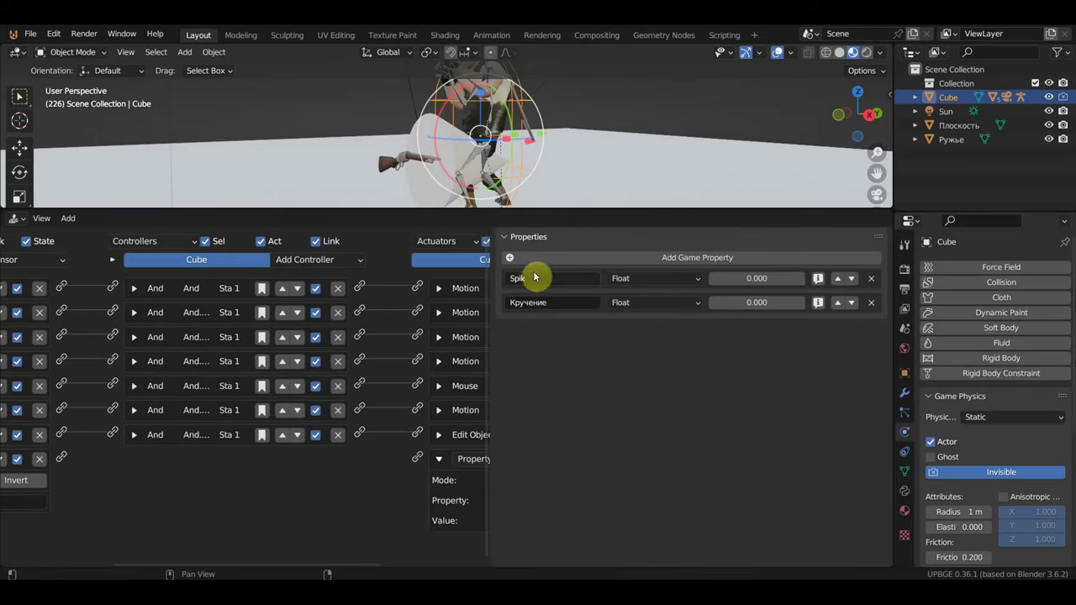
pyautogui.moveTo(496, 360)
pyautogui.mouseDown()
pyautogui.moveTo(691, 359)
pyautogui.moveTo(859, 388)
pyautogui.mouseUp()
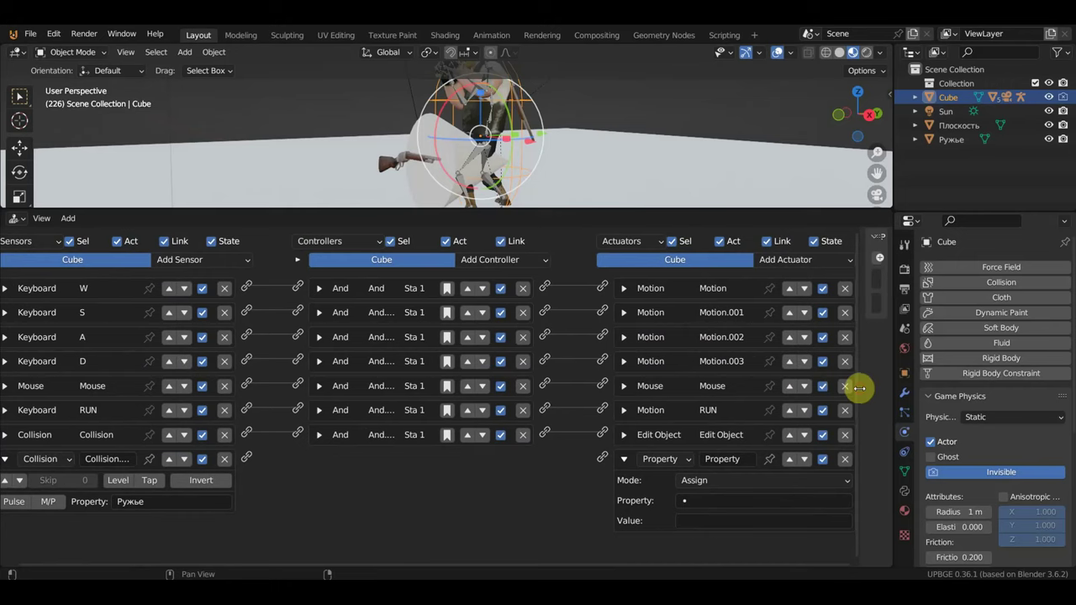
# Wire the Ружье Collision sensor to the Property actuator assigning Кручение the value 7
pyautogui.click(712, 501)
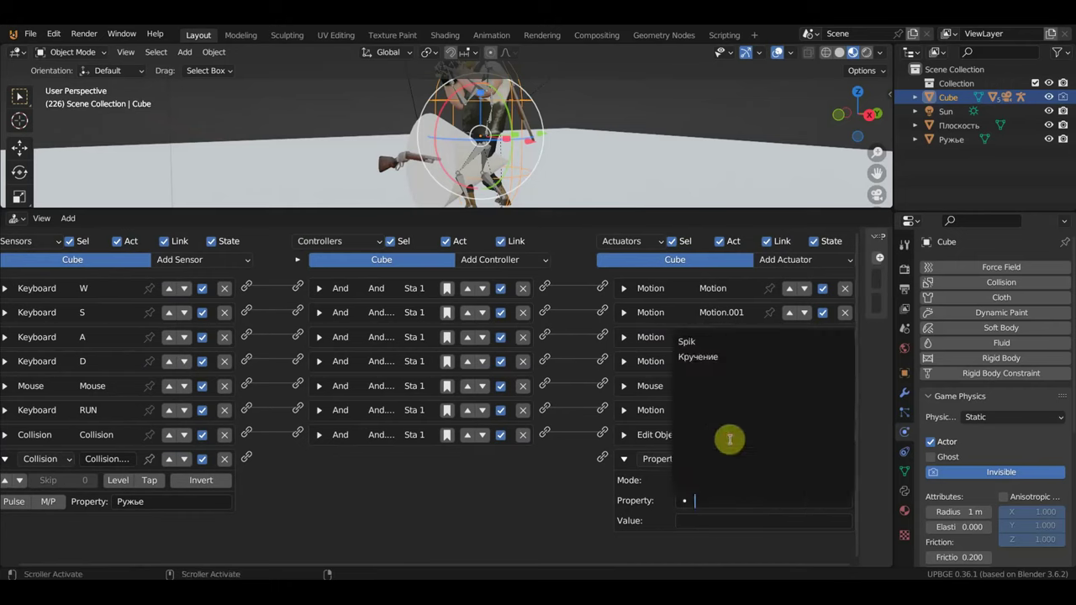
pyautogui.click(710, 357)
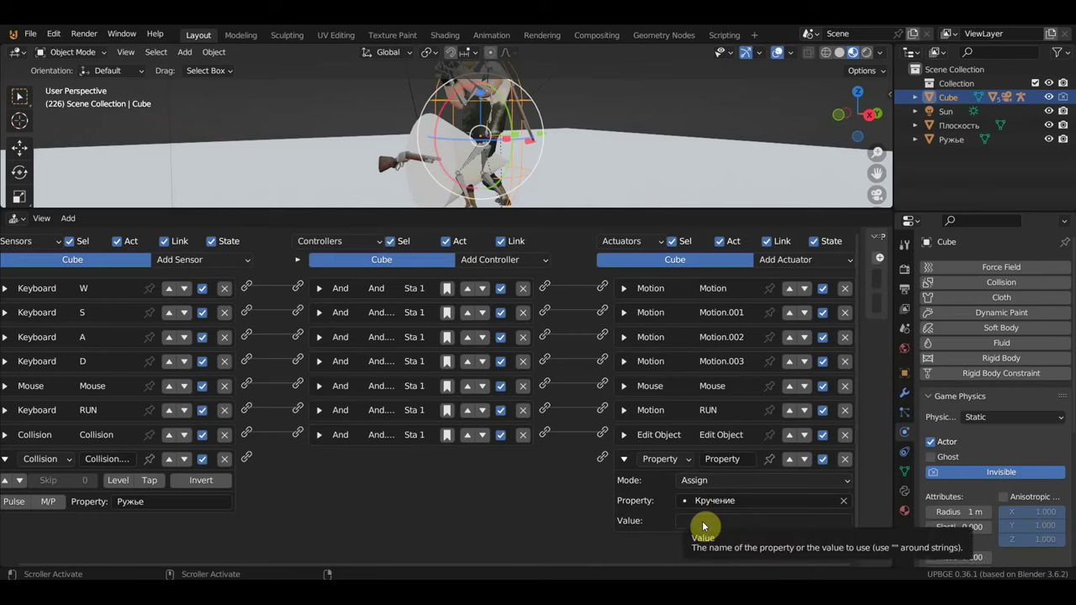
pyautogui.moveTo(247, 459); pyautogui.dragTo(602, 462)
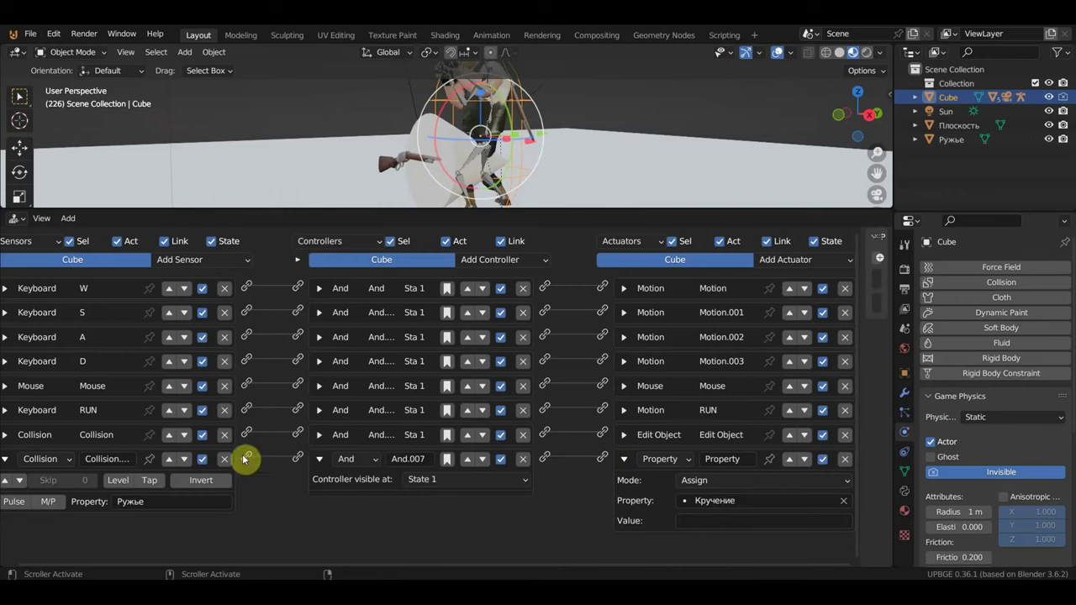
pyautogui.click(700, 525)
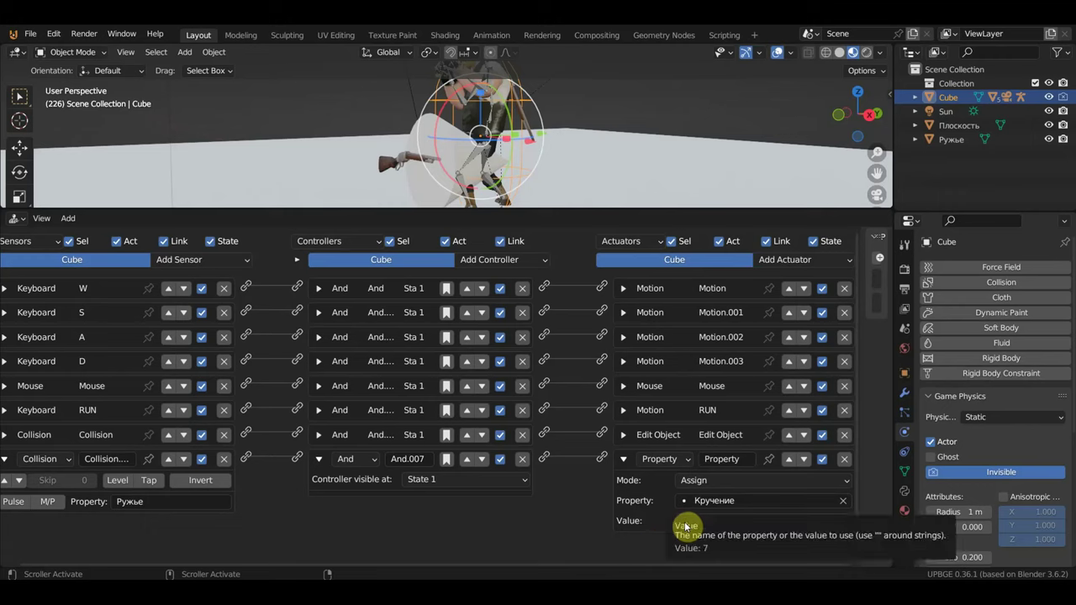
pyautogui.click(400, 168)
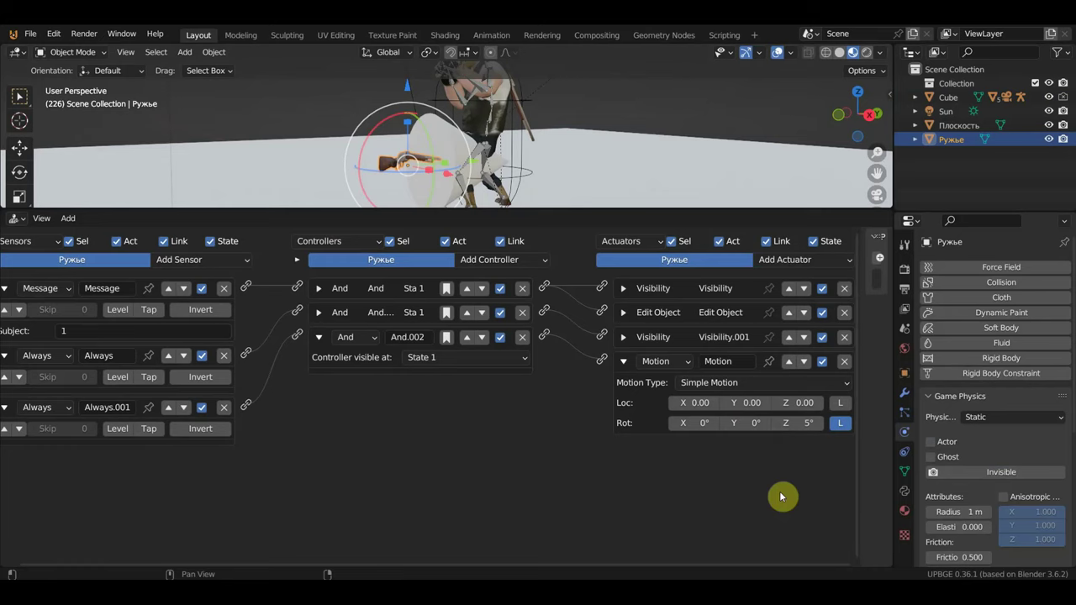
# Test-run and stop the game, then enlarge the logic editor to show the rifle's Motion actuator
pyautogui.moveTo(554, 212); pyautogui.dragTo(567, 474)
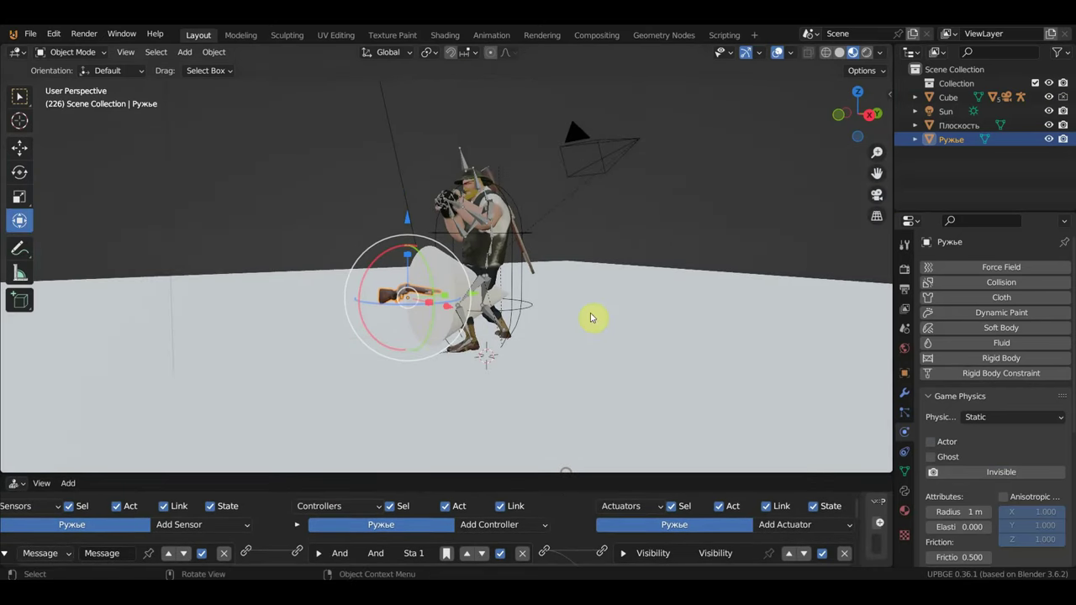
pyautogui.moveTo(589, 312); pyautogui.dragTo(593, 294, button='middle')
pyautogui.press('p')
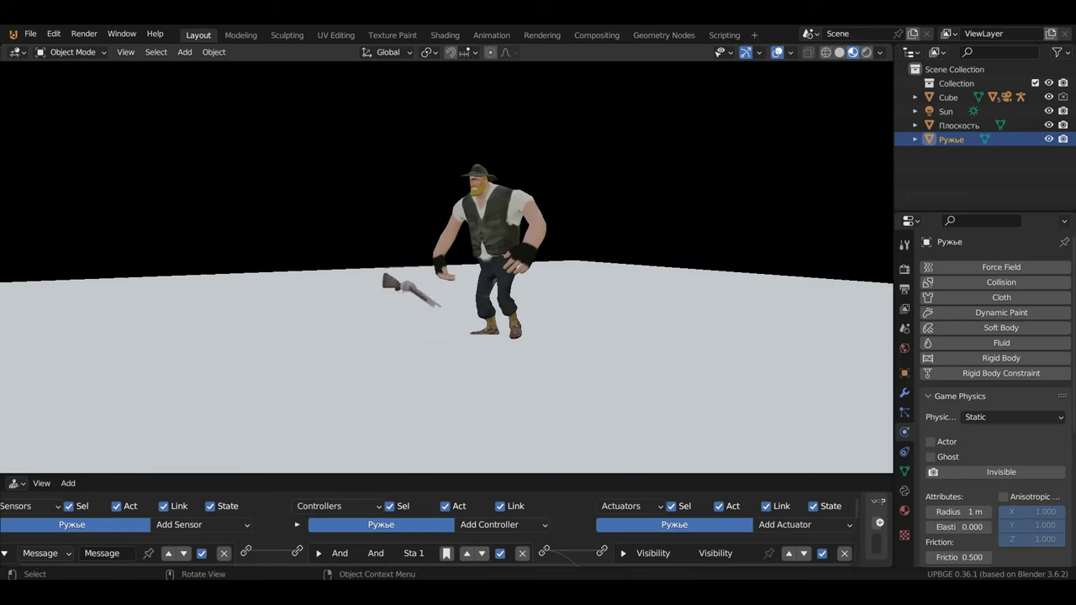
pyautogui.press('Escape')
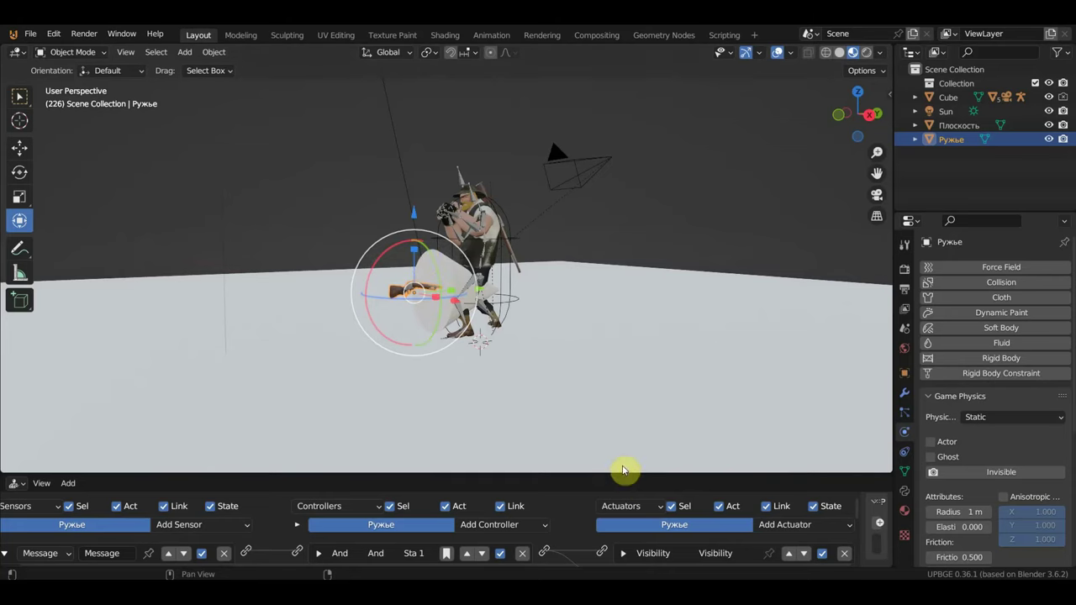
pyautogui.moveTo(624, 474); pyautogui.dragTo(651, 325)
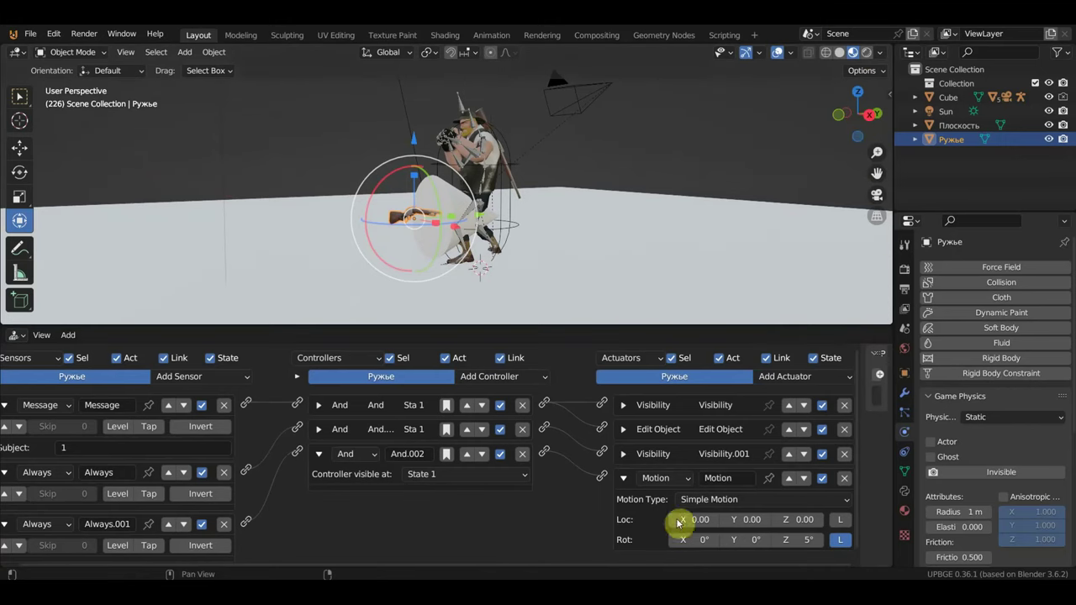
# Change the rifle's Motion actuator rotation from 5° on Z to 3° on Y, then run the game
pyautogui.click(809, 539)
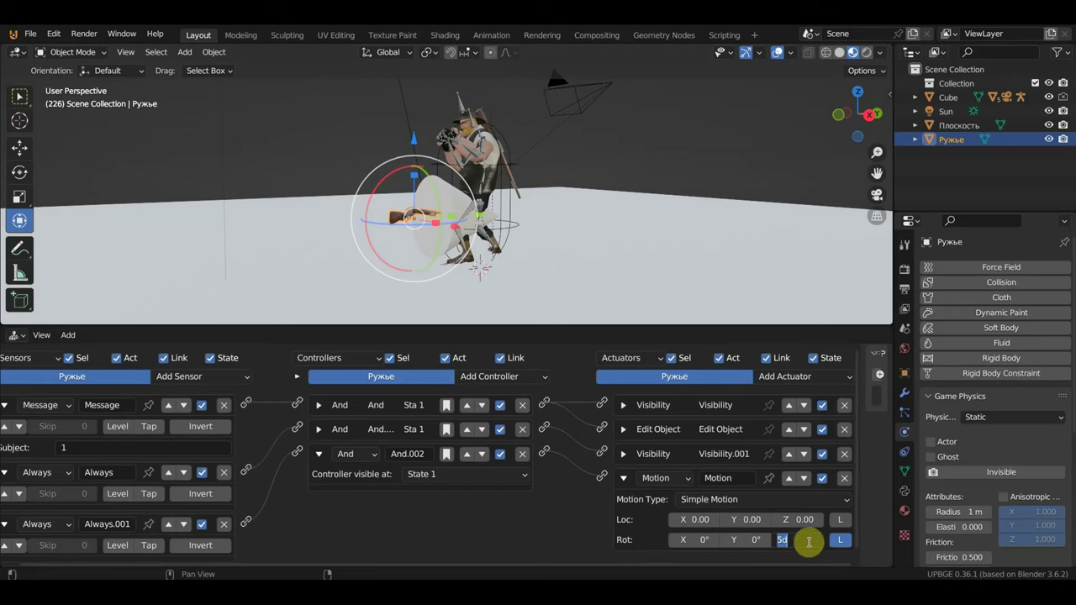
pyautogui.press('Return')
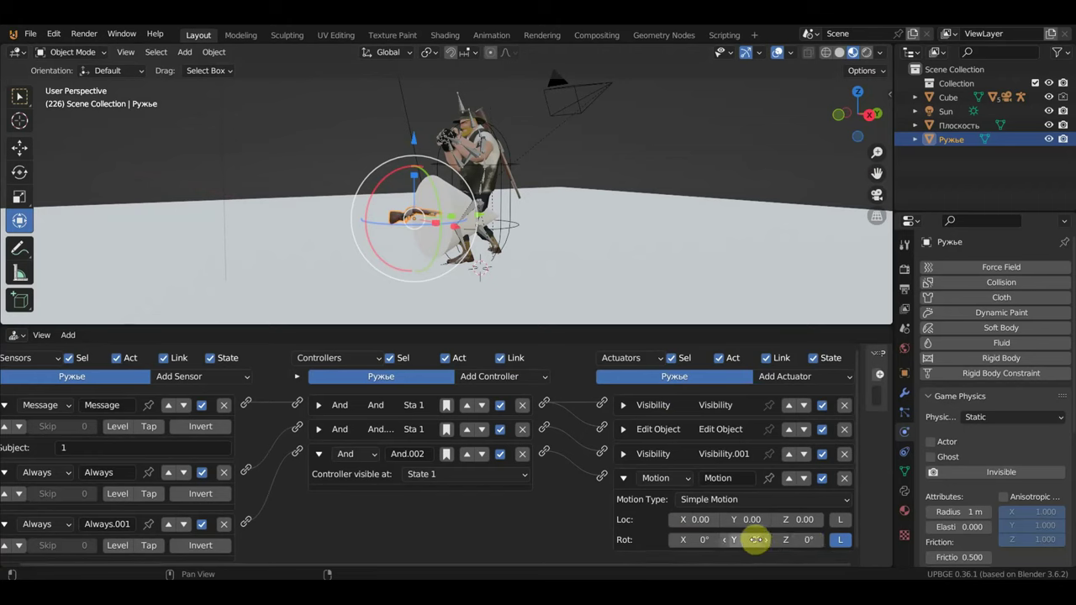
pyautogui.click(755, 540)
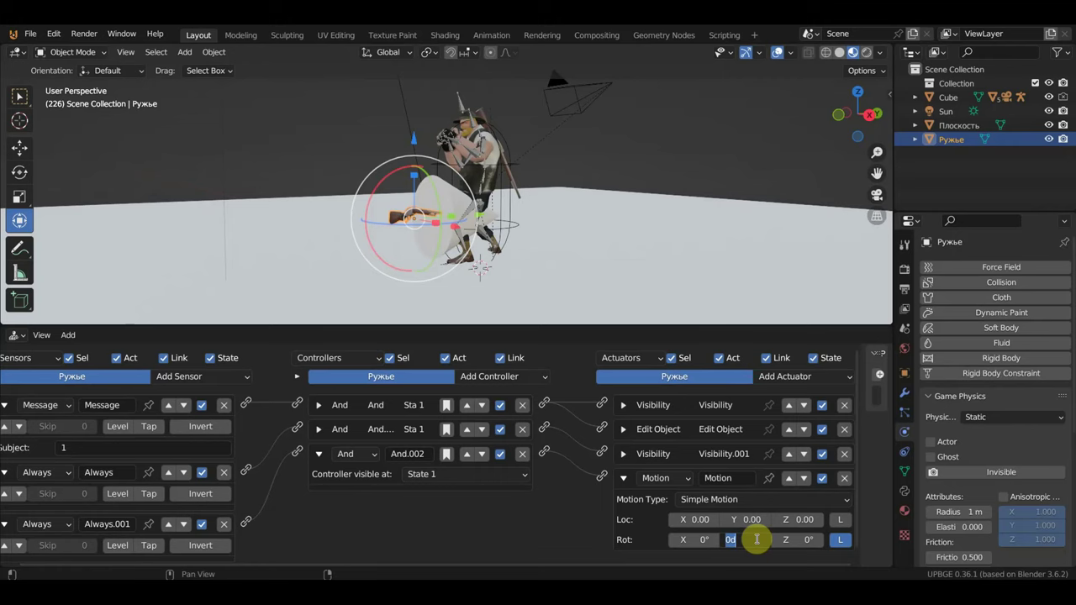
pyautogui.press('Return')
pyautogui.click(755, 540)
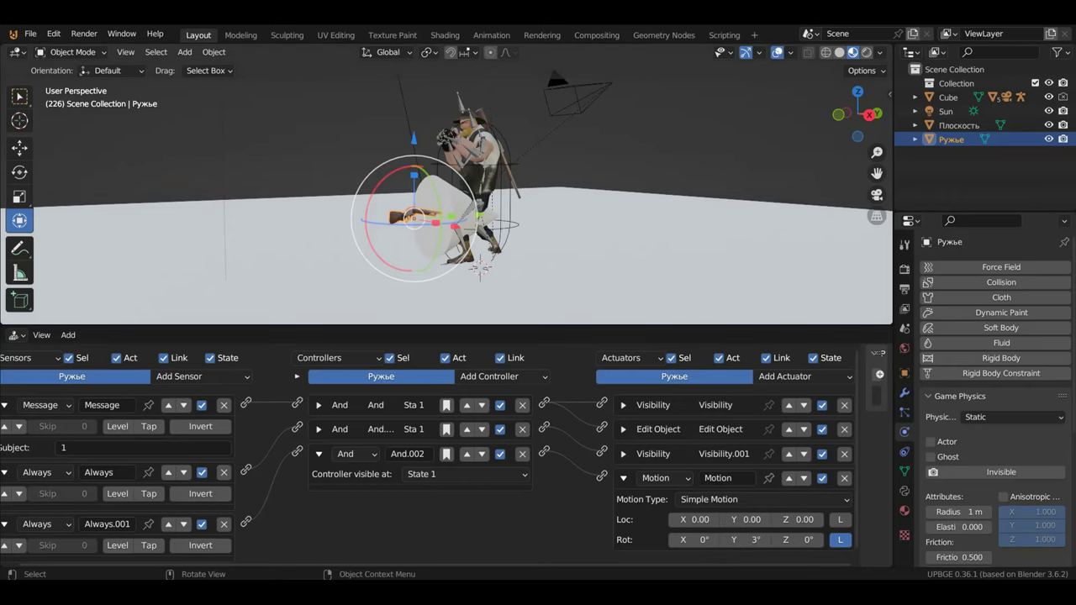
pyautogui.press('p')
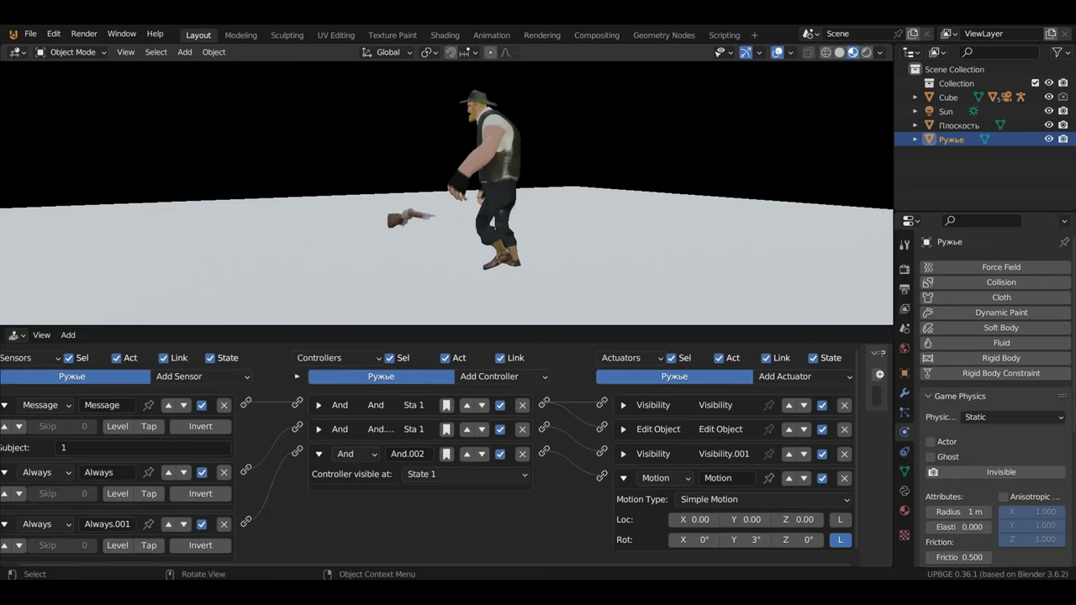
# Stop the game and collapse the Logic Editor to enlarge the 3D view
pyautogui.press('Escape')
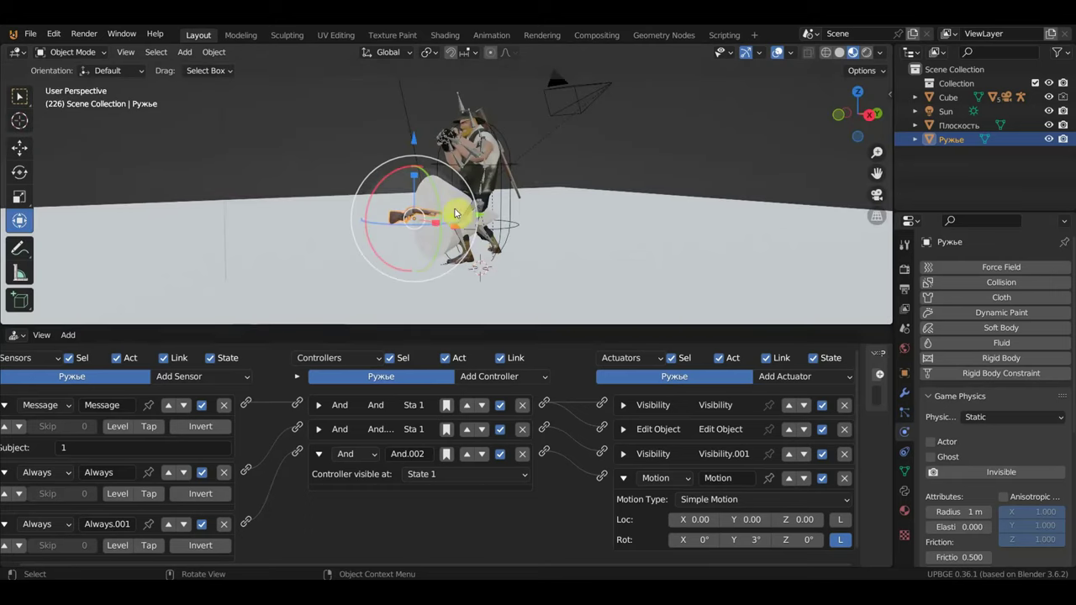
pyautogui.moveTo(535, 326); pyautogui.dragTo(538, 550)
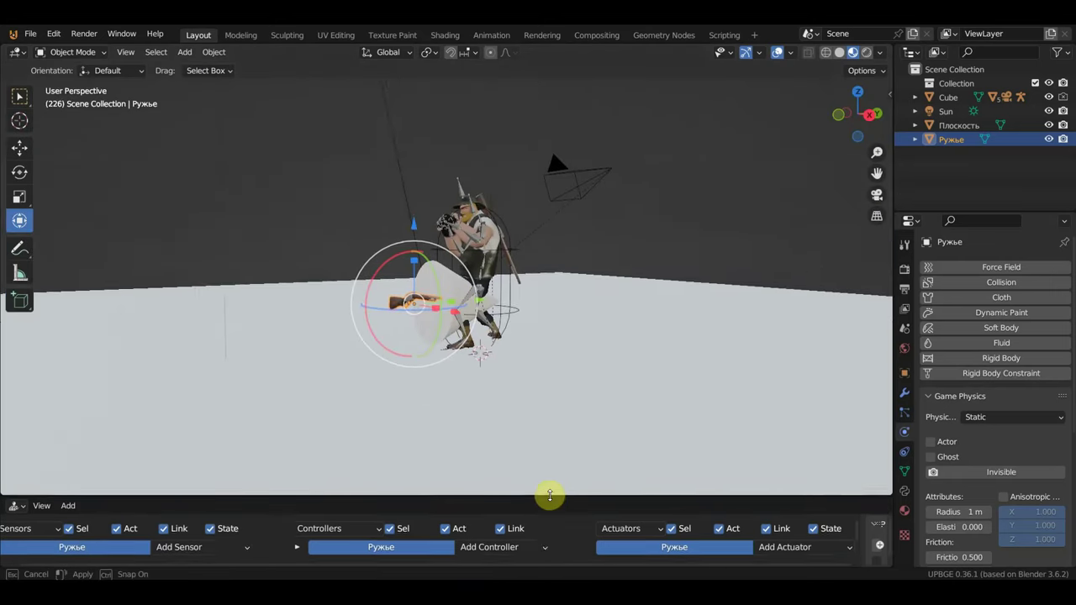
pyautogui.scroll(5, 538, 395)
pyautogui.scroll(1, 534, 383)
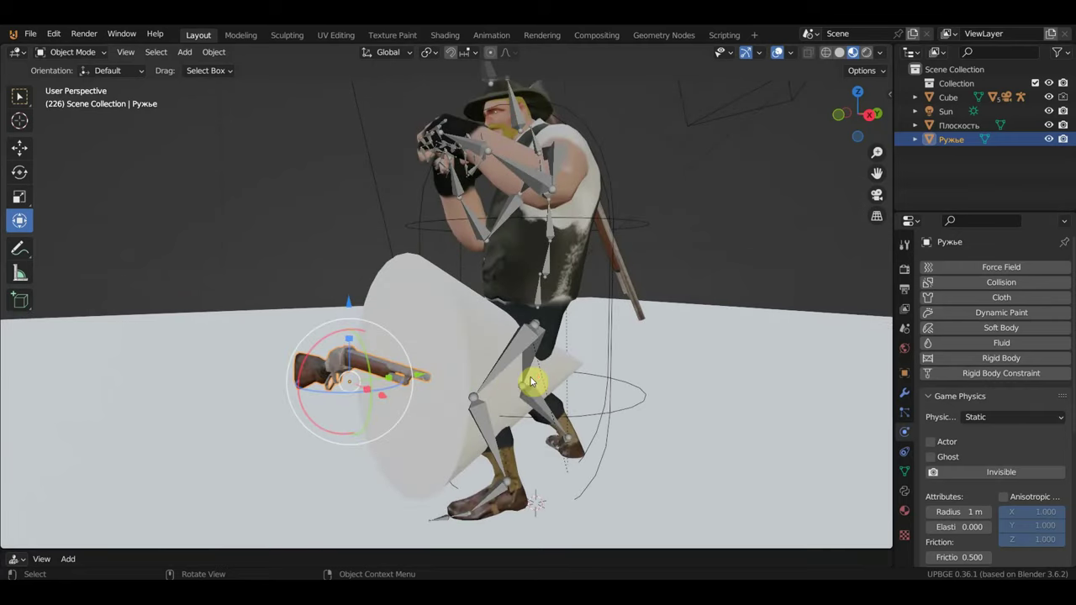
pyautogui.scroll(-2, 542, 379)
# Orbit the view around the character and select the Cube
pyautogui.moveTo(530, 384); pyautogui.dragTo(637, 362, button='middle')
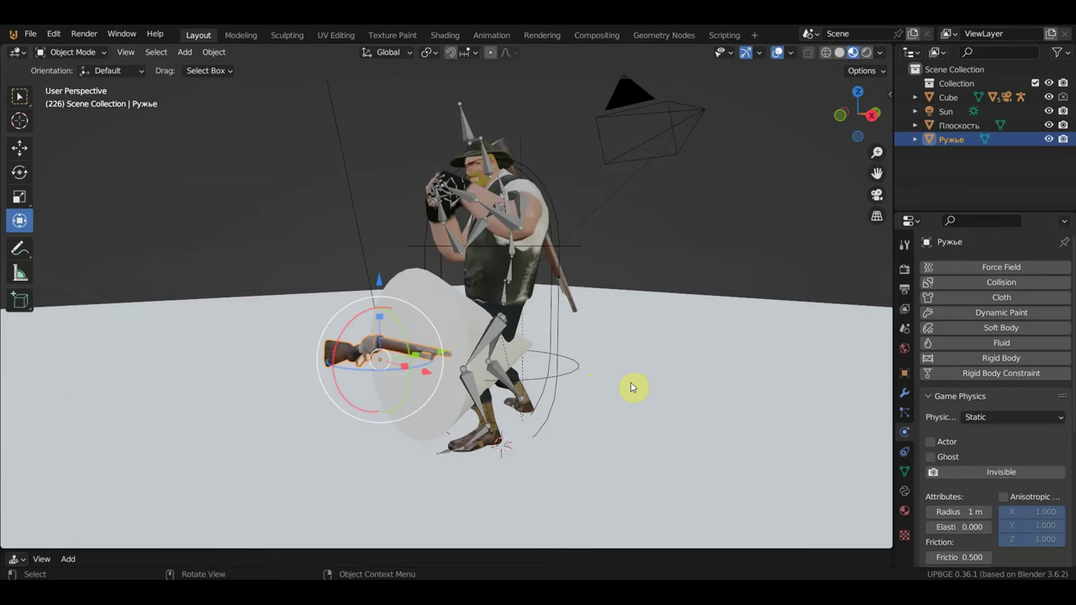
pyautogui.moveTo(558, 357); pyautogui.dragTo(558, 339, button='middle')
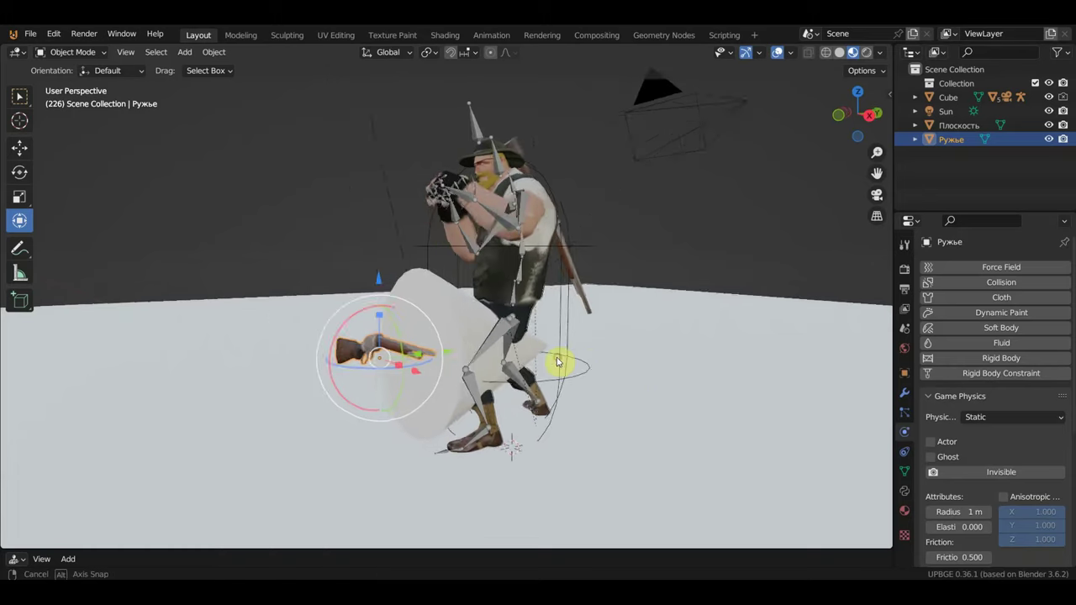
pyautogui.click(558, 325)
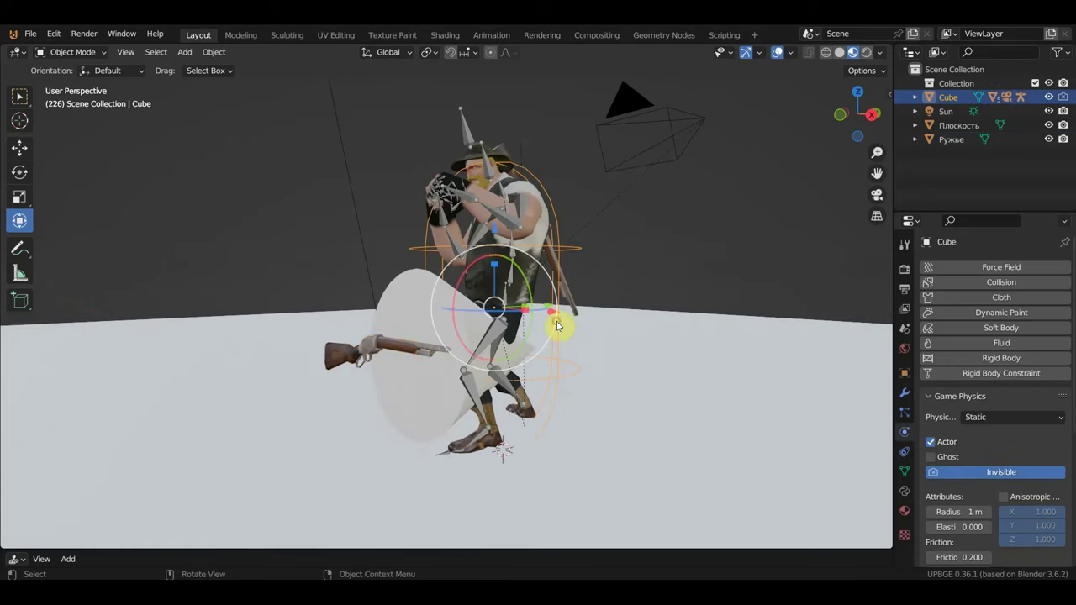
pyautogui.moveTo(618, 337)
pyautogui.mouseDown(button='middle')
pyautogui.moveTo(594, 351)
pyautogui.moveTo(632, 314)
pyautogui.mouseUp(button='middle')
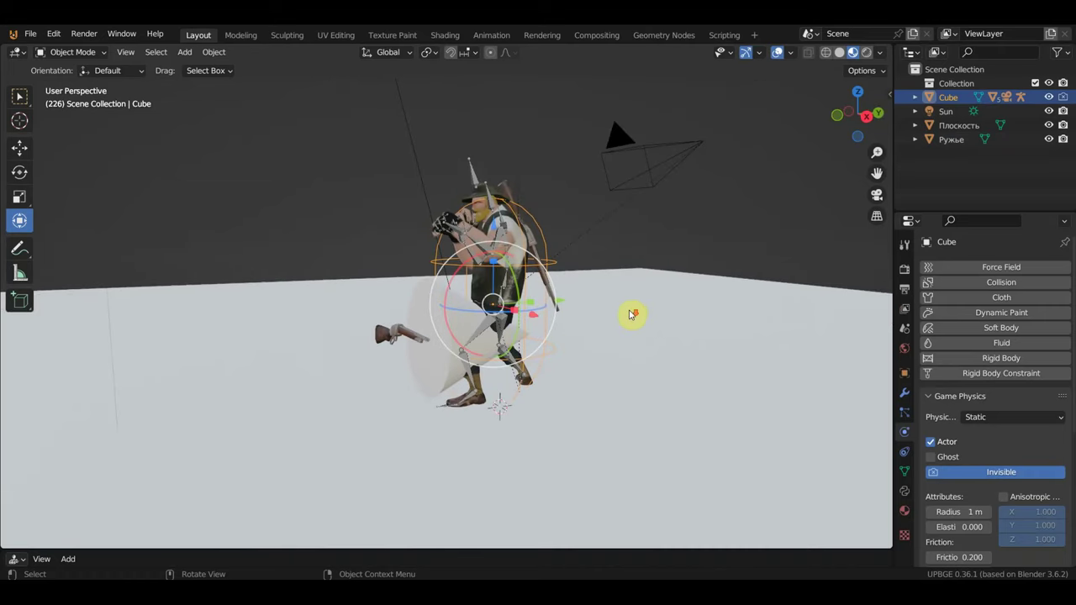
pyautogui.press('p')
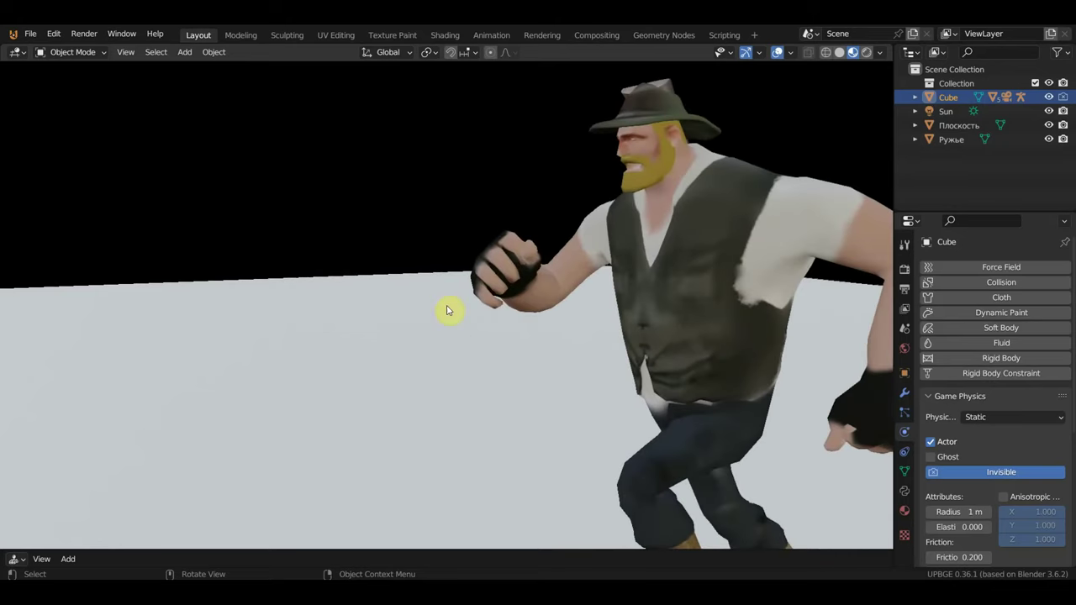
pyautogui.press('Escape')
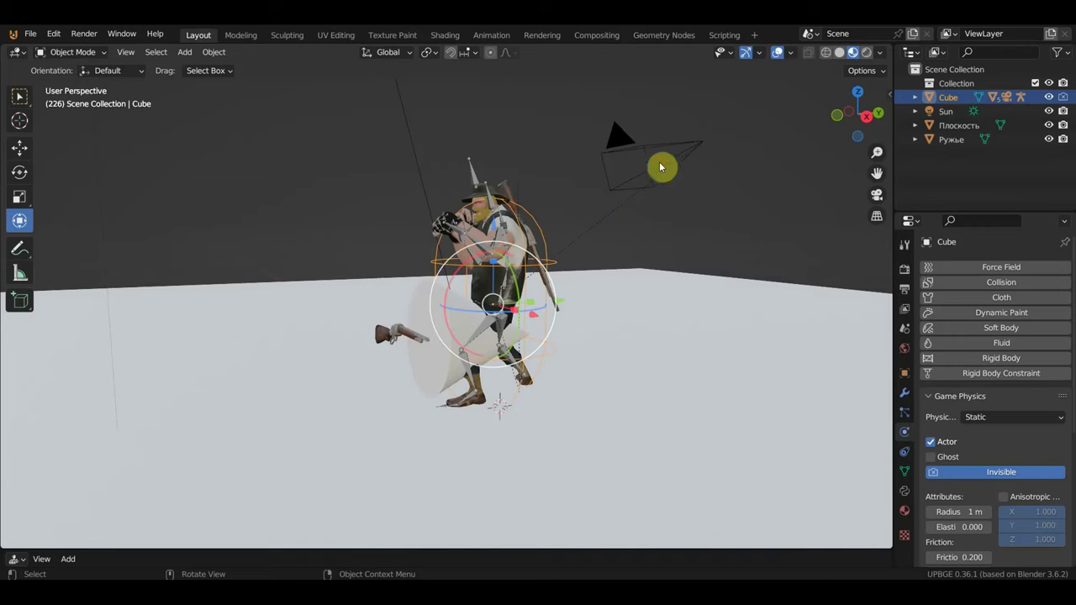
# Look through the scene camera and reframe it on the character using walk navigation
pyautogui.click(650, 150)
pyautogui.press('KP_0')
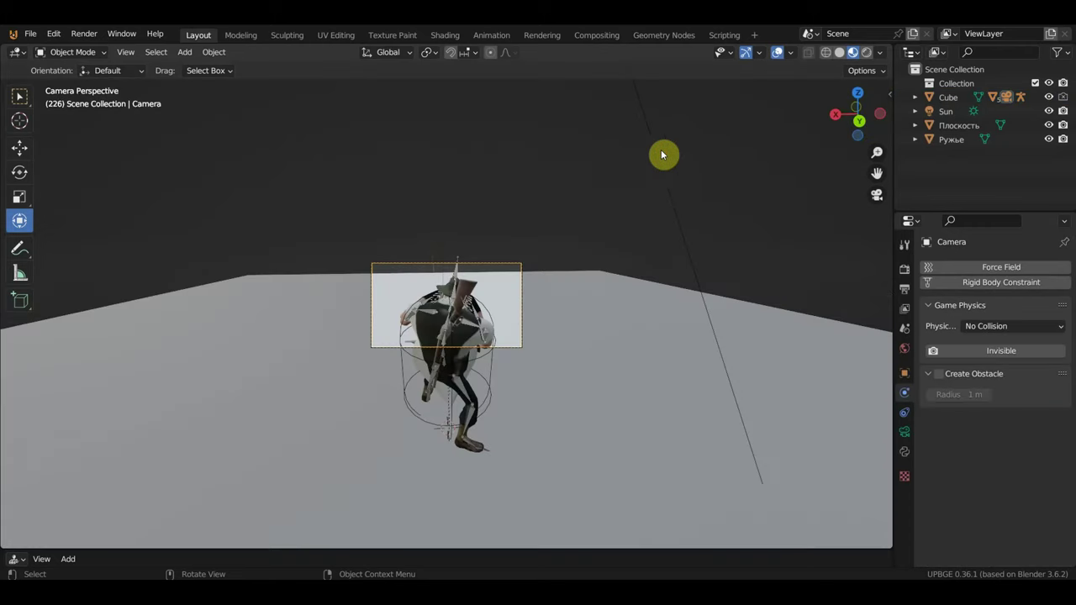
pyautogui.scroll(4, 544, 264)
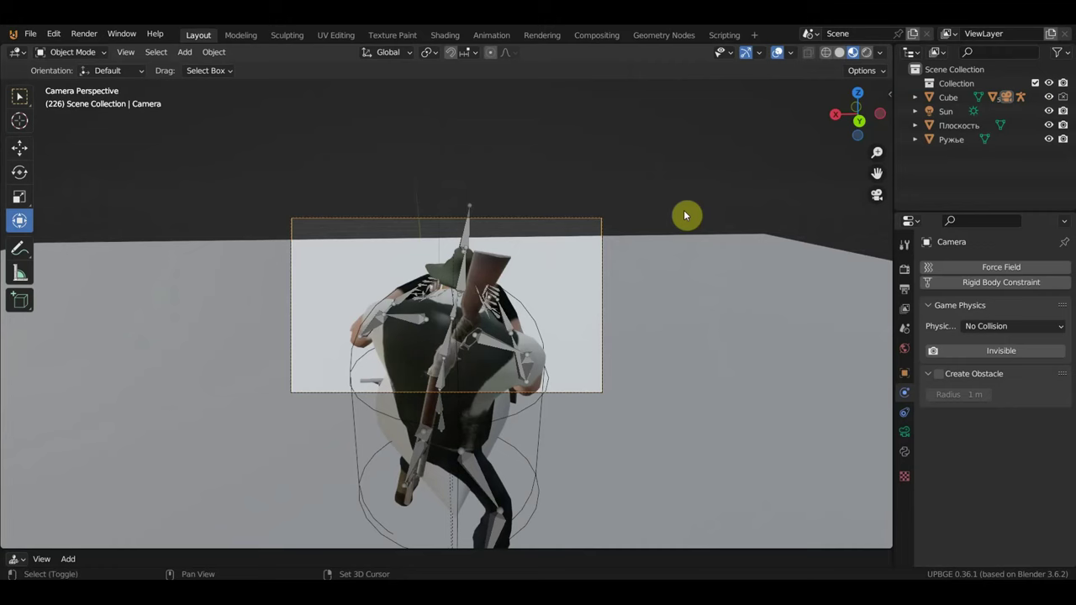
pyautogui.hotkey('shift', '`')
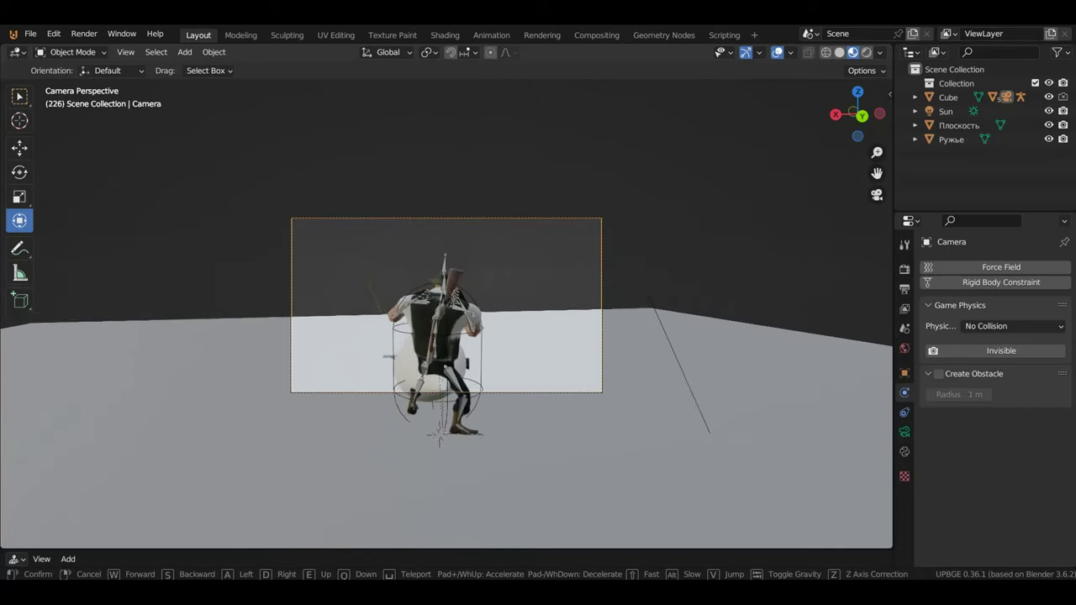
pyautogui.click(685, 215)
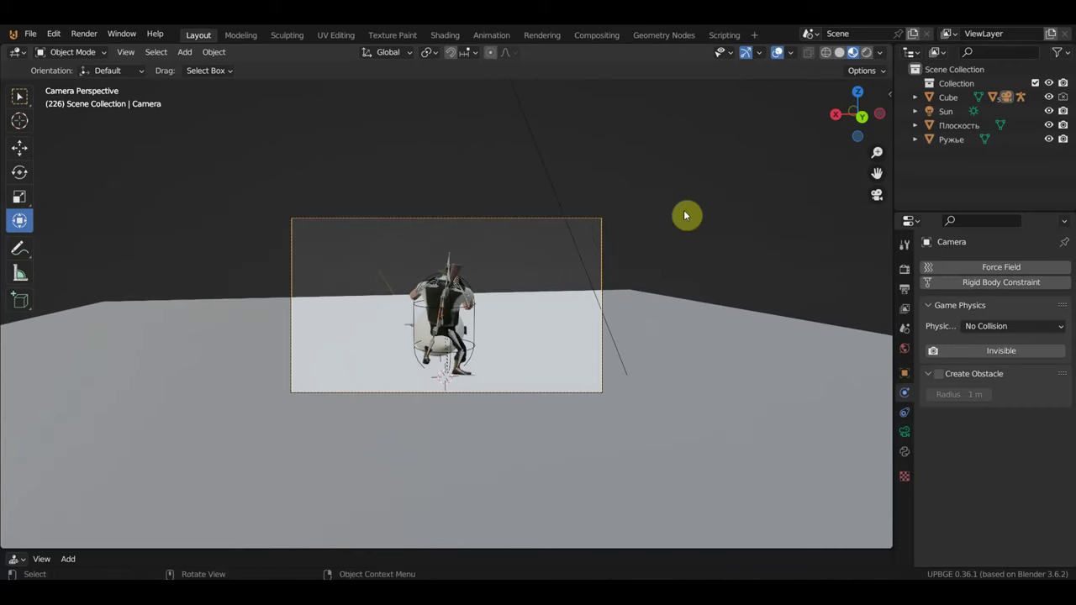
pyautogui.scroll(4, 492, 300)
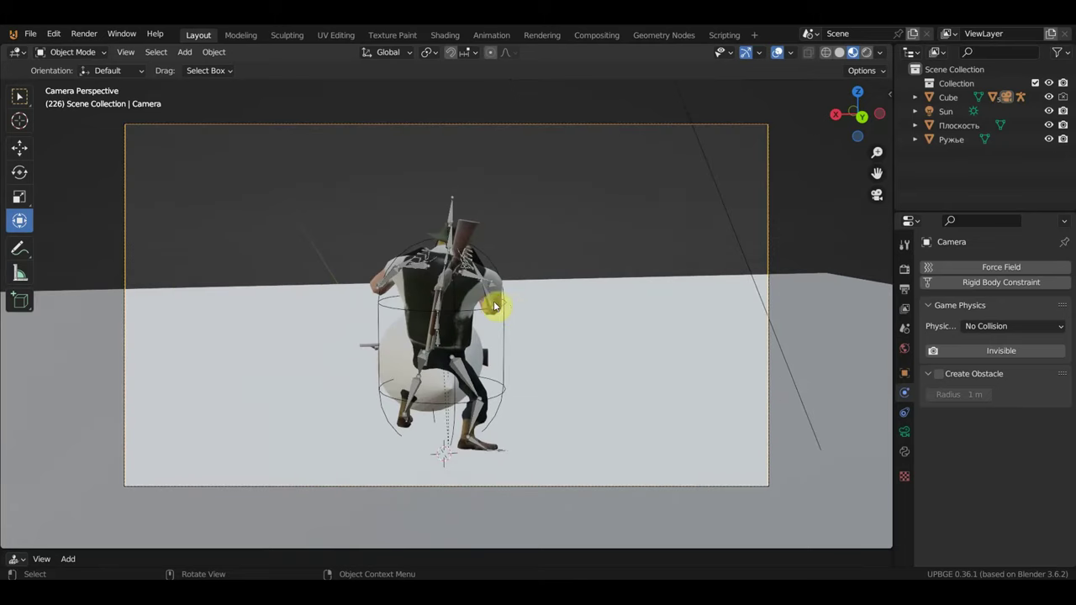
# Reselect the scene camera and start the game from its view
pyautogui.click(503, 317)
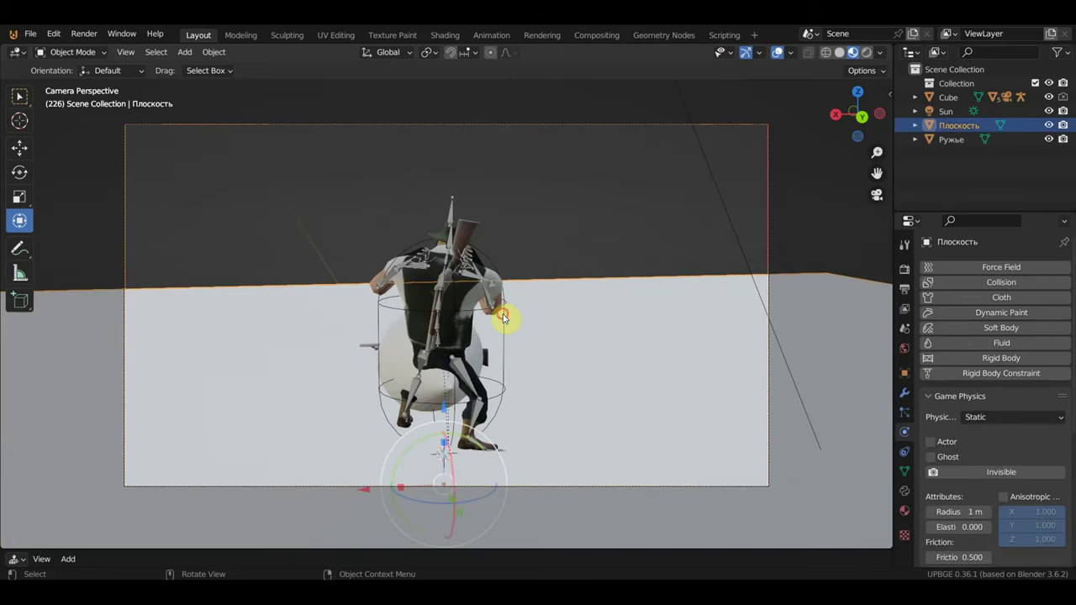
pyautogui.click(505, 333)
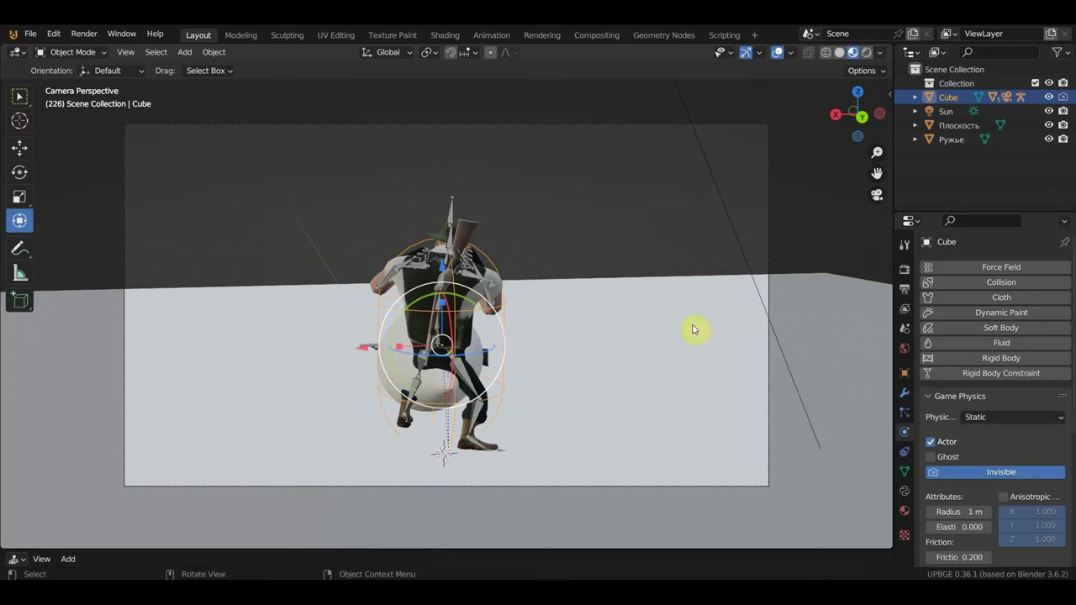
pyautogui.click(767, 169)
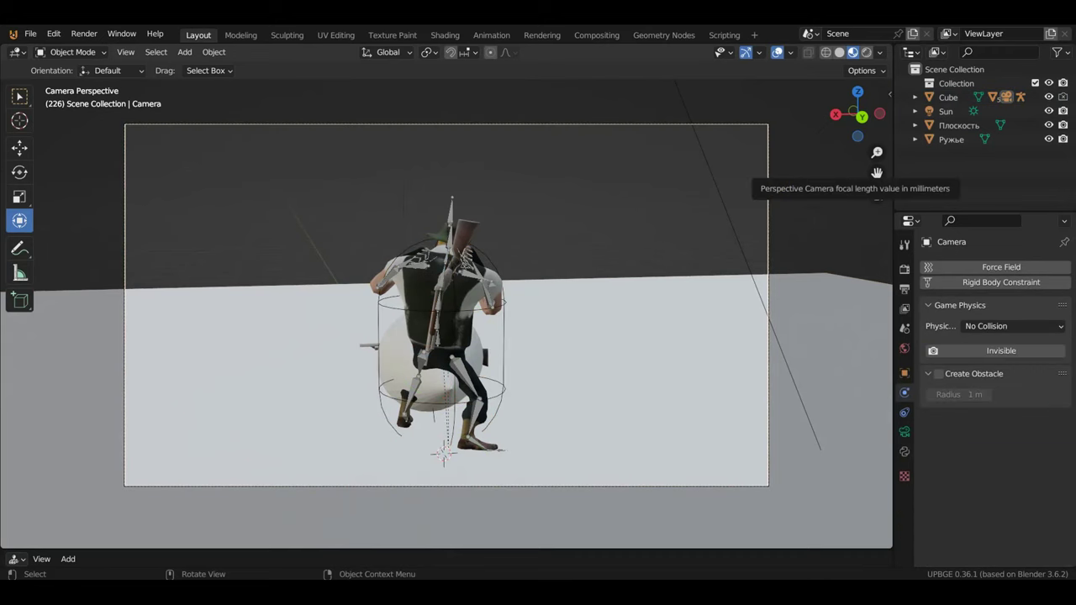
pyautogui.press('p')
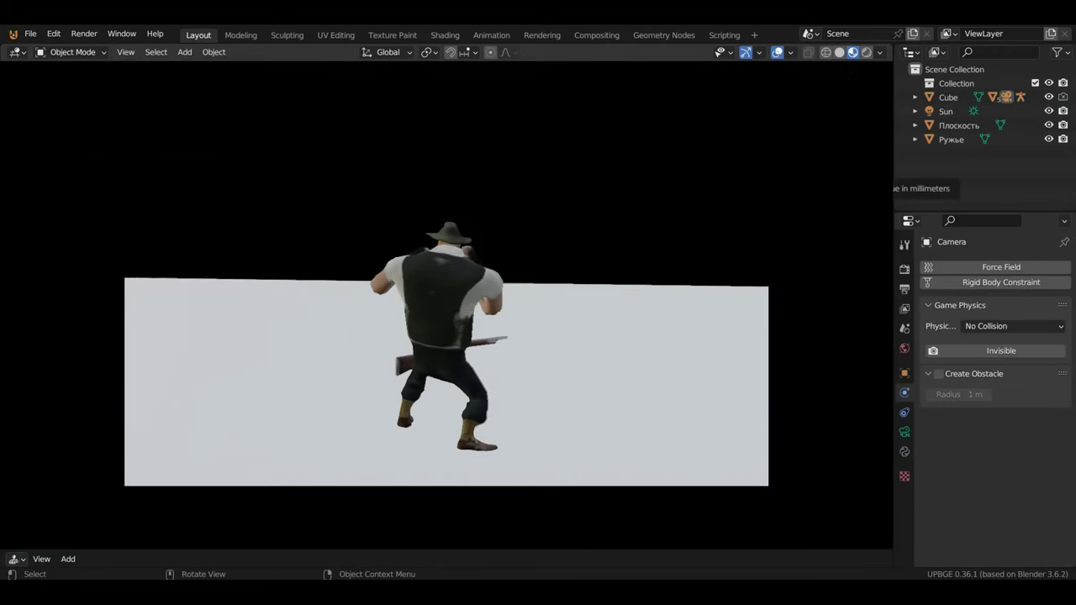
# Walk the character with W during the test run, then stop the game
pyautogui.press('w')
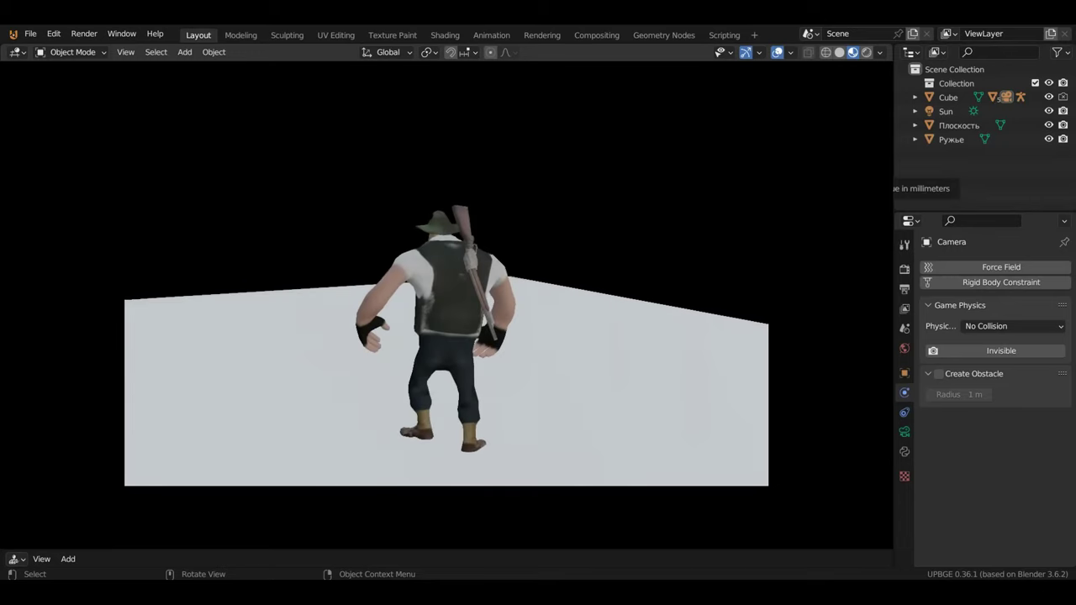
pyautogui.press('Escape')
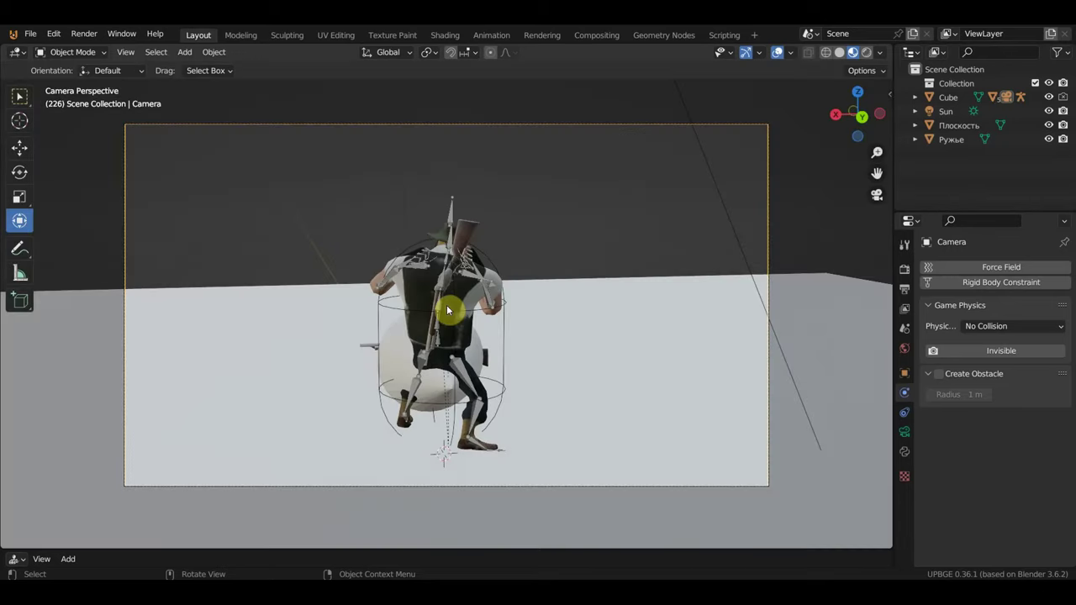